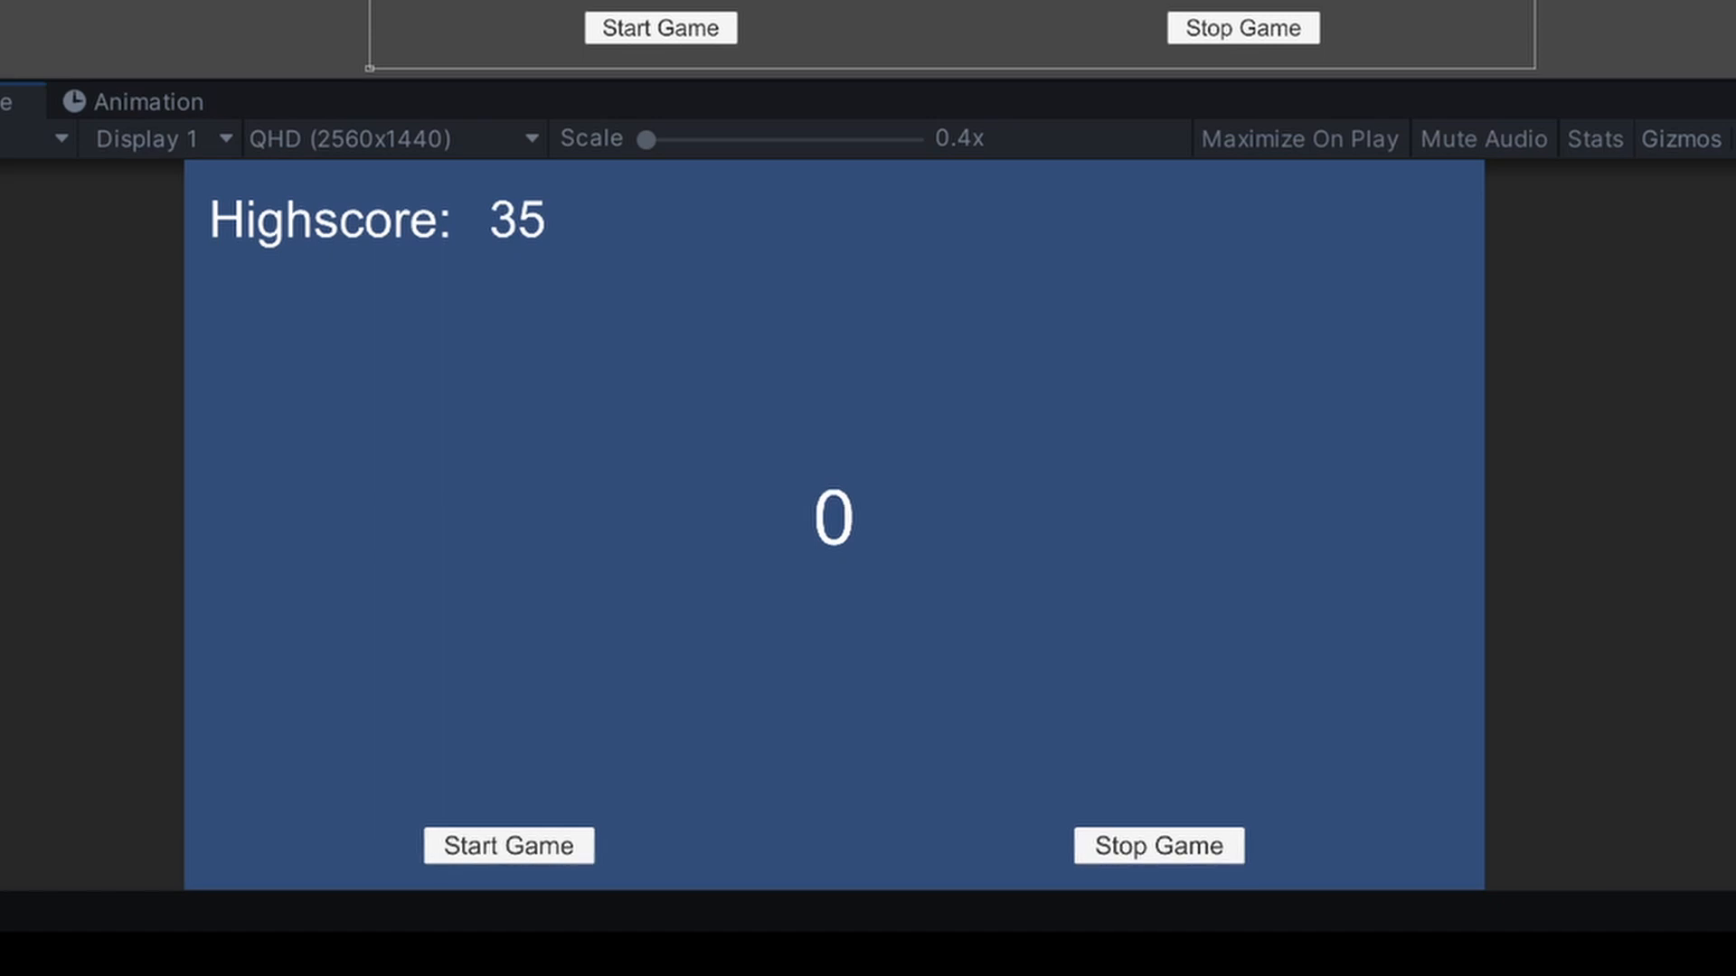
# - Start the game so the score climbs in fives, then stop it to record the highscore
pyautogui.click(568, 857)
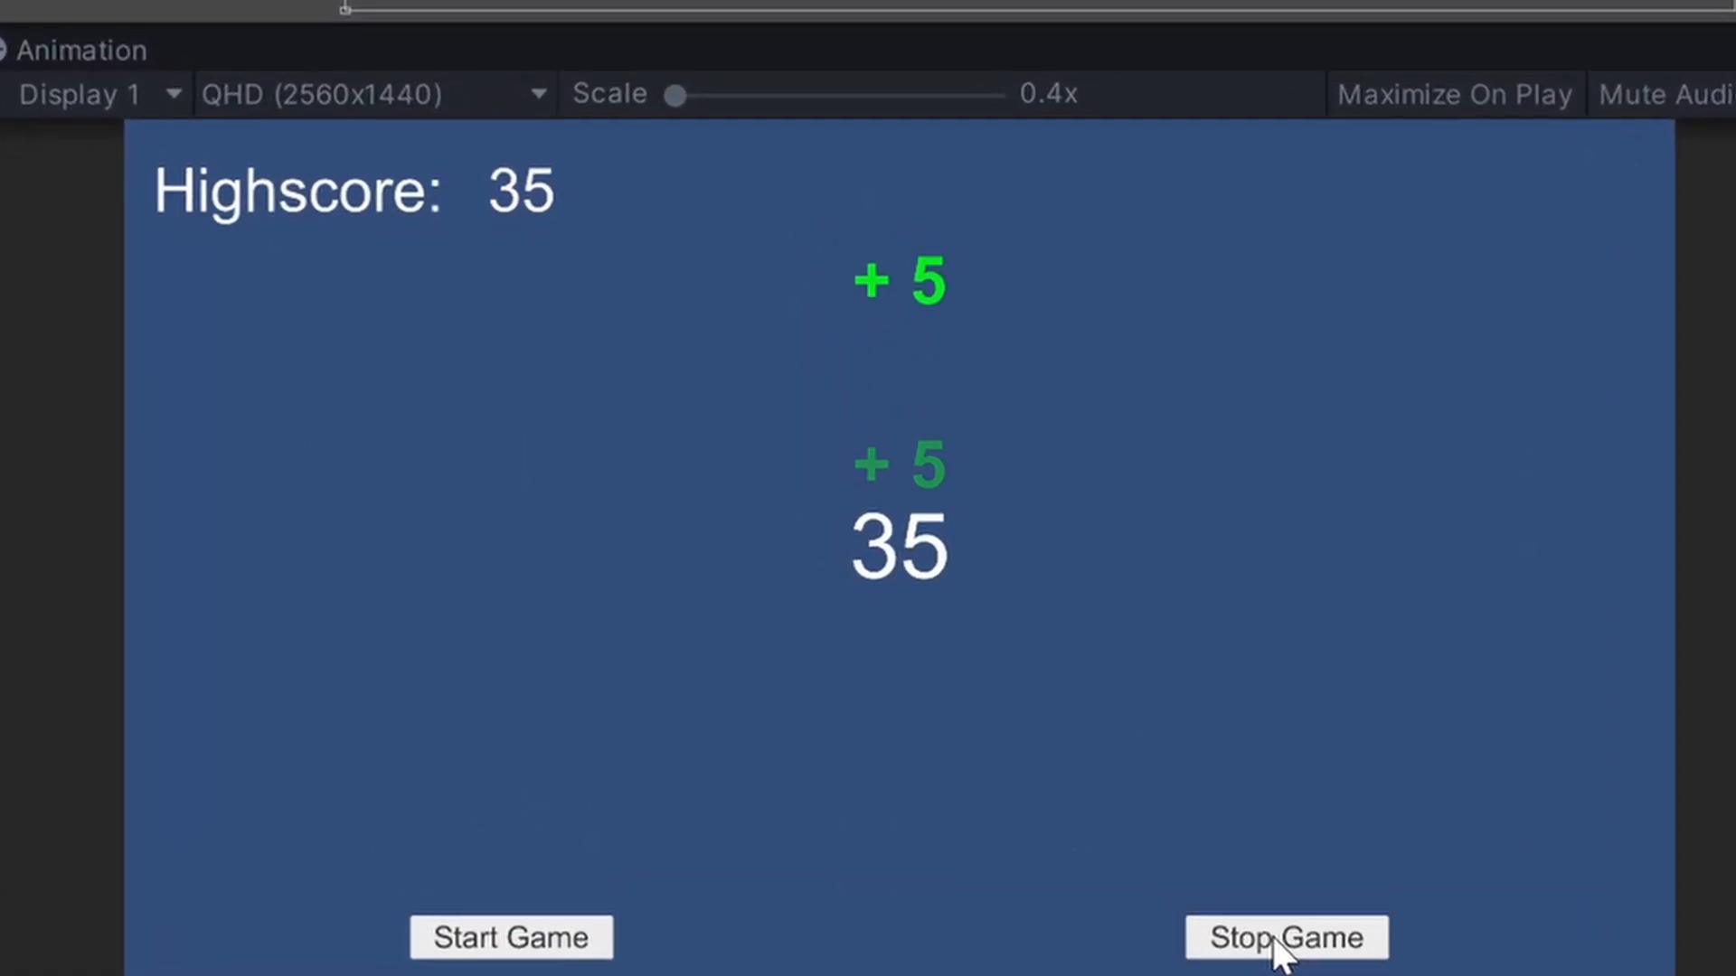
pyautogui.click(1319, 968)
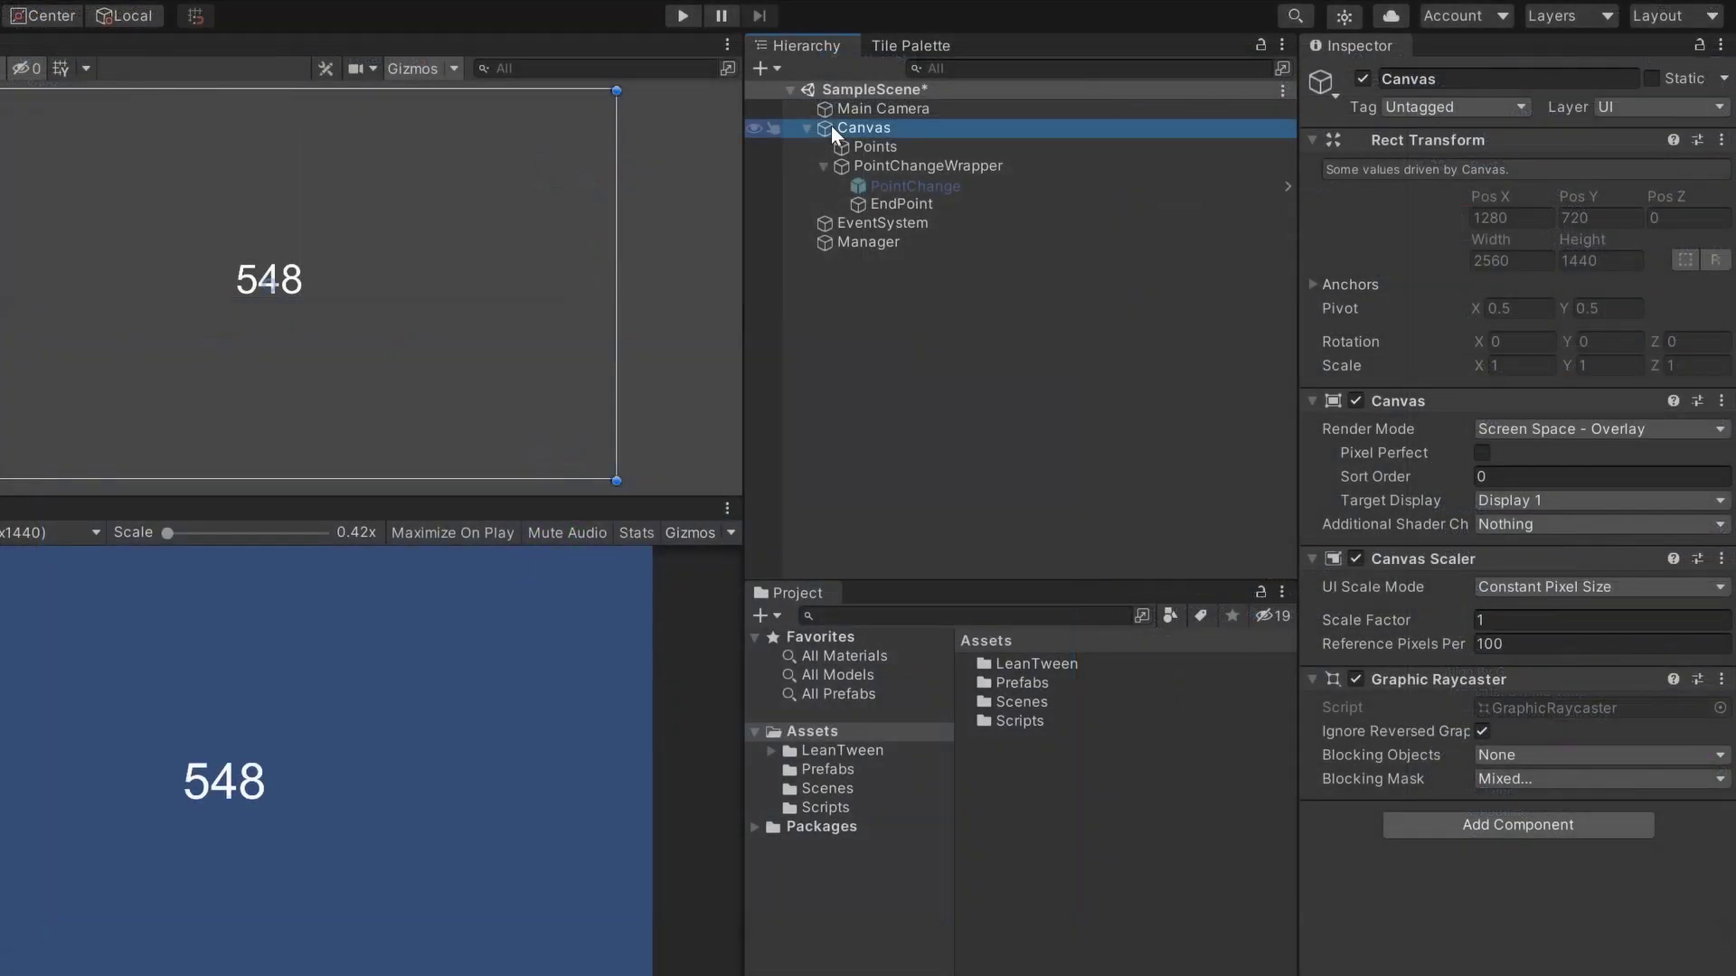
# - Add a UI Button named StartGameBtn under Canvas and set its label text to Start Game
pyautogui.rightClick(831, 125)
pyautogui.moveTo(942, 581)
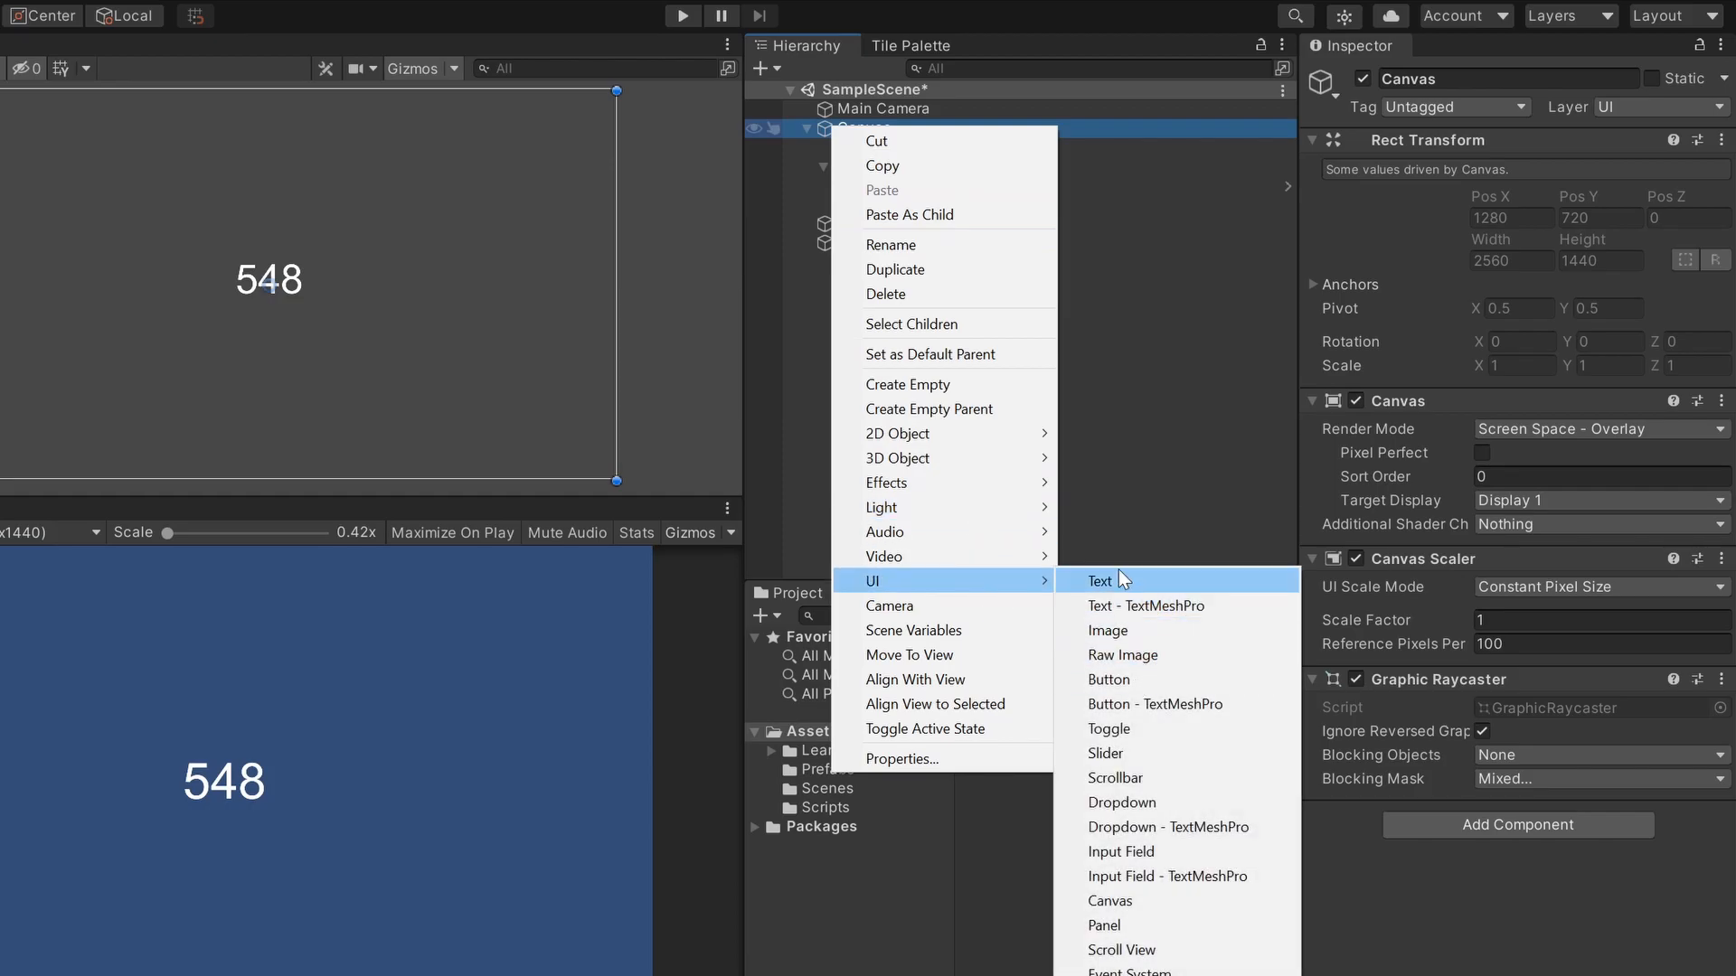
pyautogui.click(1127, 680)
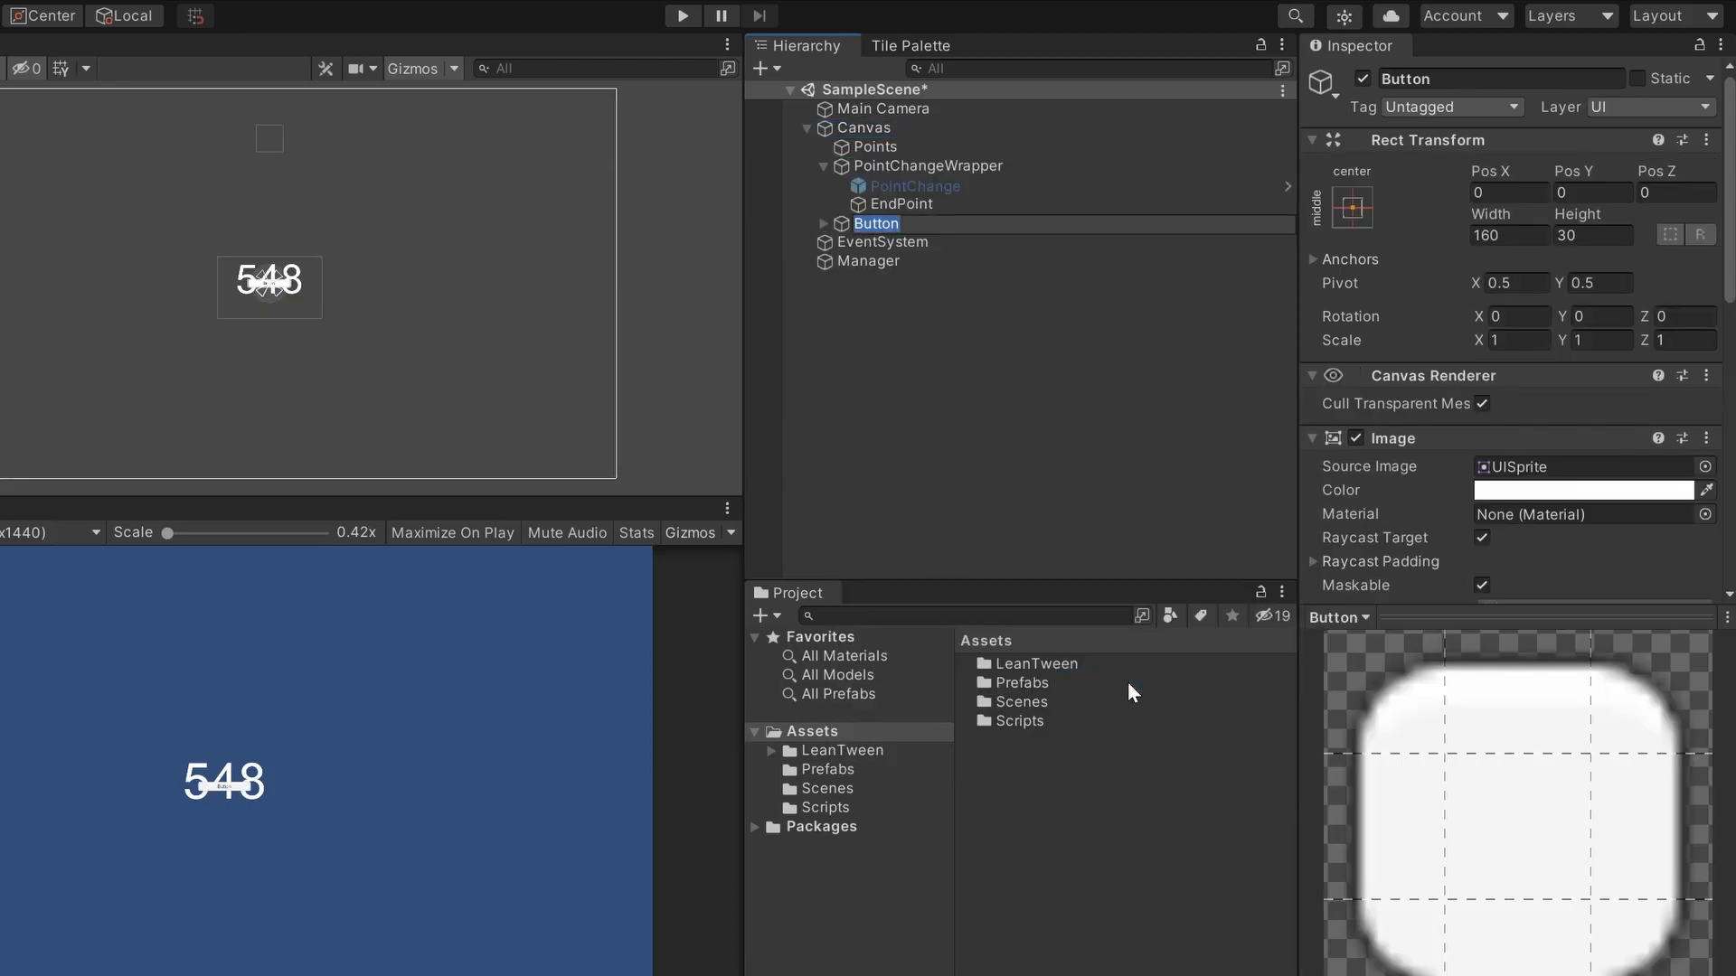
pyautogui.write('Btn')
pyautogui.press('Return')
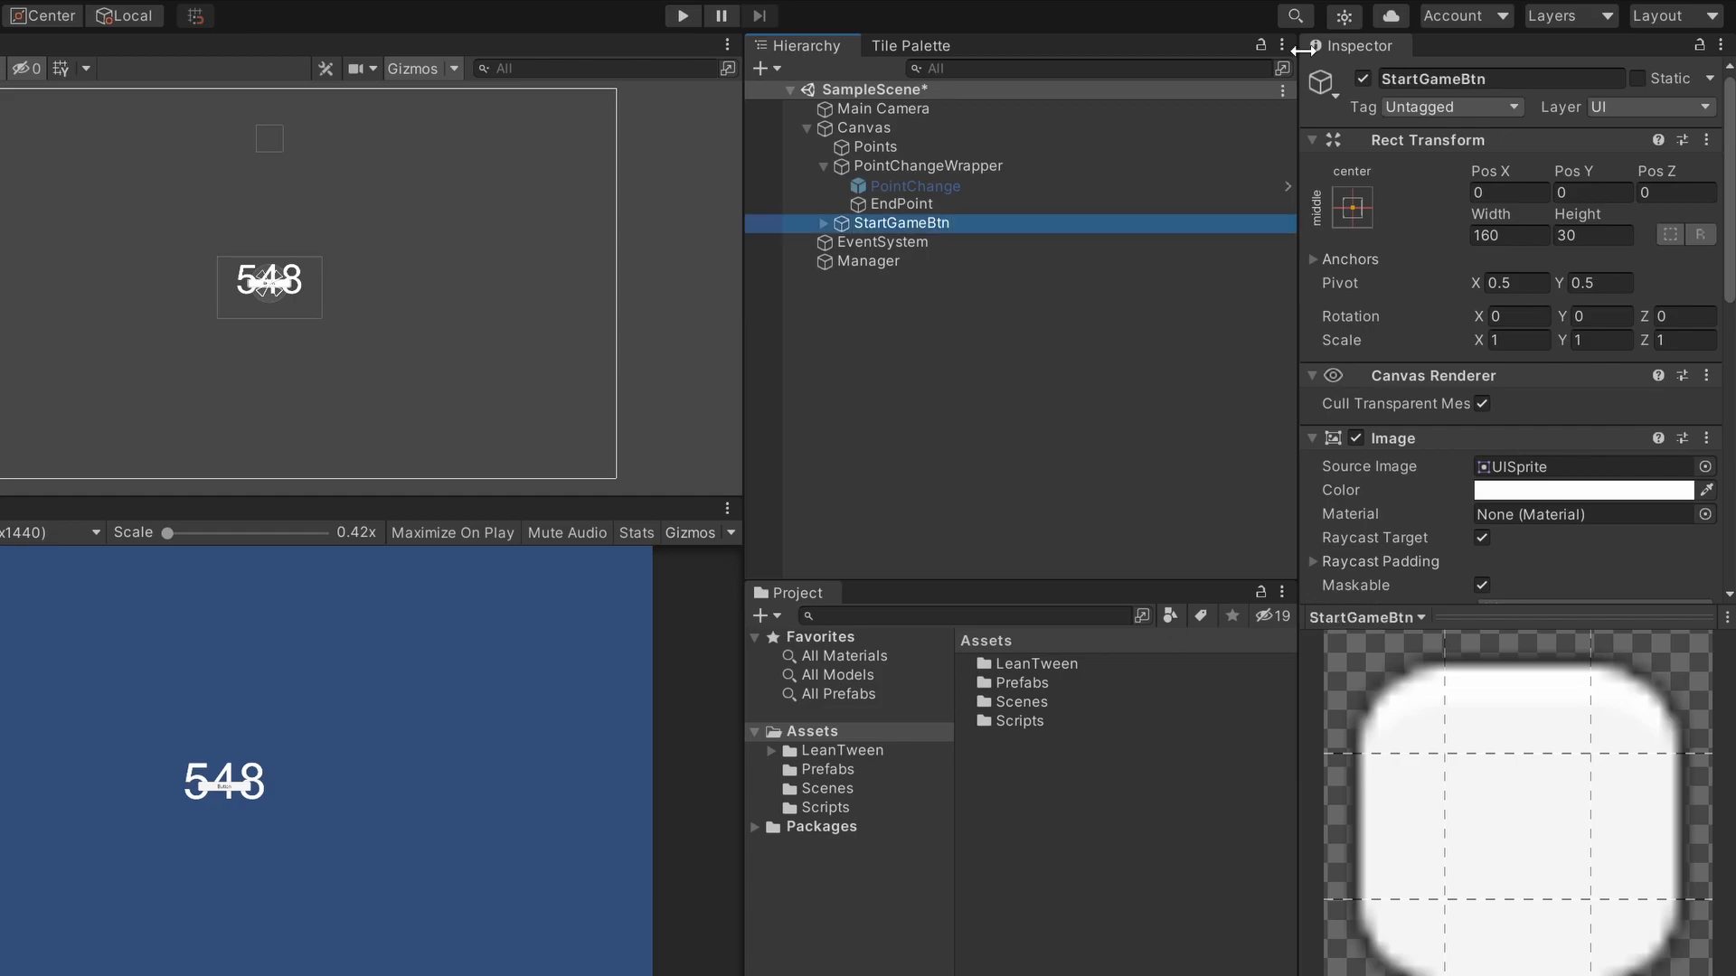
pyautogui.click(823, 222)
pyautogui.click(886, 243)
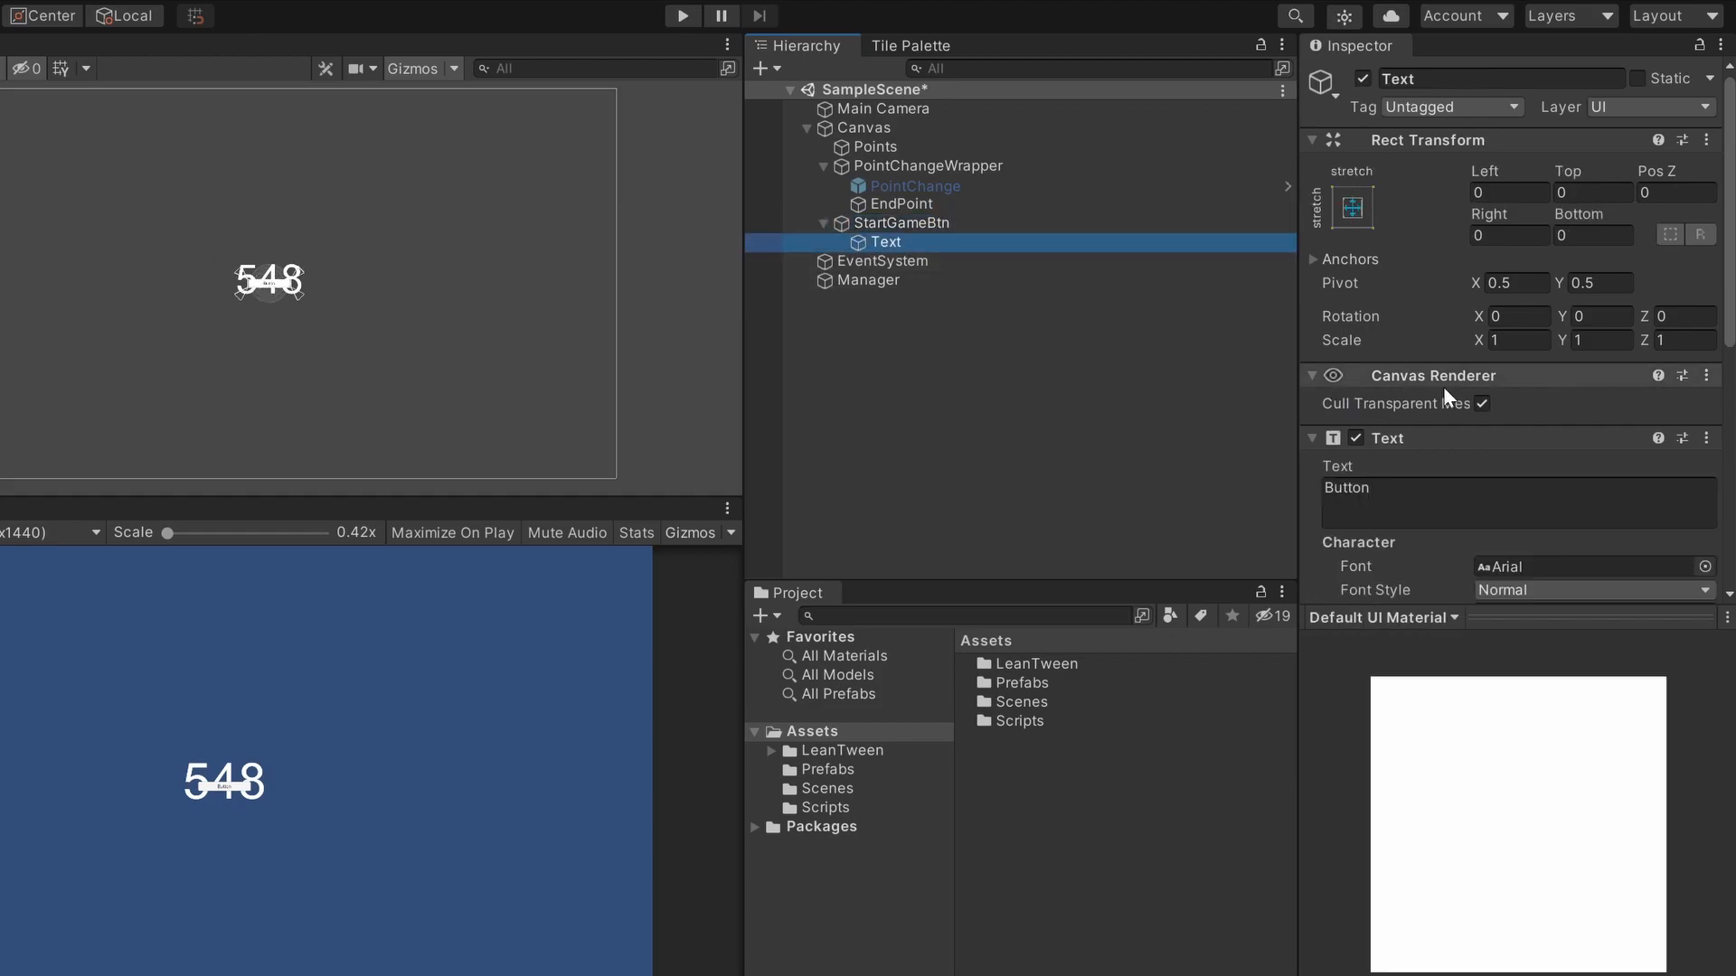
pyautogui.click(1357, 490)
pyautogui.write('Start Game')
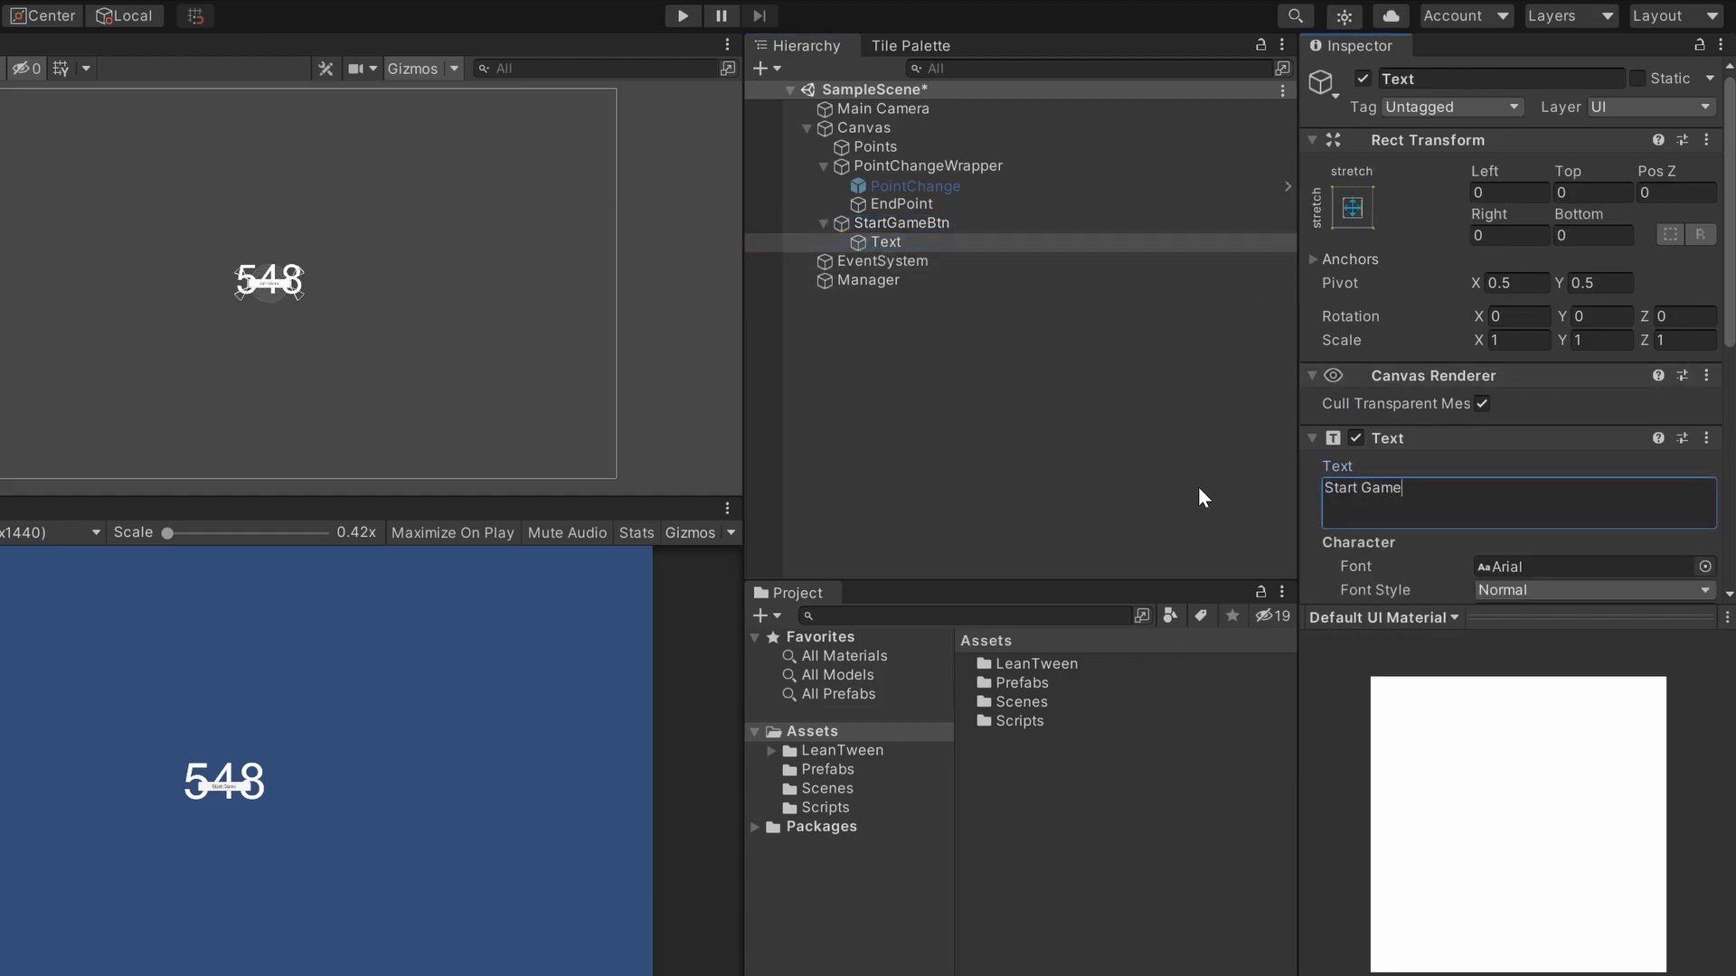
# - Create an empty Buttons object under Canvas holding StartGameBtn, stretched as a strip along the bottom
pyautogui.rightClick(846, 129)
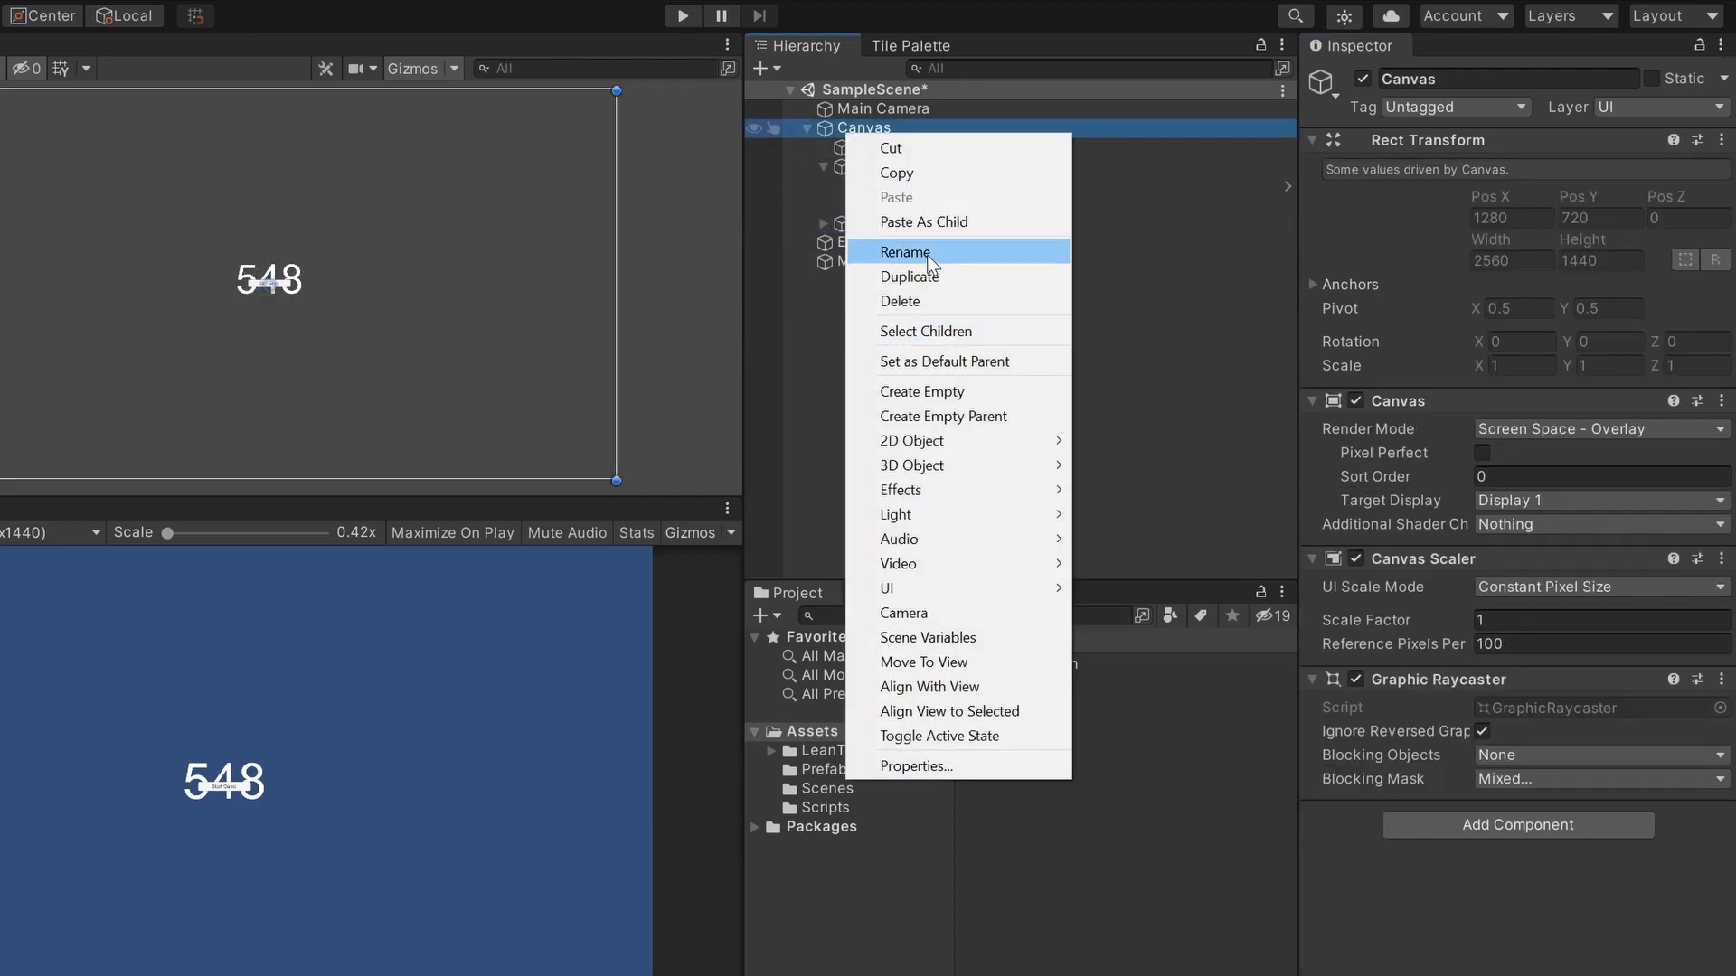
pyautogui.click(953, 393)
pyautogui.write('Buttons')
pyautogui.press('Return')
pyautogui.moveTo(896, 224); pyautogui.dragTo(882, 241)
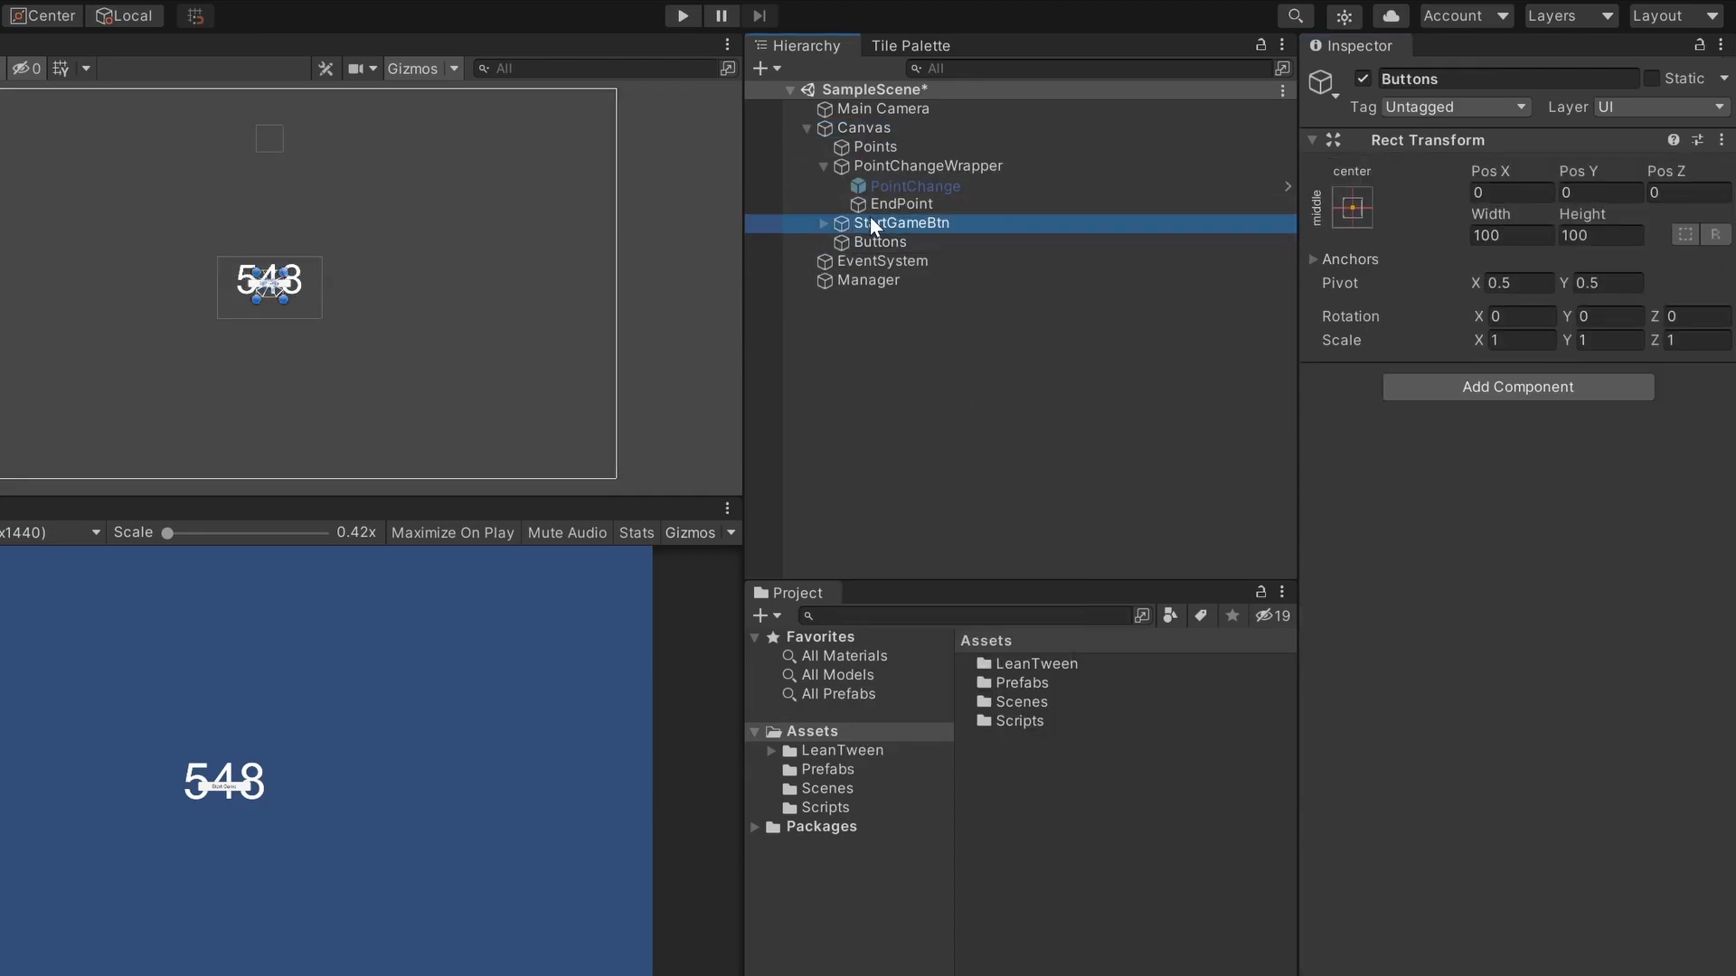
pyautogui.moveTo(231, 365)
pyautogui.mouseDown()
pyautogui.moveTo(239, 465)
pyautogui.moveTo(613, 486)
pyautogui.mouseUp()
# - Duplicate StartGameBtn as a new button named StopGameBtn
pyautogui.click(868, 242)
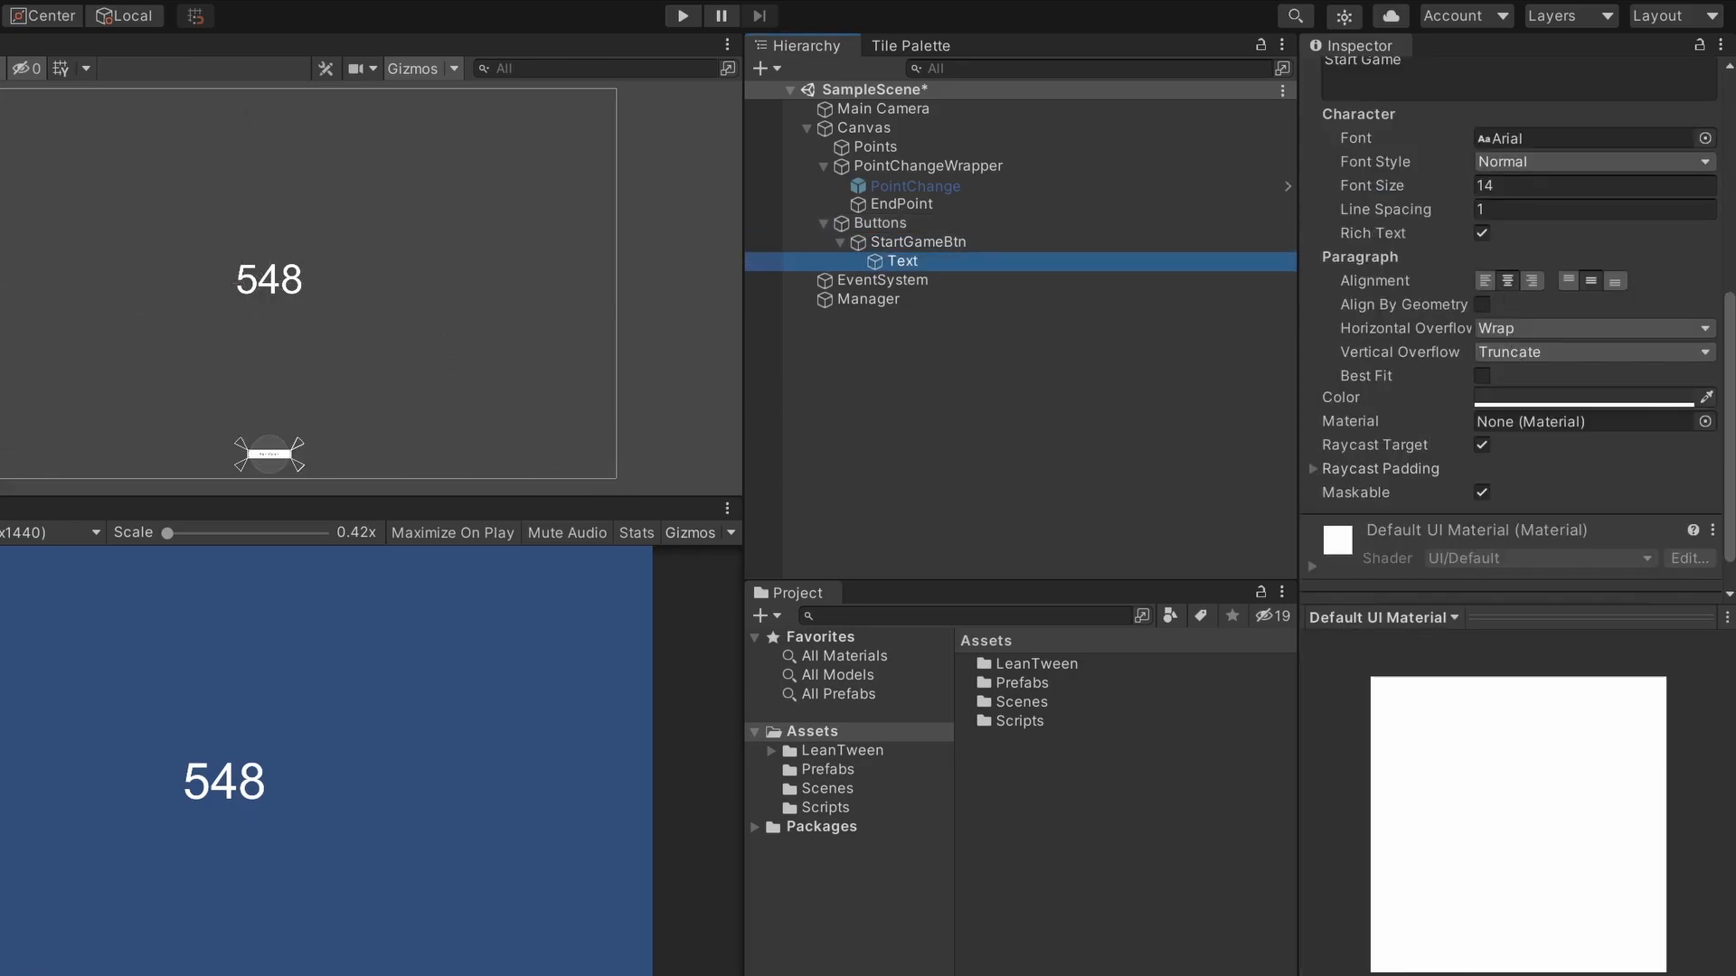
pyautogui.click(917, 243)
pyautogui.press('f')
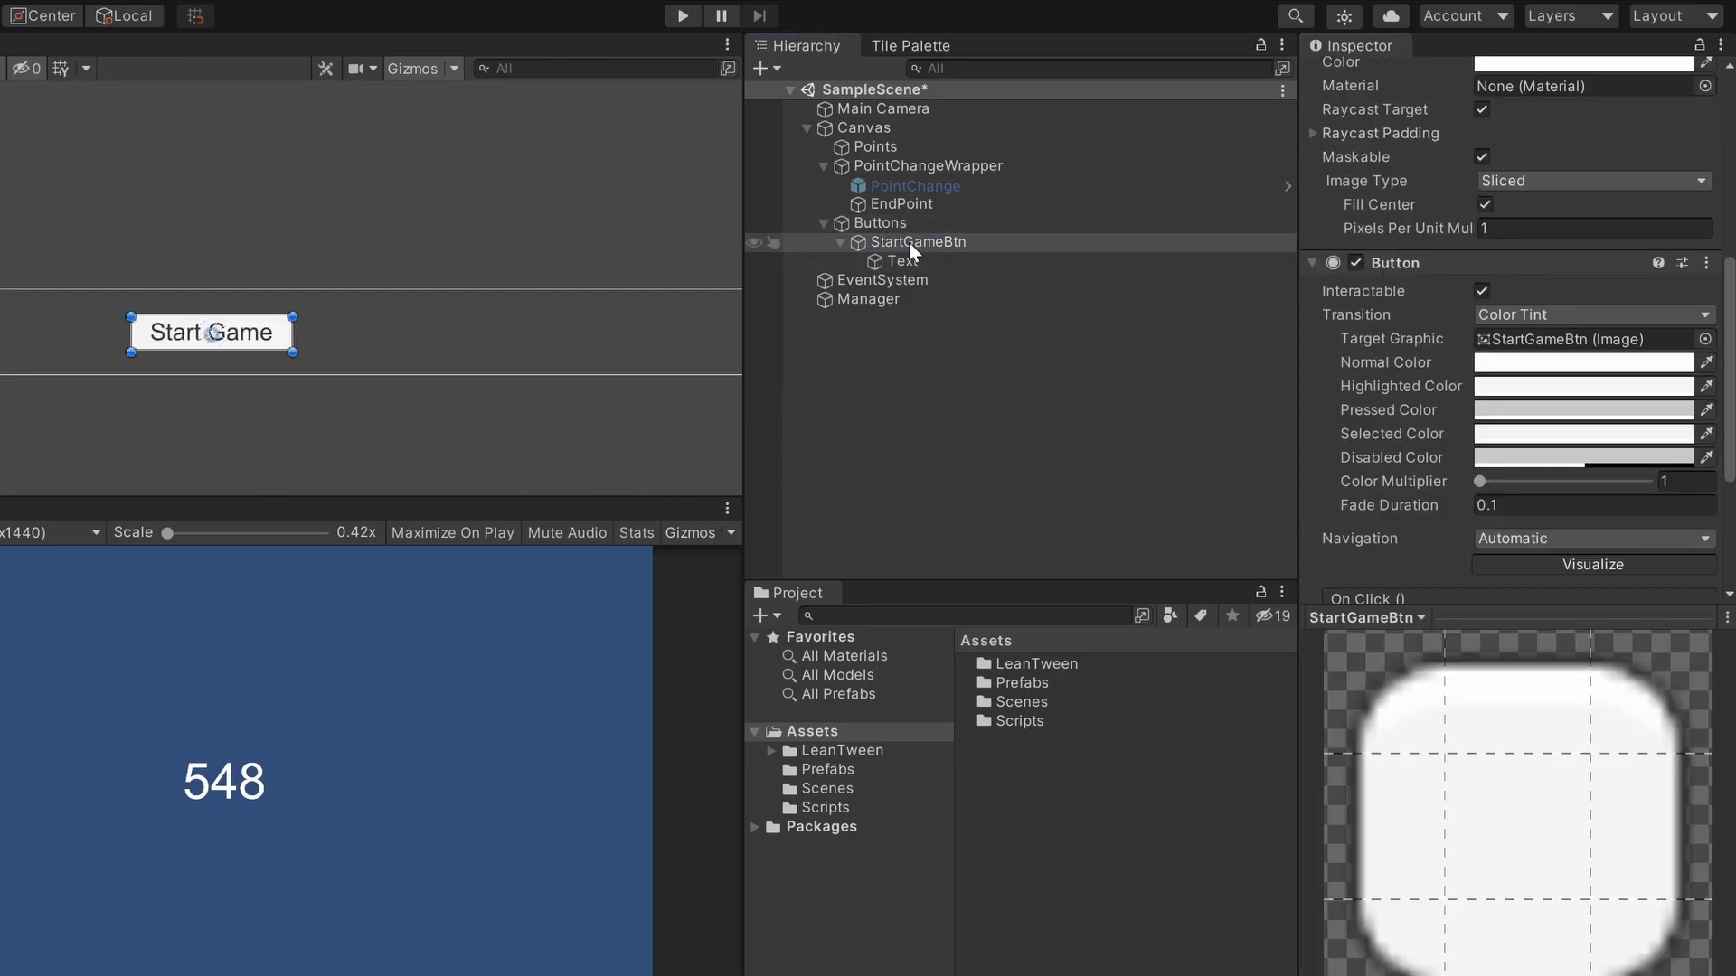
pyautogui.hotkey('ctrl', 'd')
pyautogui.click(1493, 79)
pyautogui.write('StopGameBtn')
pyautogui.press('Return')
pyautogui.click(867, 223)
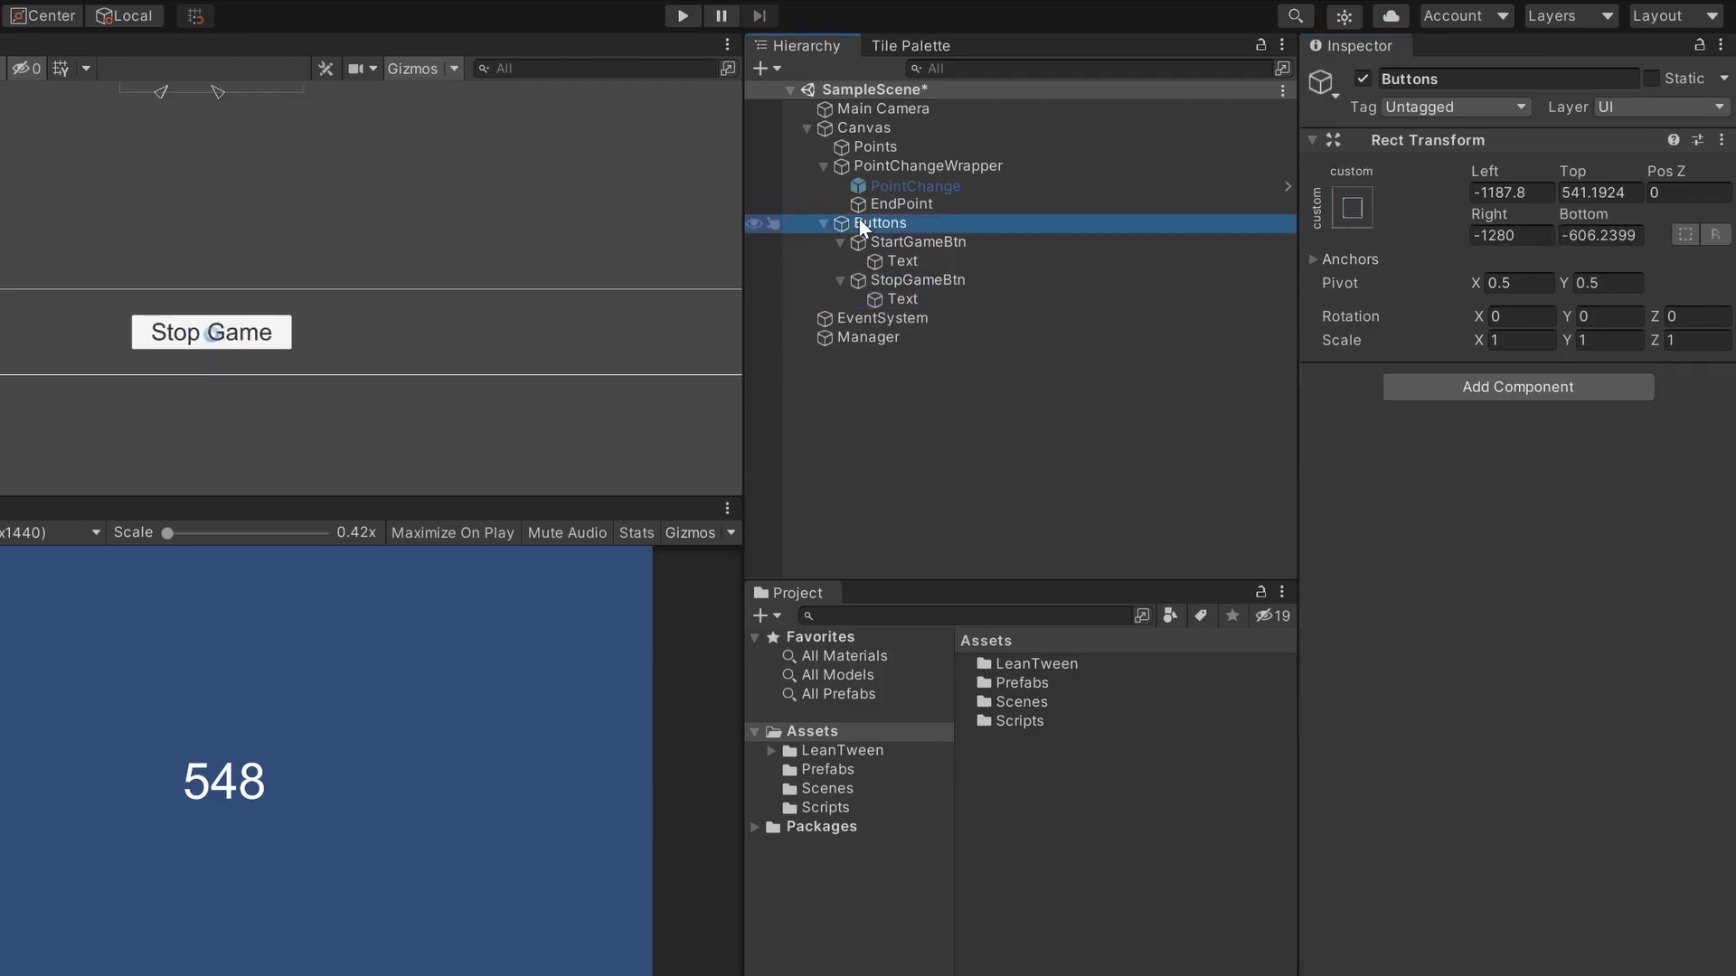
# - Give Buttons a Horizontal Layout Group with Child Alignment set to Middle Center
pyautogui.click(1446, 394)
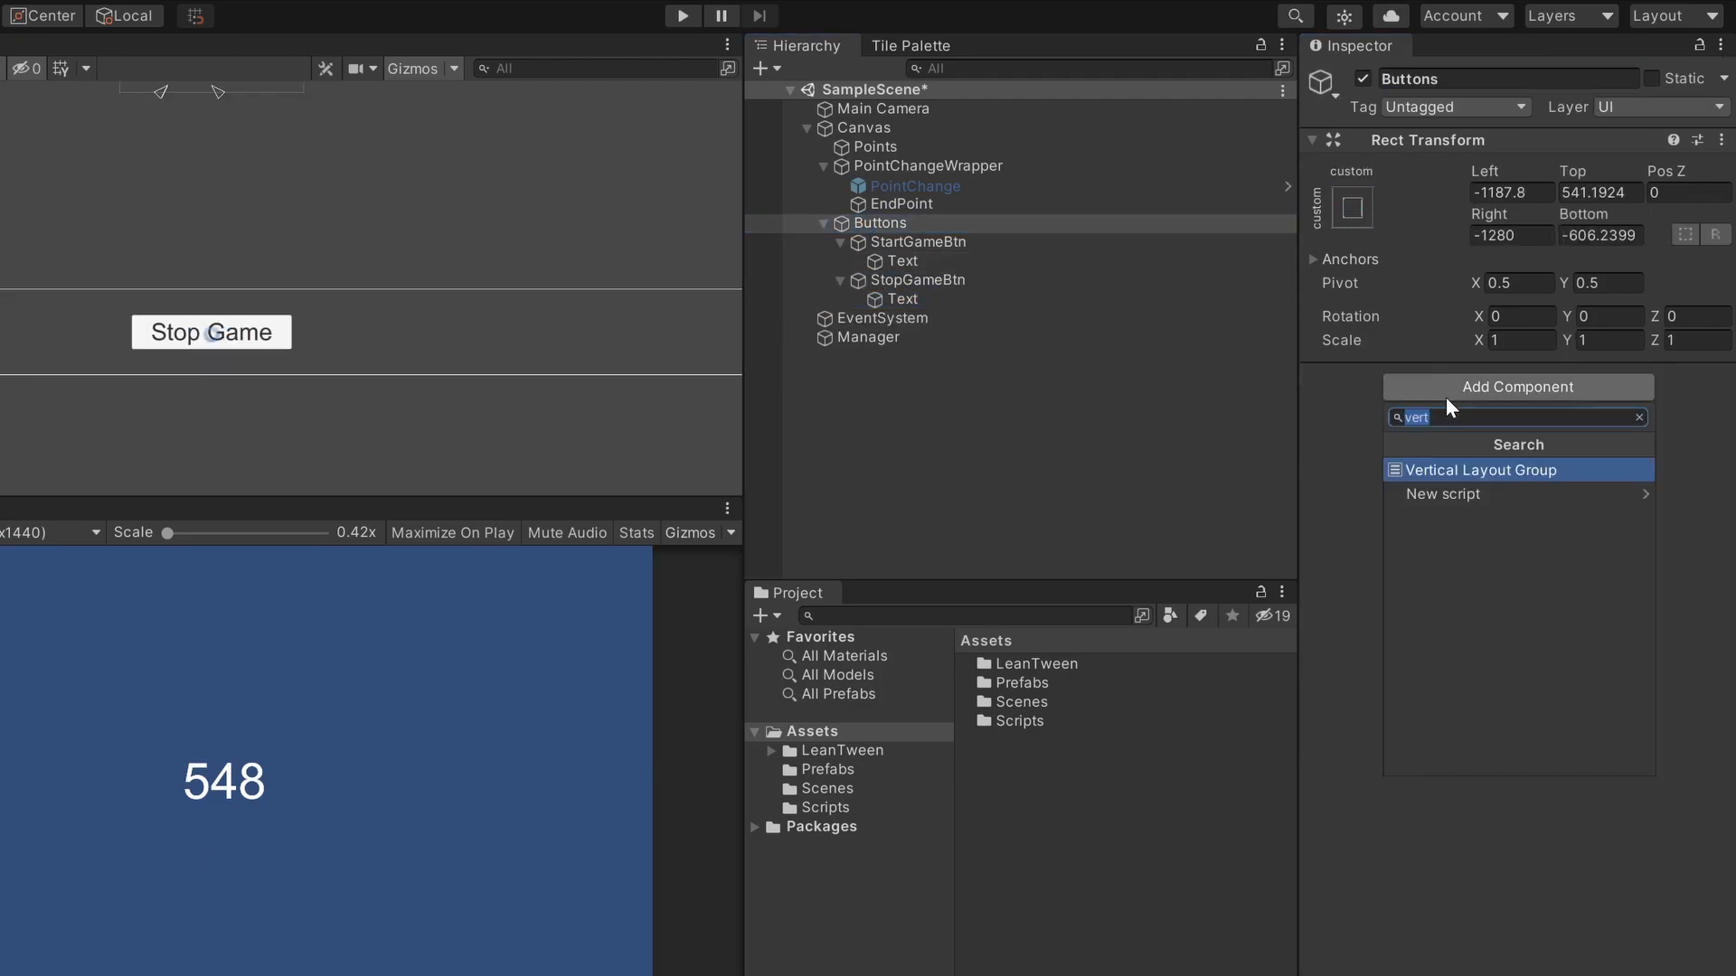
pyautogui.write('hori')
pyautogui.press('Return')
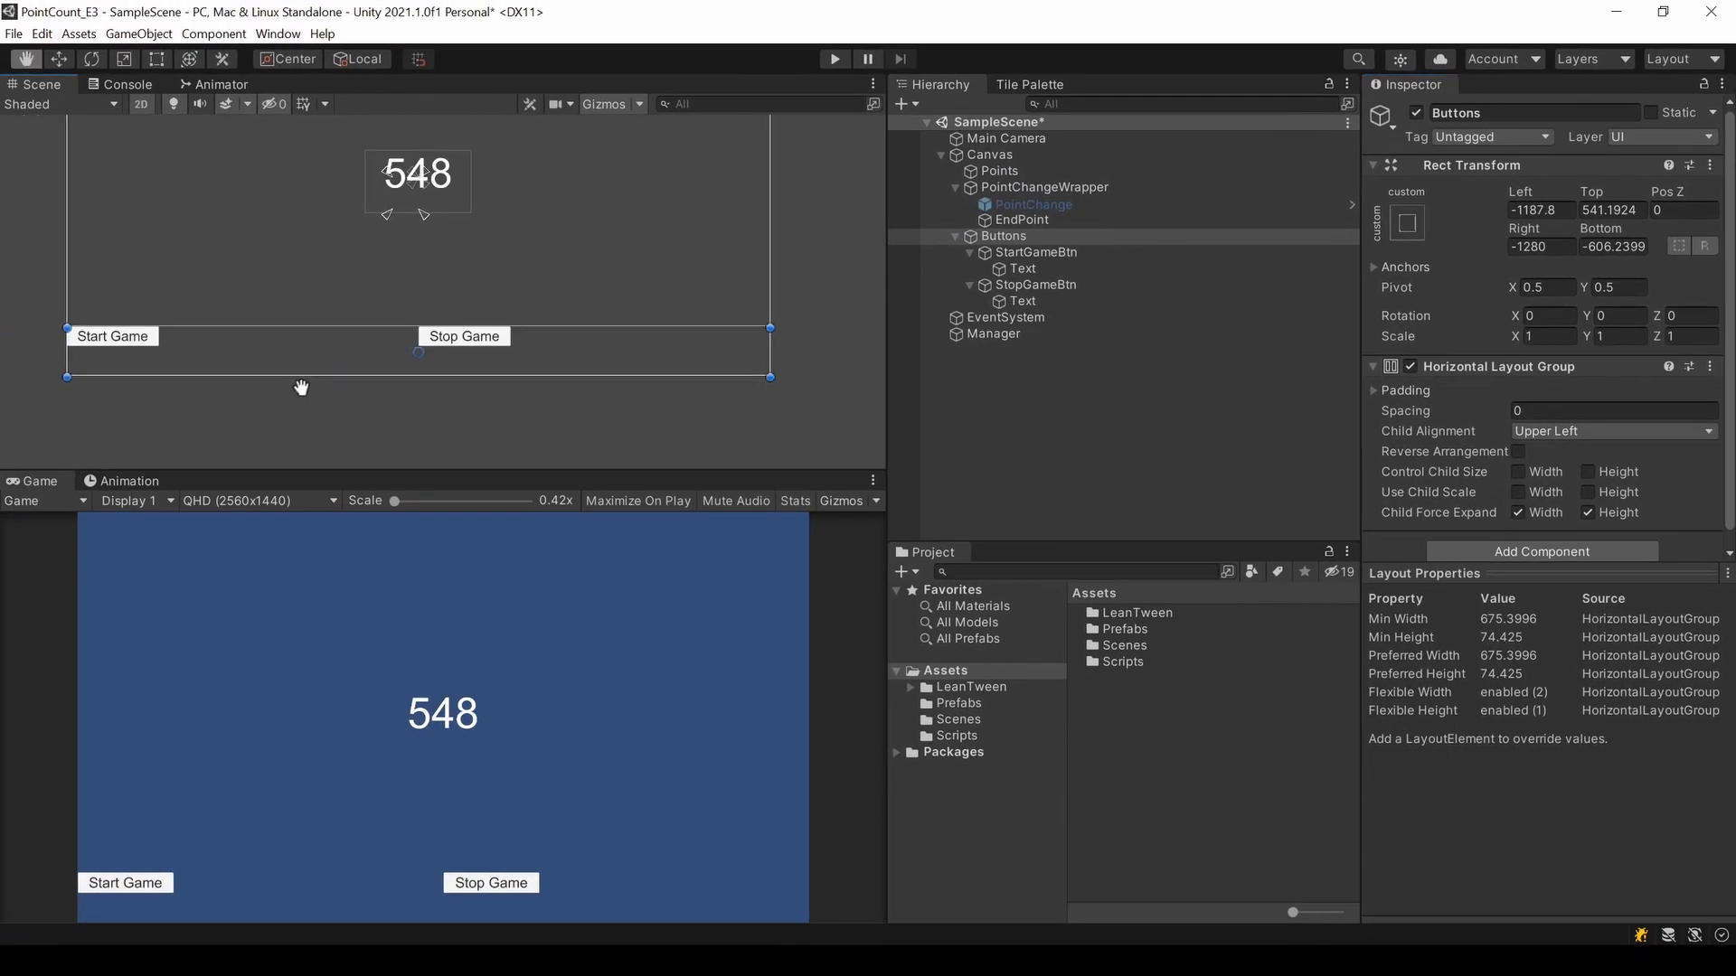
pyautogui.click(1541, 431)
pyautogui.click(1587, 537)
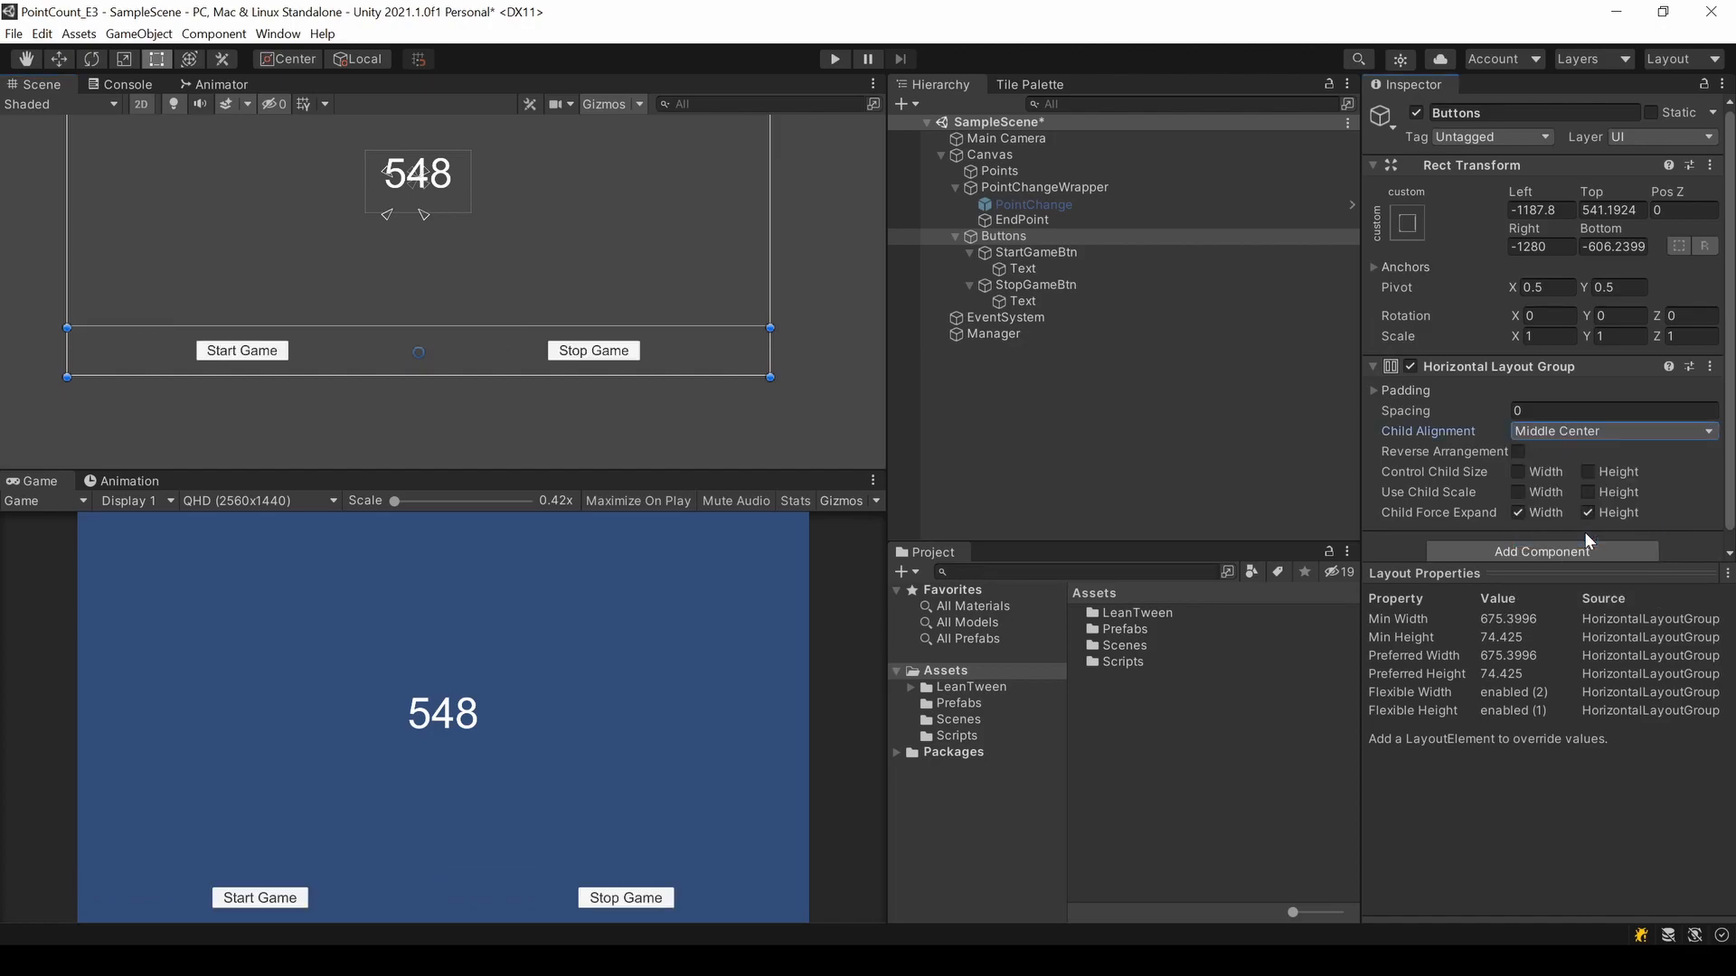
# - Create a new C# script named GameHandler in the Scripts folder
pyautogui.click(956, 735)
pyautogui.rightClick(1134, 674)
pyautogui.click(1472, 189)
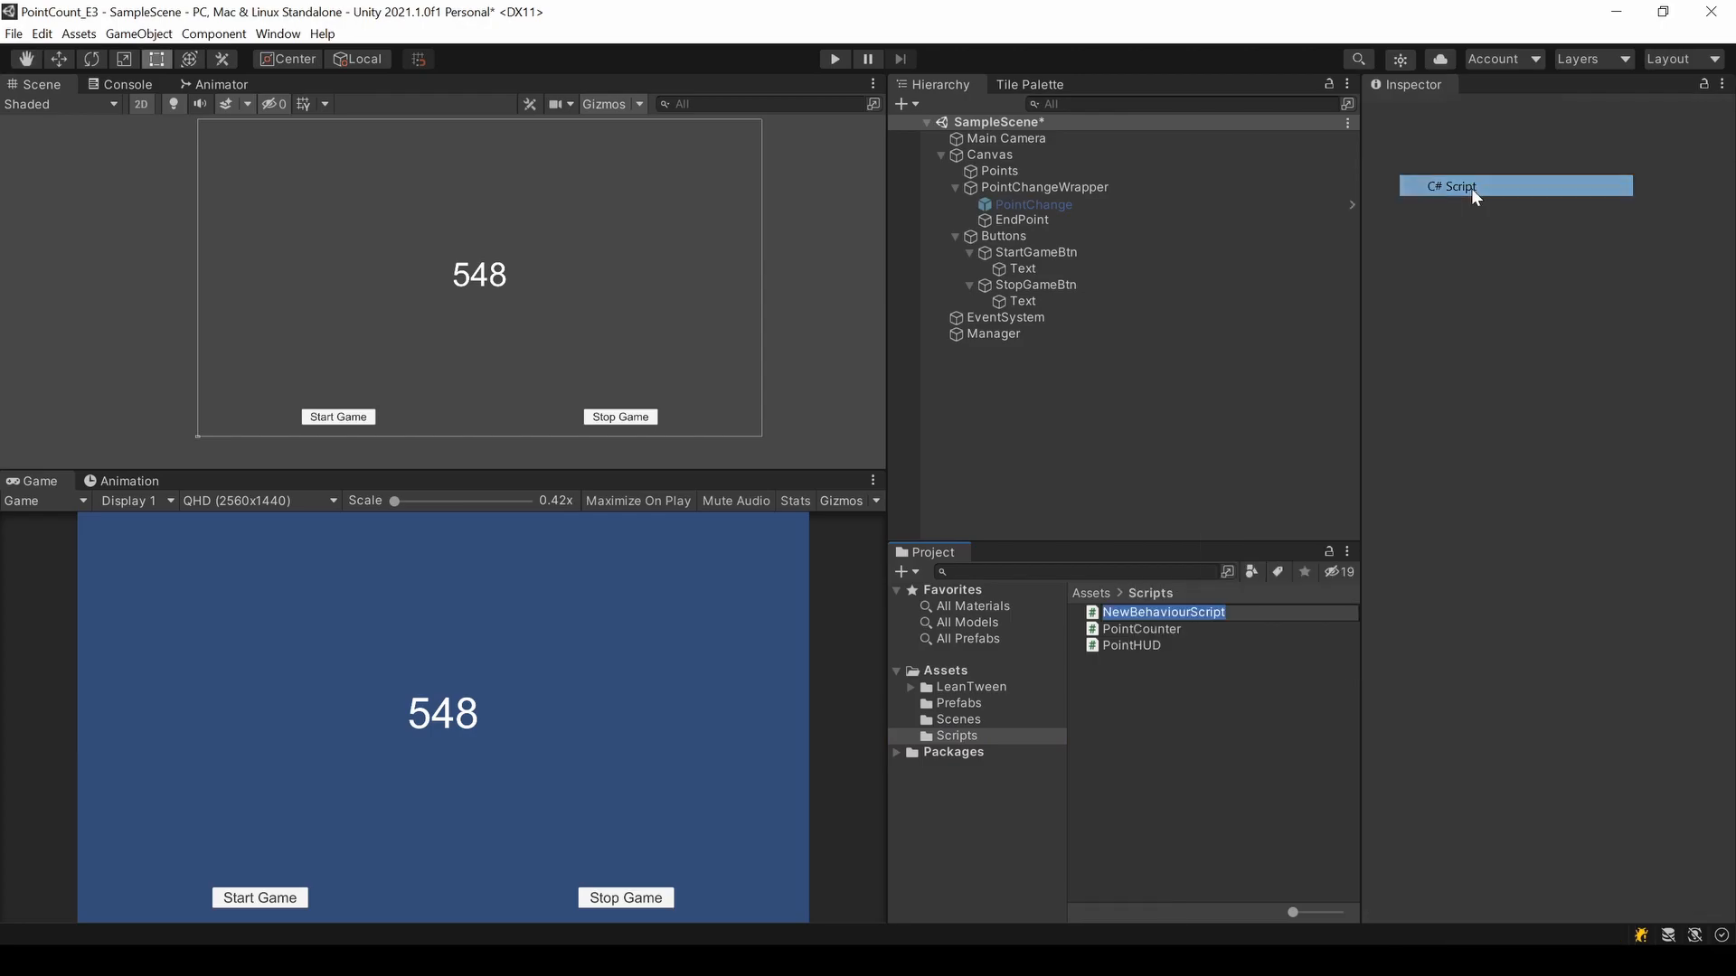
pyautogui.write('GameHandler')
pyautogui.press('Return')
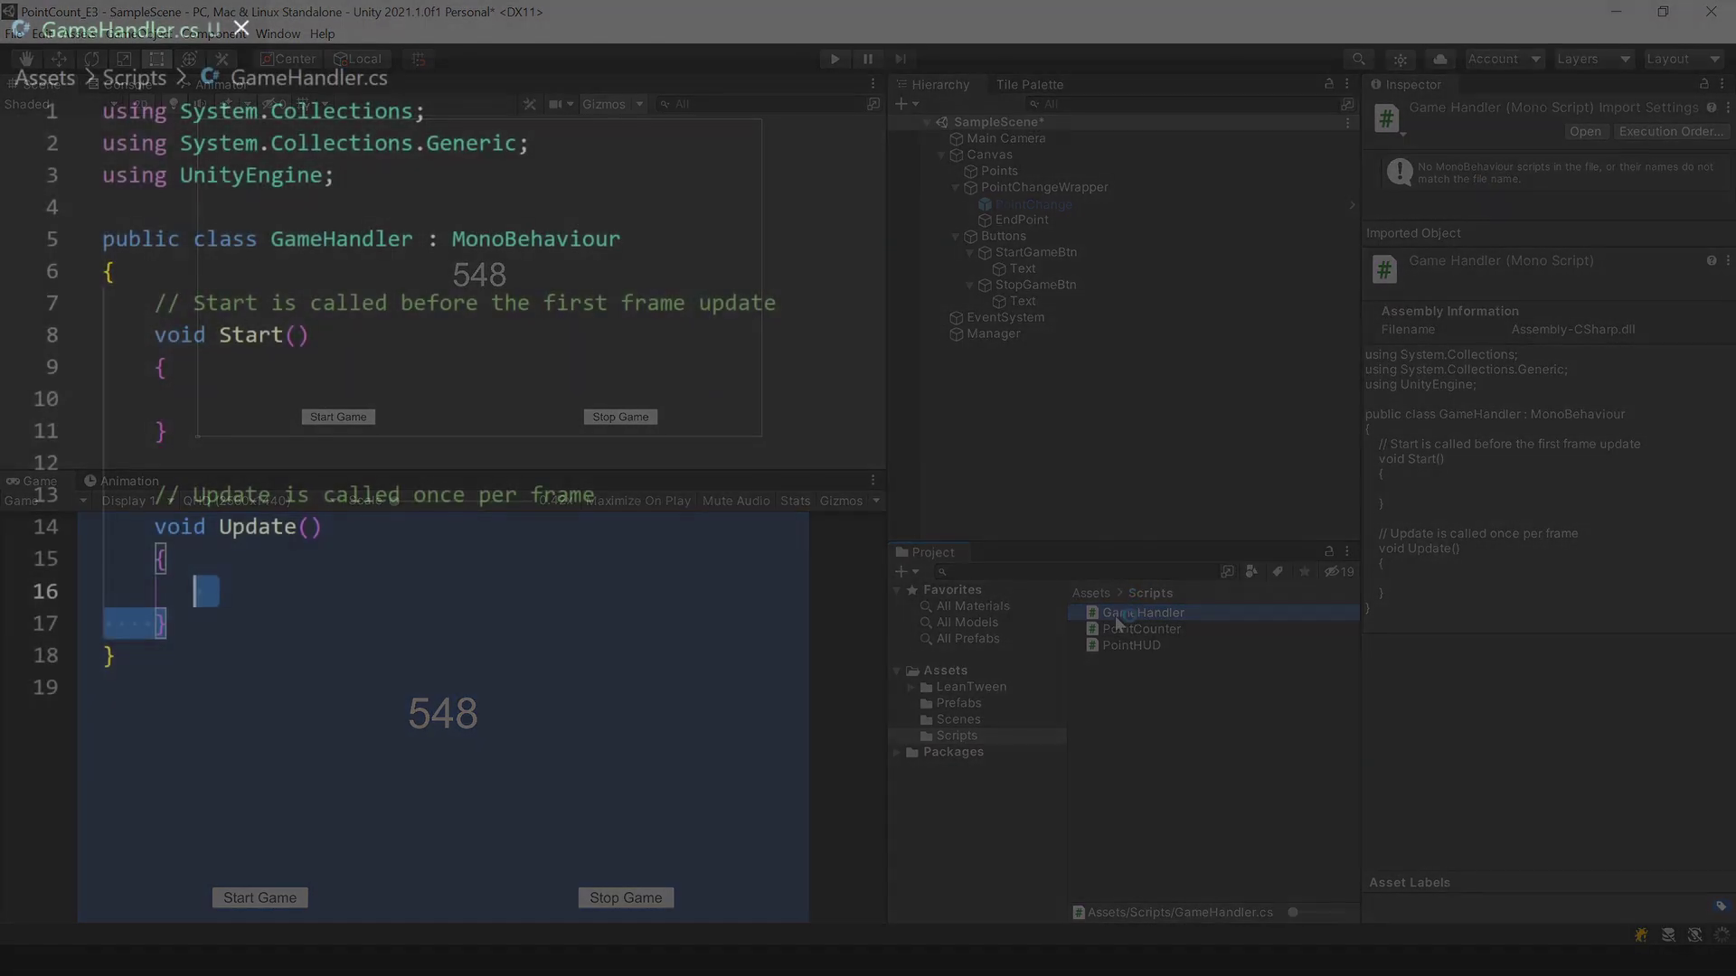
# - Replace GameHandler's Start and Update with empty public StartGame and StopGame methods and save
pyautogui.moveTo(150, 621); pyautogui.dragTo(104, 303)
pyautogui.press('BackSpace')
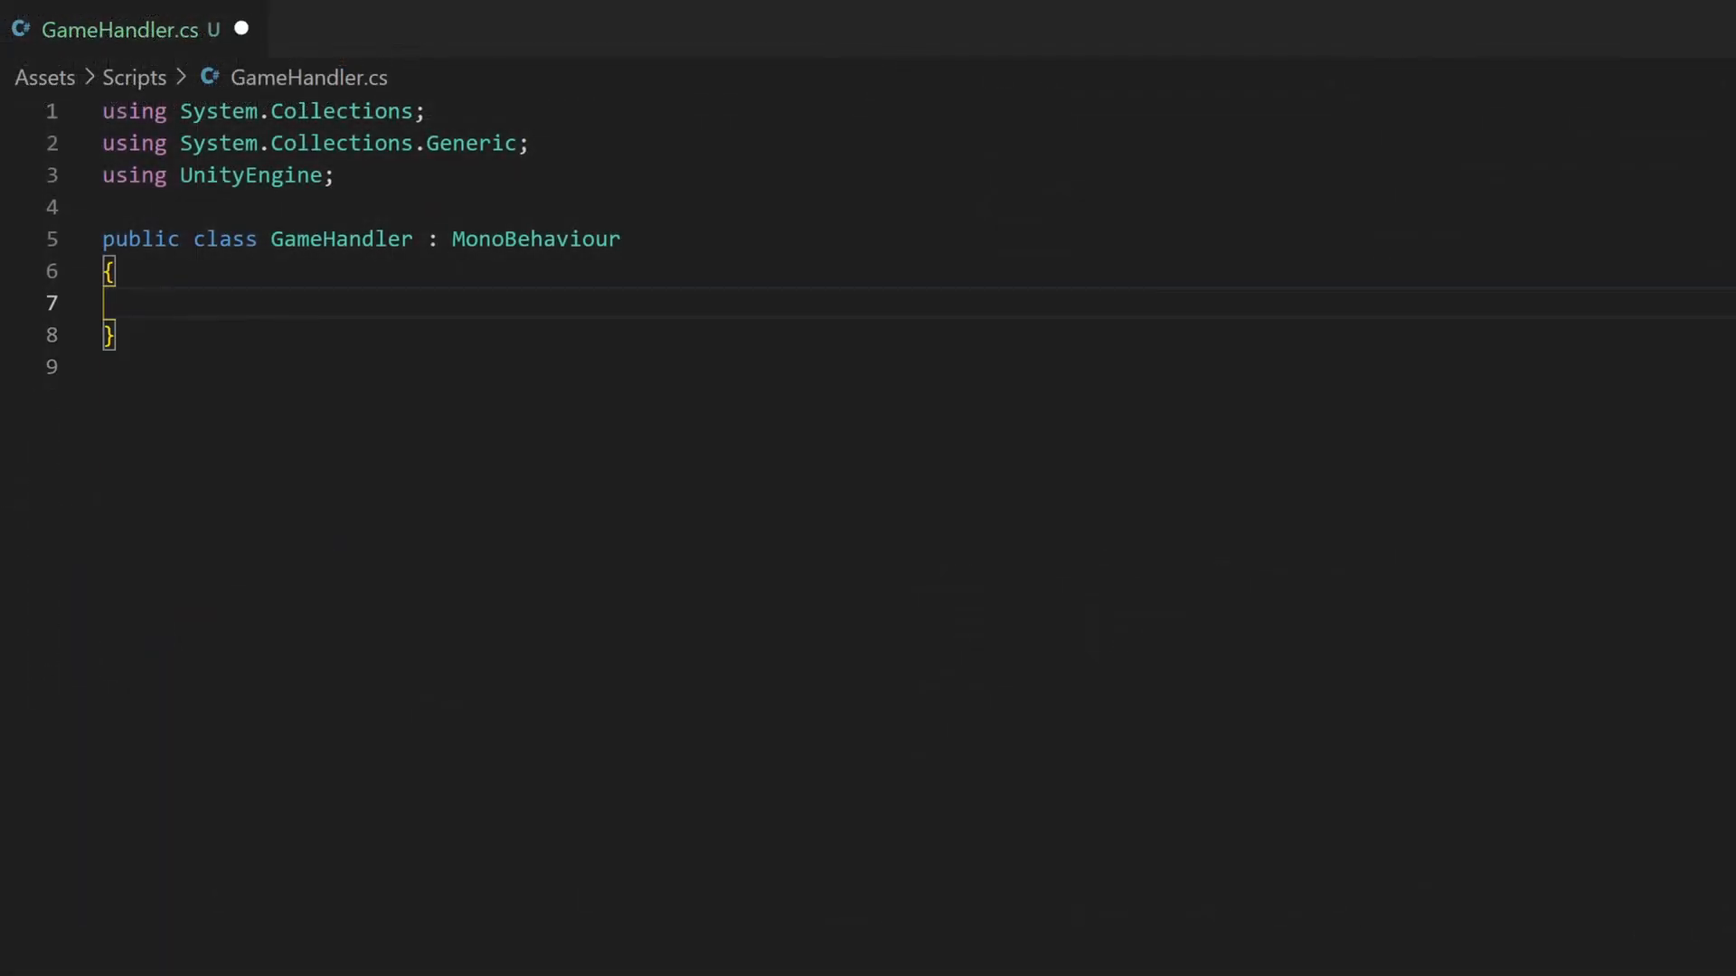
pyautogui.write('public void')
pyautogui.write(' StartG')
pyautogui.write('ame() {')
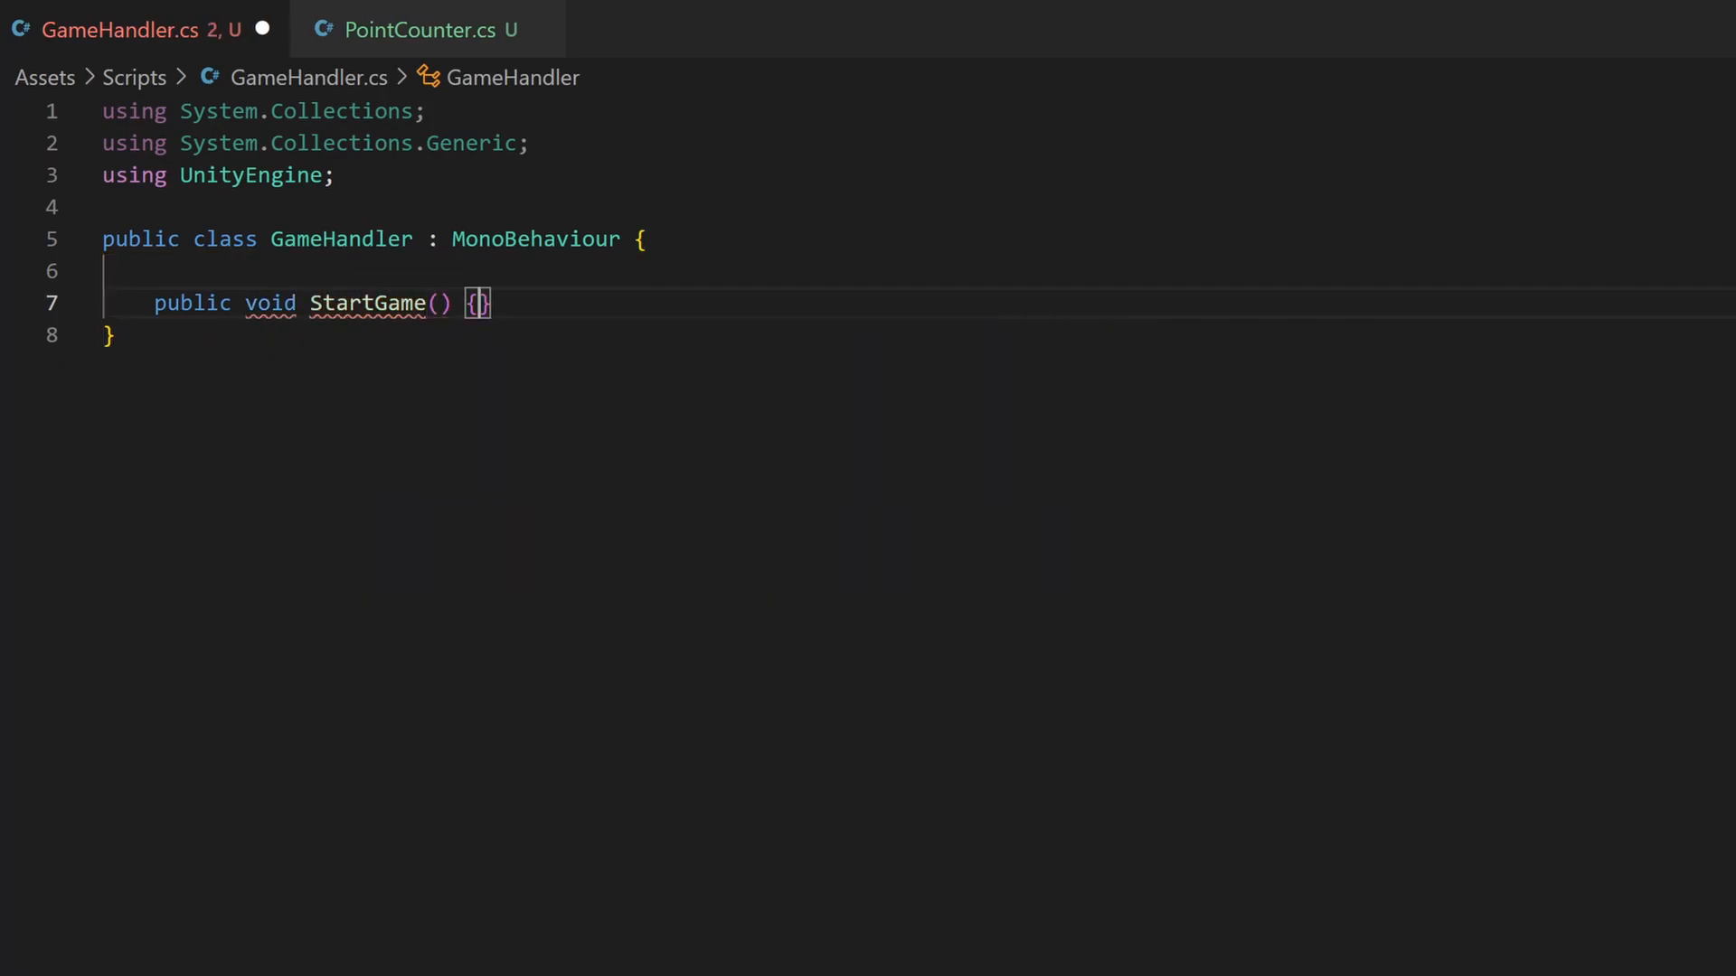
pyautogui.press('Return')
pyautogui.press('Up')
pyautogui.hotkey('shift', 'Down')
pyautogui.hotkey('shift', 'Down')
pyautogui.hotkey('shift', 'End')
pyautogui.hotkey('shift', 'alt', 'Down')
pyautogui.press('Up')
pyautogui.press('Up')
pyautogui.press('BackSpace')
pyautogui.press('BackSpace')
pyautogui.press('BackSpace')
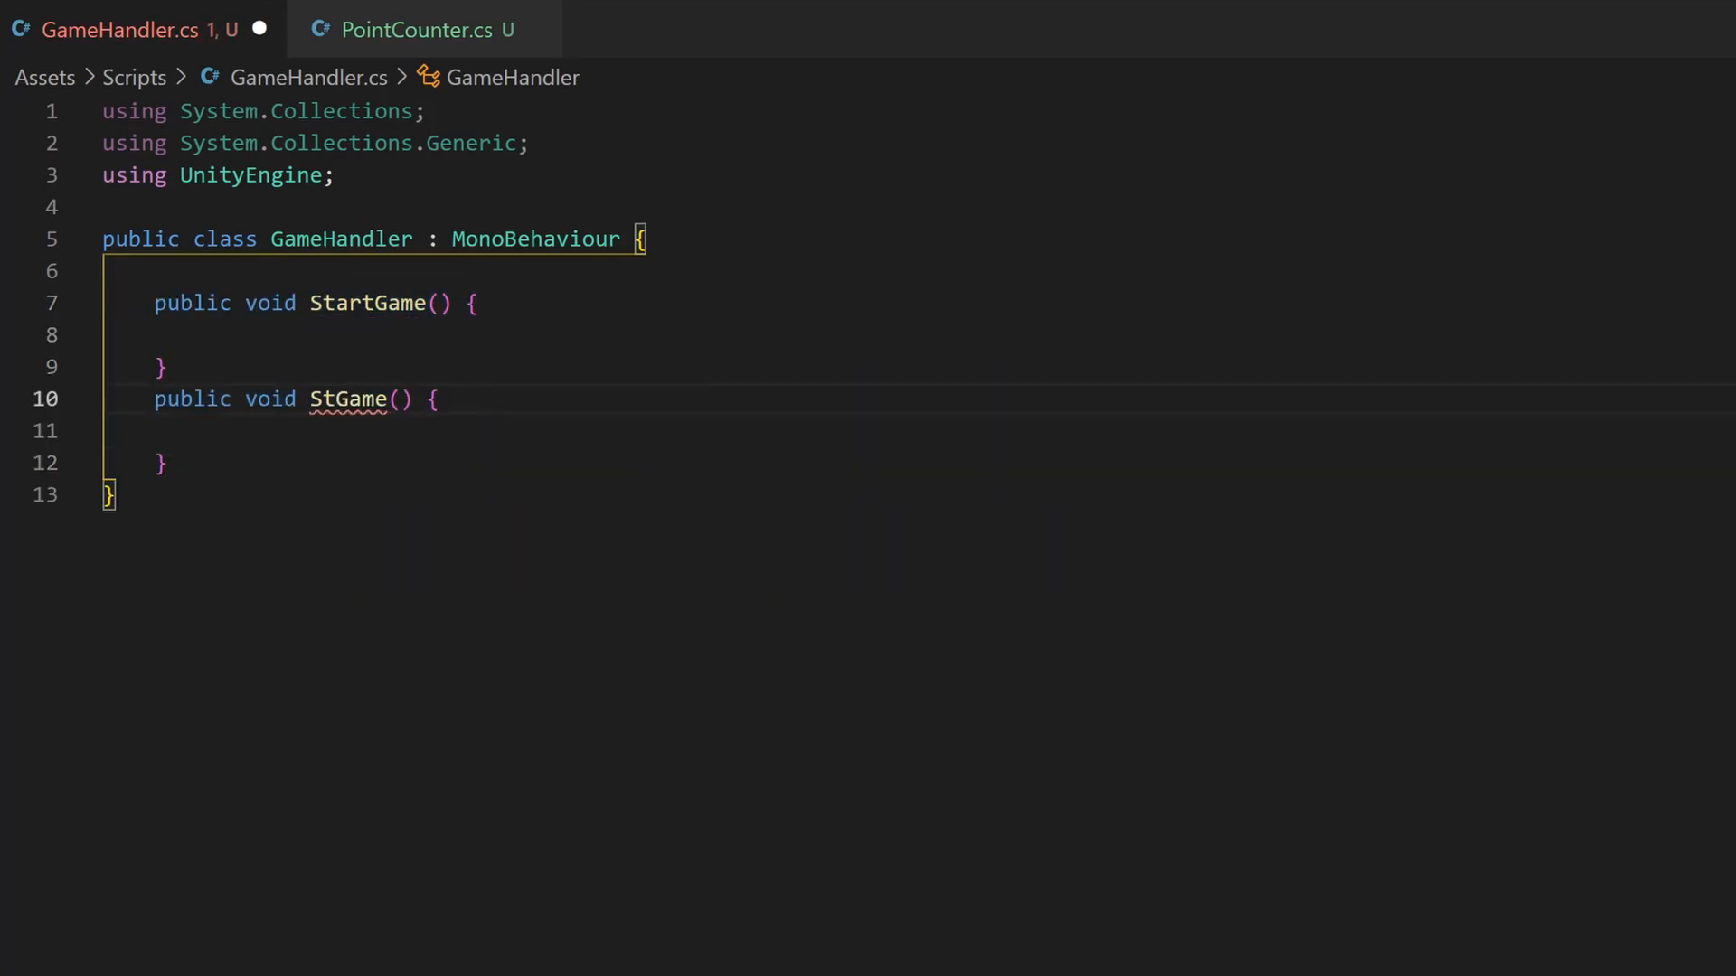
pyautogui.write('op')
pyautogui.hotkey('ctrl', 's')
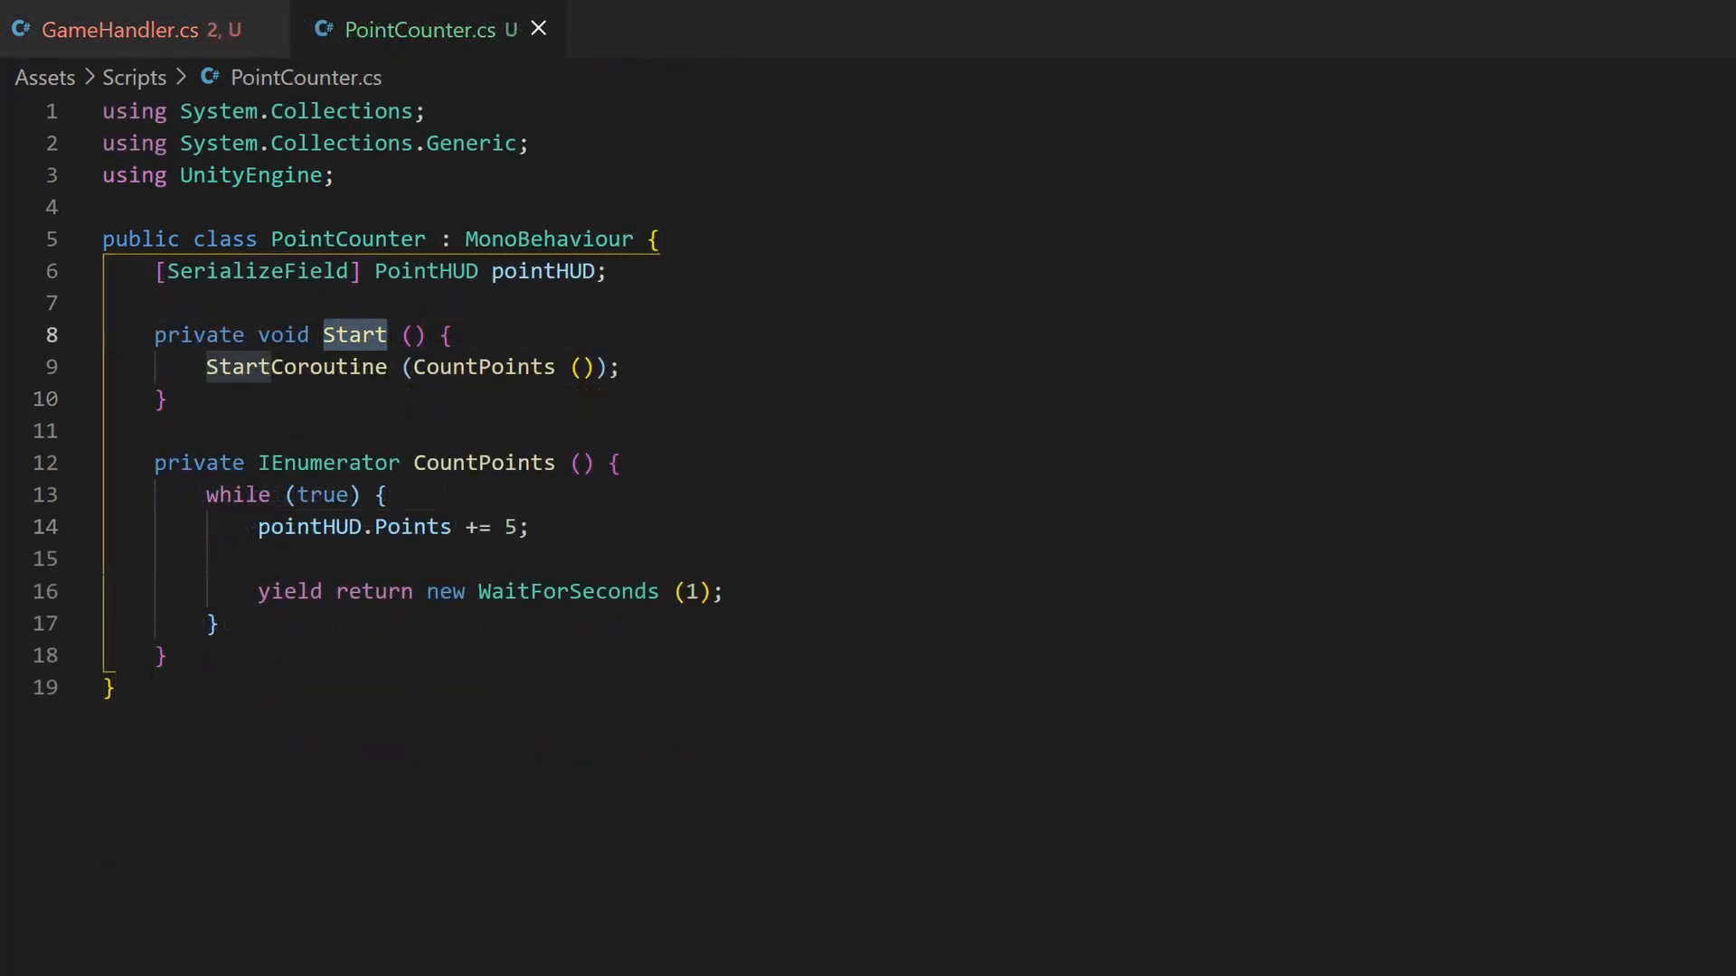
# - Make PointCounter's StartGame public and add a StopGame method after it
pyautogui.press('Right')
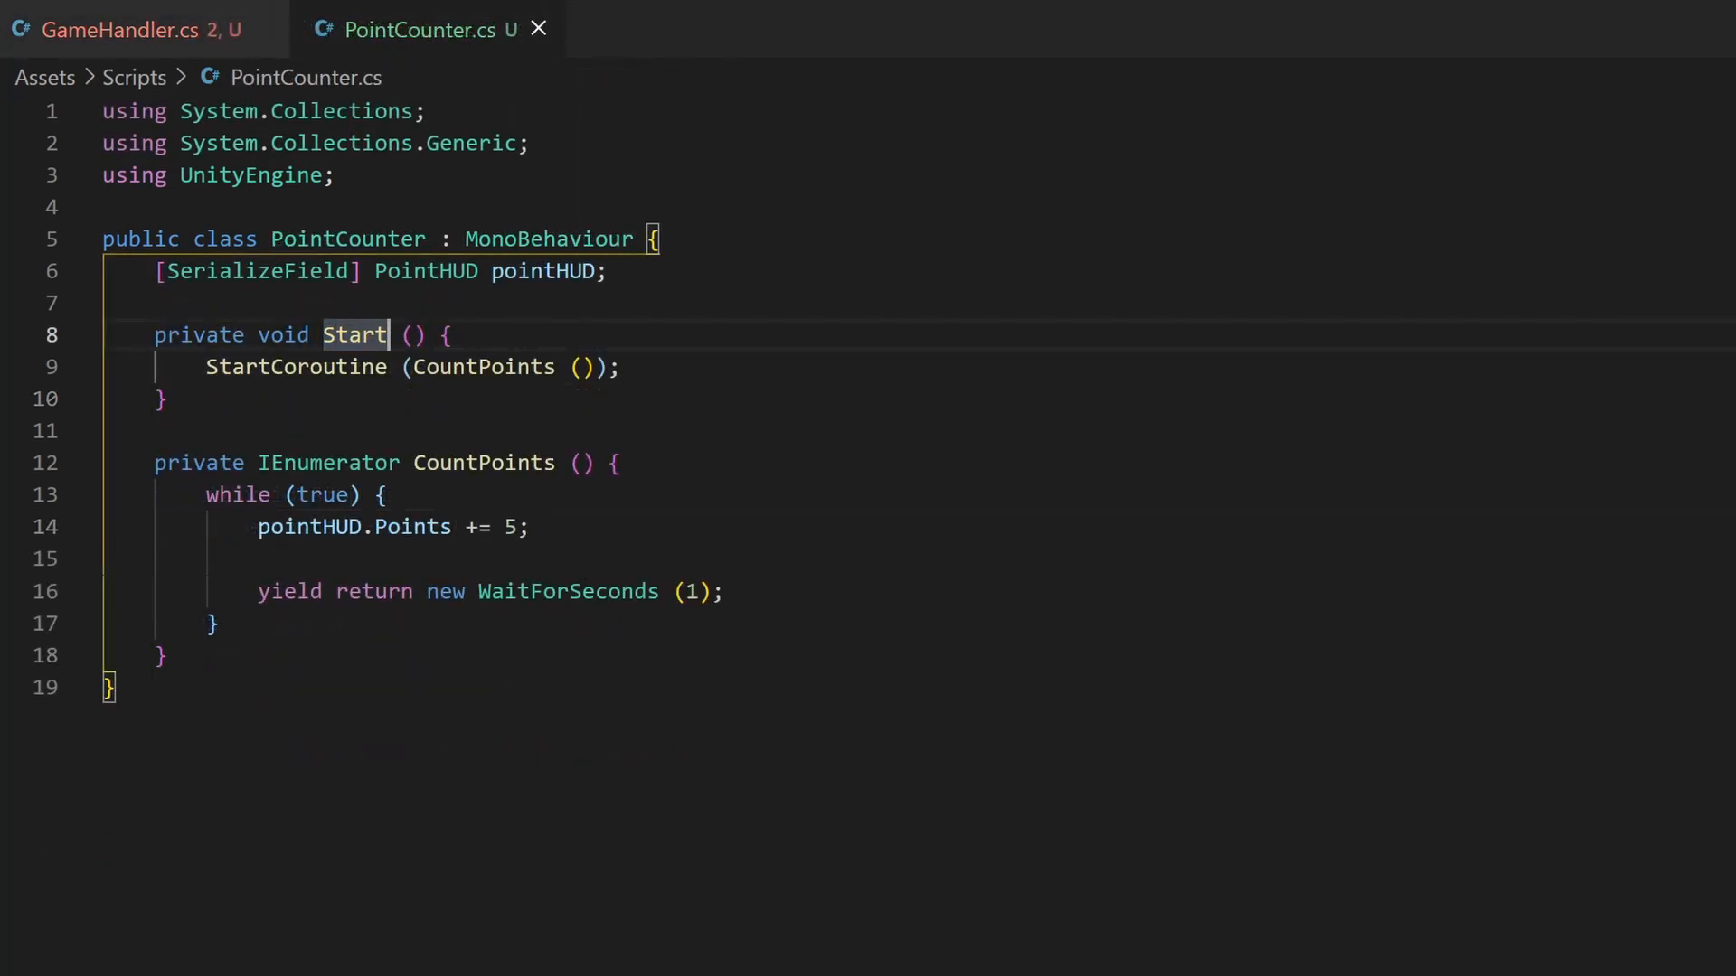
pyautogui.doubleClick(179, 334)
pyautogui.write('publi')
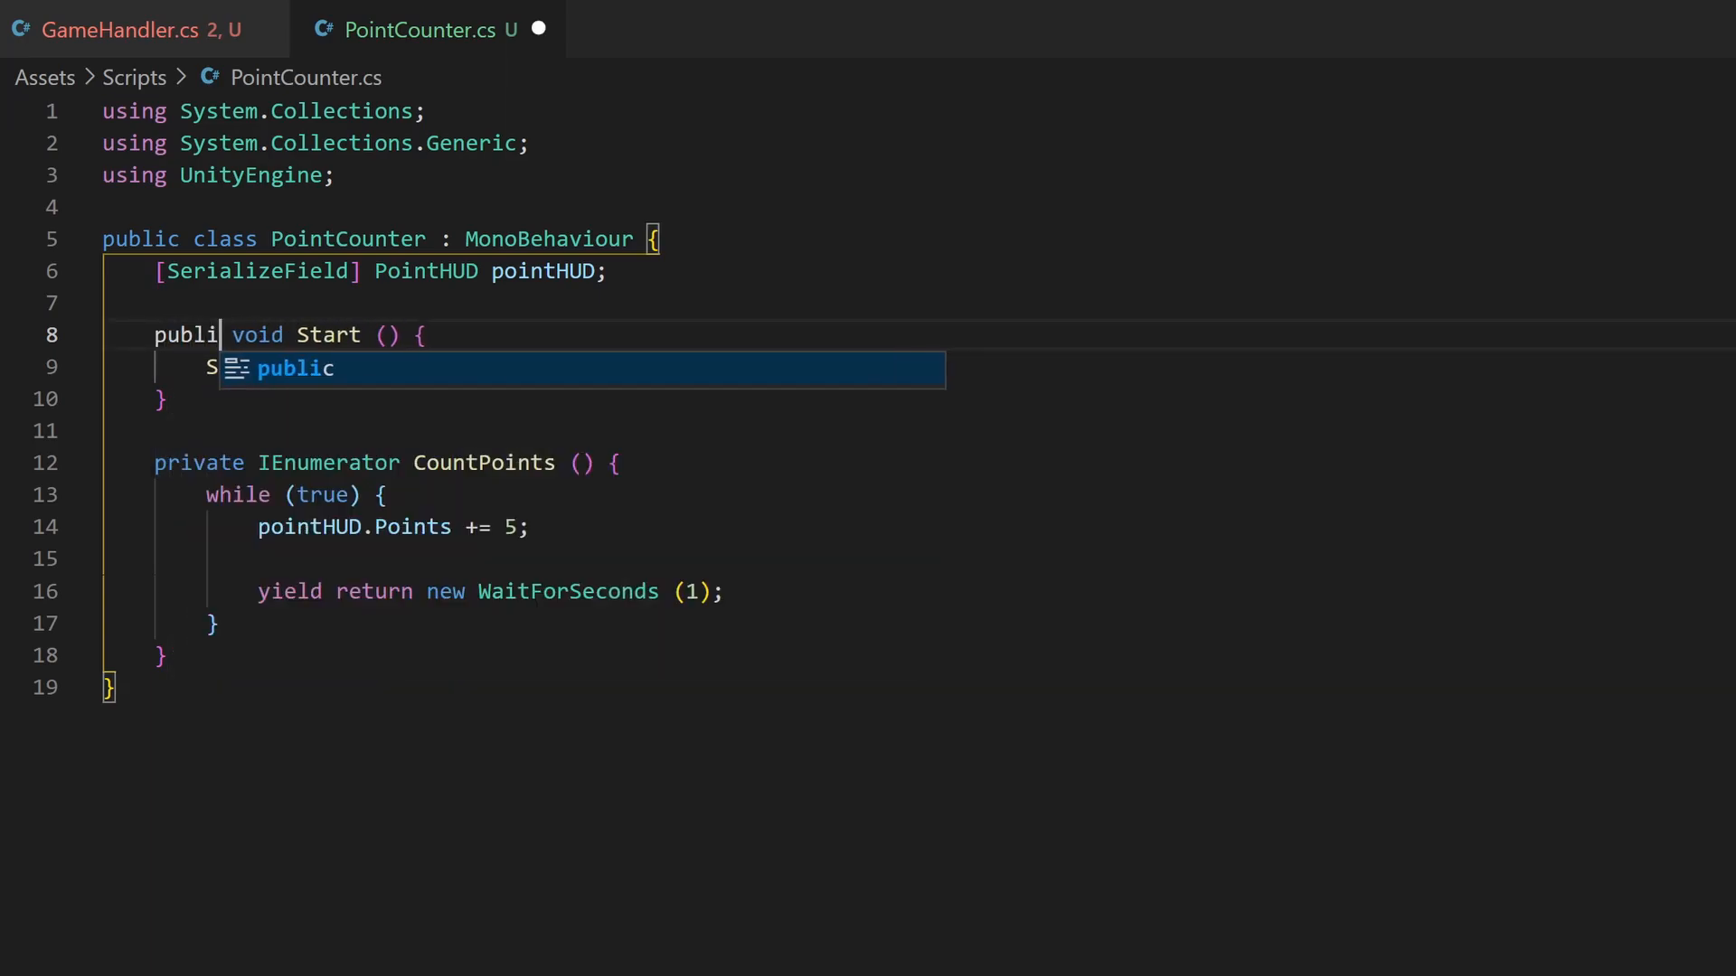
pyautogui.write('c')
pyautogui.hotkey('ctrl', 'Right')
pyautogui.hotkey('ctrl', 'Right')
pyautogui.press('Right')
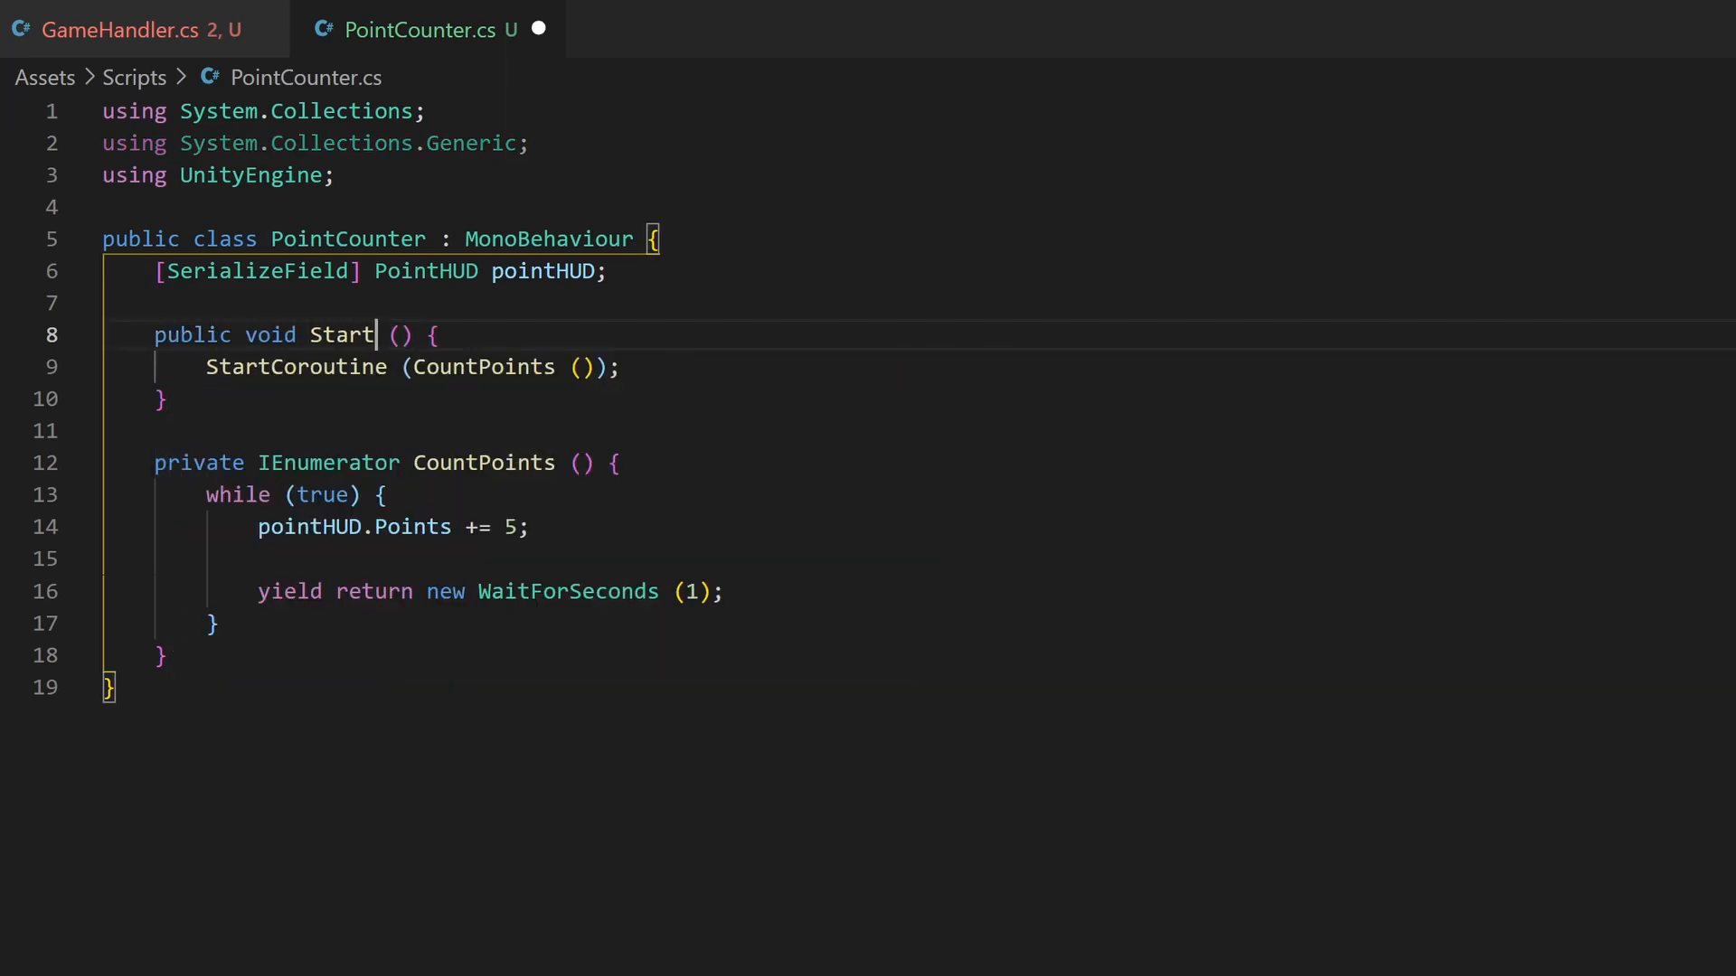
pyautogui.write('Game')
pyautogui.press('Escape')
pyautogui.press('Down')
pyautogui.press('Down')
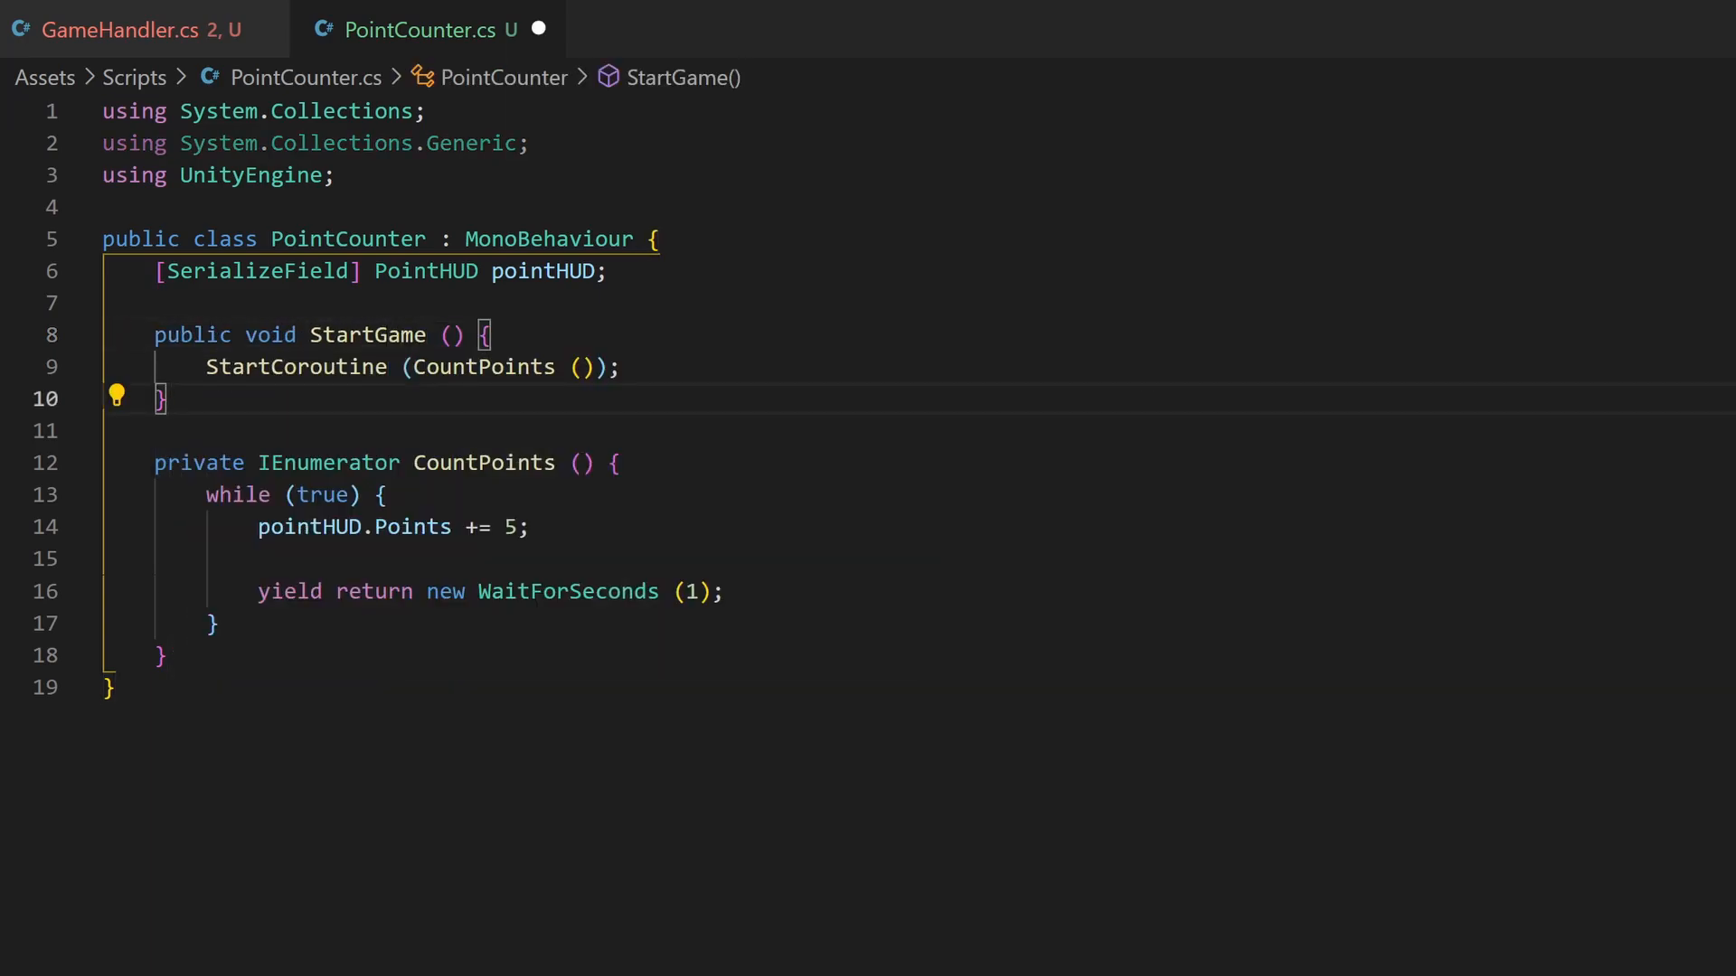
pyautogui.press('Return')
pyautogui.press('Return')
pyautogui.write('public voi')
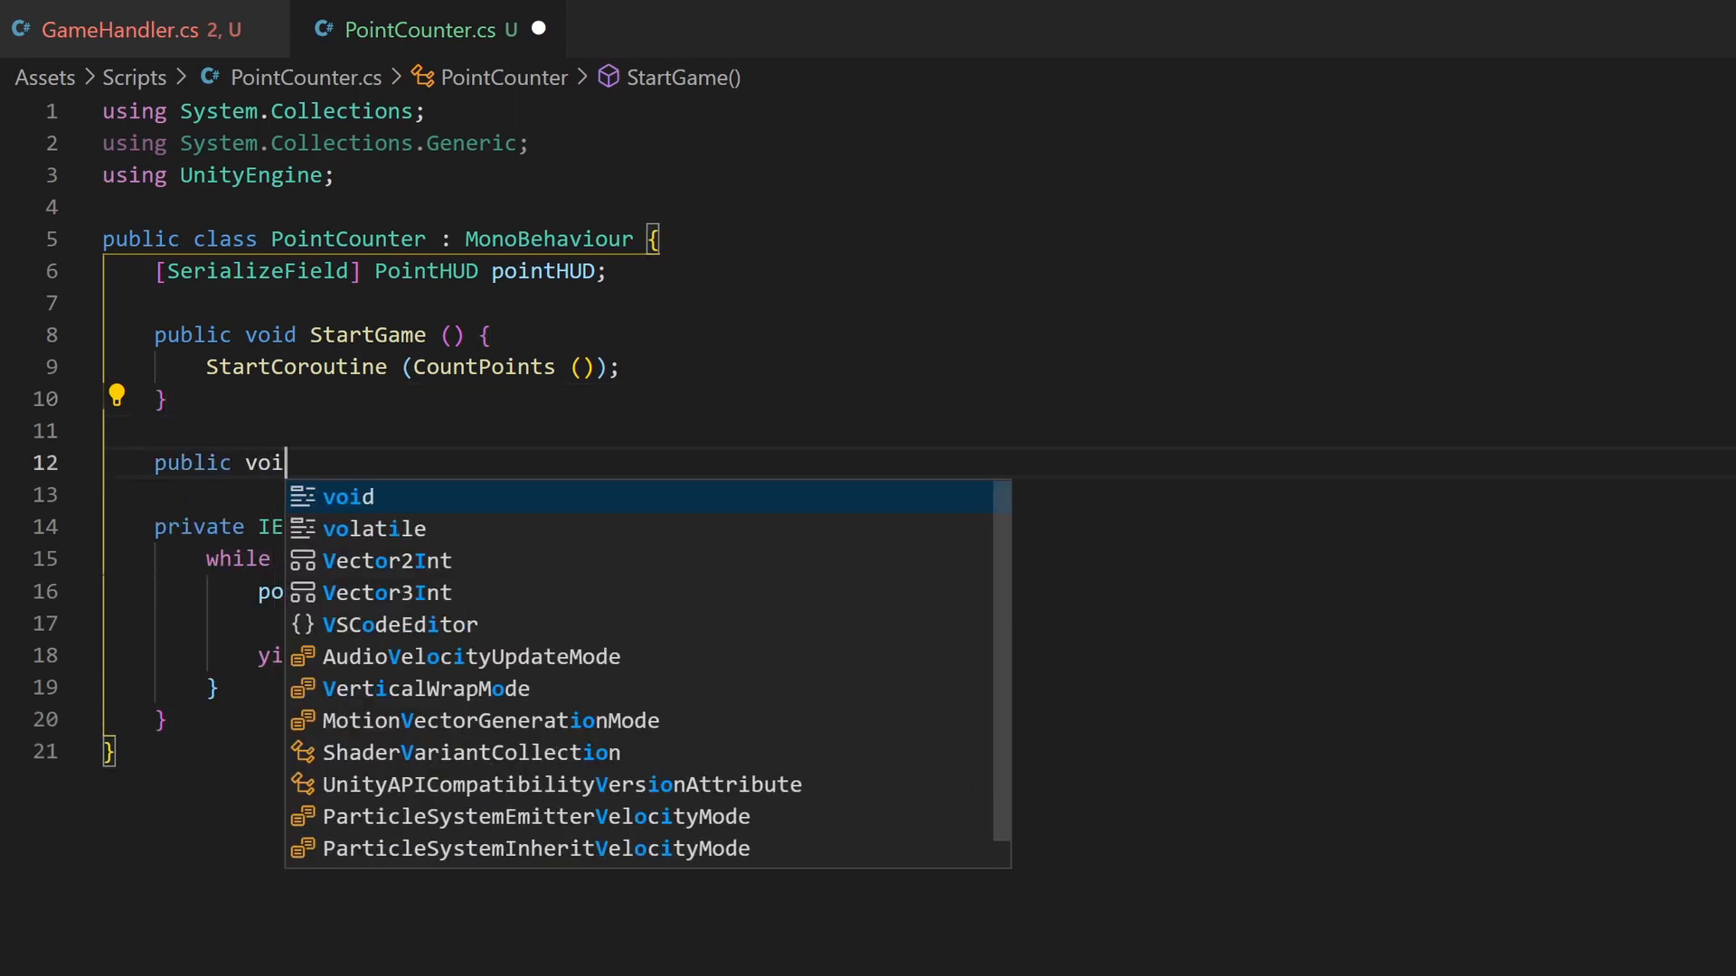
pyautogui.write('d Star')
pyautogui.press('BackSpace')
pyautogui.press('BackSpace')
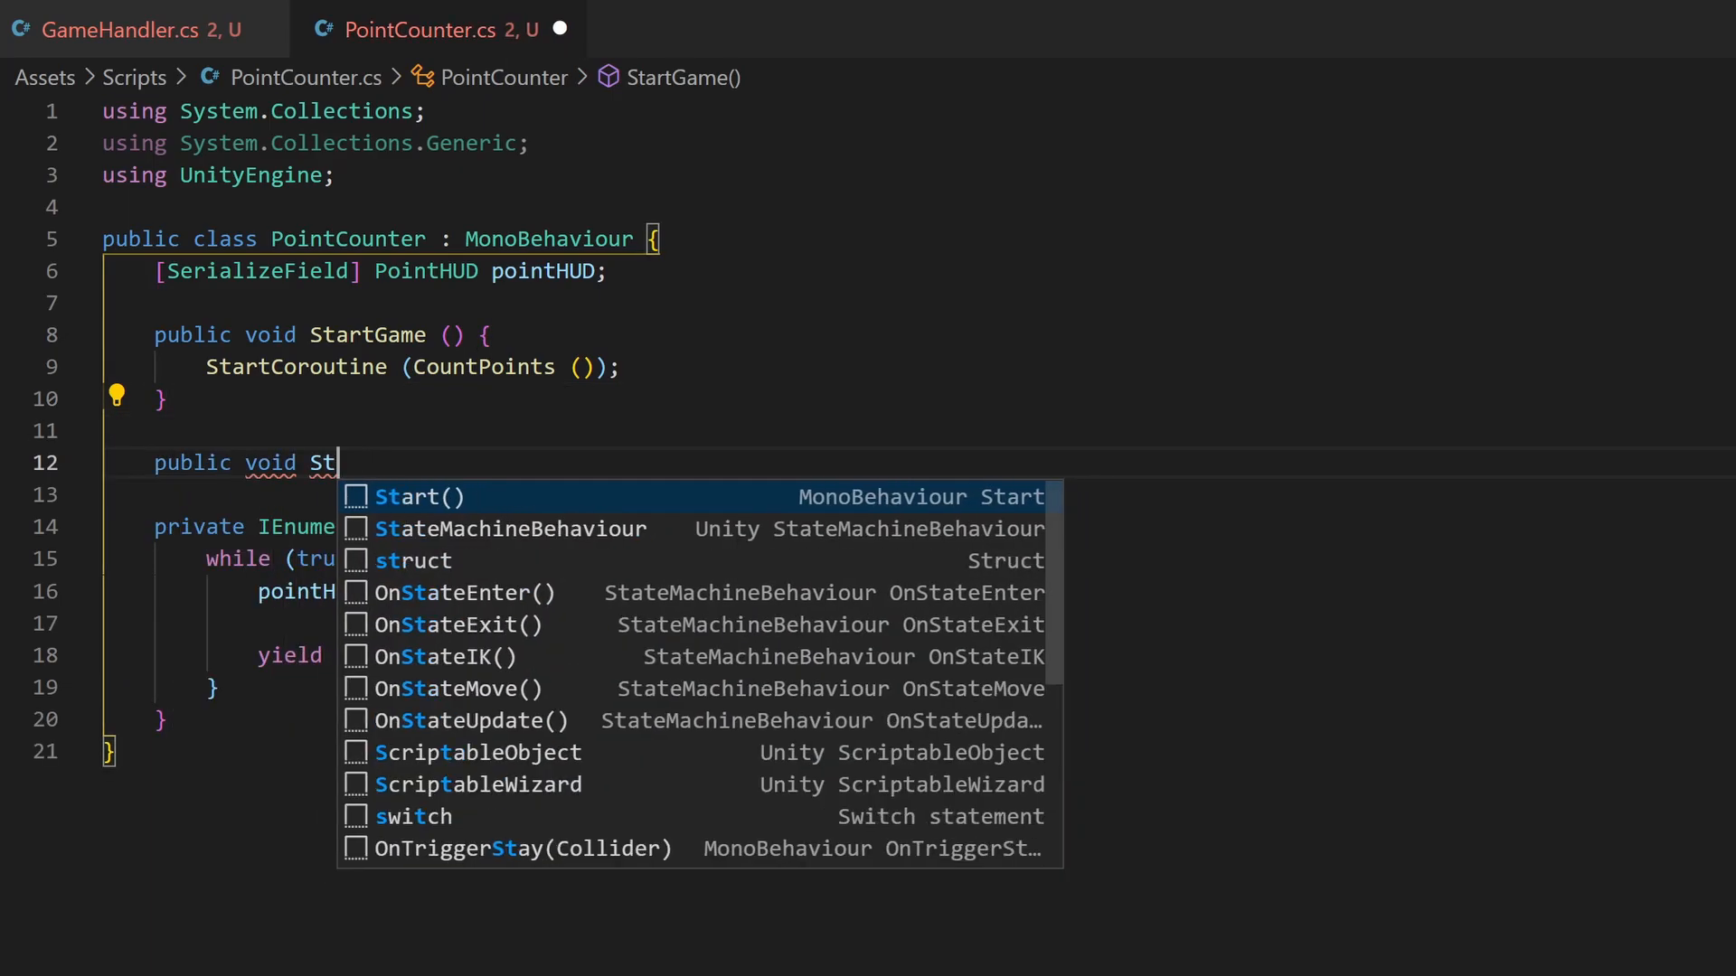
pyautogui.write('opGame() {')
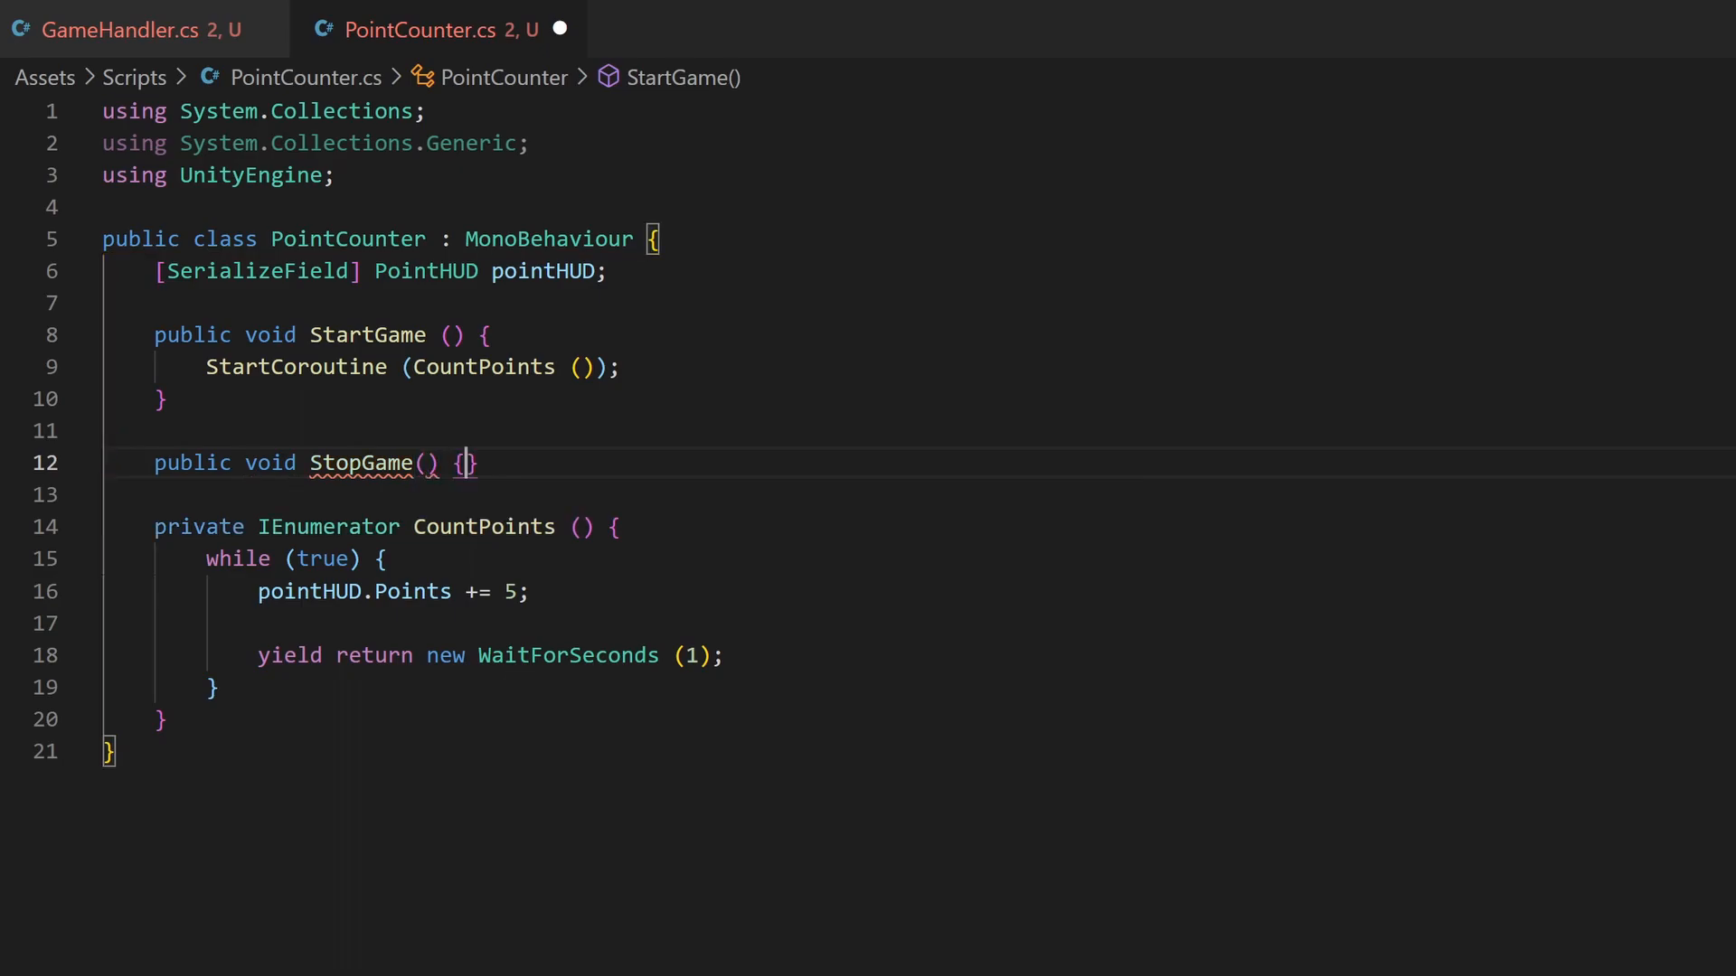
pyautogui.press('Return')
# - Add bool gameStopped = false, loop while(!gameStopped), set it true in StopGame, and save
pyautogui.press('Up')
pyautogui.press('Up')
pyautogui.press('Up')
pyautogui.press('End')
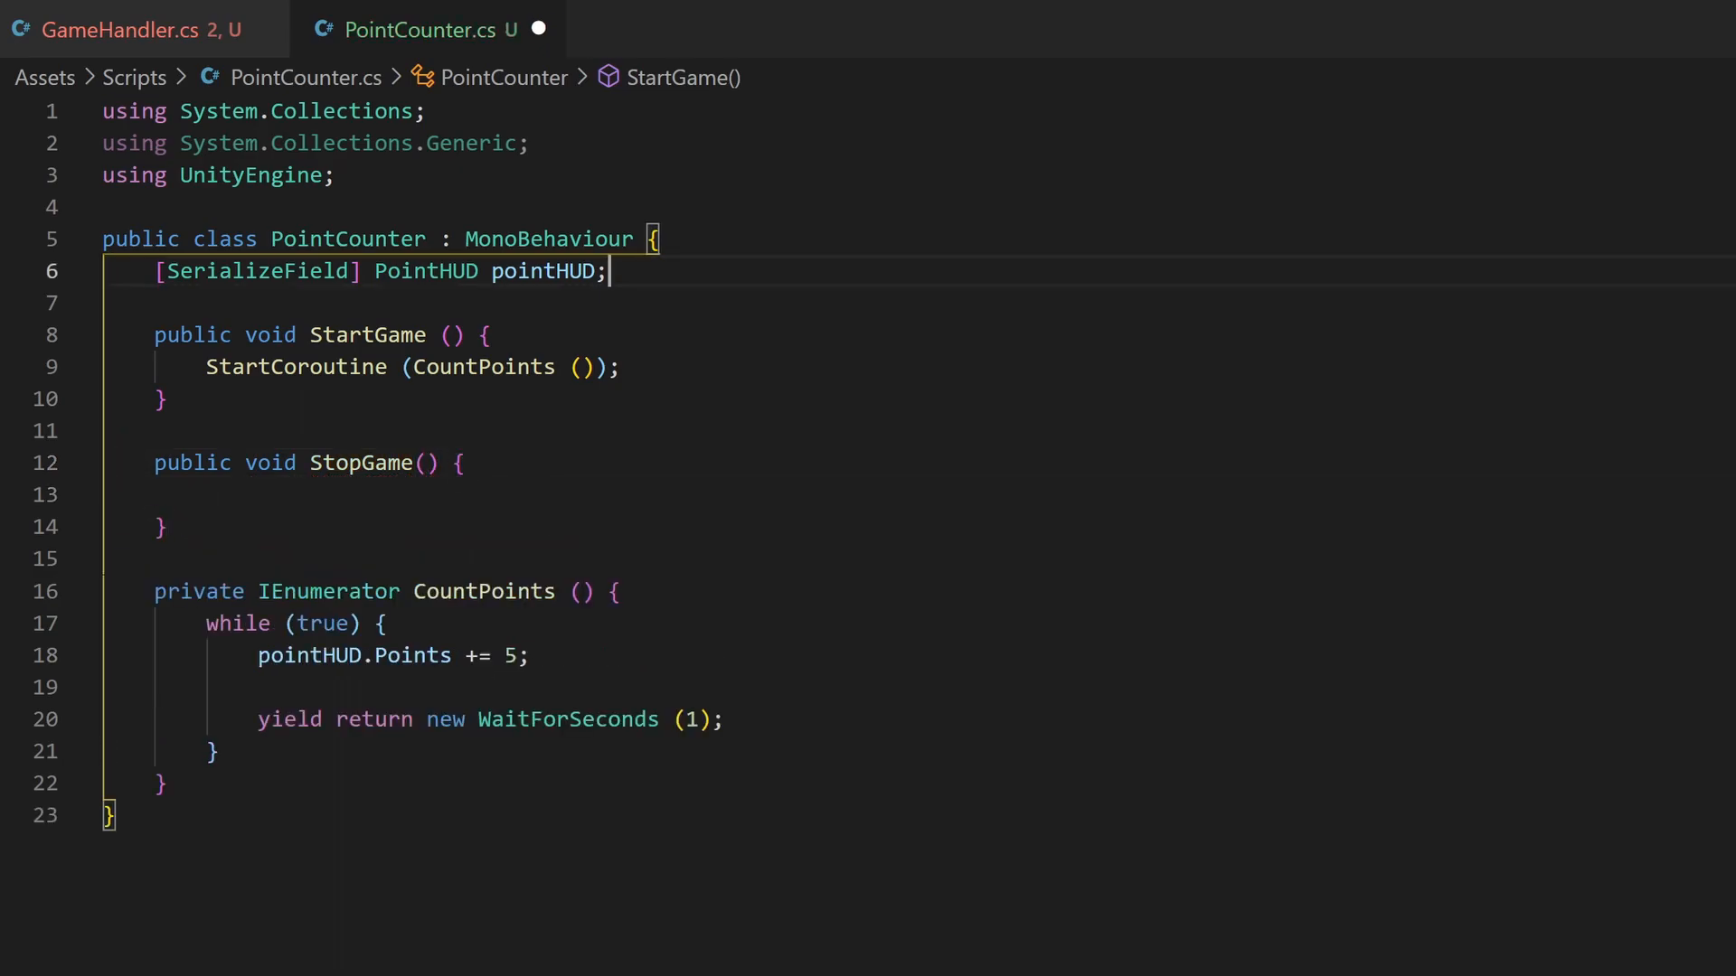
pyautogui.press('Return')
pyautogui.write('bo')
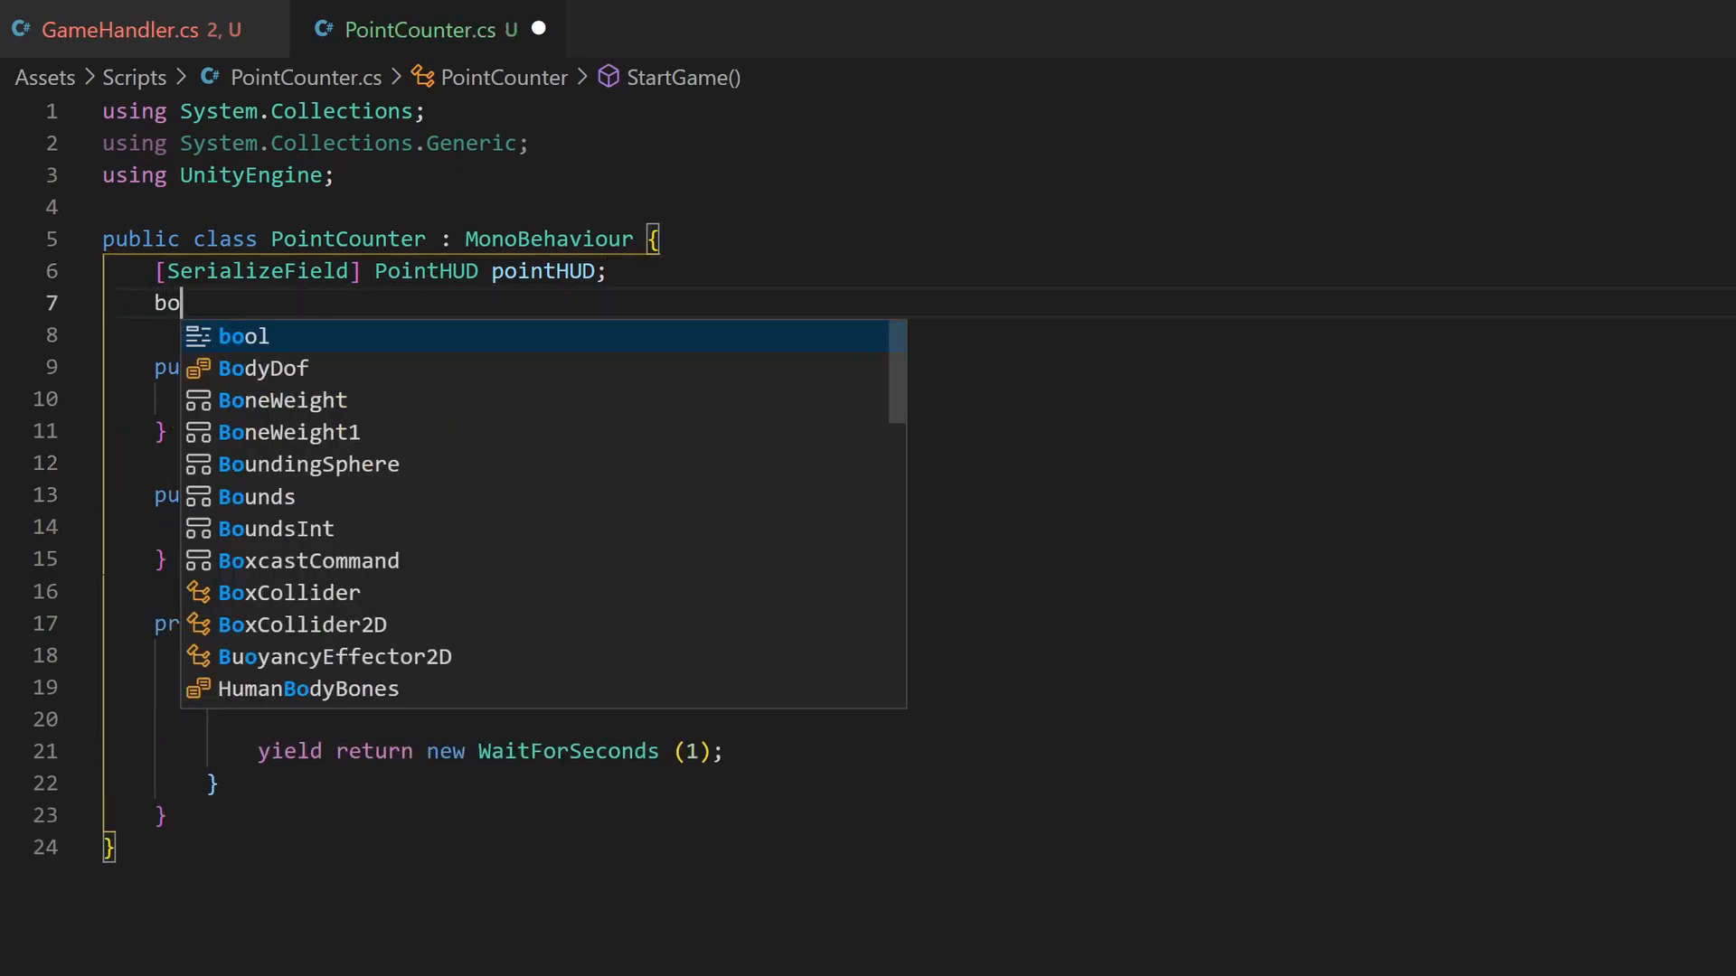
pyautogui.write('ol g')
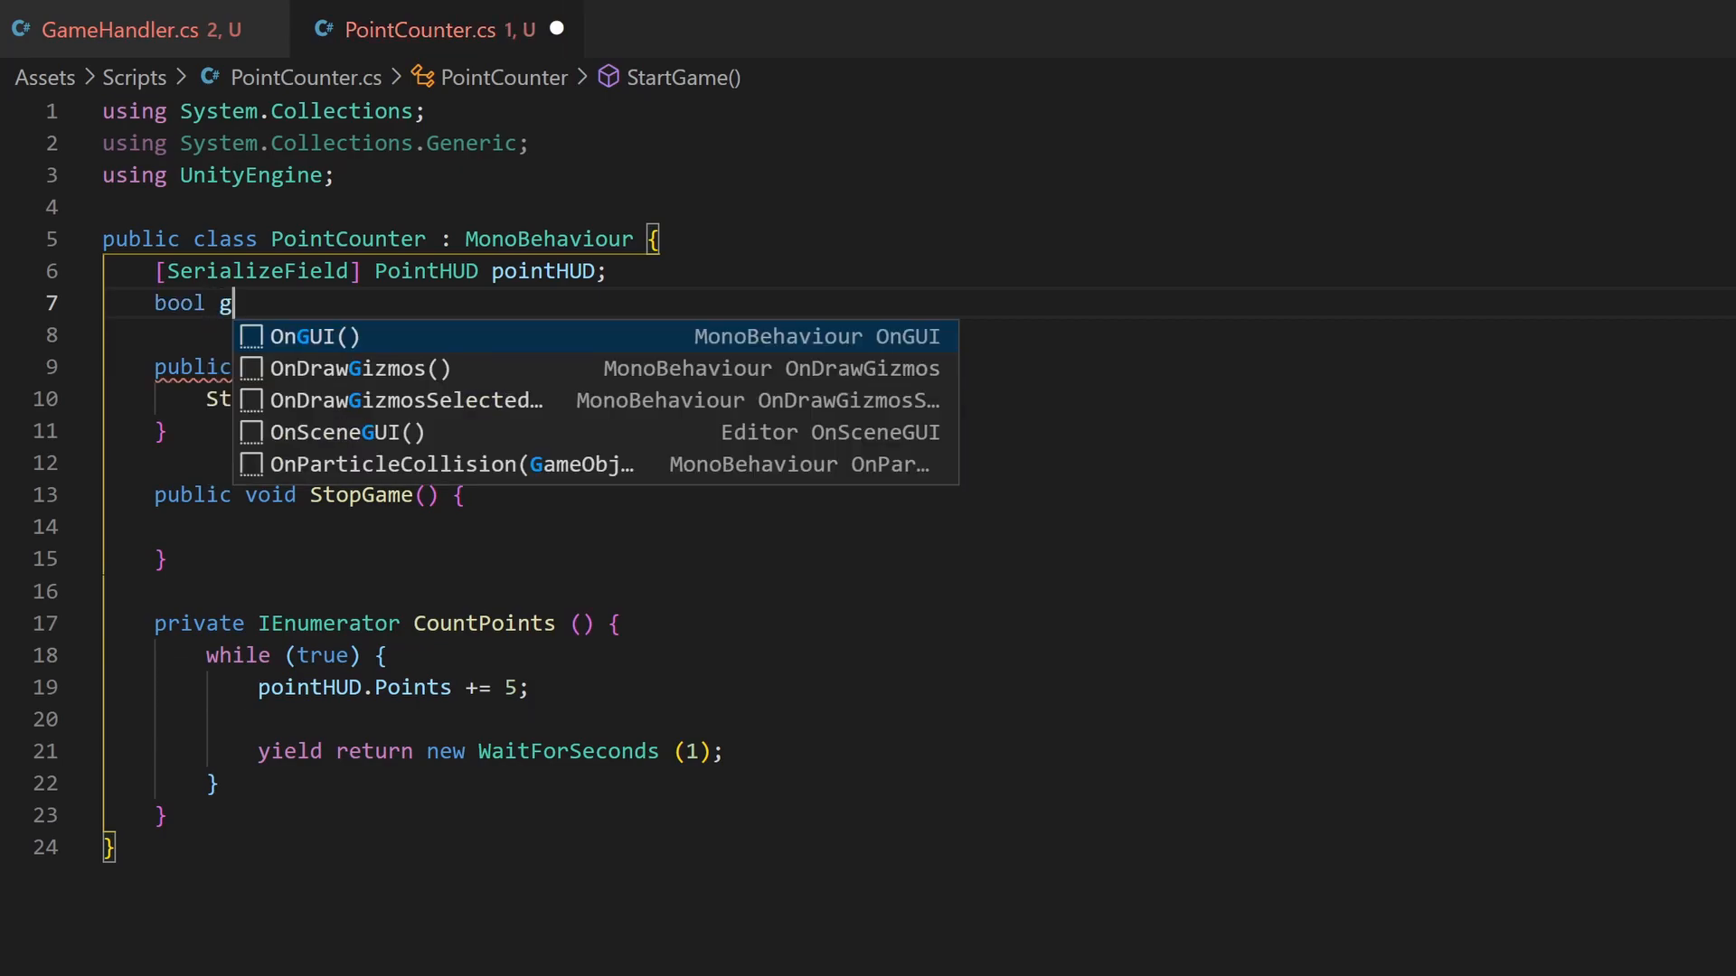
pyautogui.write('ameStopped ')
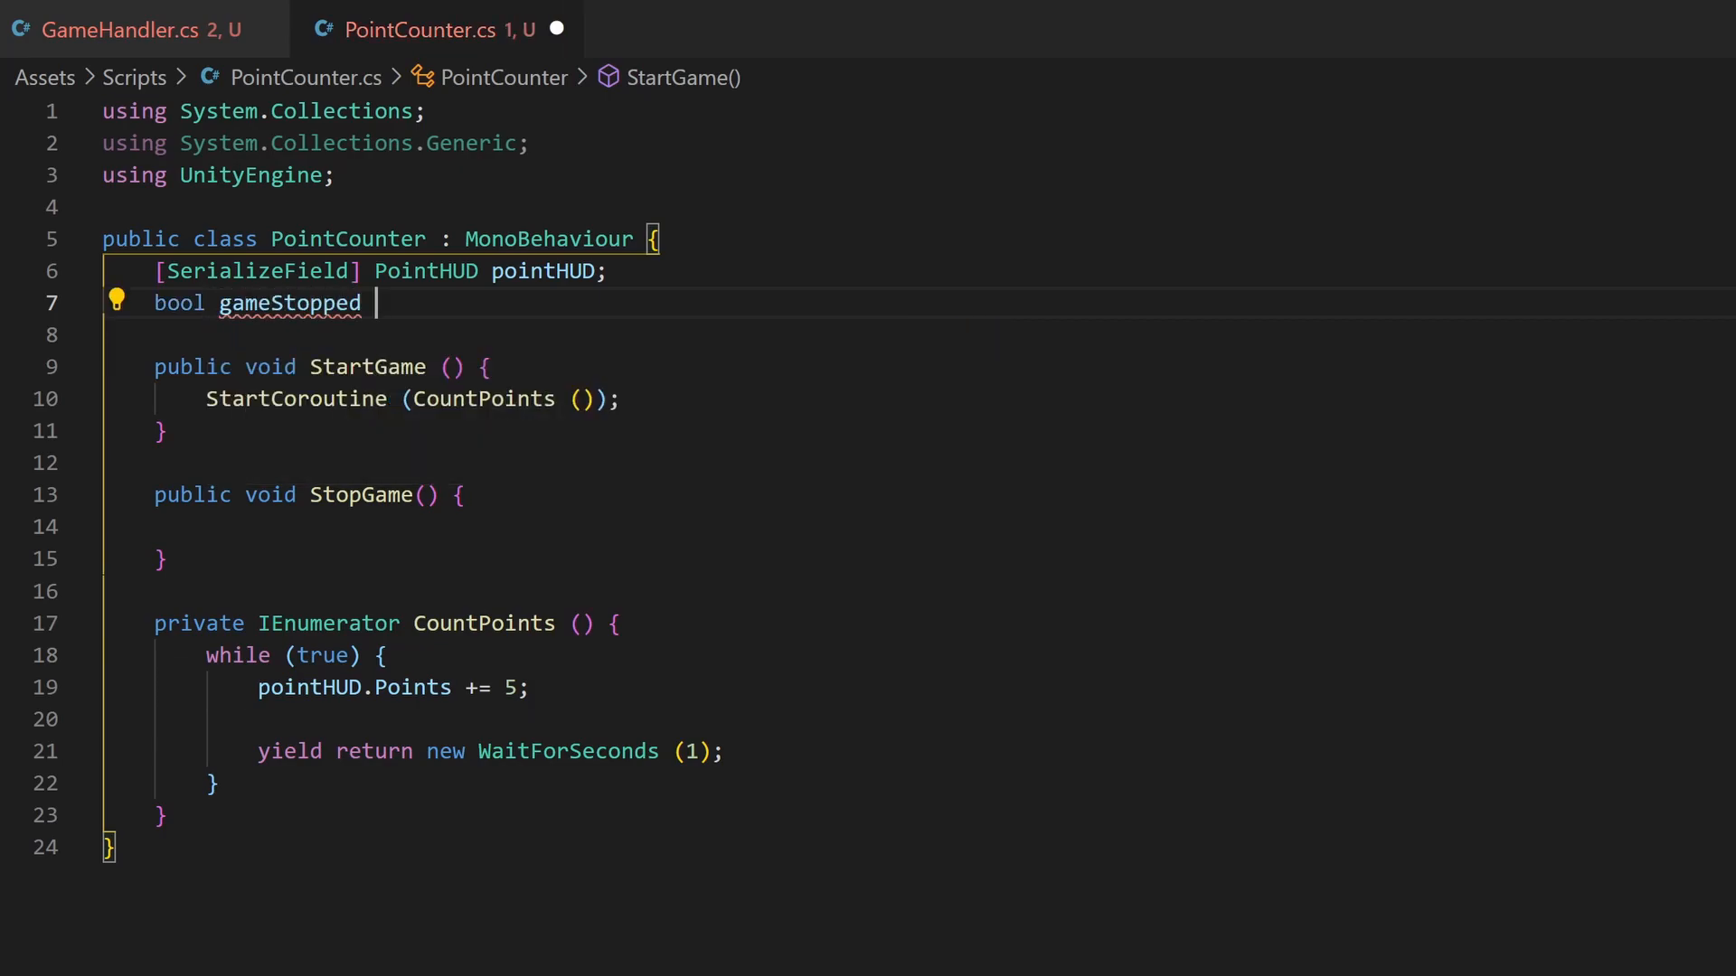
pyautogui.write('= false;')
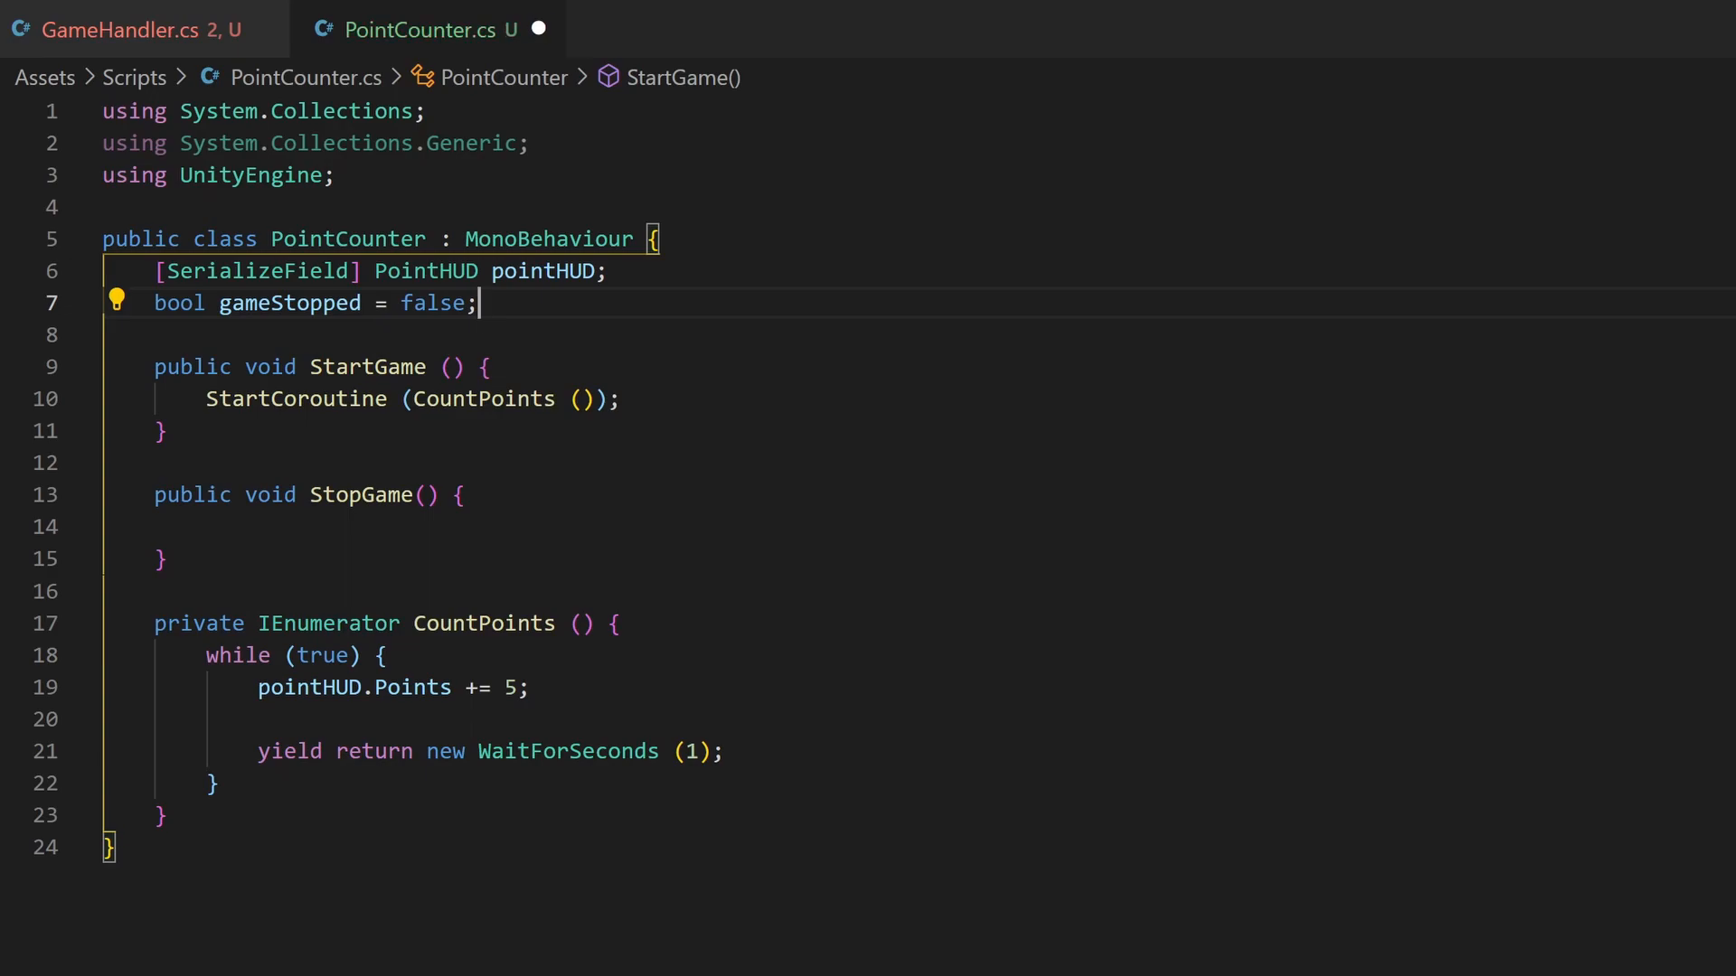
pyautogui.doubleClick(324, 303)
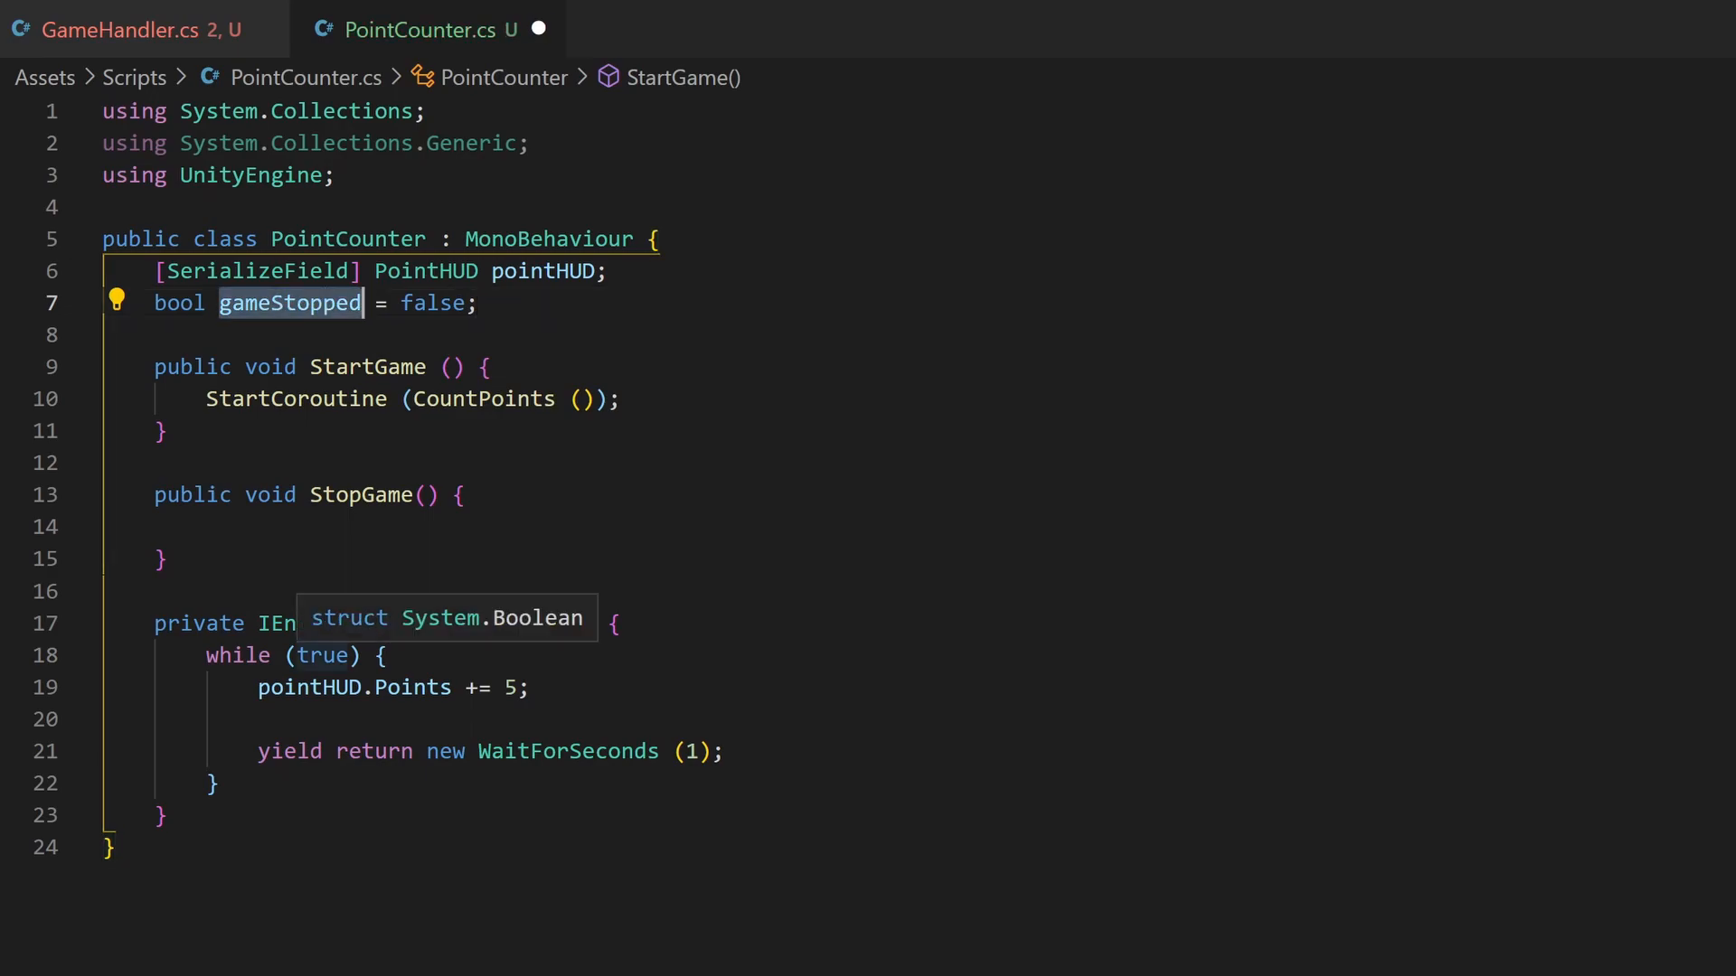
pyautogui.click(324, 655)
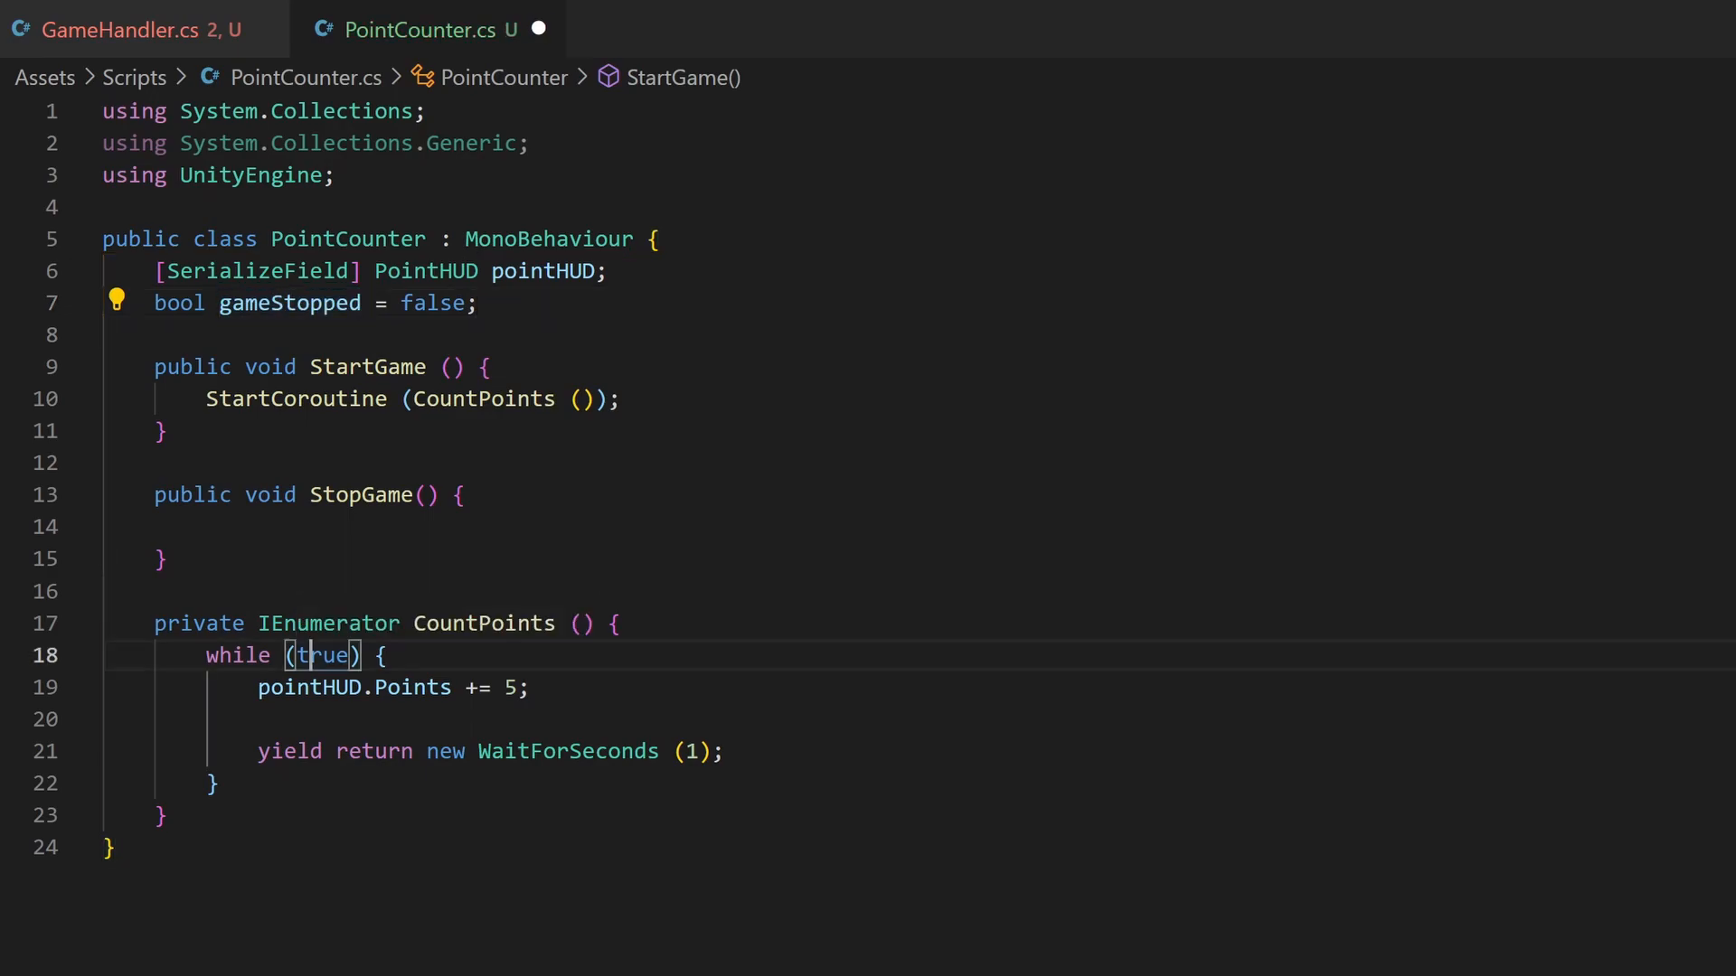
pyautogui.doubleClick(323, 654)
pyautogui.write('!gameStopped')
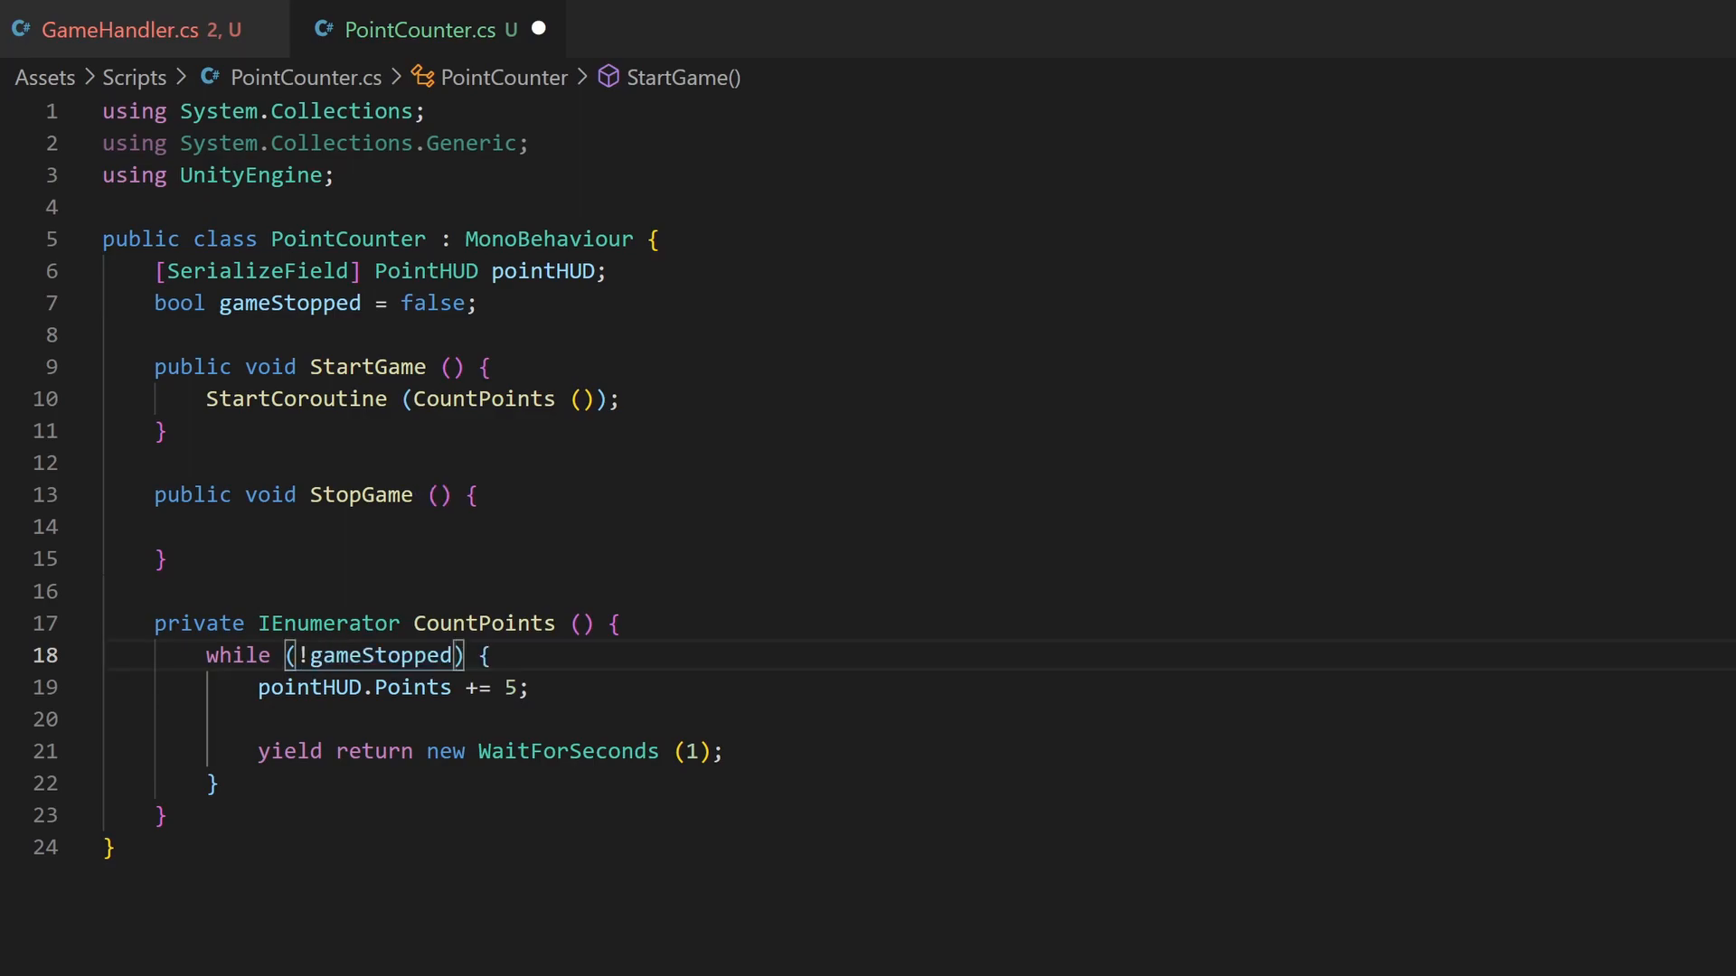
pyautogui.press('Up')
pyautogui.press('Up')
pyautogui.press('Up')
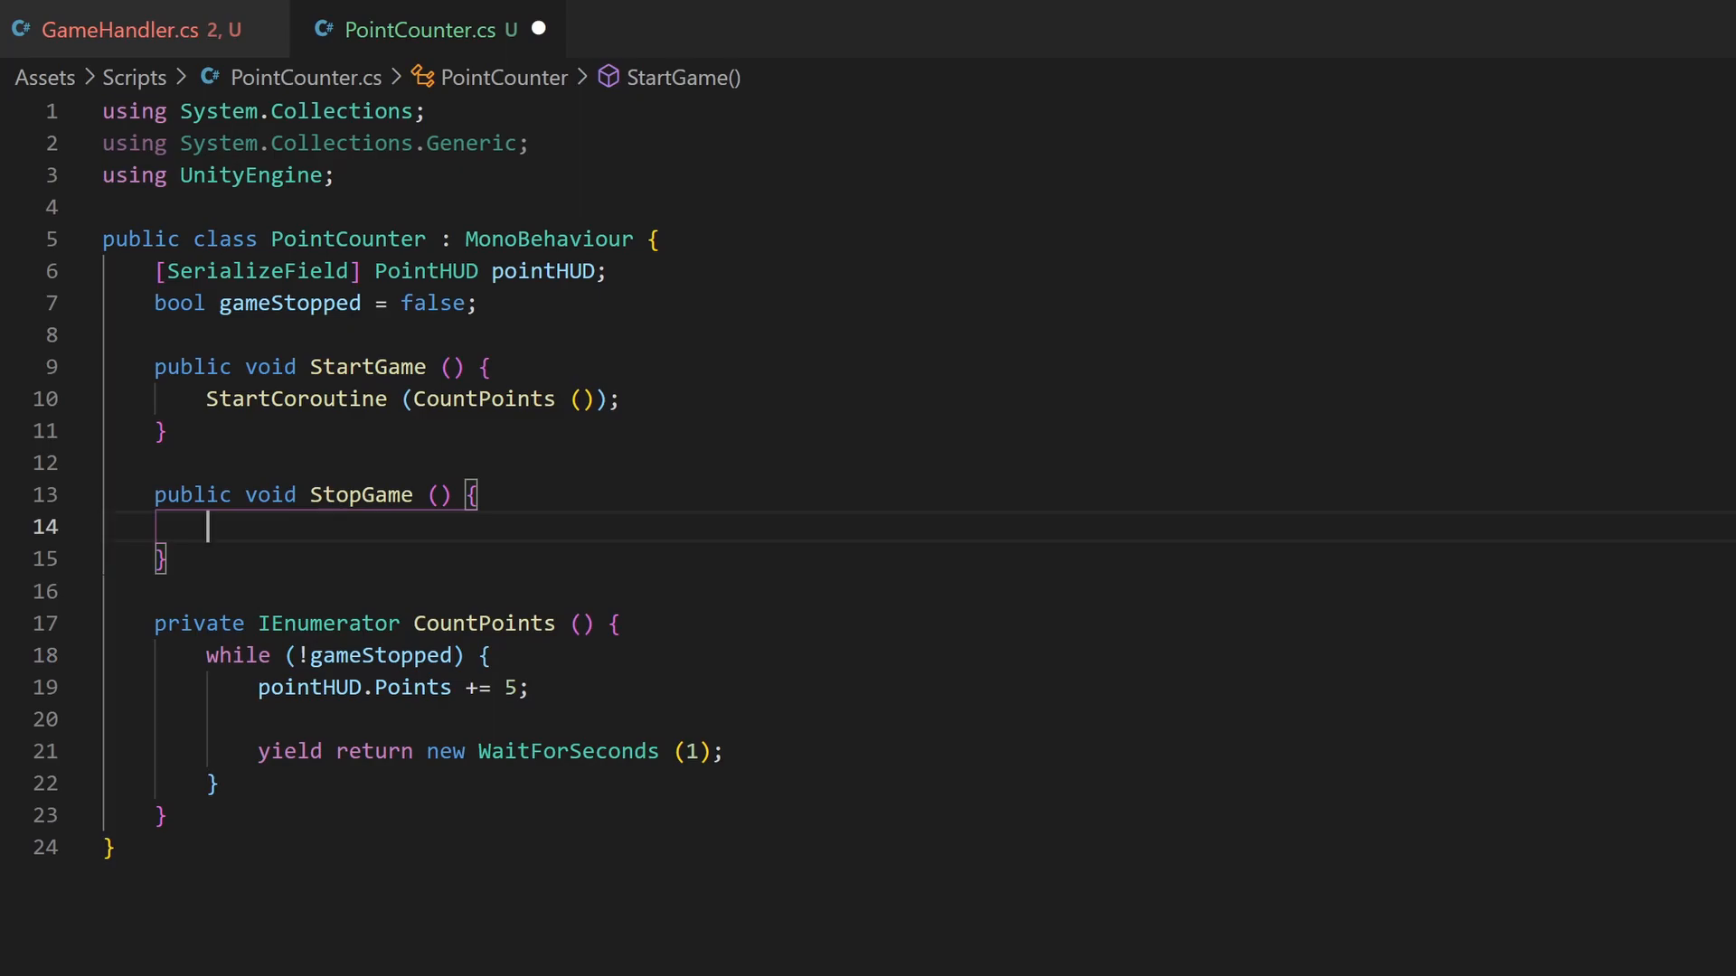
pyautogui.write('gameStopped = true;')
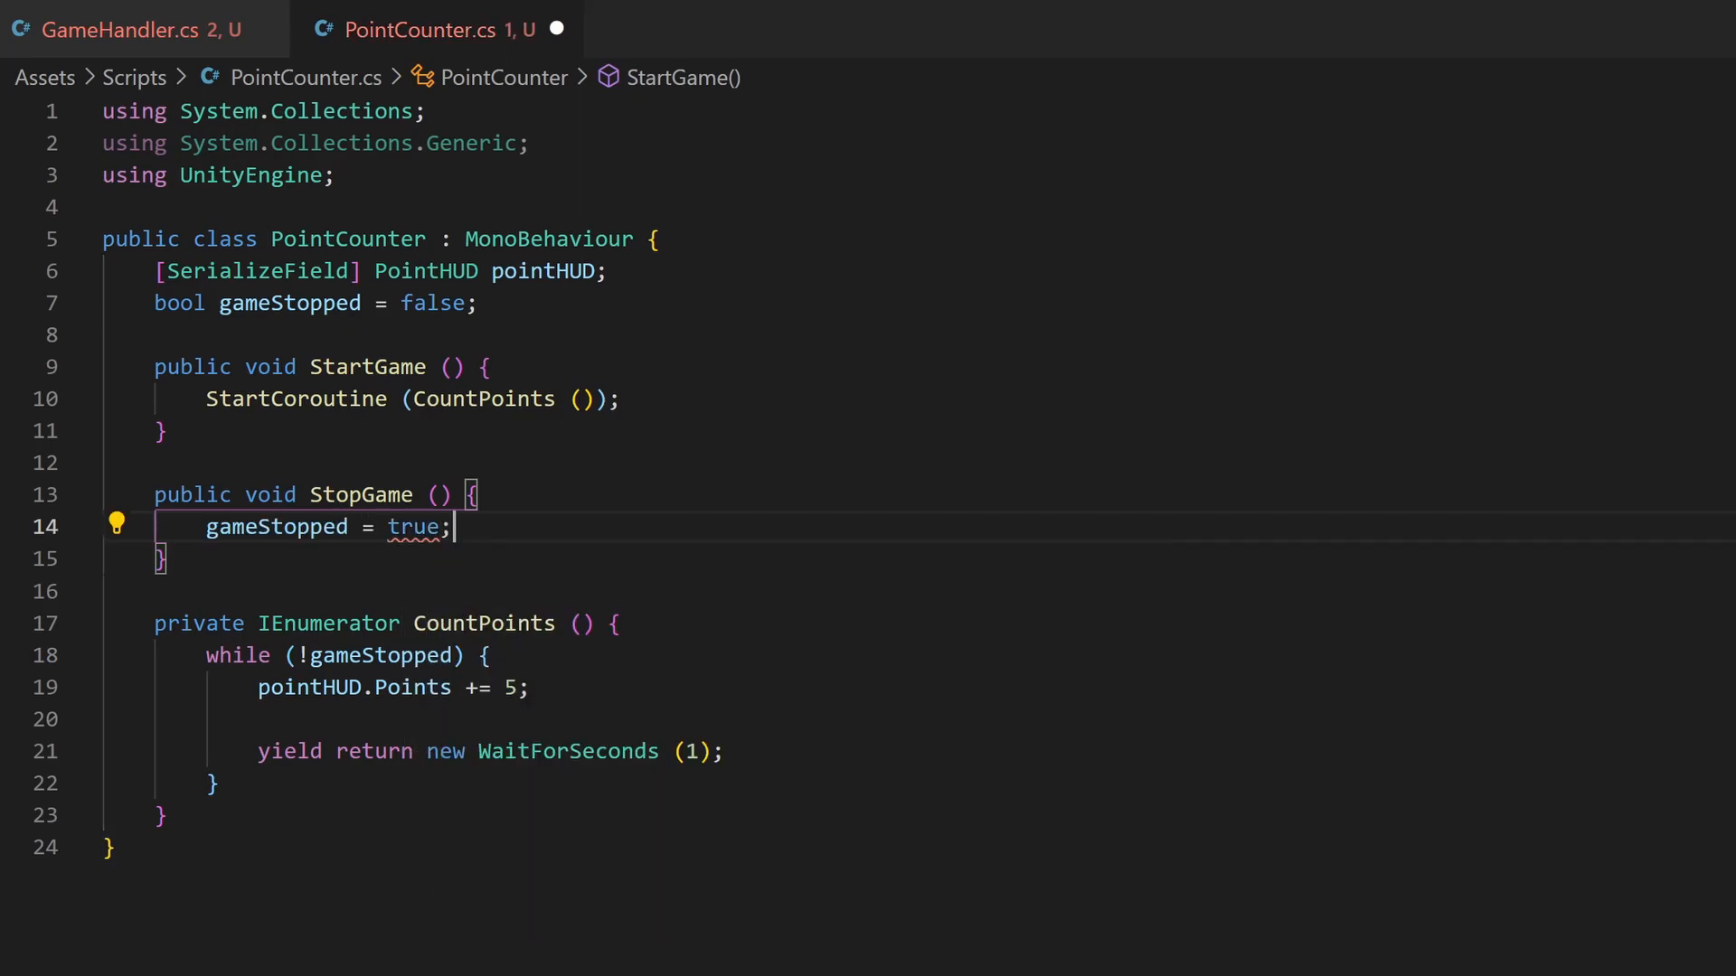
pyautogui.hotkey('ctrl', 's')
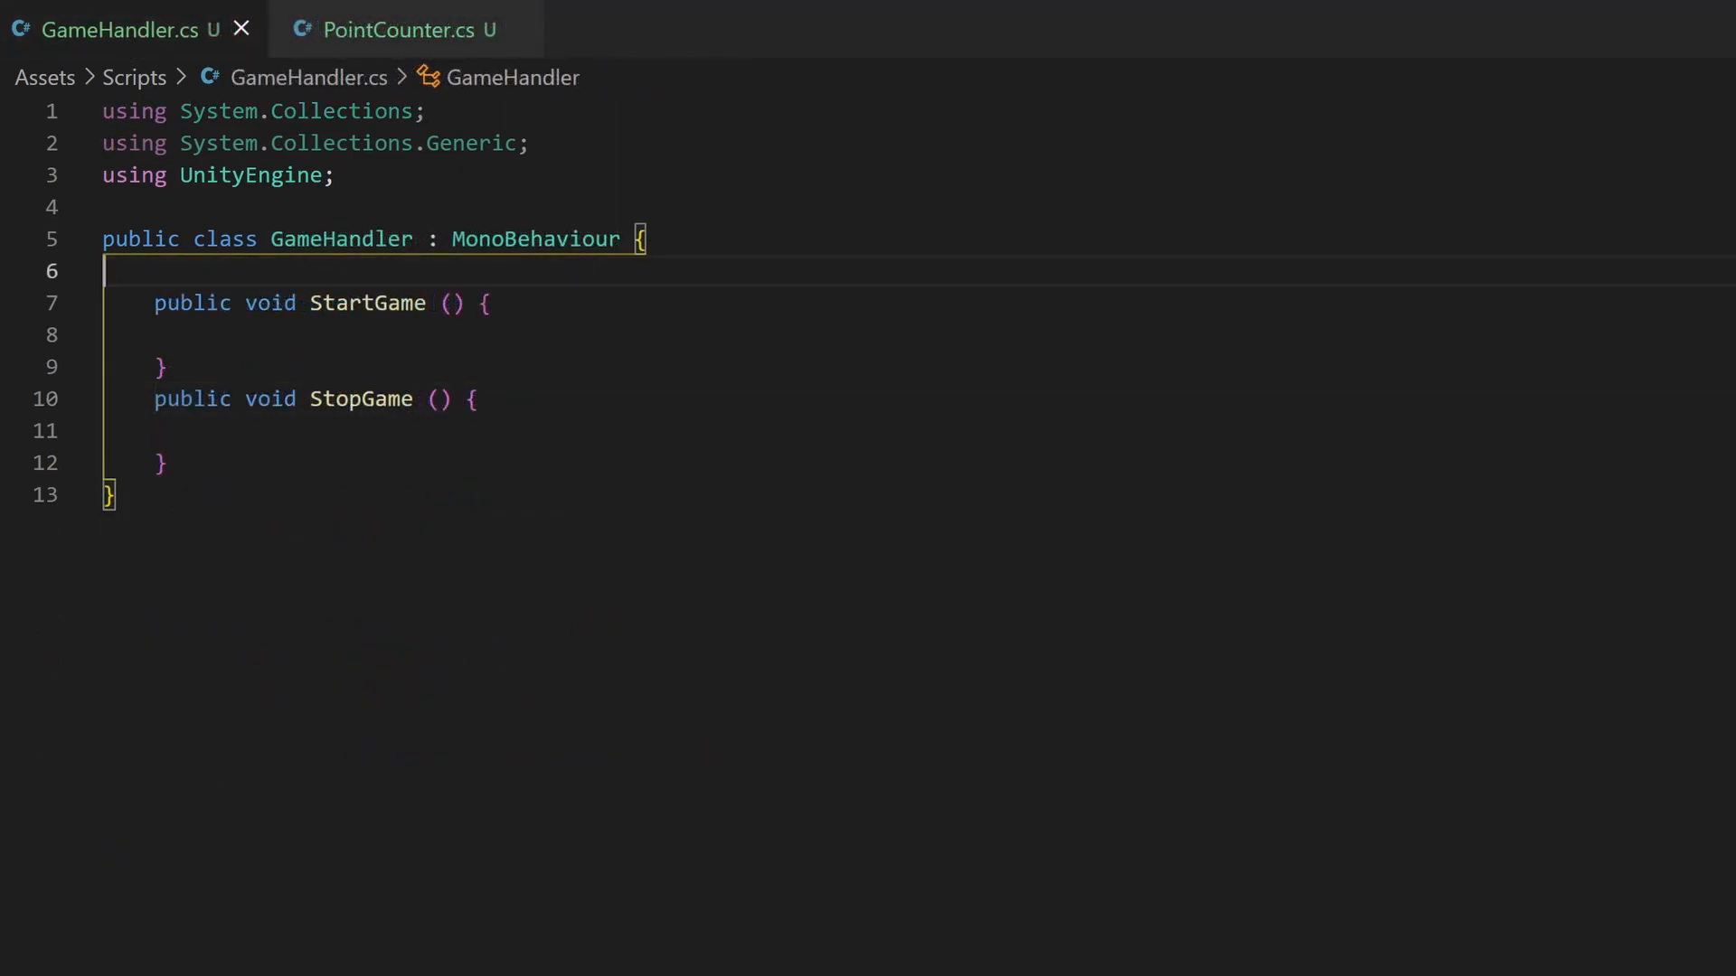
pyautogui.write('ser')
# - Add a [SerializeField] PointCounter field and forward StartGame and StopGame to it, then save
pyautogui.press('Tab')
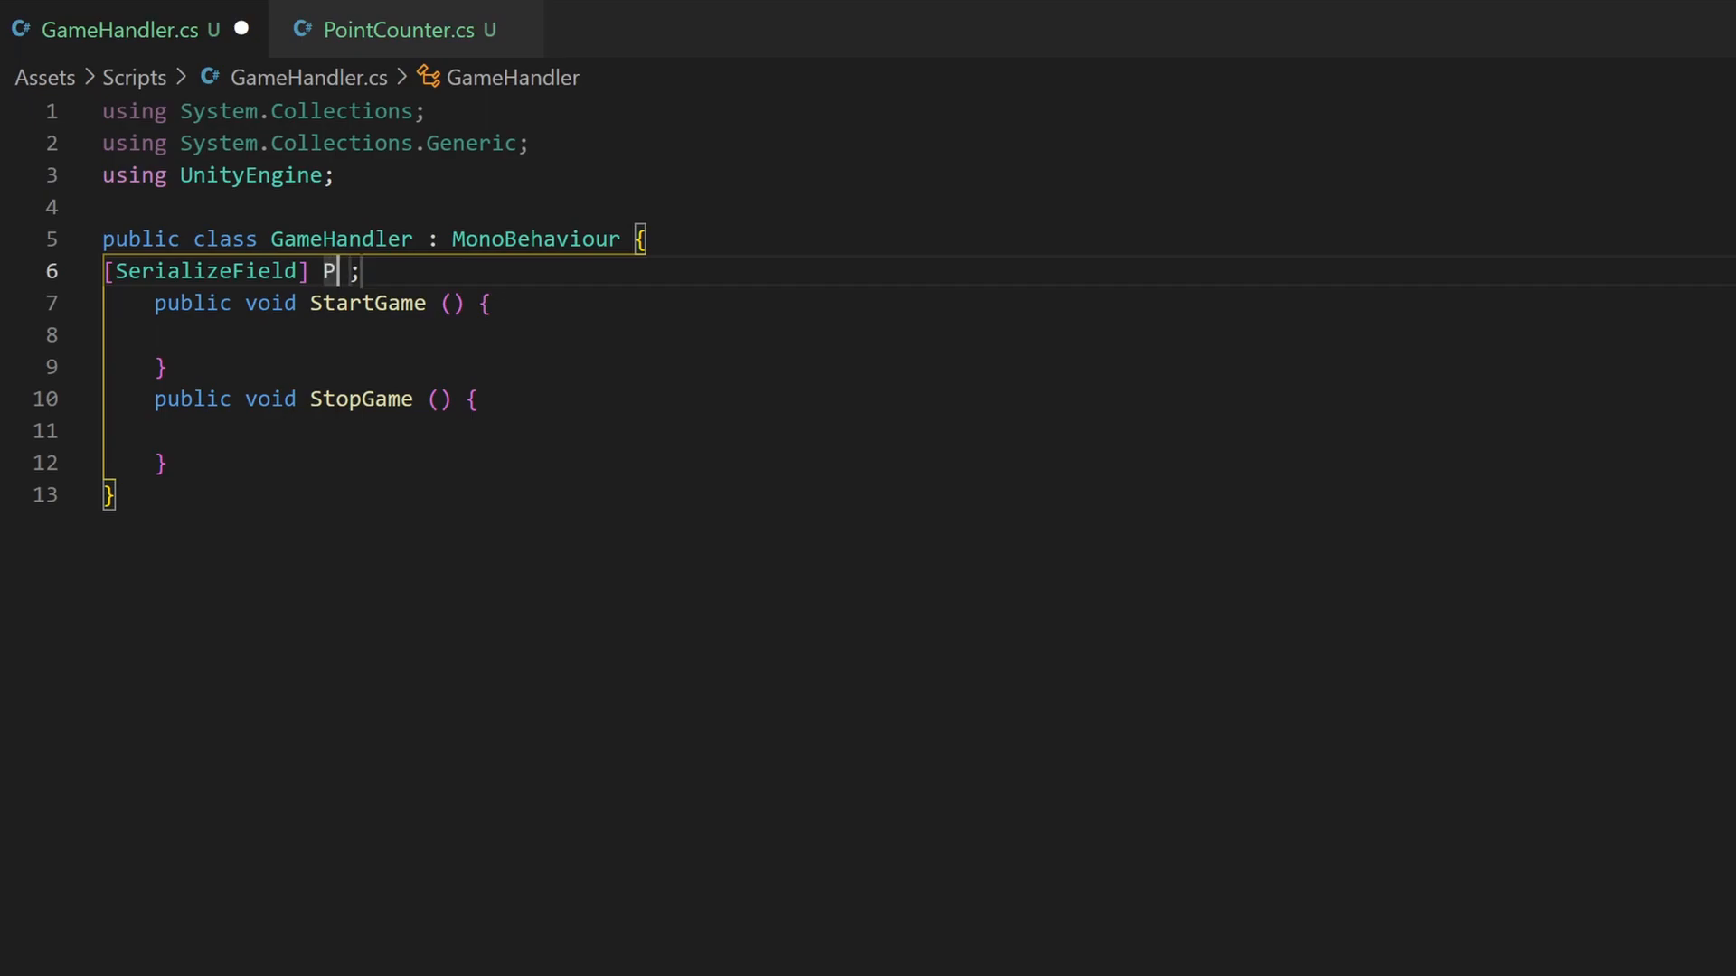
pyautogui.write('ointCounter p')
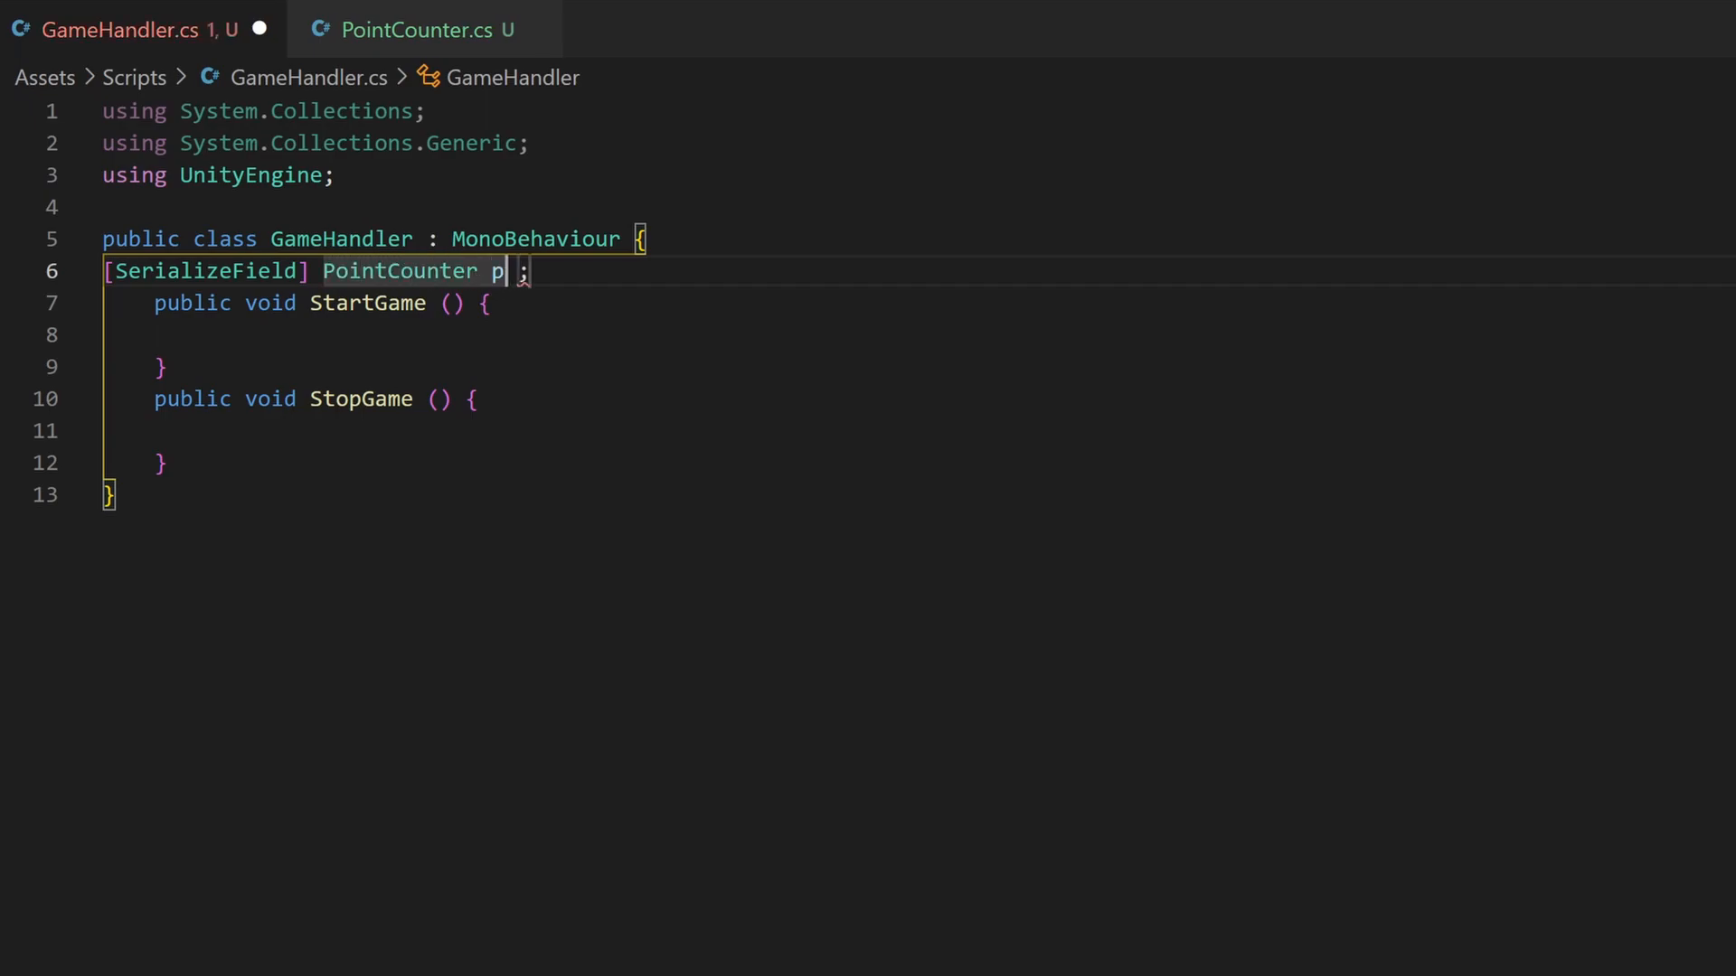
pyautogui.write('ointCounter')
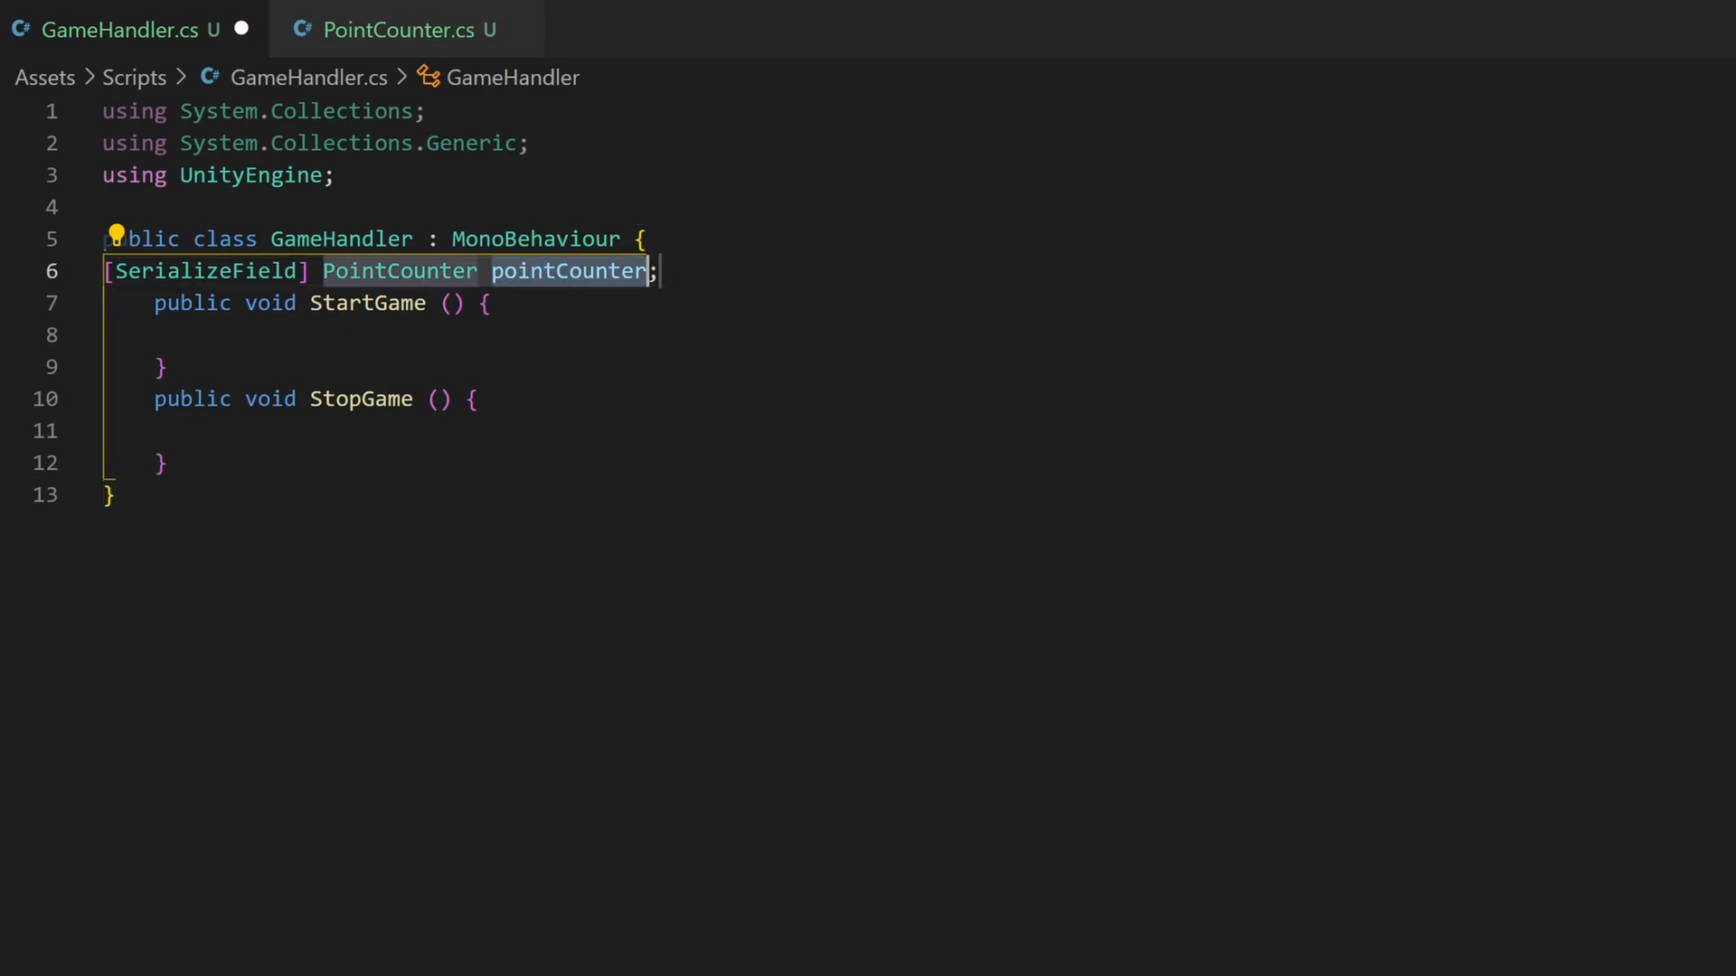
pyautogui.write('pointCounter.Start')
pyautogui.press('Tab')
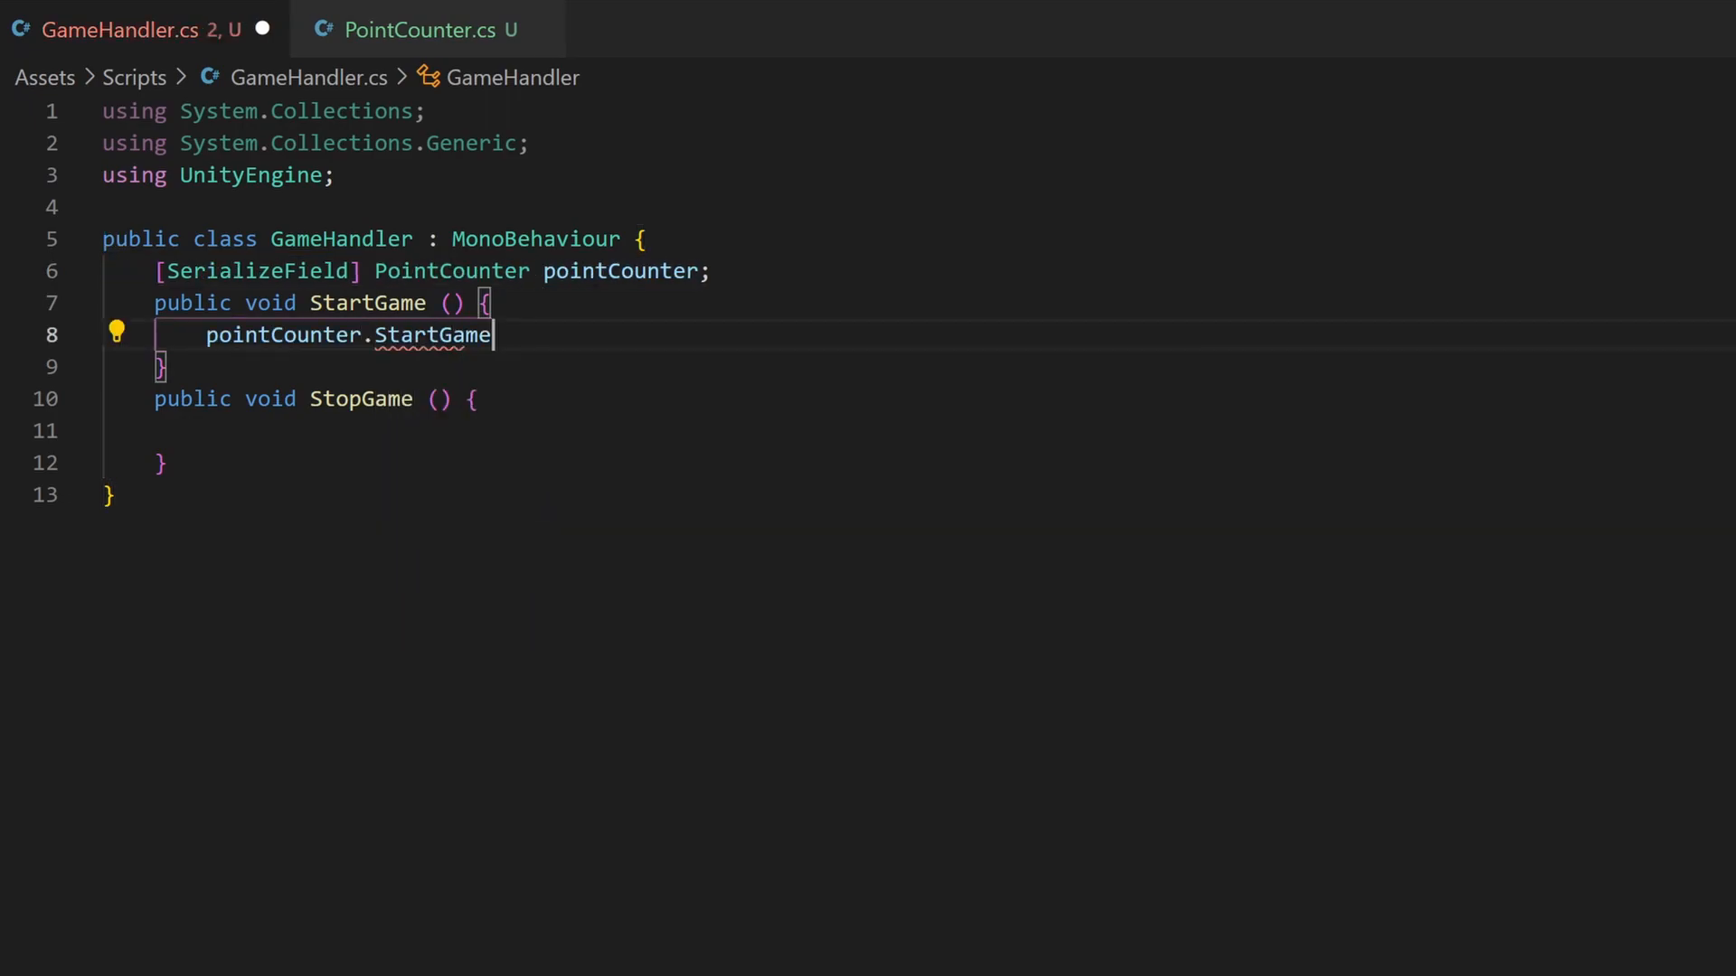
pyautogui.write('();')
pyautogui.press('Down')
pyautogui.press('Down')
pyautogui.press('Down')
pyautogui.write('pointCounter')
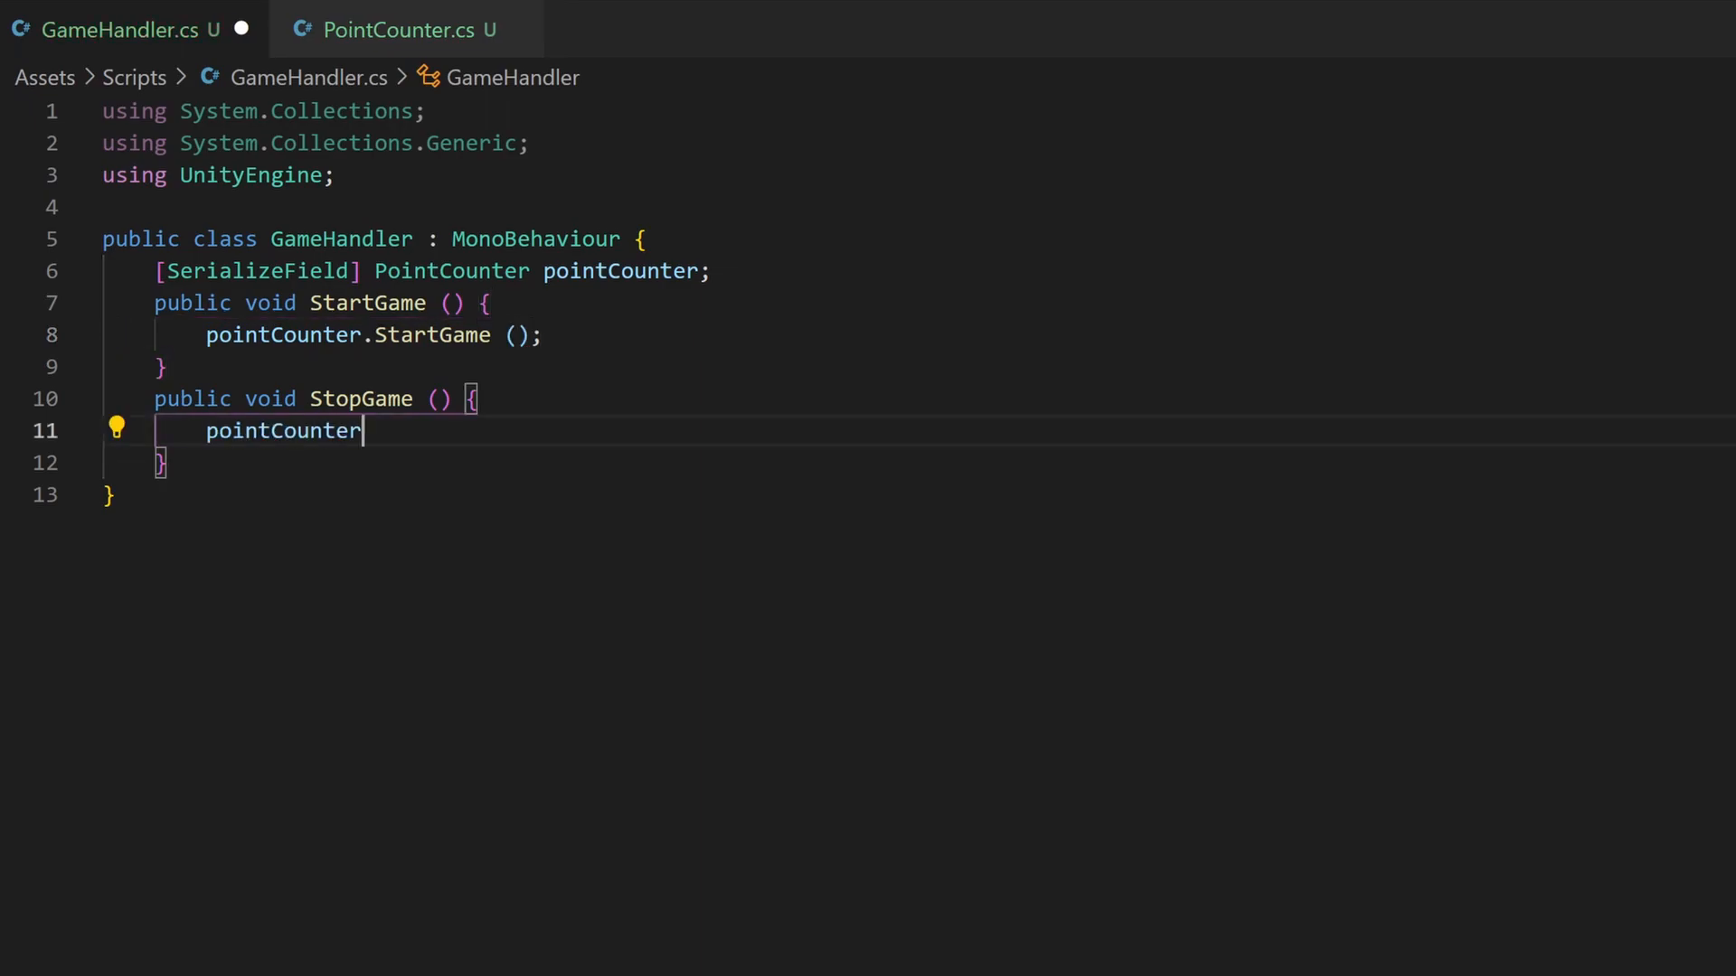
pyautogui.write('.StopGame();')
pyautogui.hotkey('ctrl', 's')
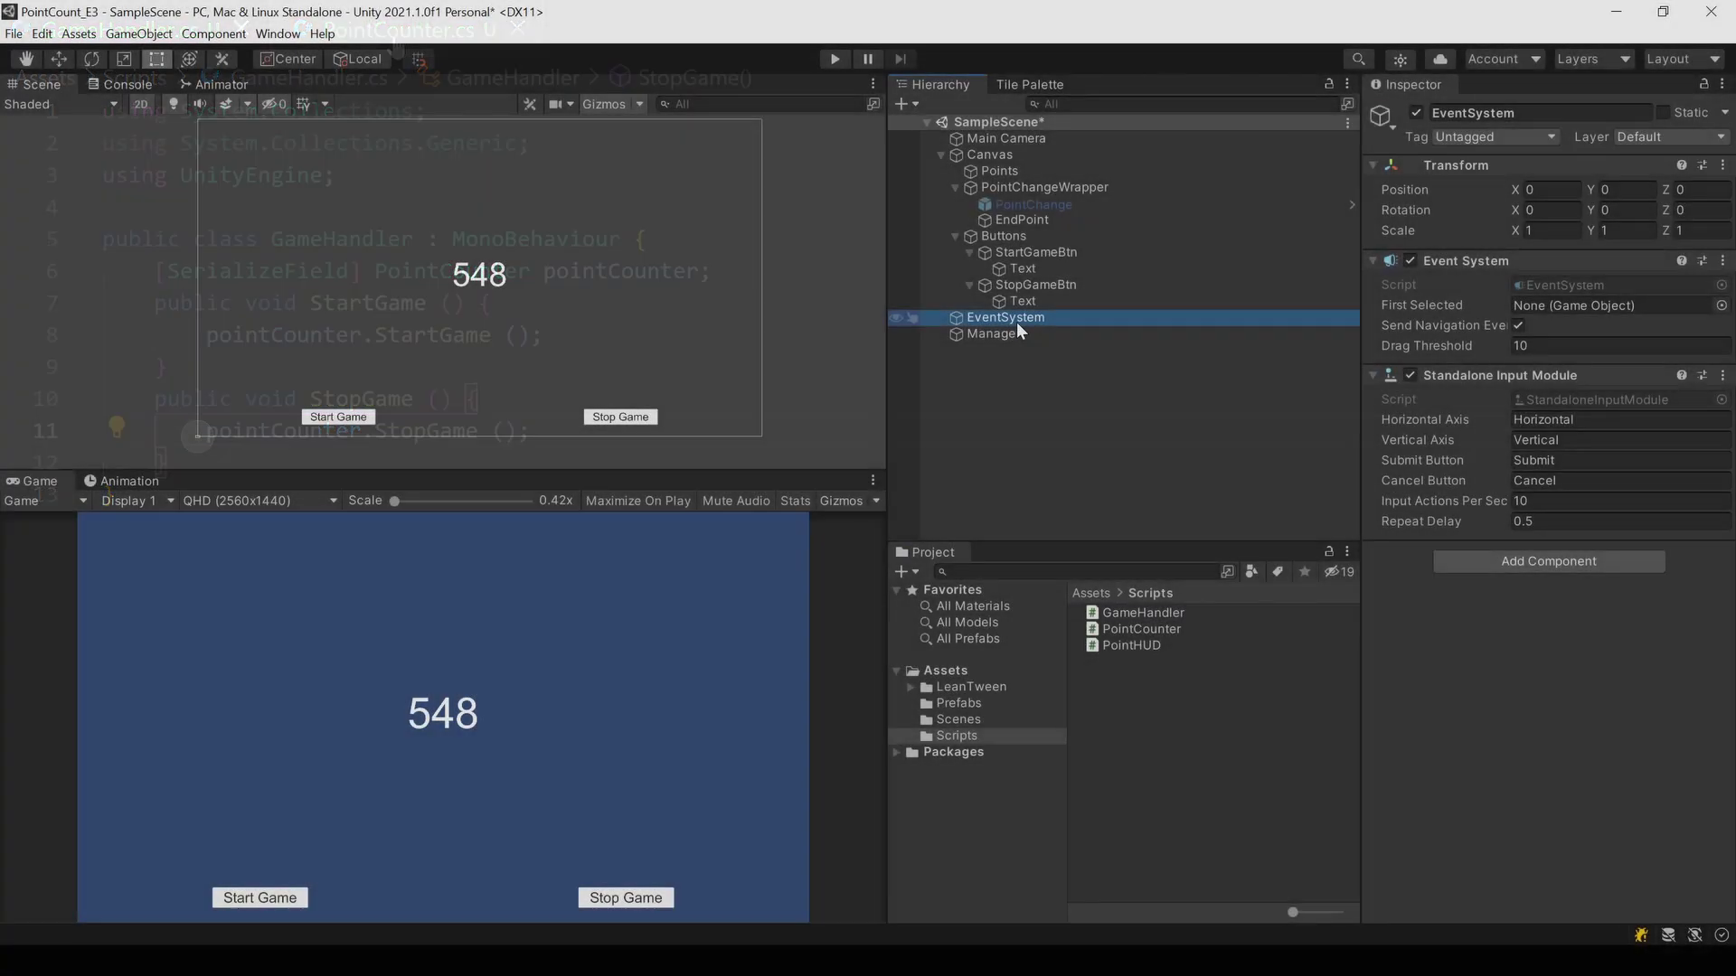
# - Assign Manager as Game Handler's Point Counter and make StartGameBtn's On Click call GameHandler.StartGame
pyautogui.click(1003, 331)
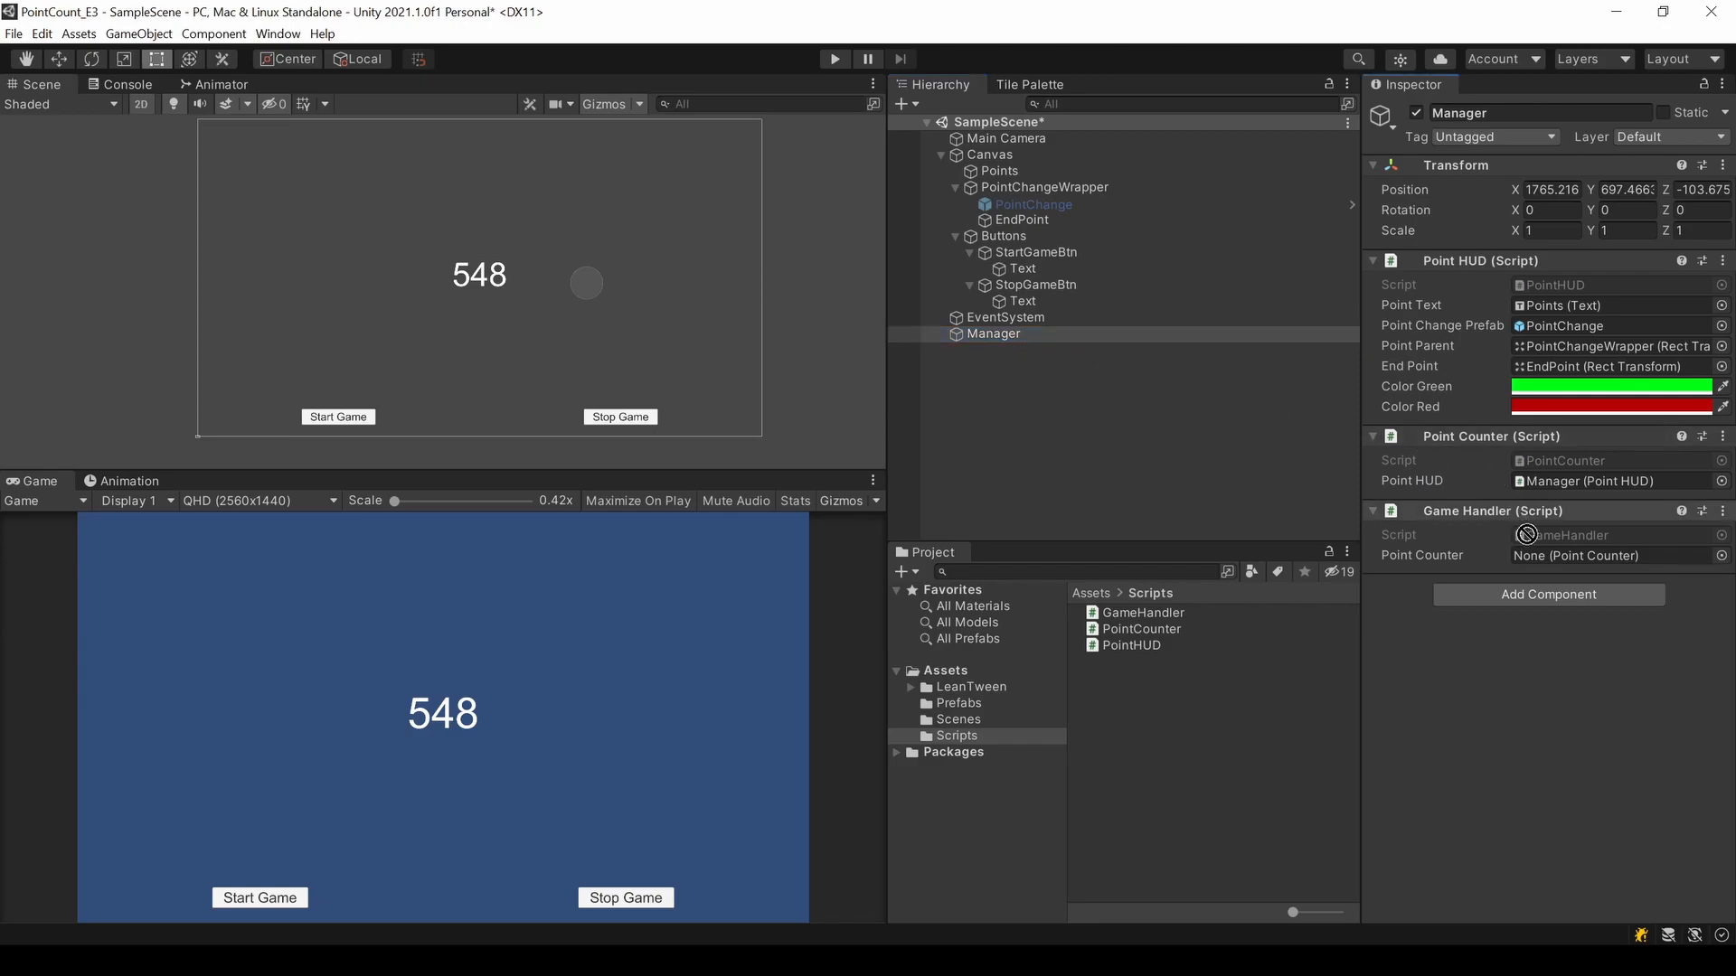
pyautogui.moveTo(1004, 338); pyautogui.dragTo(1530, 559)
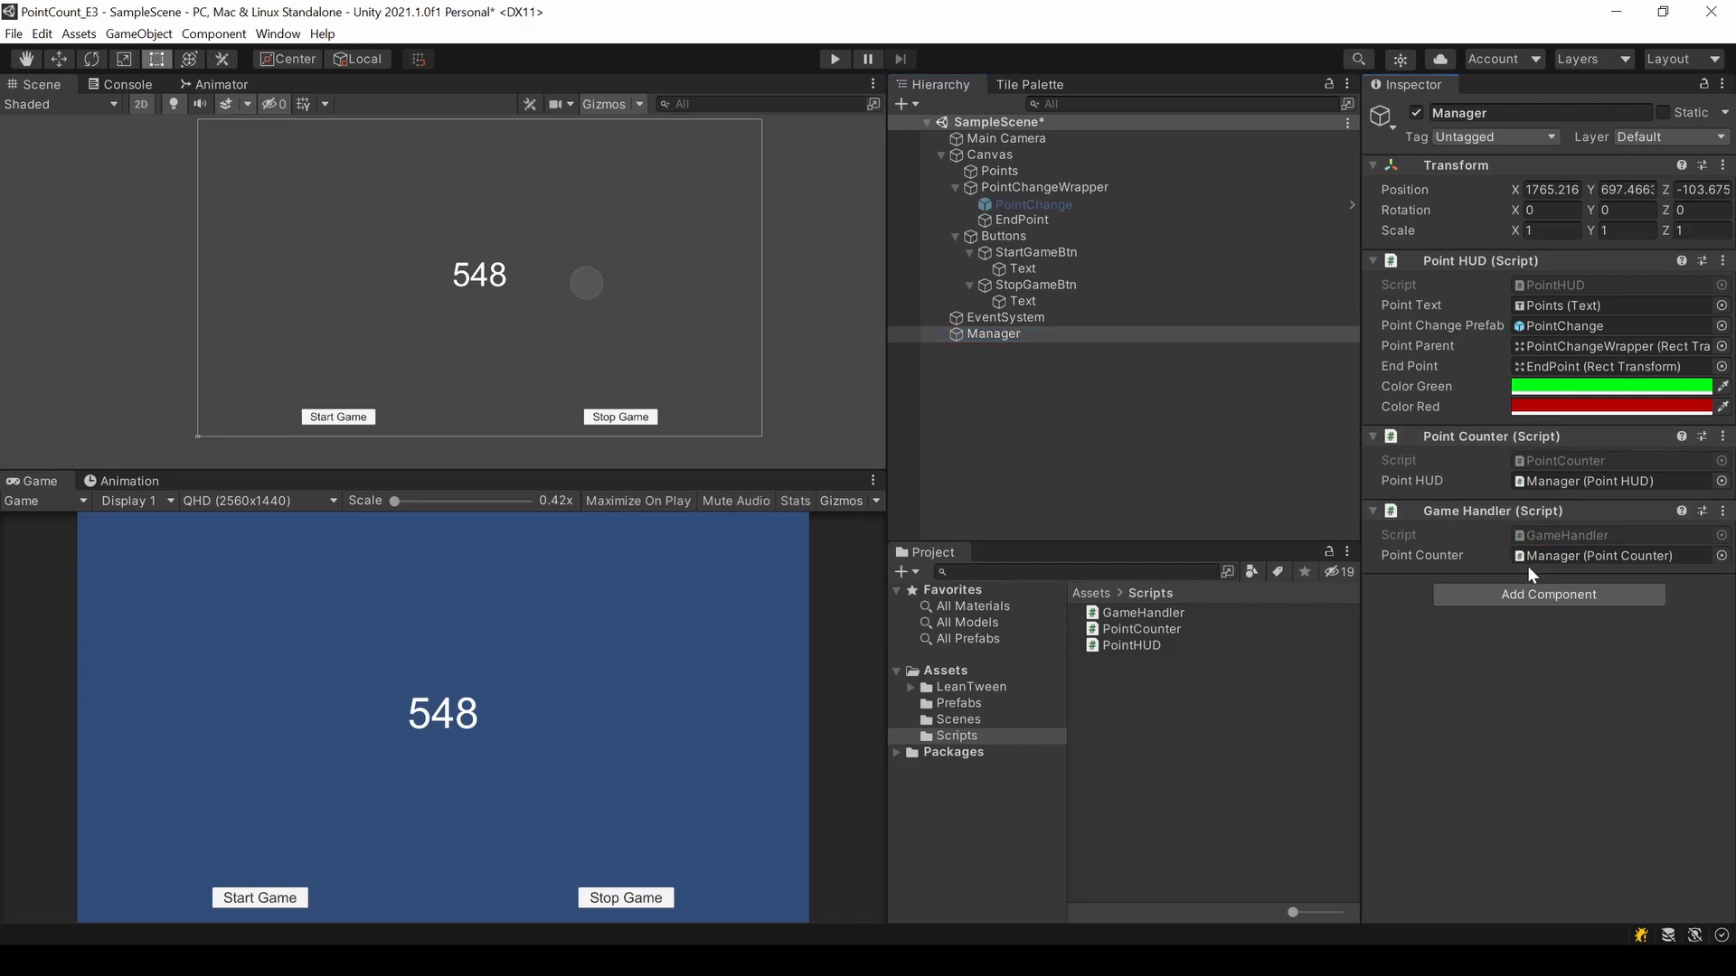
pyautogui.click(1033, 253)
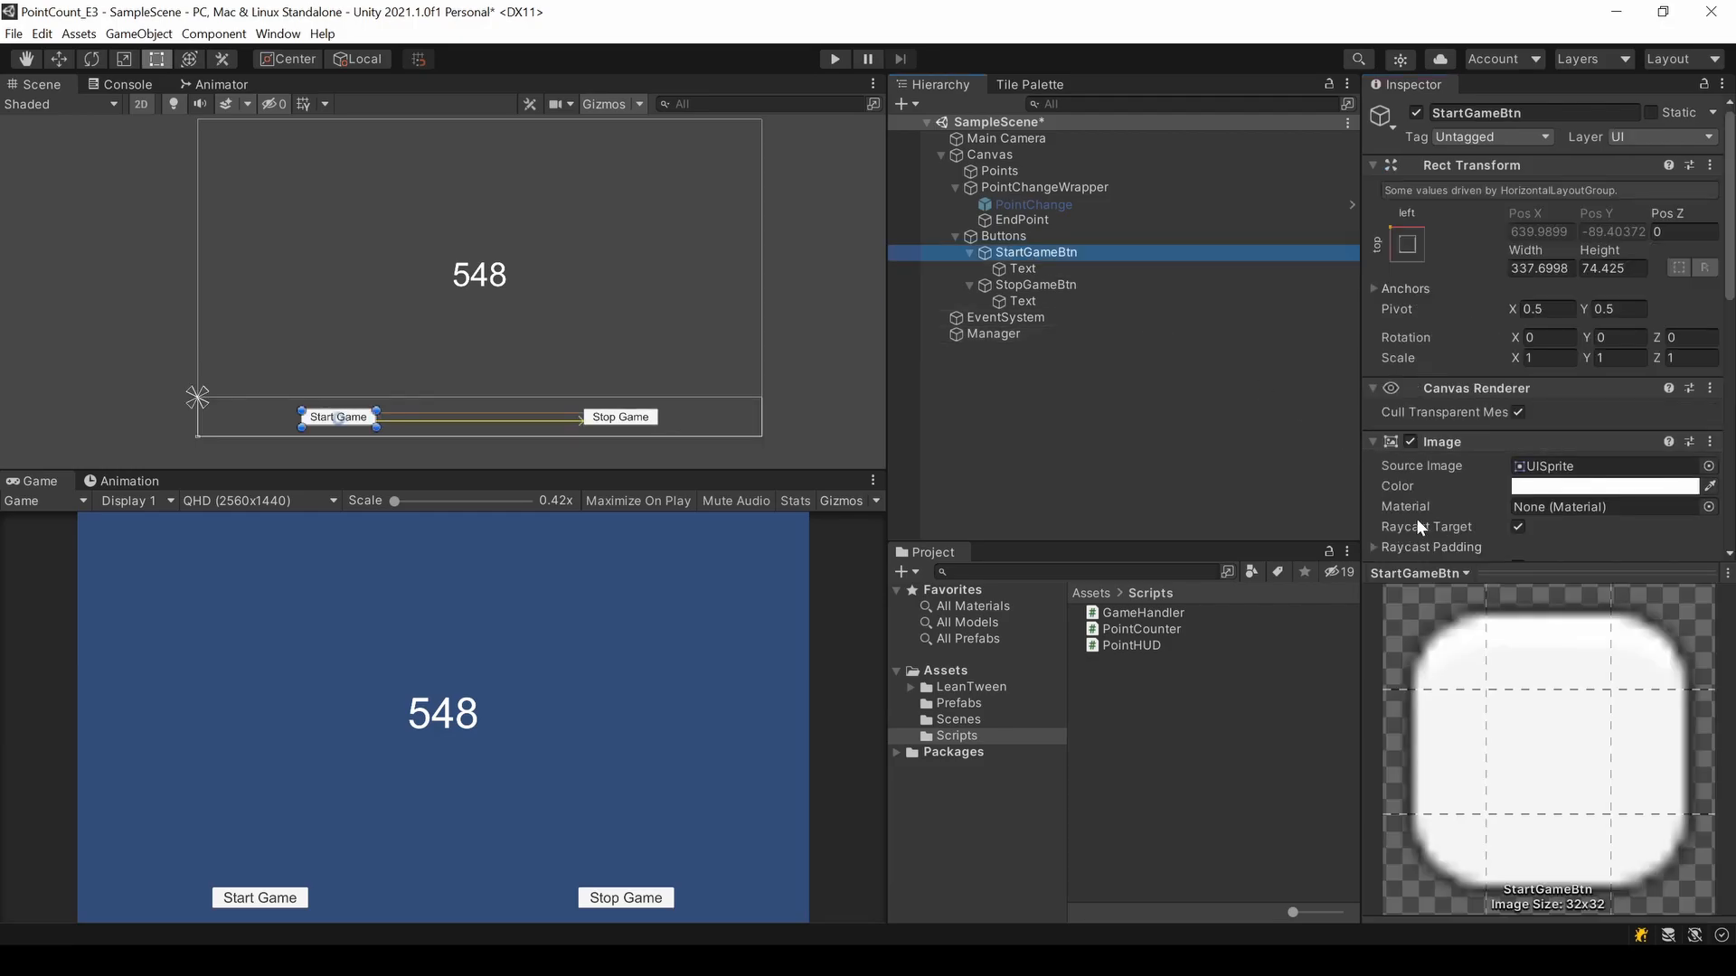
pyautogui.click(1499, 574)
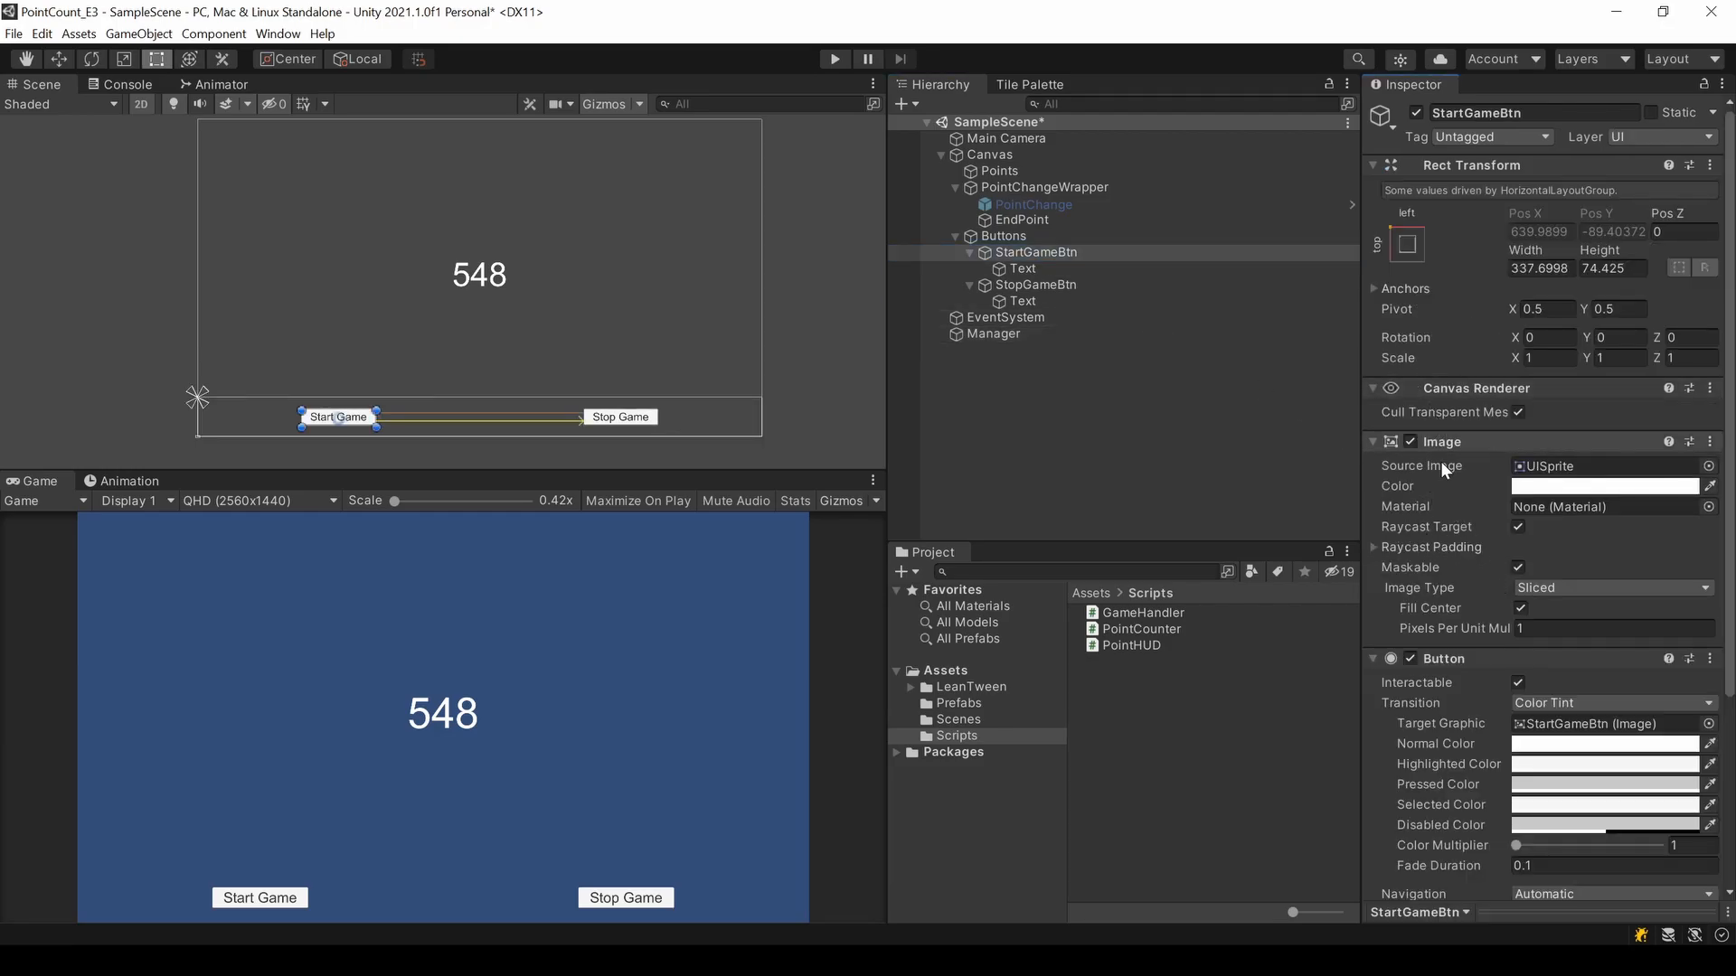
pyautogui.scroll(-4, 1422, 622)
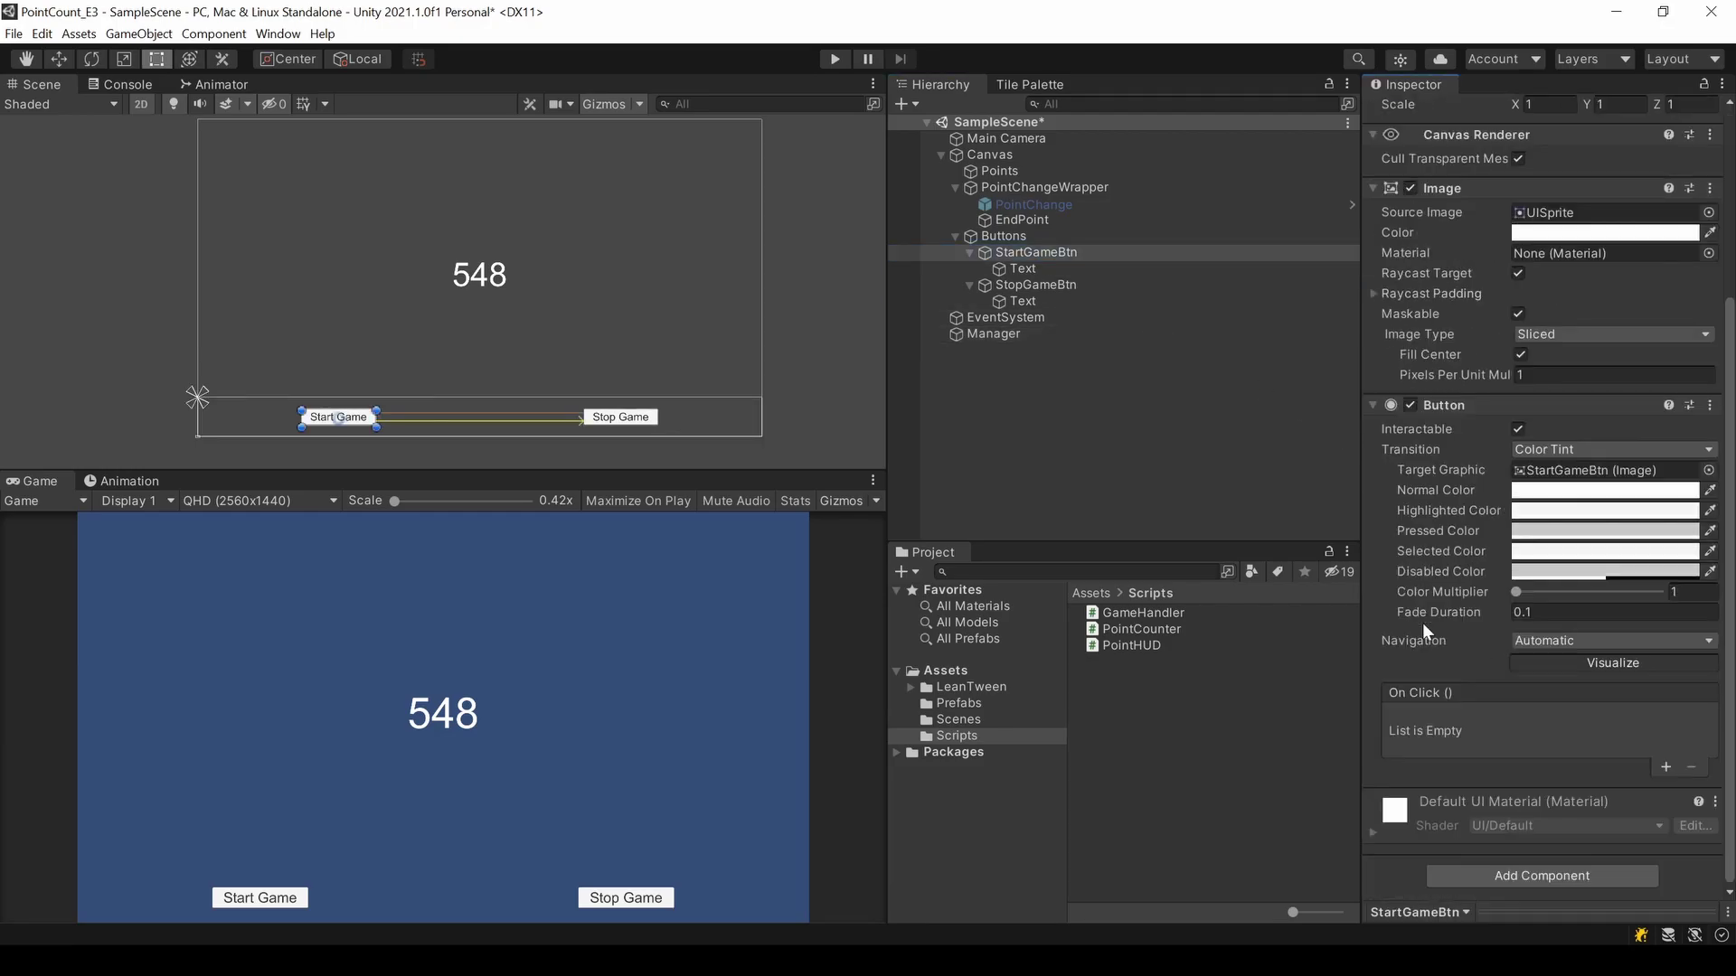
pyautogui.click(1662, 762)
pyautogui.moveTo(1015, 327); pyautogui.dragTo(1432, 739)
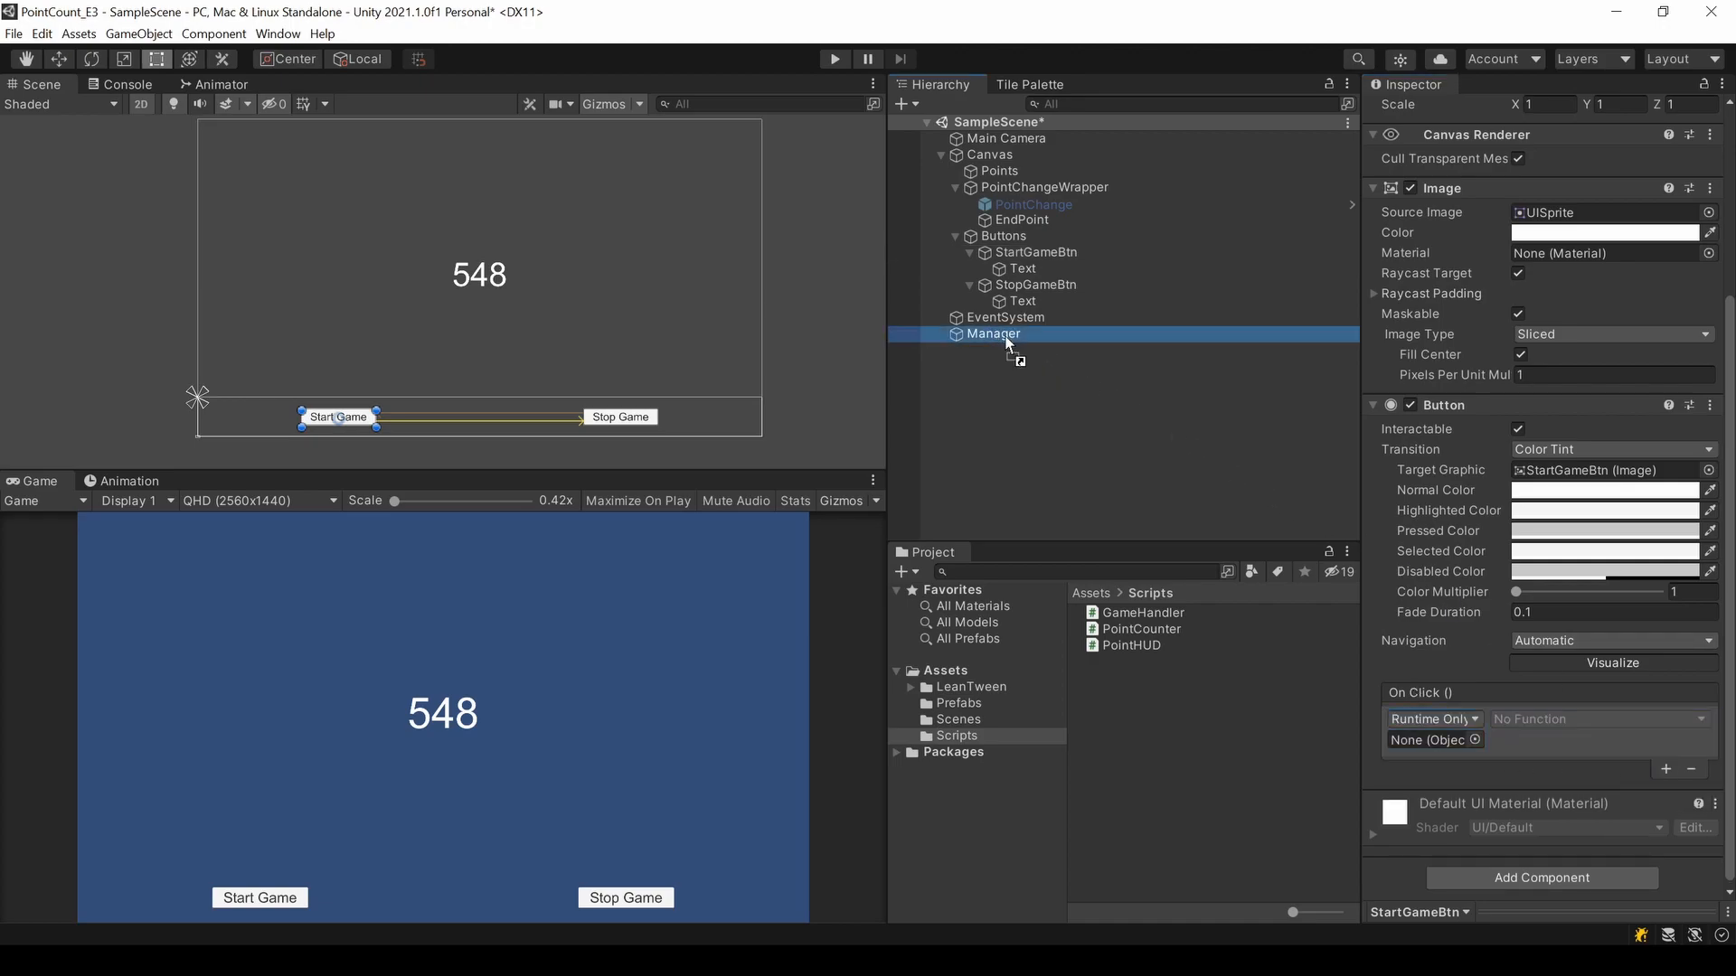
pyautogui.click(1575, 722)
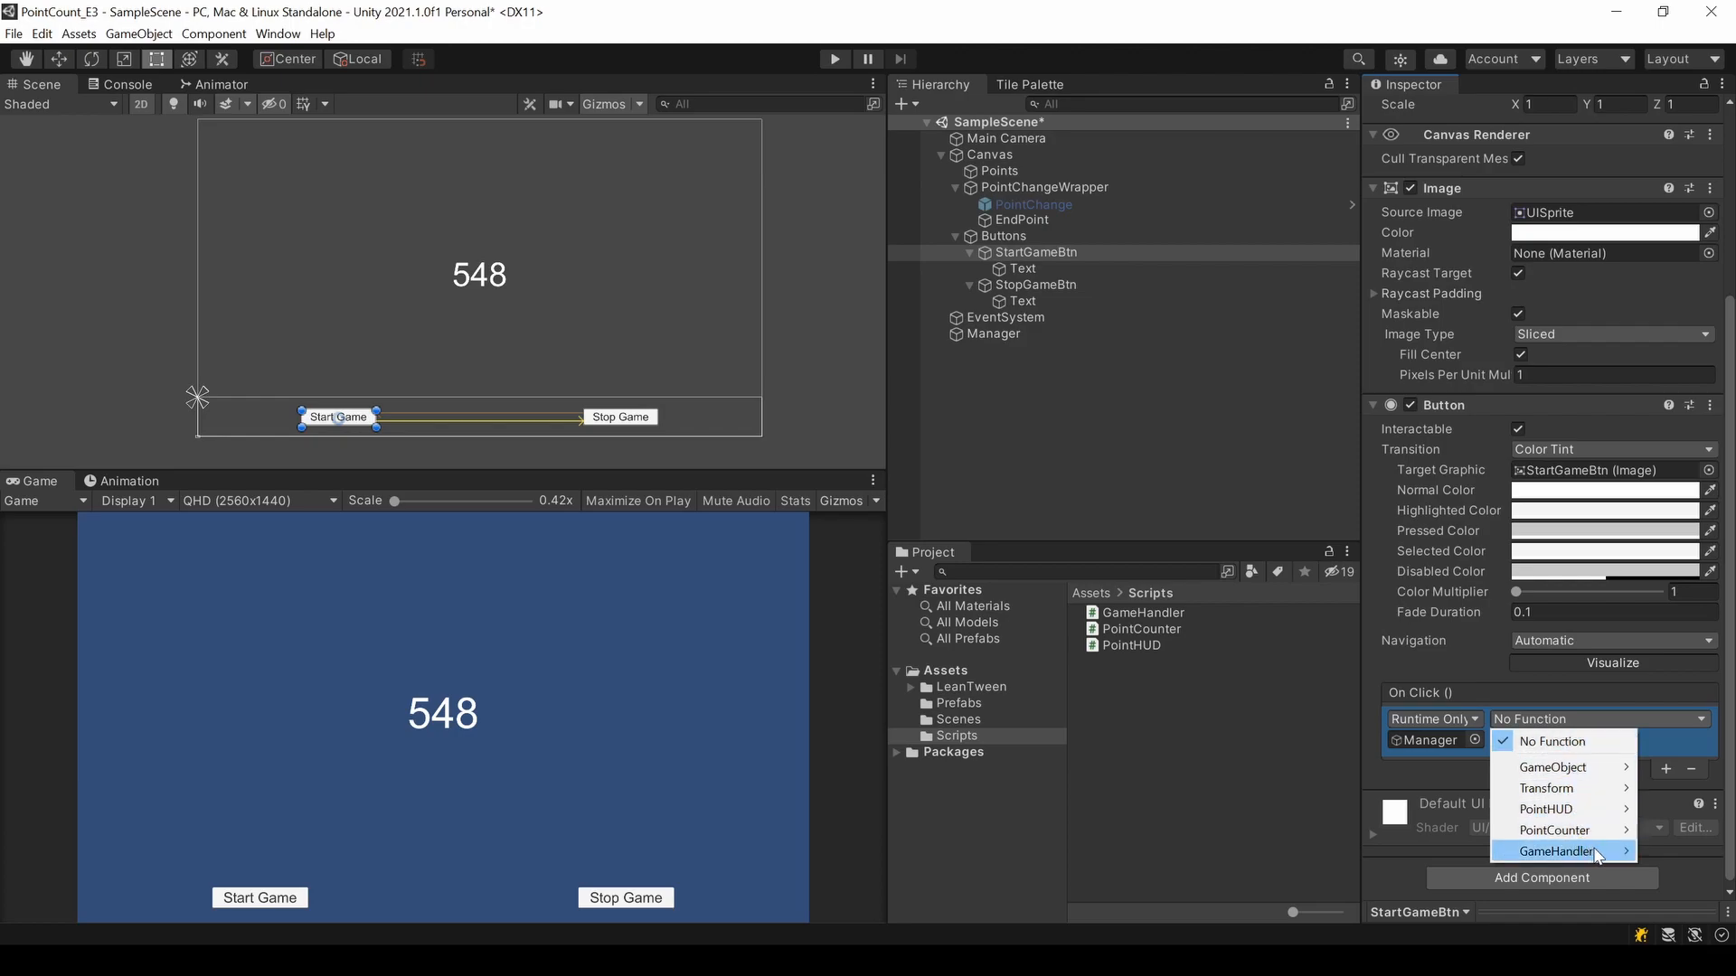
pyautogui.moveTo(1560, 851)
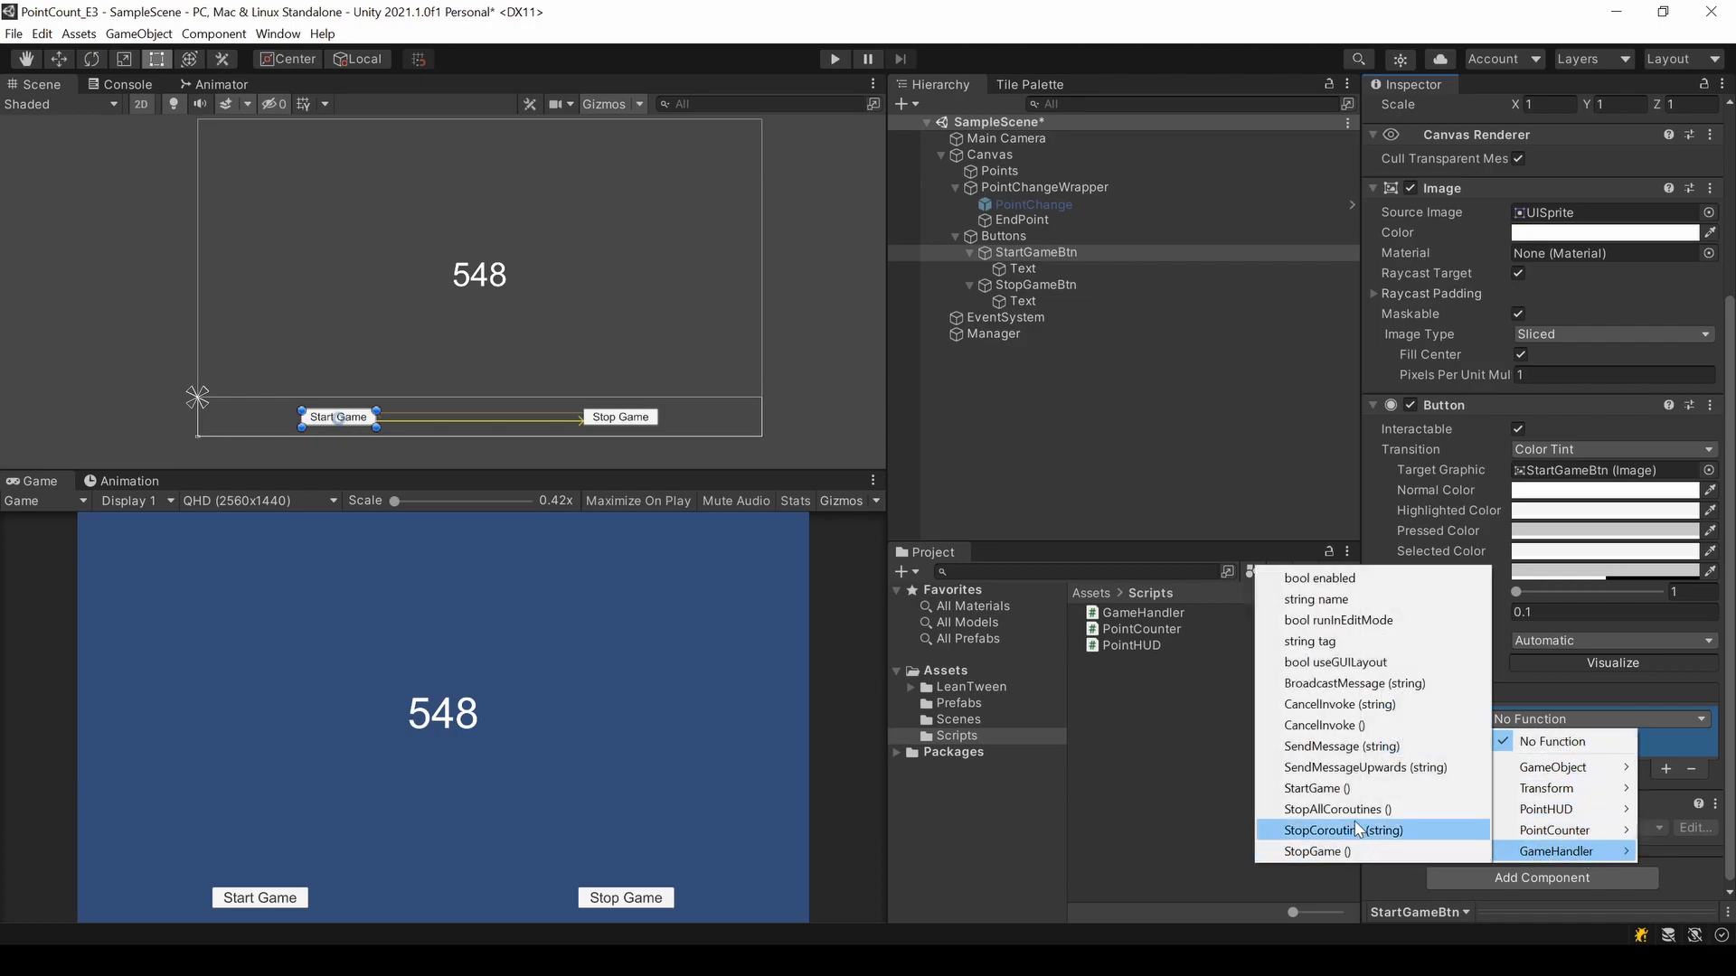
pyautogui.click(1332, 790)
# - Make StopGameBtn's On Click call GameHandler.StopGame on Manager and enter play mode
pyautogui.click(1031, 285)
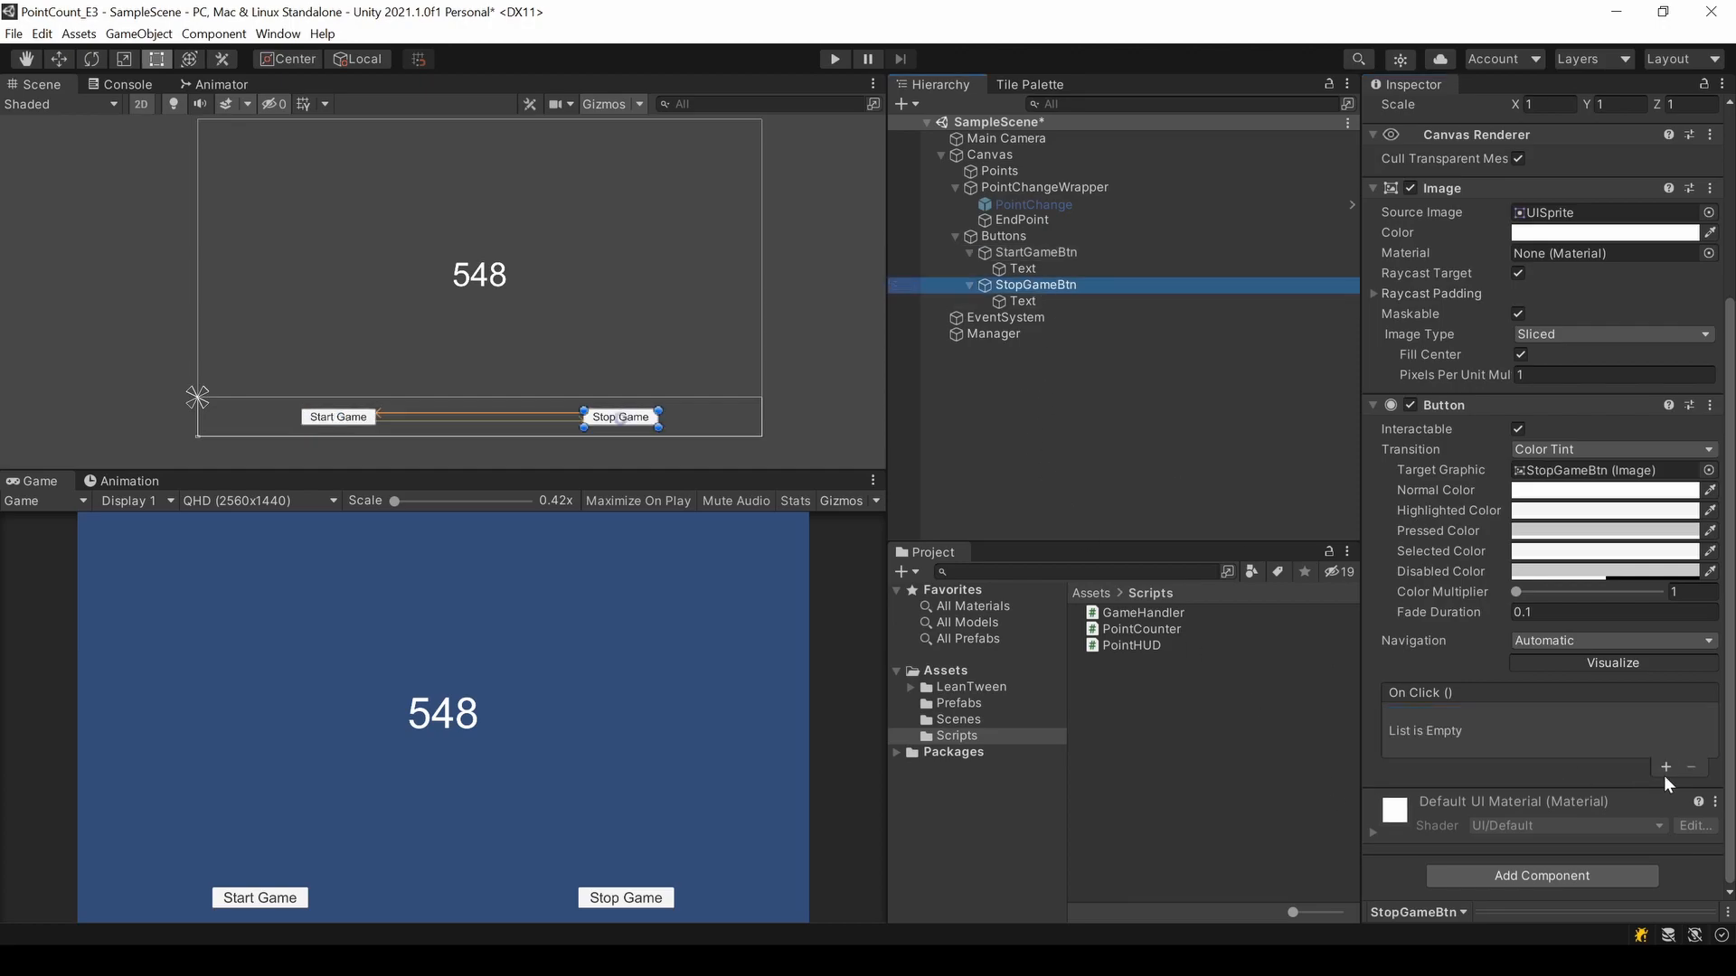
pyautogui.click(1666, 769)
pyautogui.moveTo(993, 335); pyautogui.dragTo(1423, 738)
pyautogui.click(1594, 718)
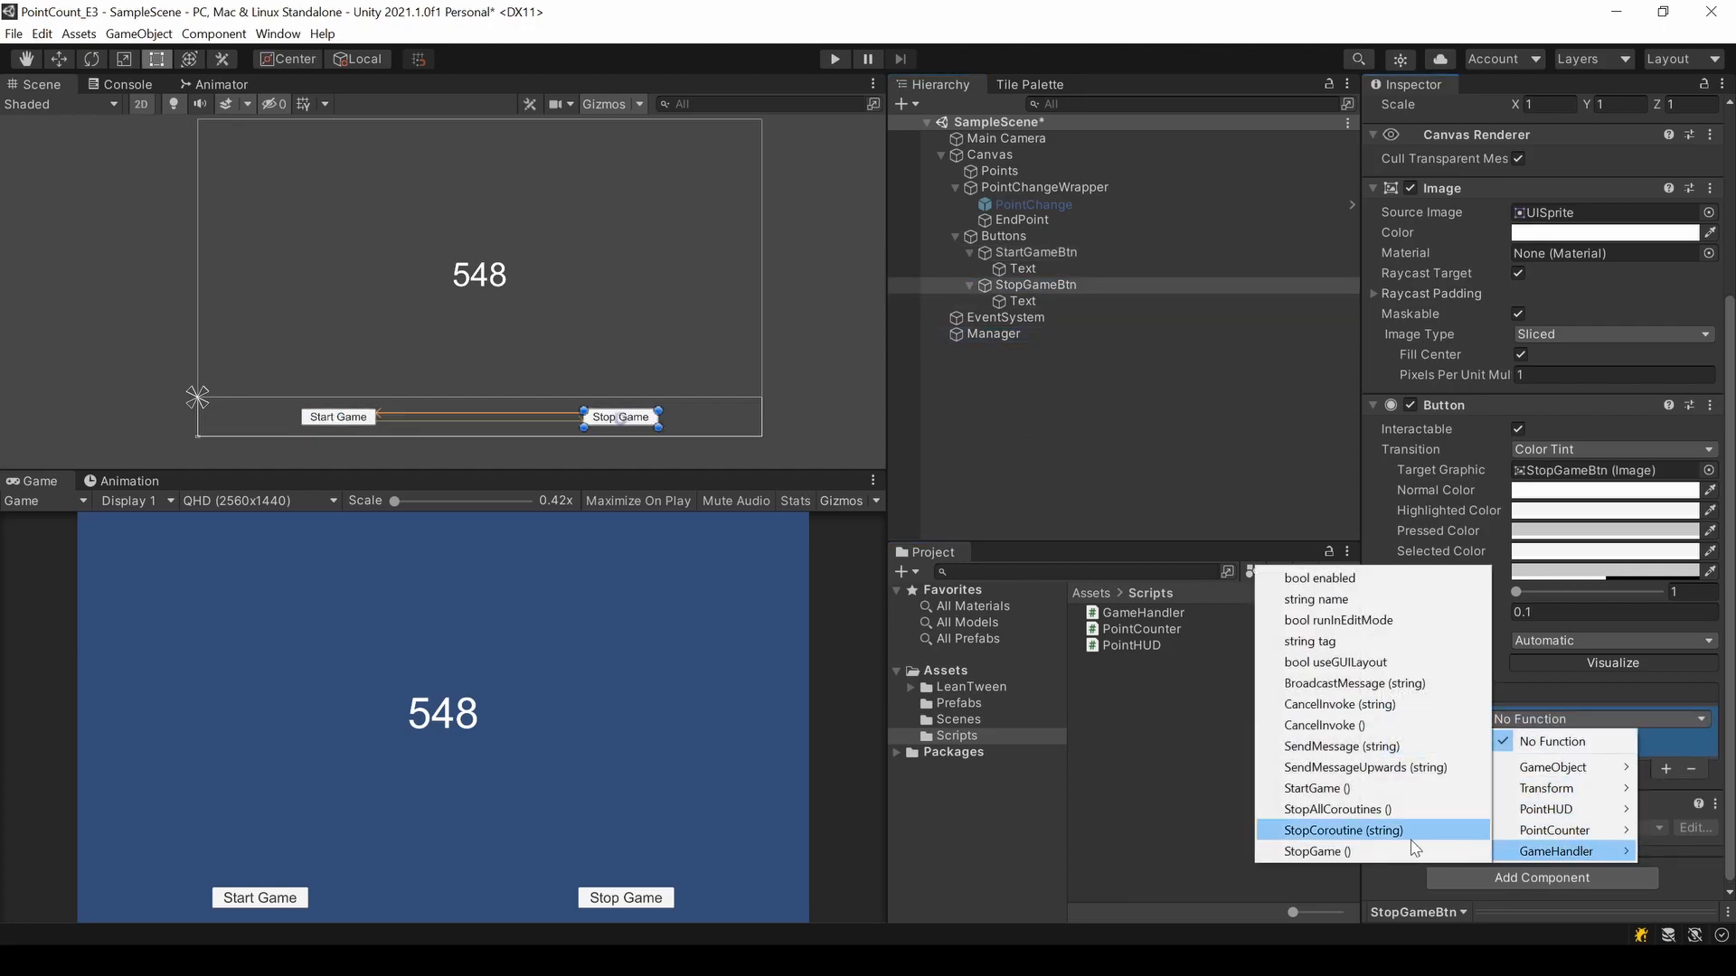
pyautogui.click(1336, 841)
pyautogui.click(831, 60)
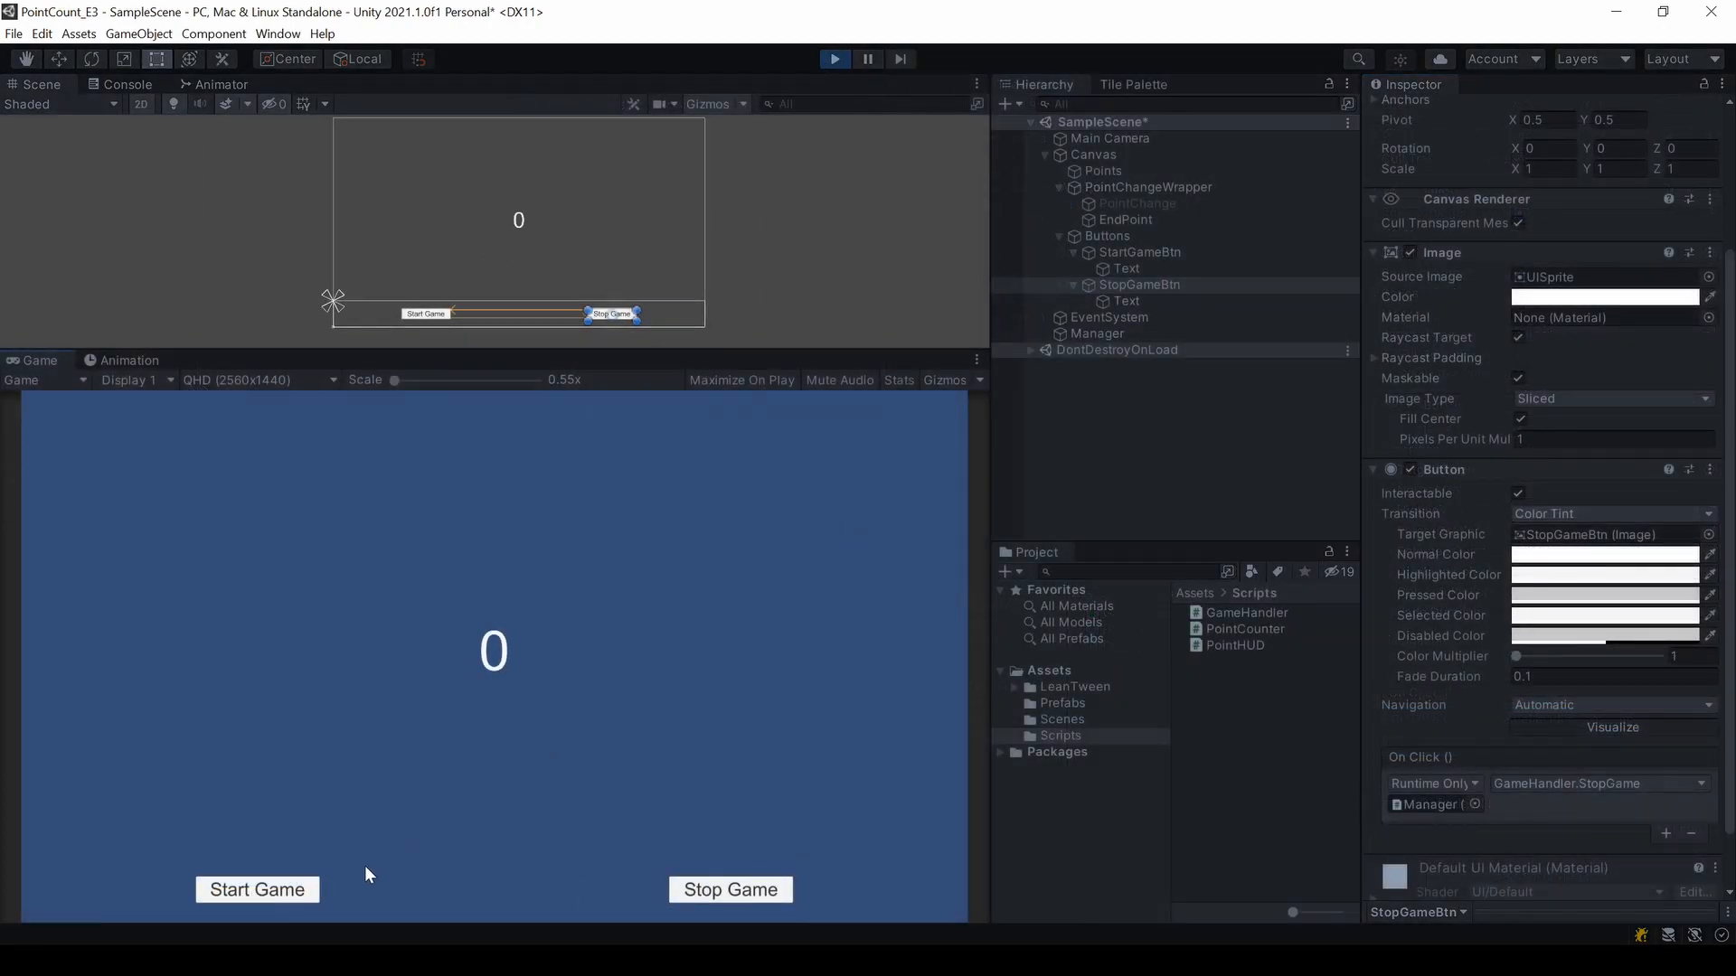
# - Start the game so points accumulate, then stop it with the score holding at 40
pyautogui.click(304, 893)
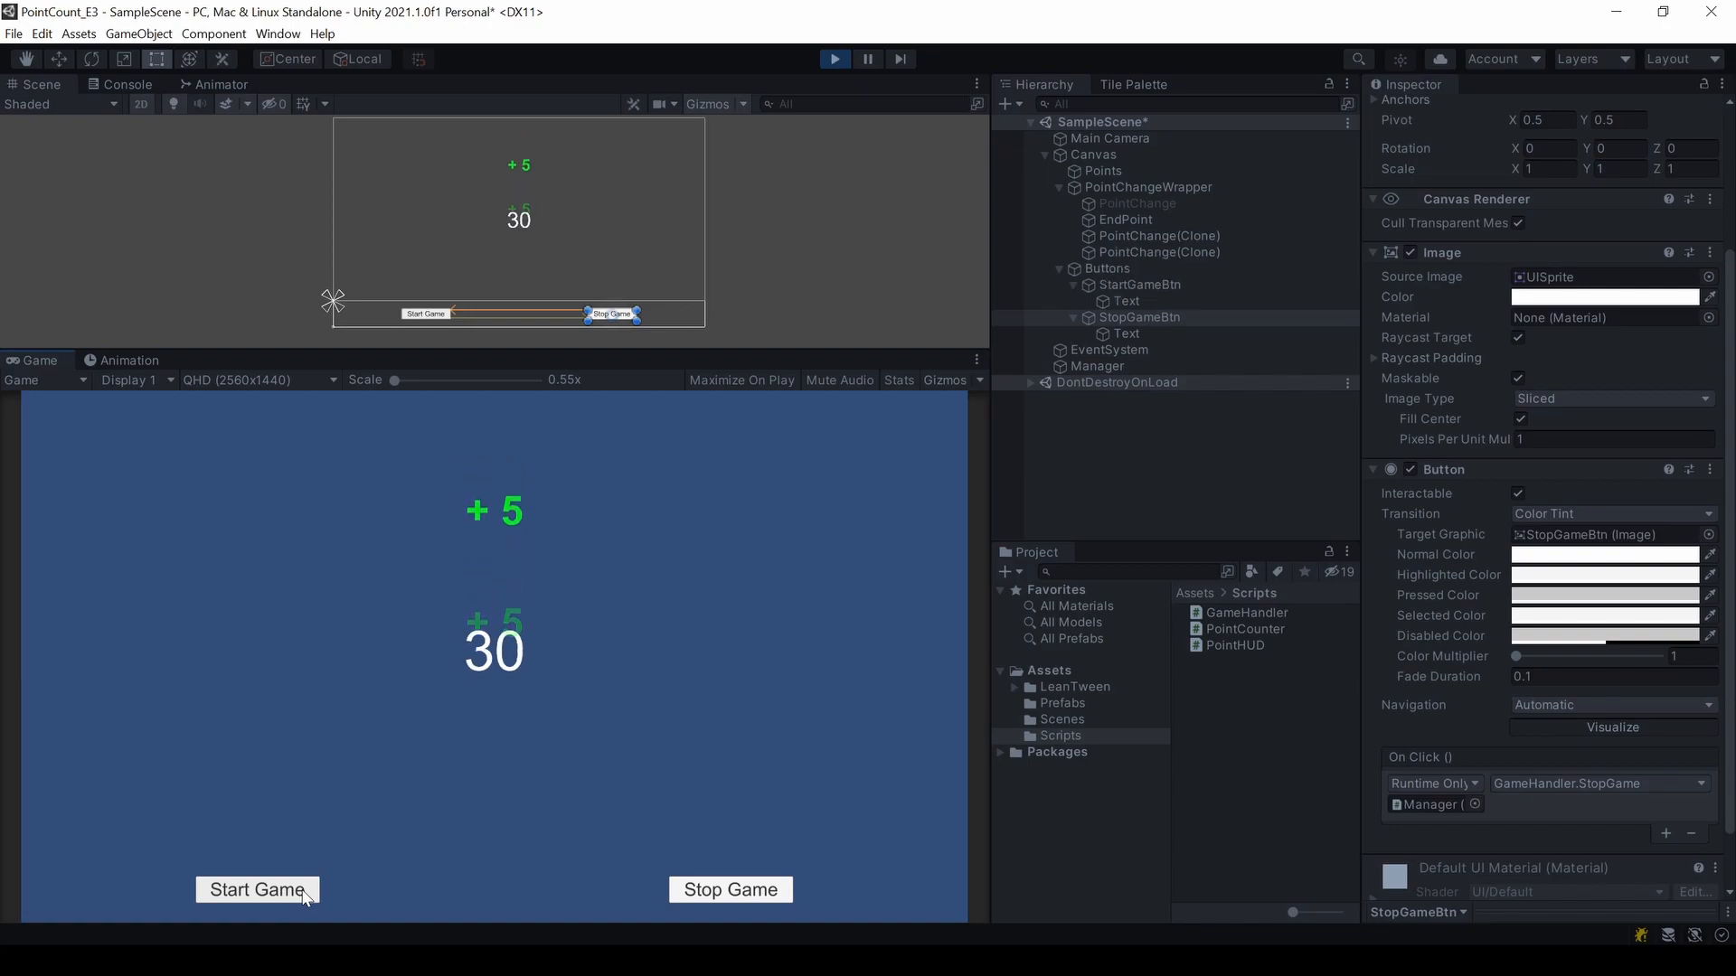
pyautogui.click(740, 887)
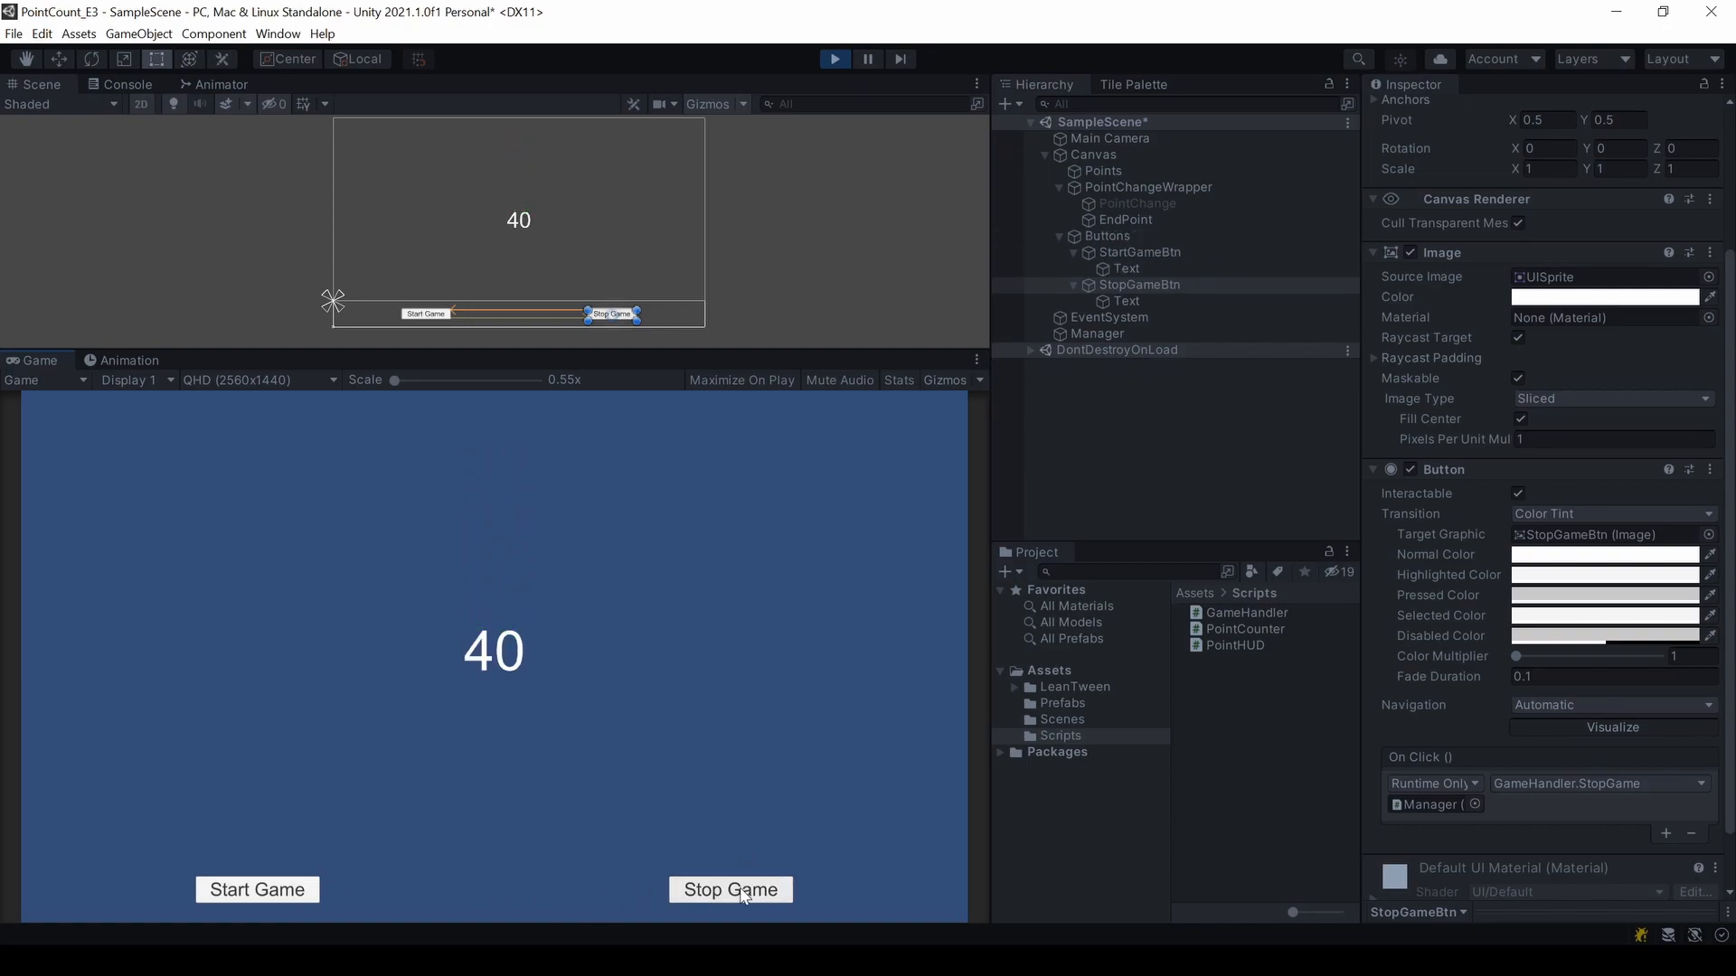
# - Exit play mode and create an empty Highscore object under Canvas at the top-left
pyautogui.hotkey('ctrl', 'p')
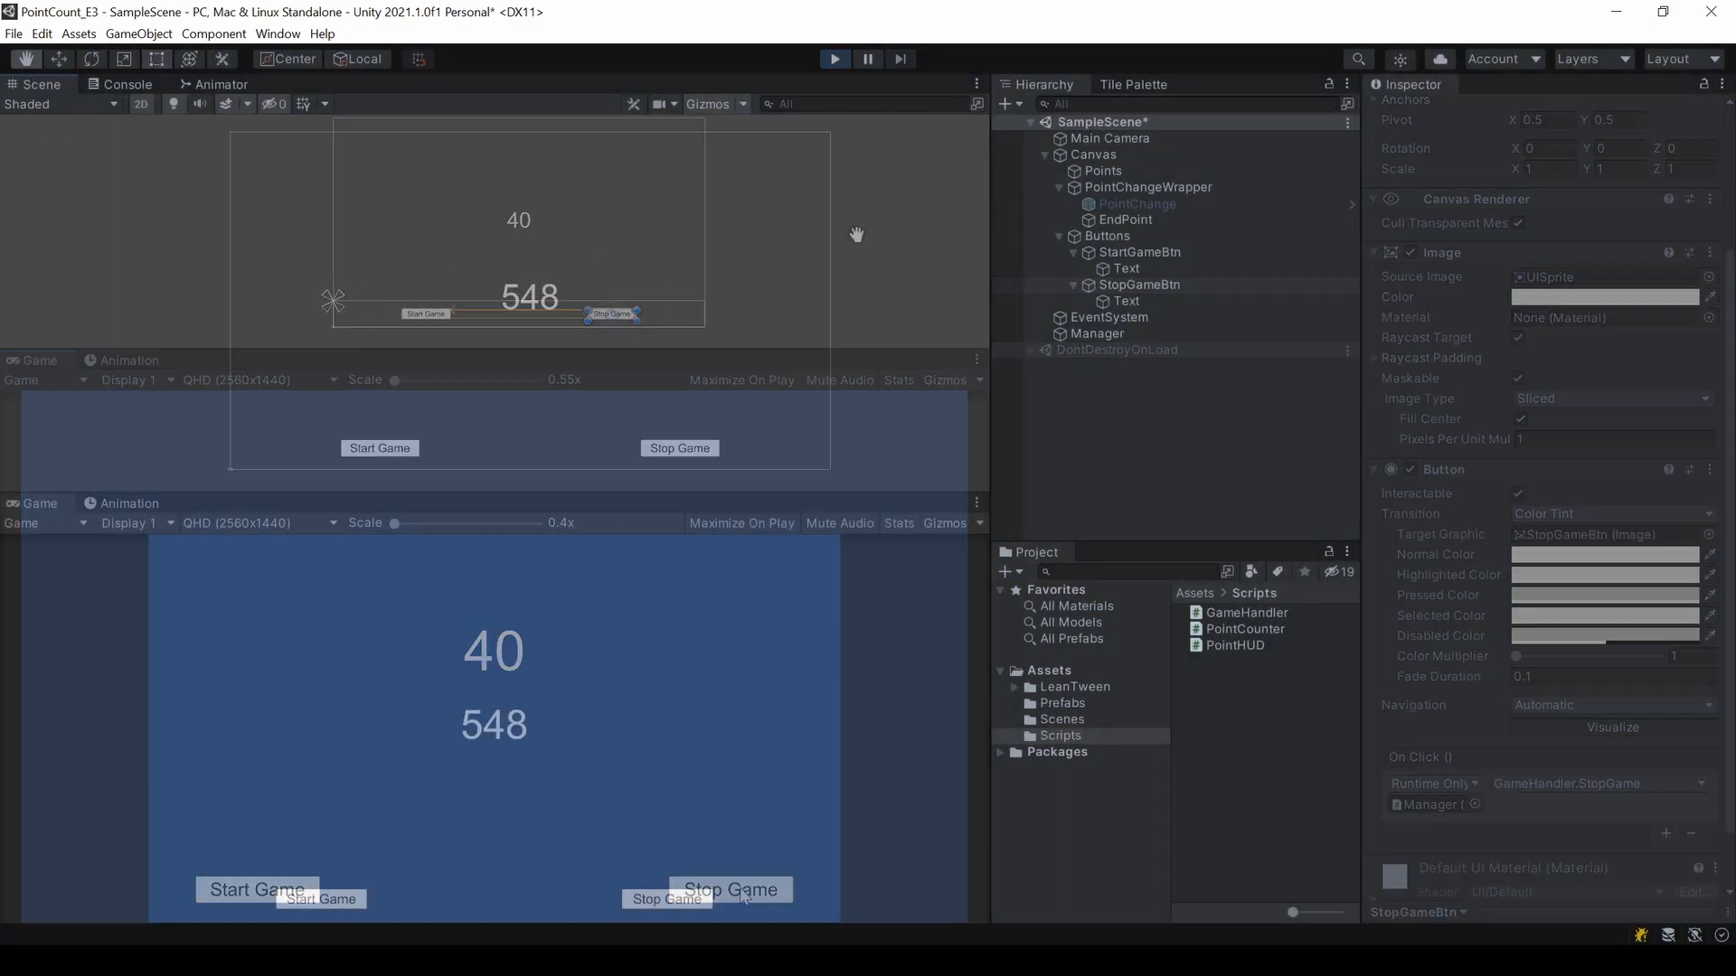
pyautogui.click(1076, 154)
pyautogui.rightClick(1075, 152)
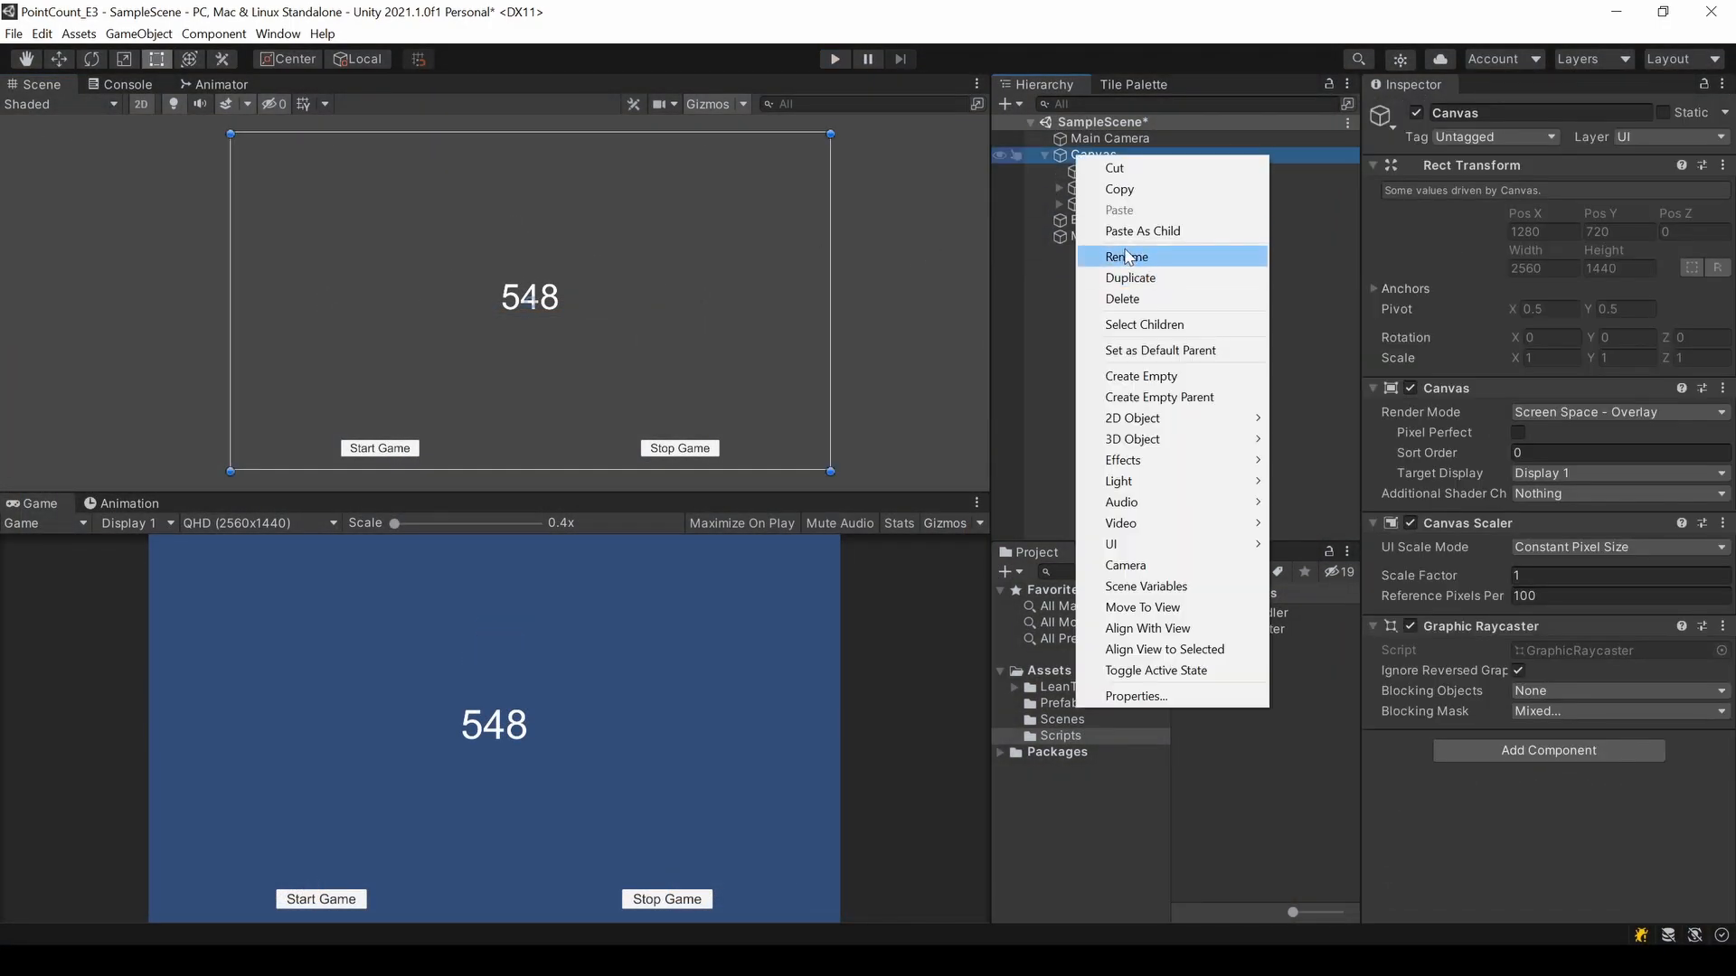
pyautogui.click(1139, 375)
pyautogui.write('Highscore')
pyautogui.press('Return')
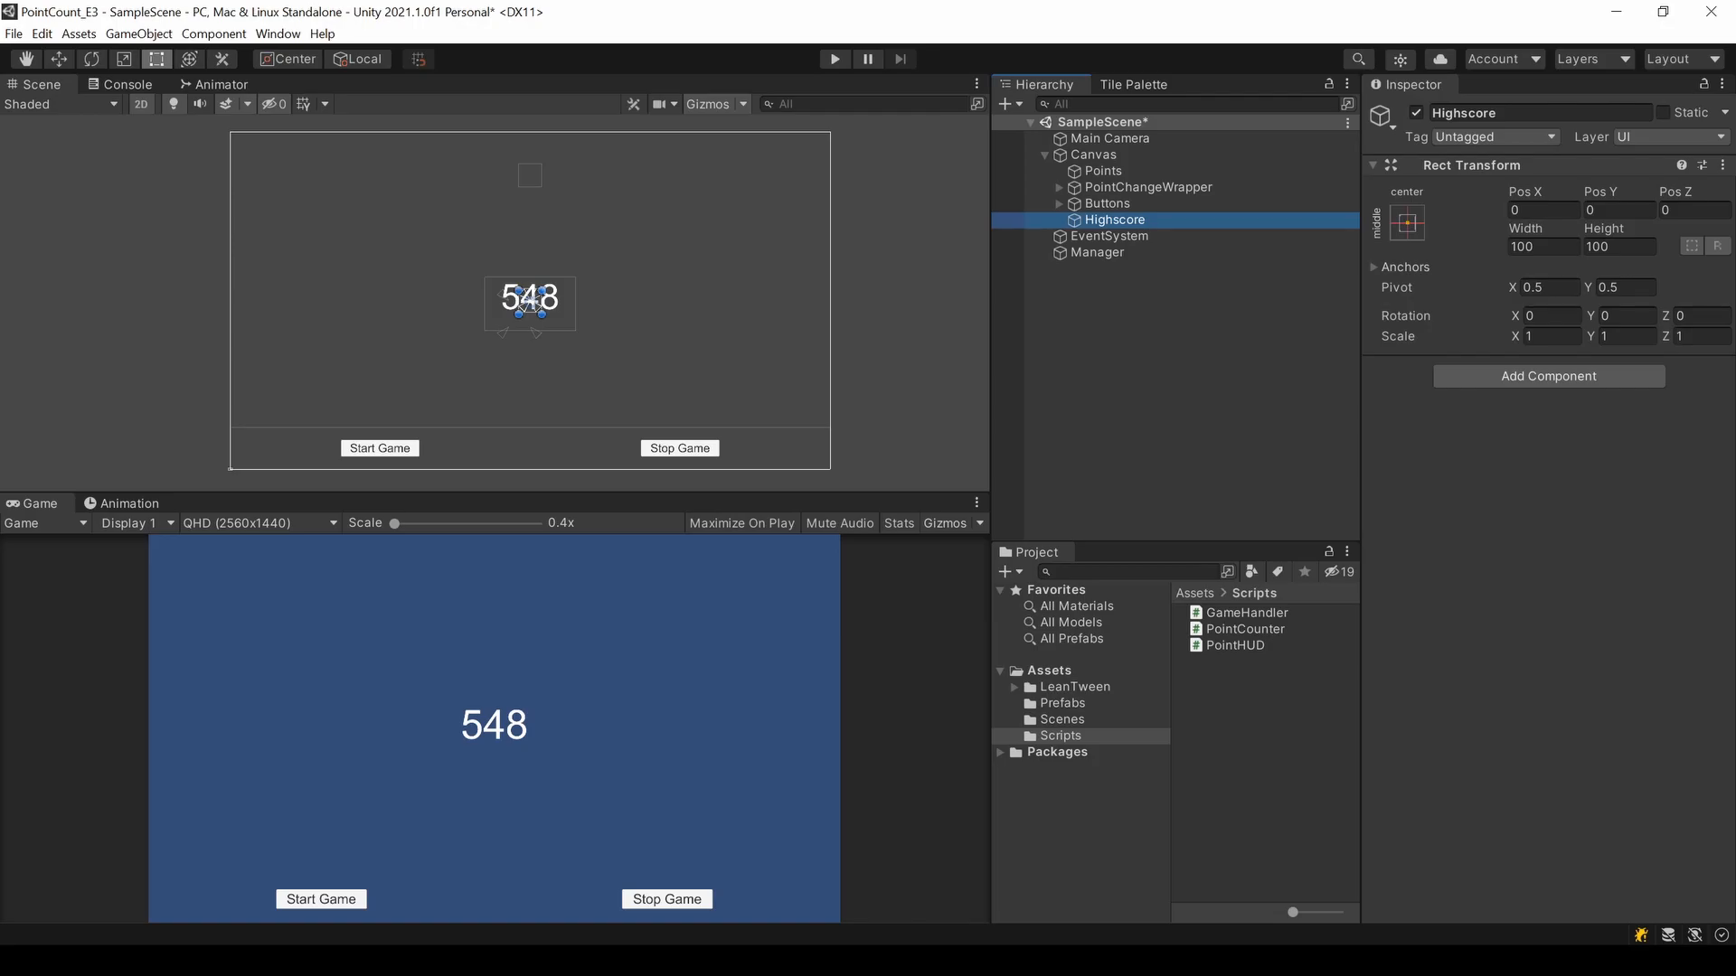
pyautogui.moveTo(529, 312)
pyautogui.mouseDown()
pyautogui.moveTo(590, 318)
pyautogui.moveTo(253, 147)
pyautogui.moveTo(393, 170)
pyautogui.mouseUp()
# - Add a text reading 'Highscore:' at size 50 and a duplicate HighscoreValue showing 105
pyautogui.rightClick(1132, 222)
pyautogui.click(1384, 613)
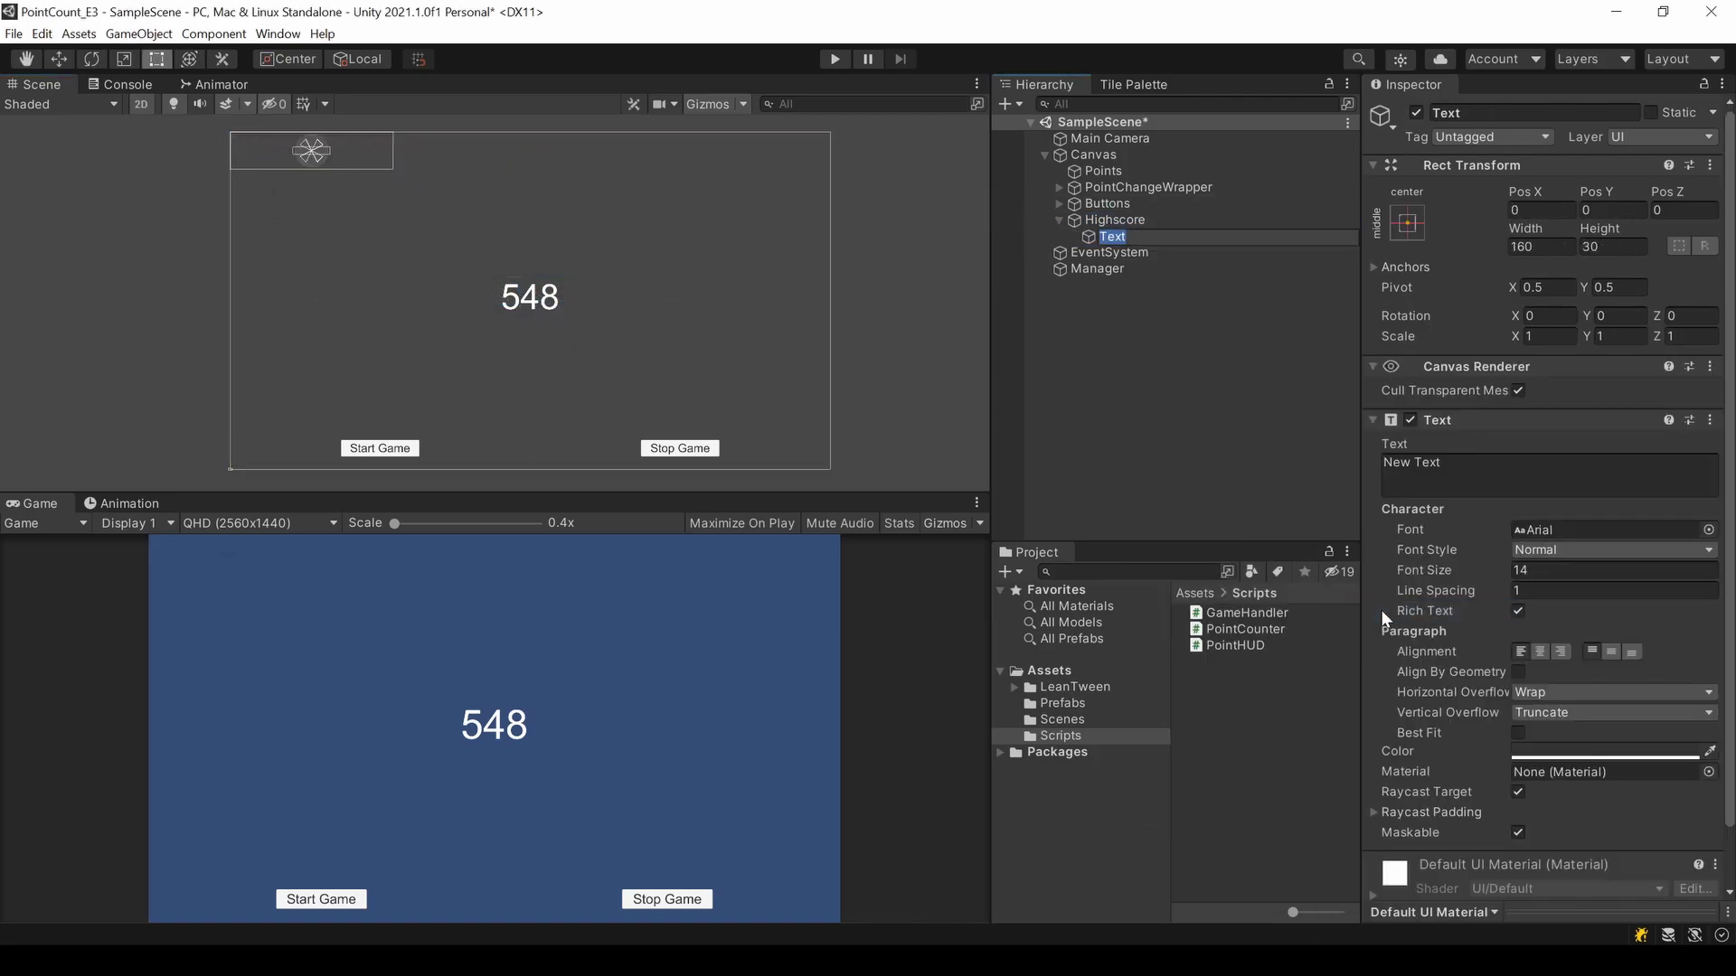
pyautogui.press('Return')
pyautogui.click(1464, 467)
pyautogui.write('Highscore:')
pyautogui.press('Tab')
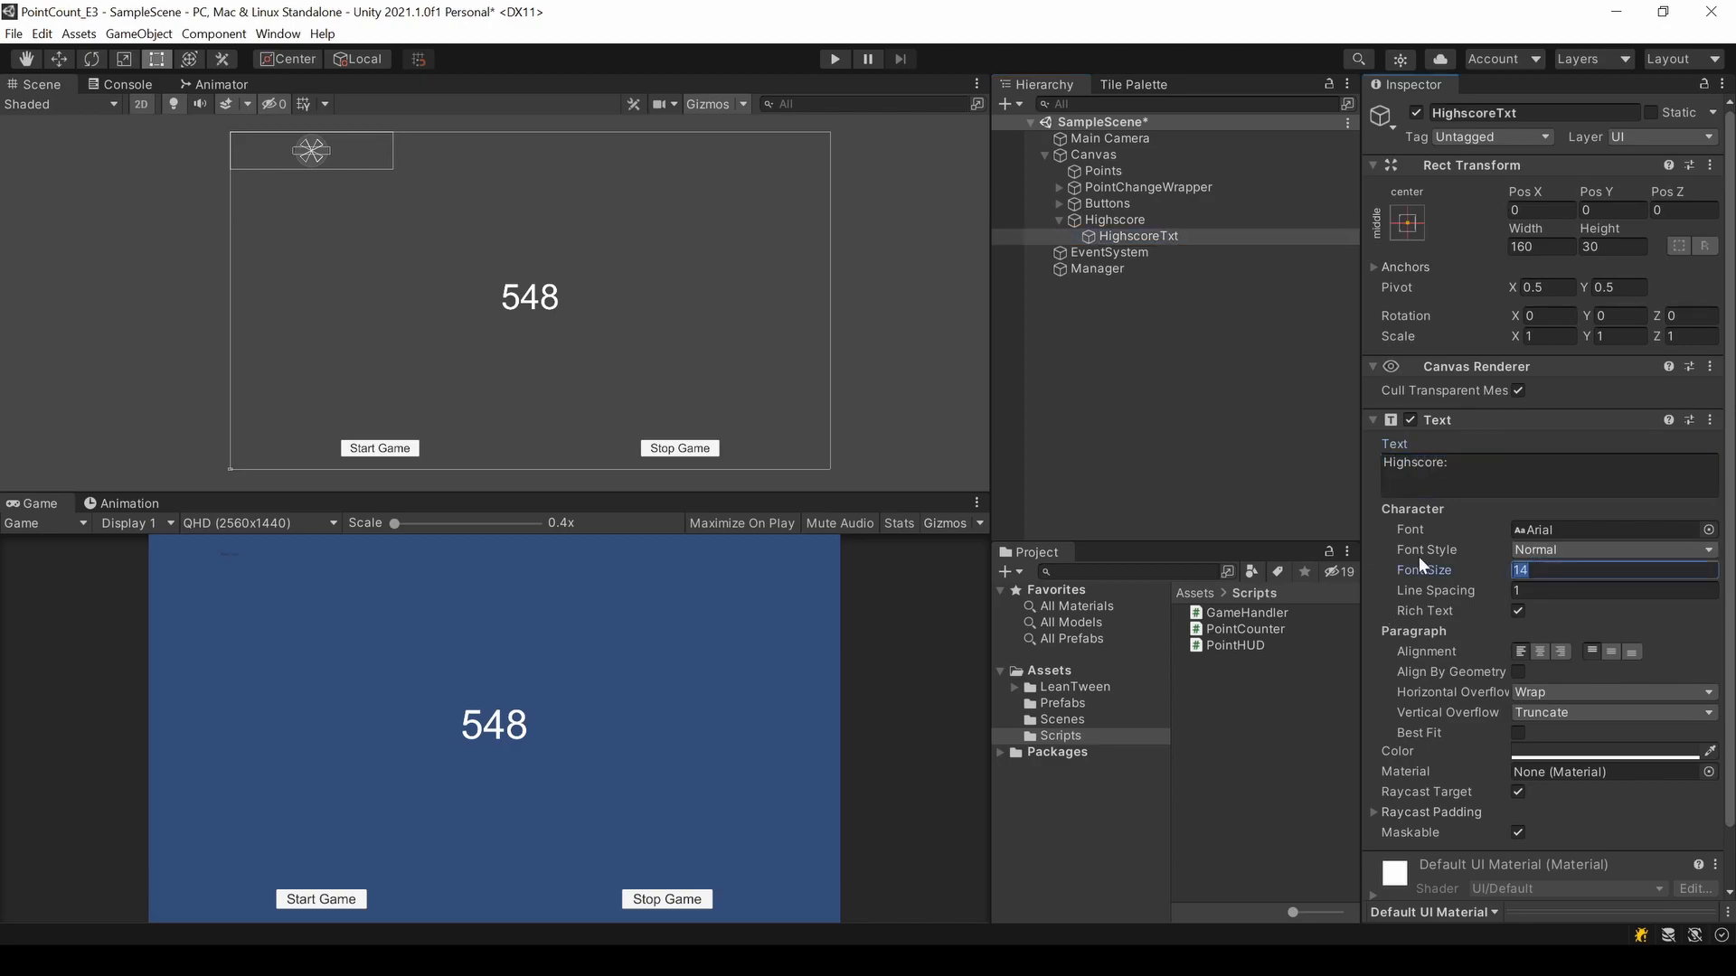
pyautogui.write('50')
pyautogui.click(314, 152)
pyautogui.doubleClick(1139, 236)
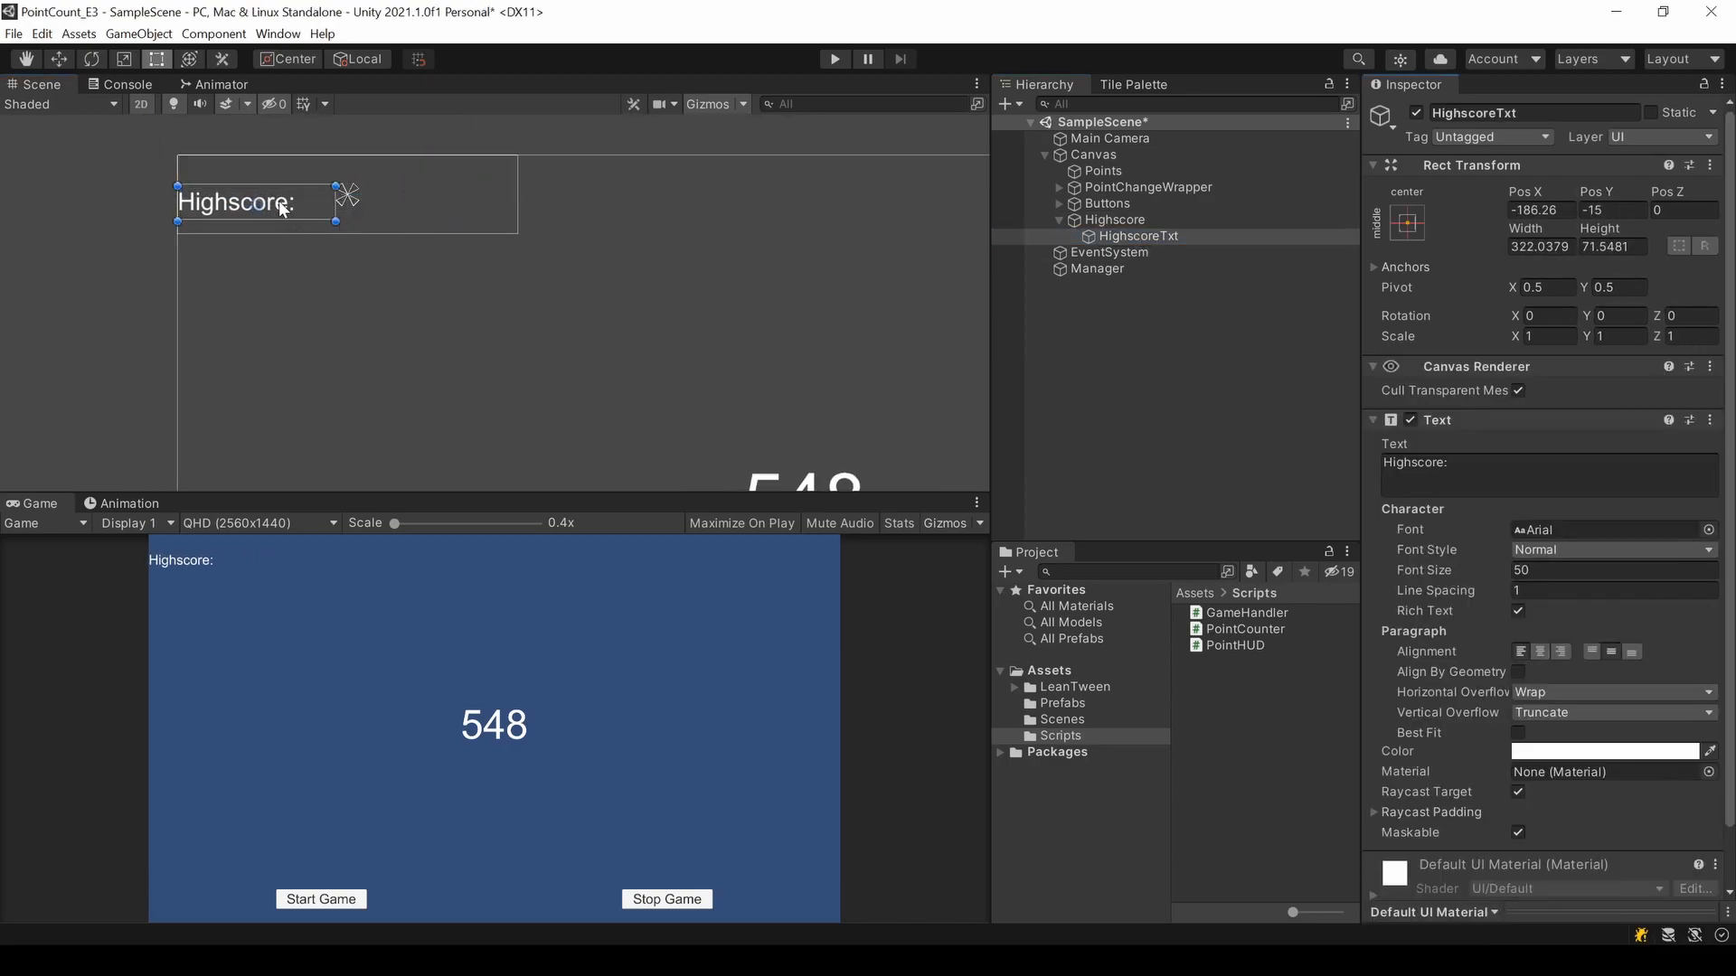
pyautogui.moveTo(1496, 113); pyautogui.dragTo(1598, 118)
pyautogui.write('Value')
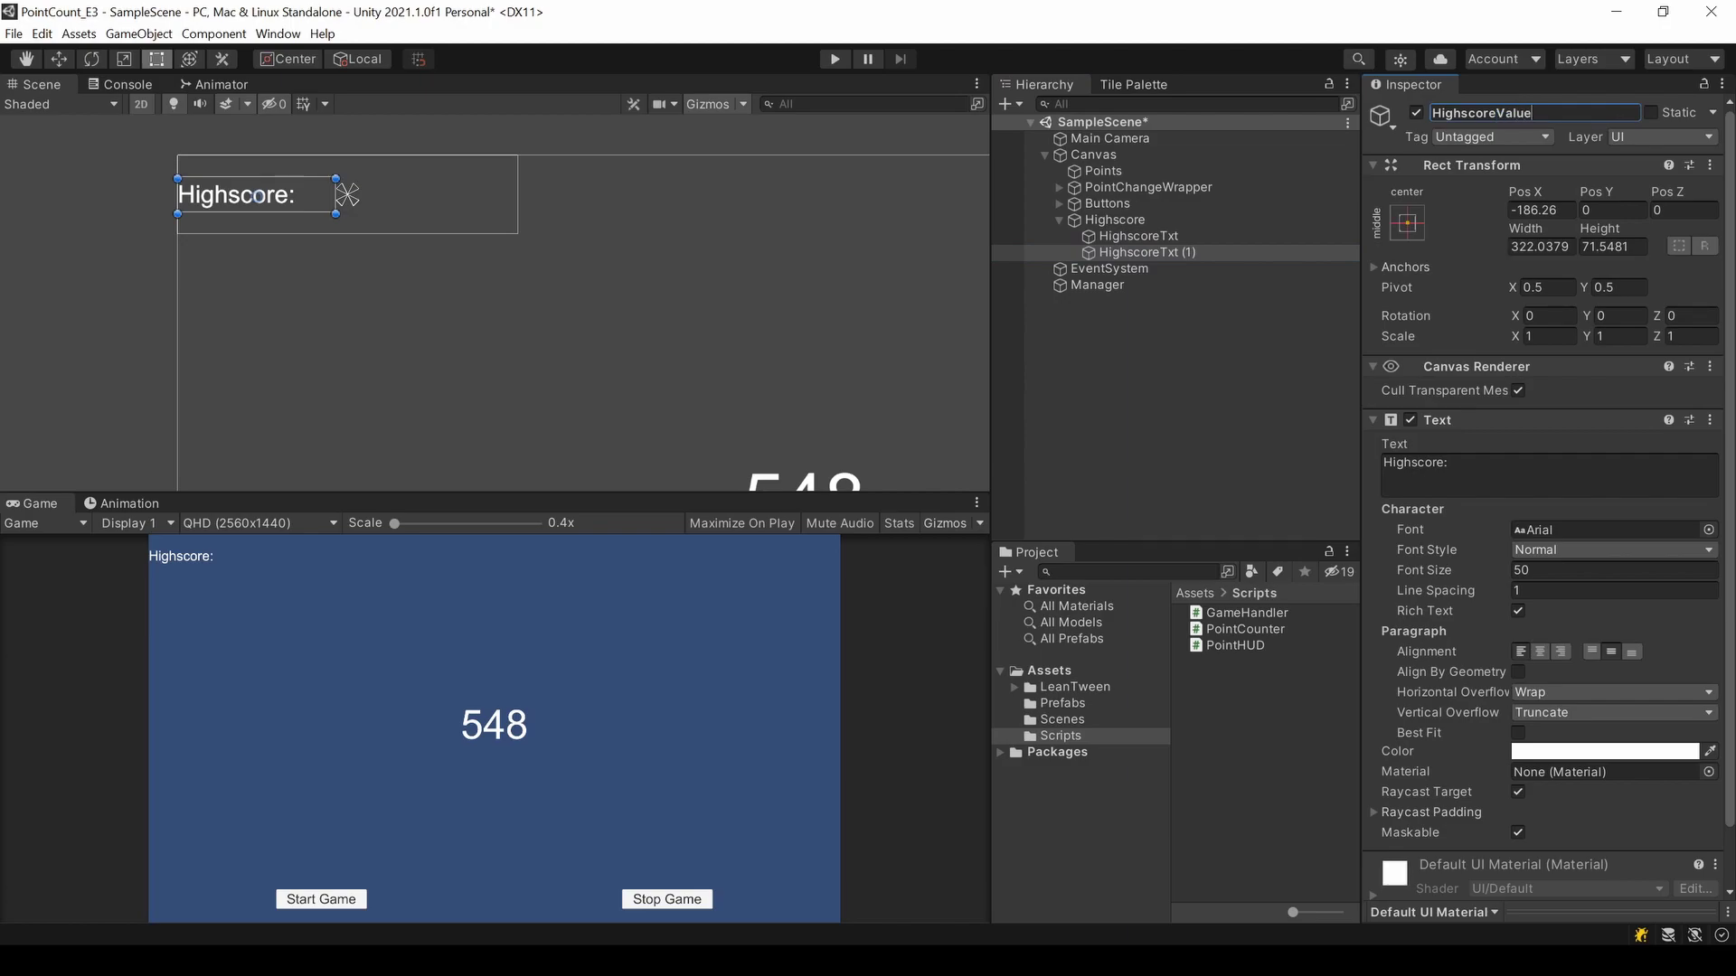
pyautogui.click(1438, 468)
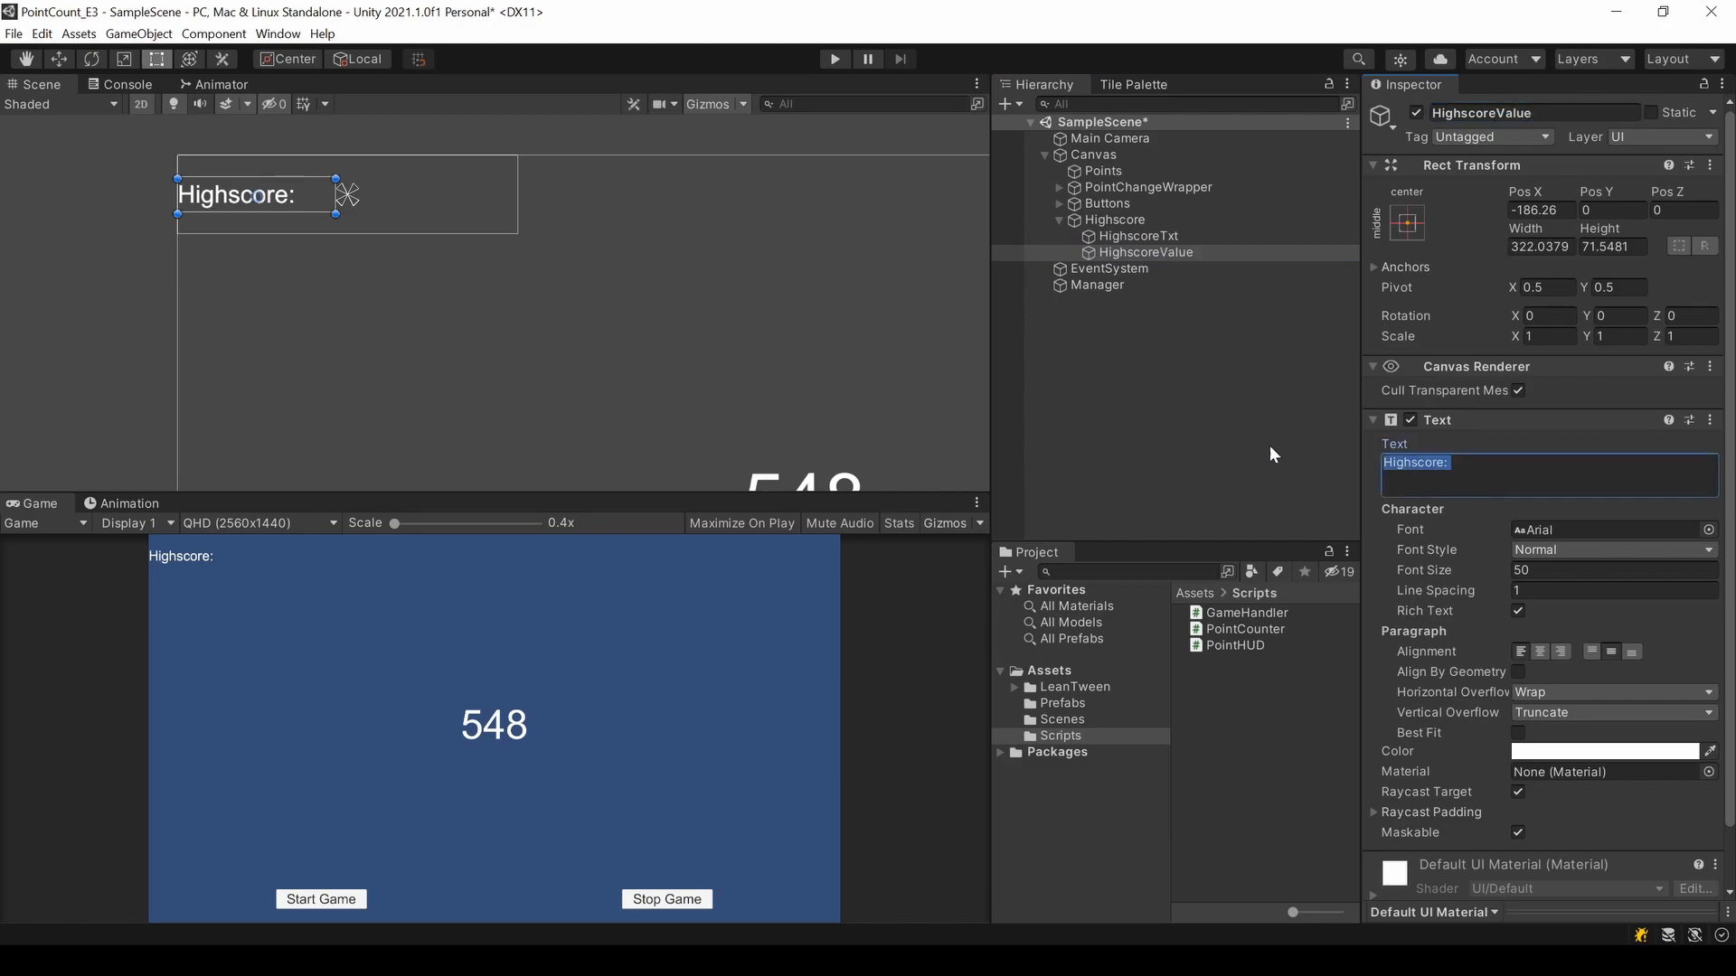
pyautogui.write('10')
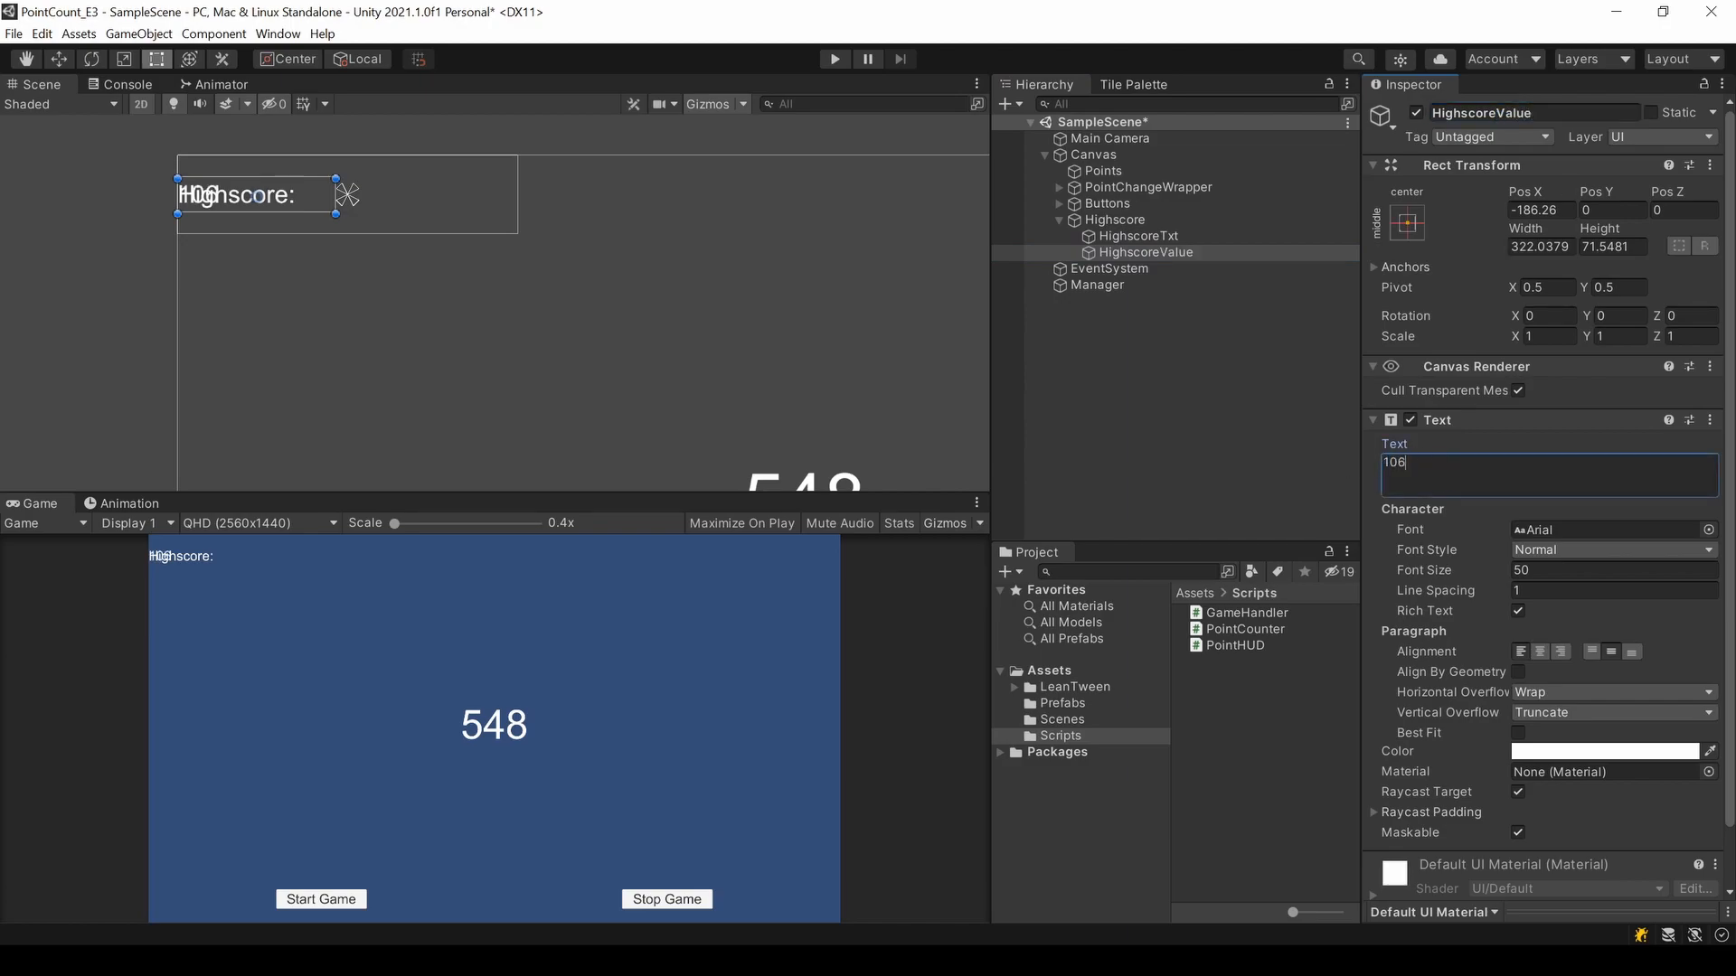
pyautogui.write('5')
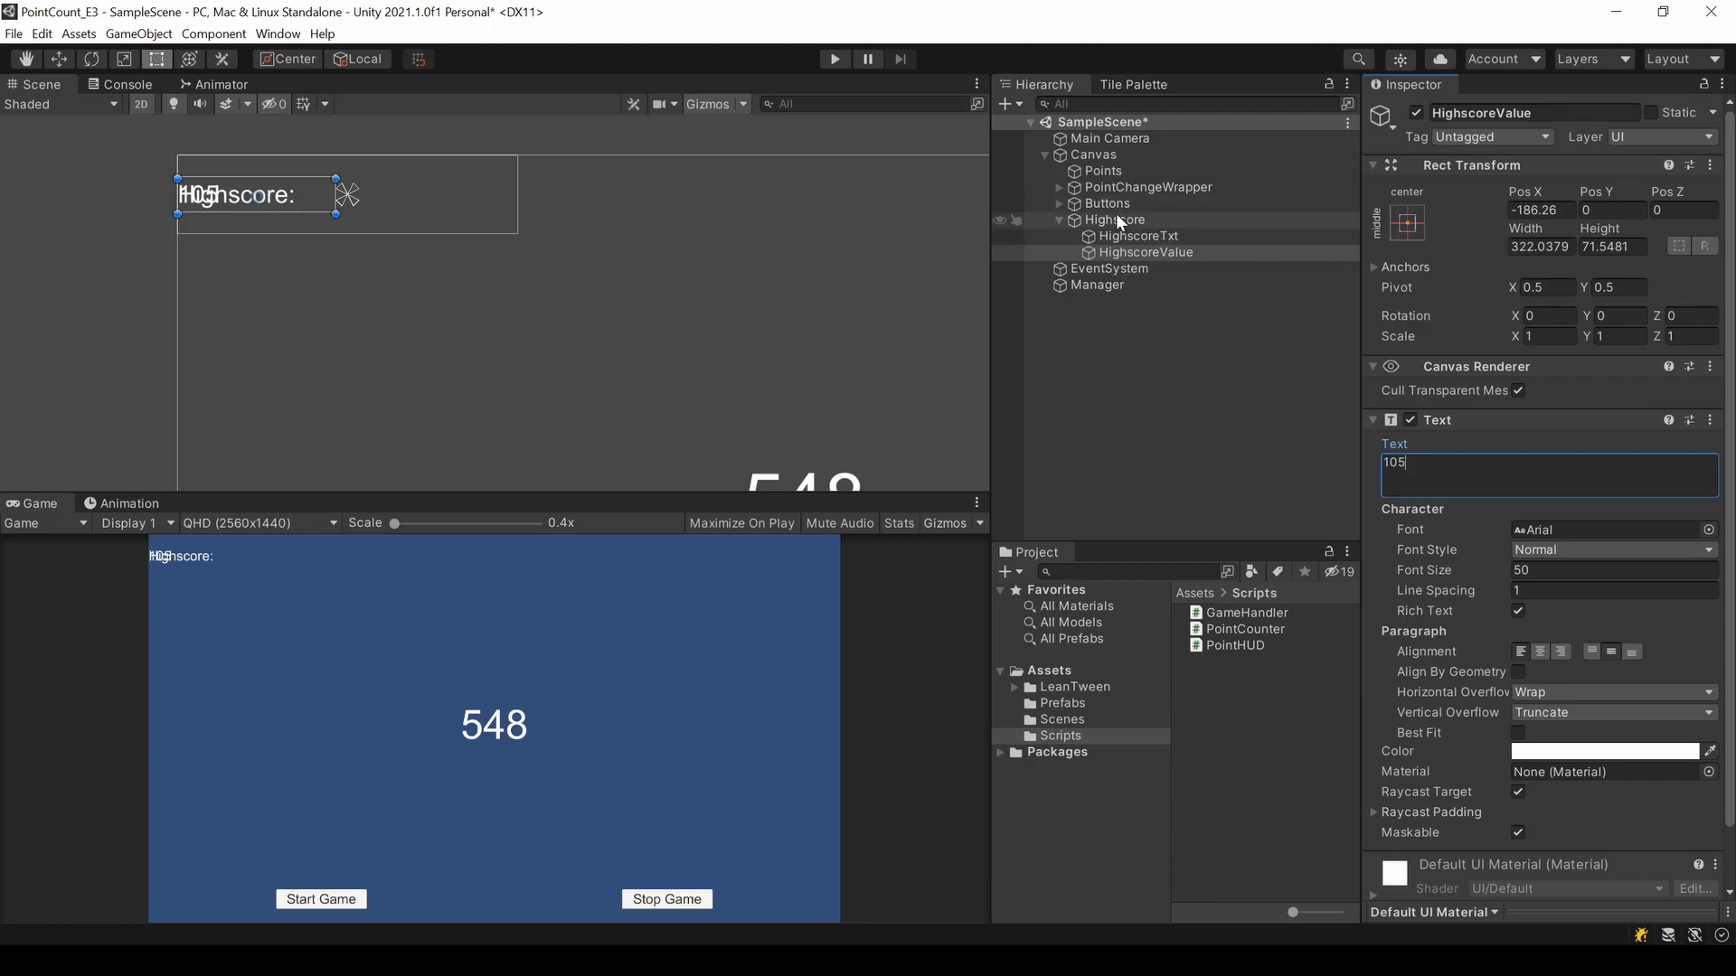
# - Give Highscore a Horizontal Layout Group with Middle Center alignment and Child Force Expand Width off
pyautogui.click(1114, 220)
pyautogui.click(1487, 380)
pyautogui.write('hori')
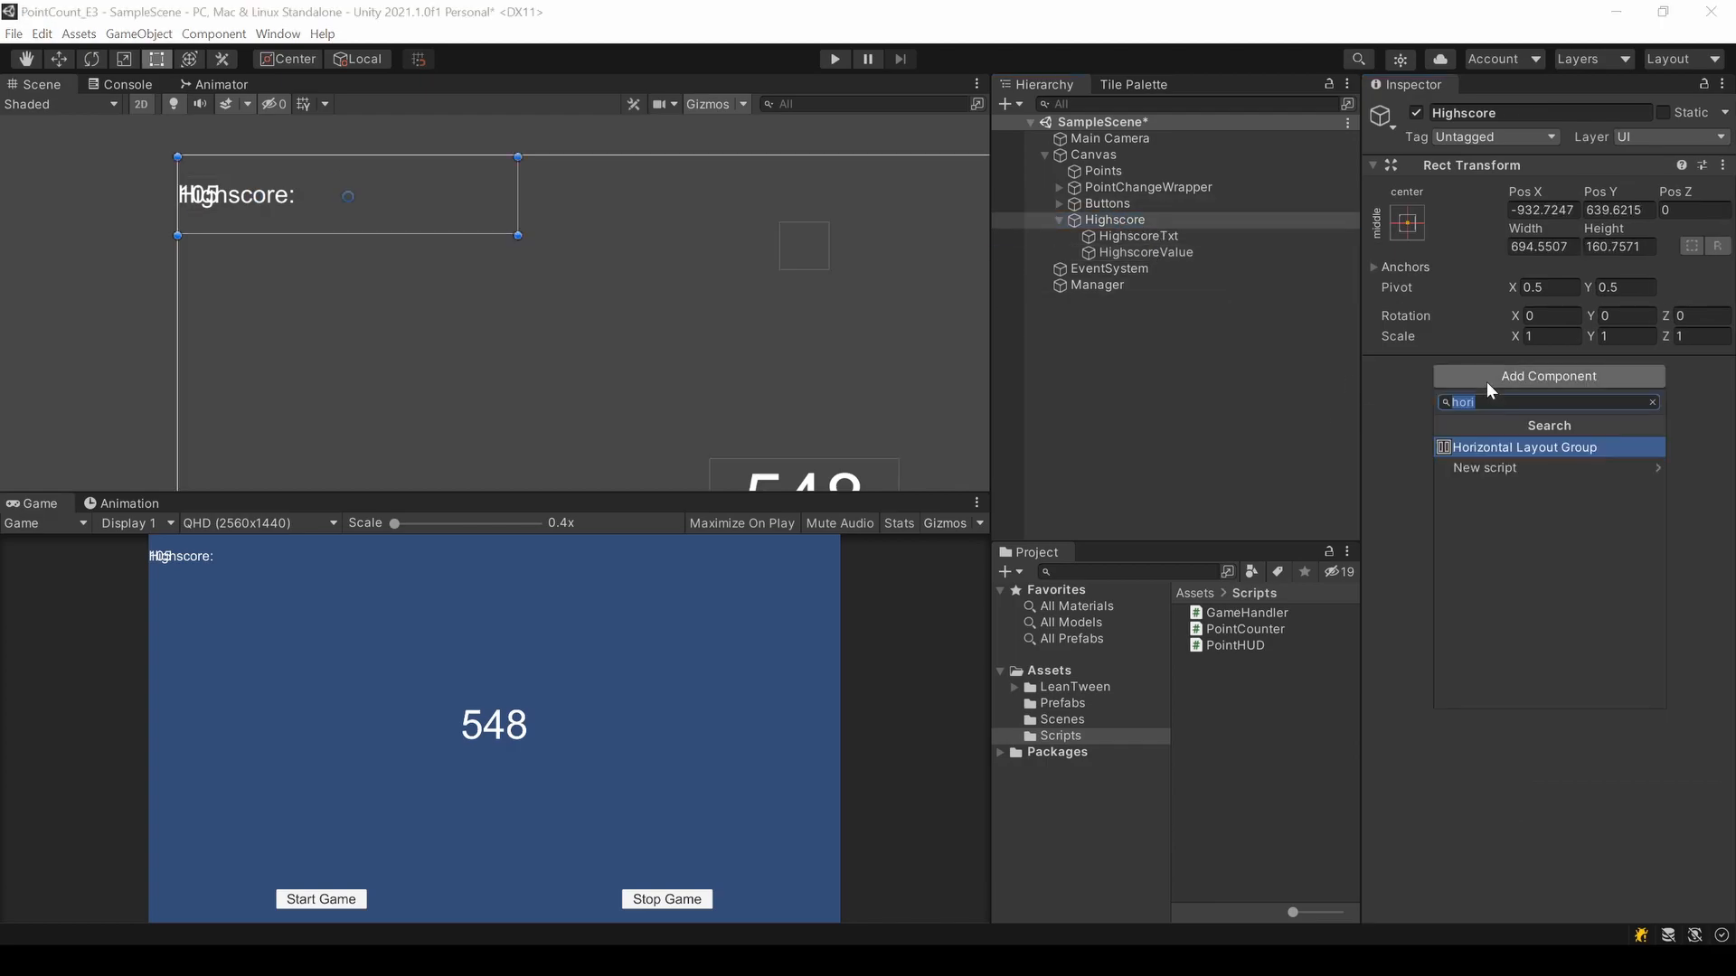
pyautogui.click(1492, 444)
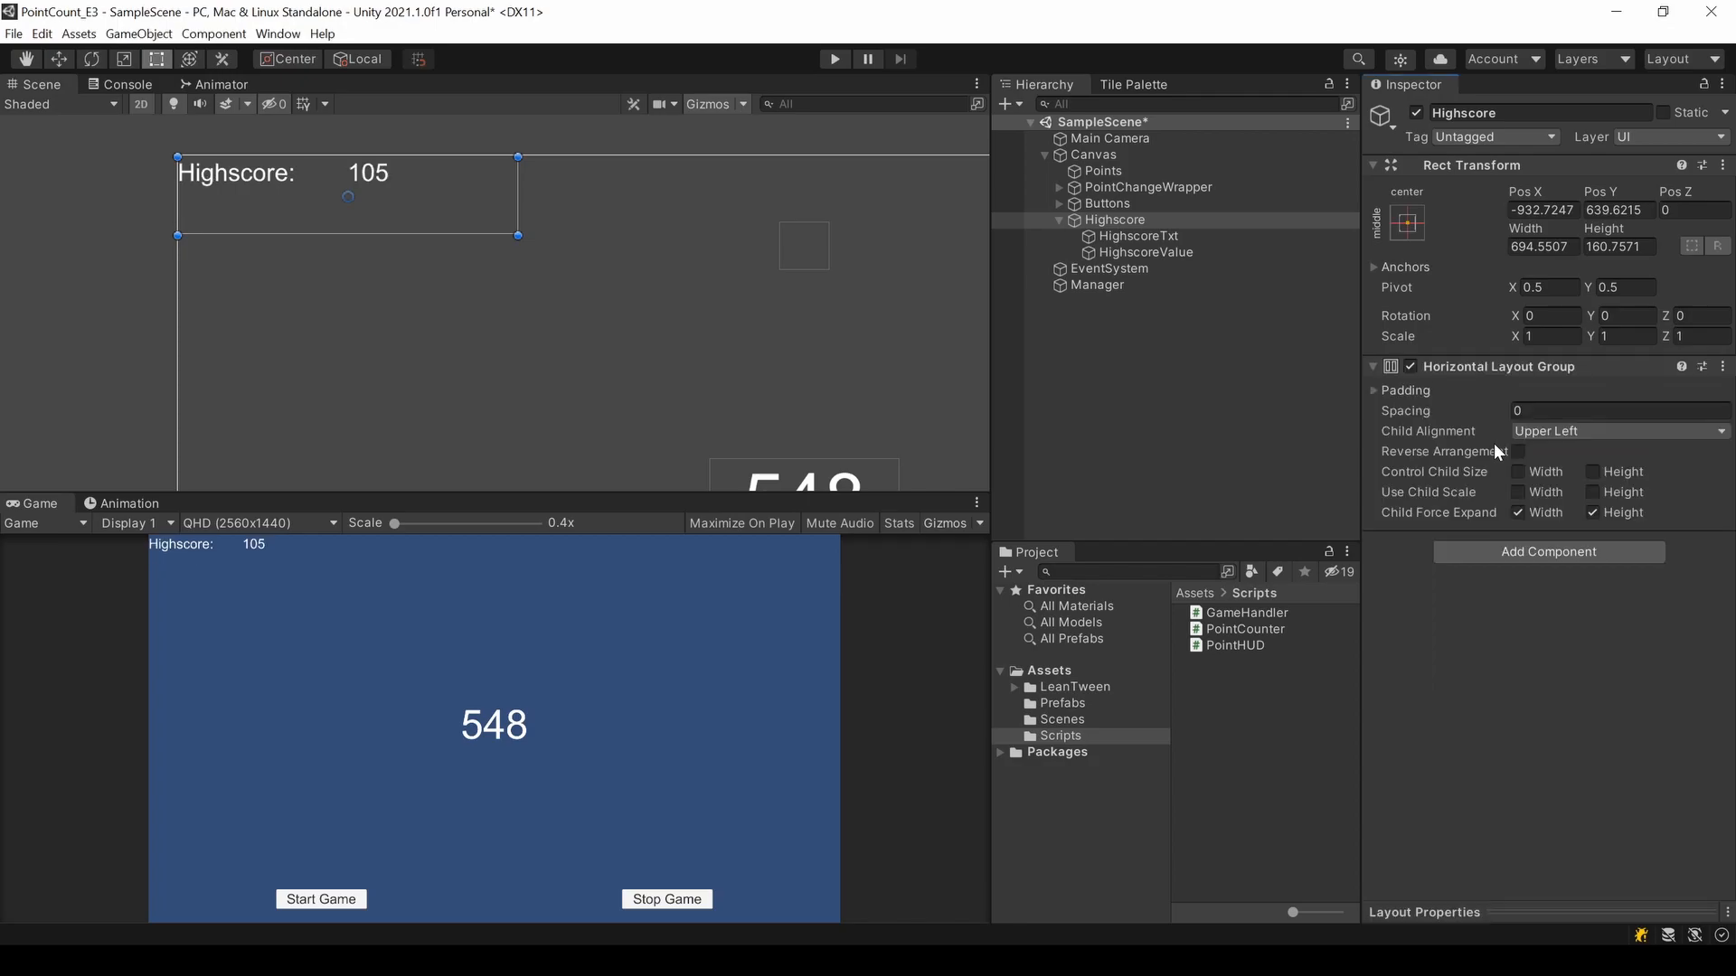
pyautogui.click(1601, 431)
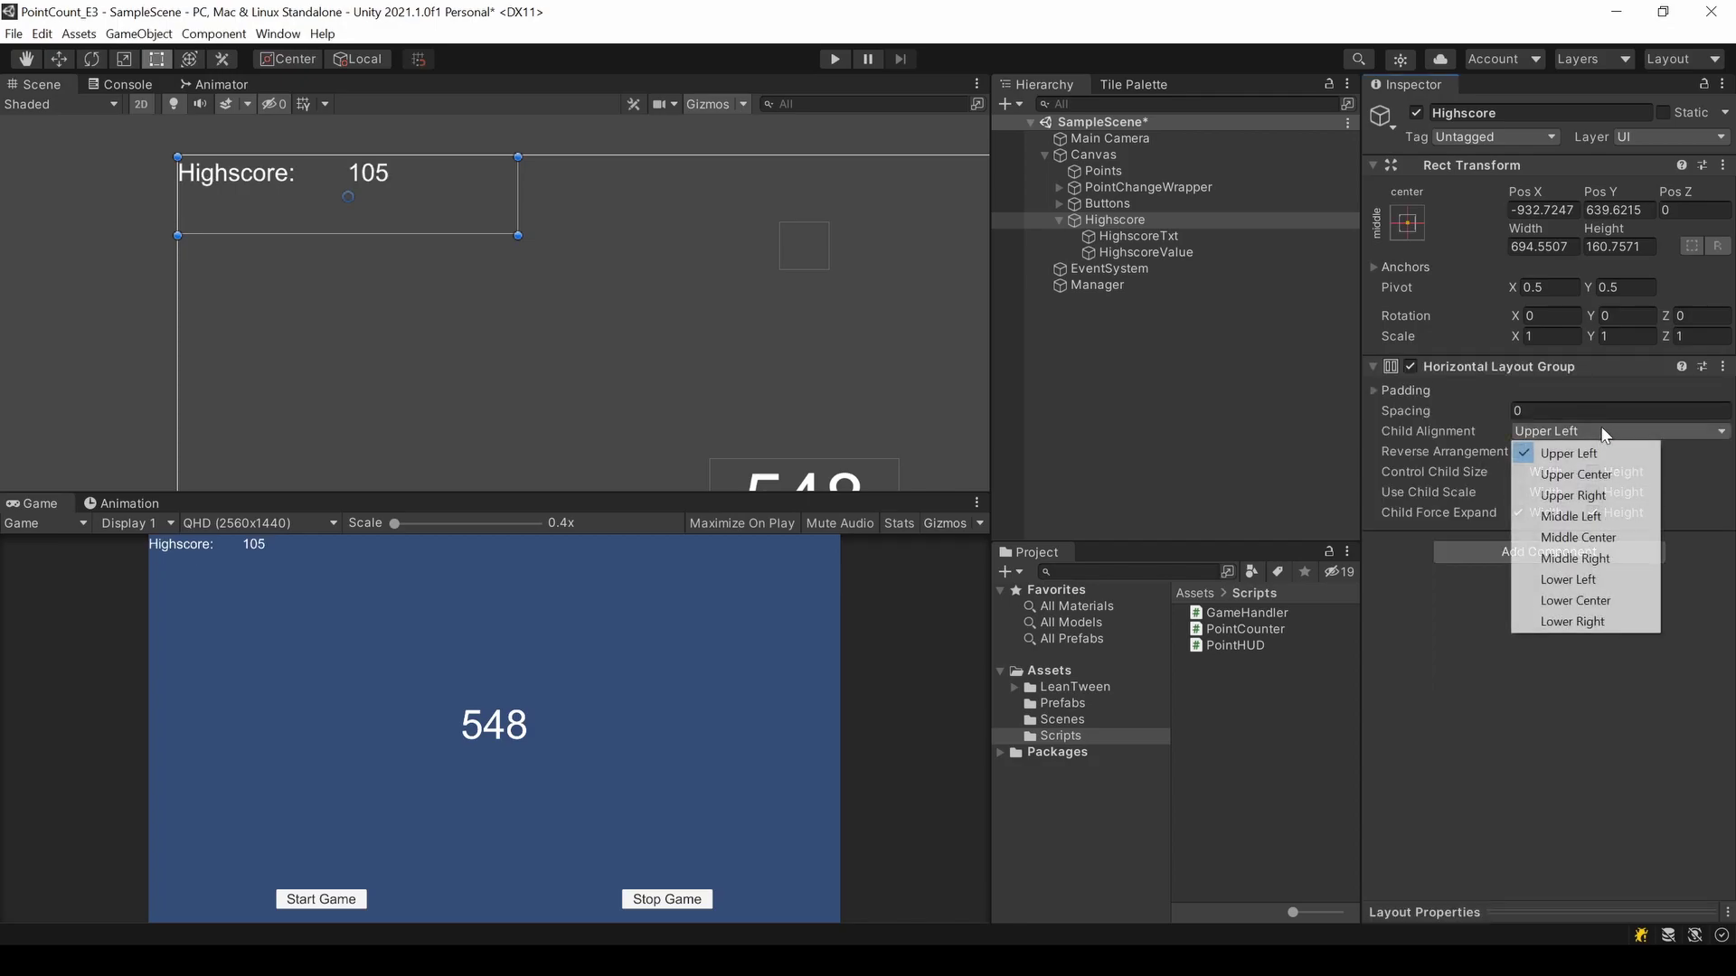
pyautogui.click(1604, 537)
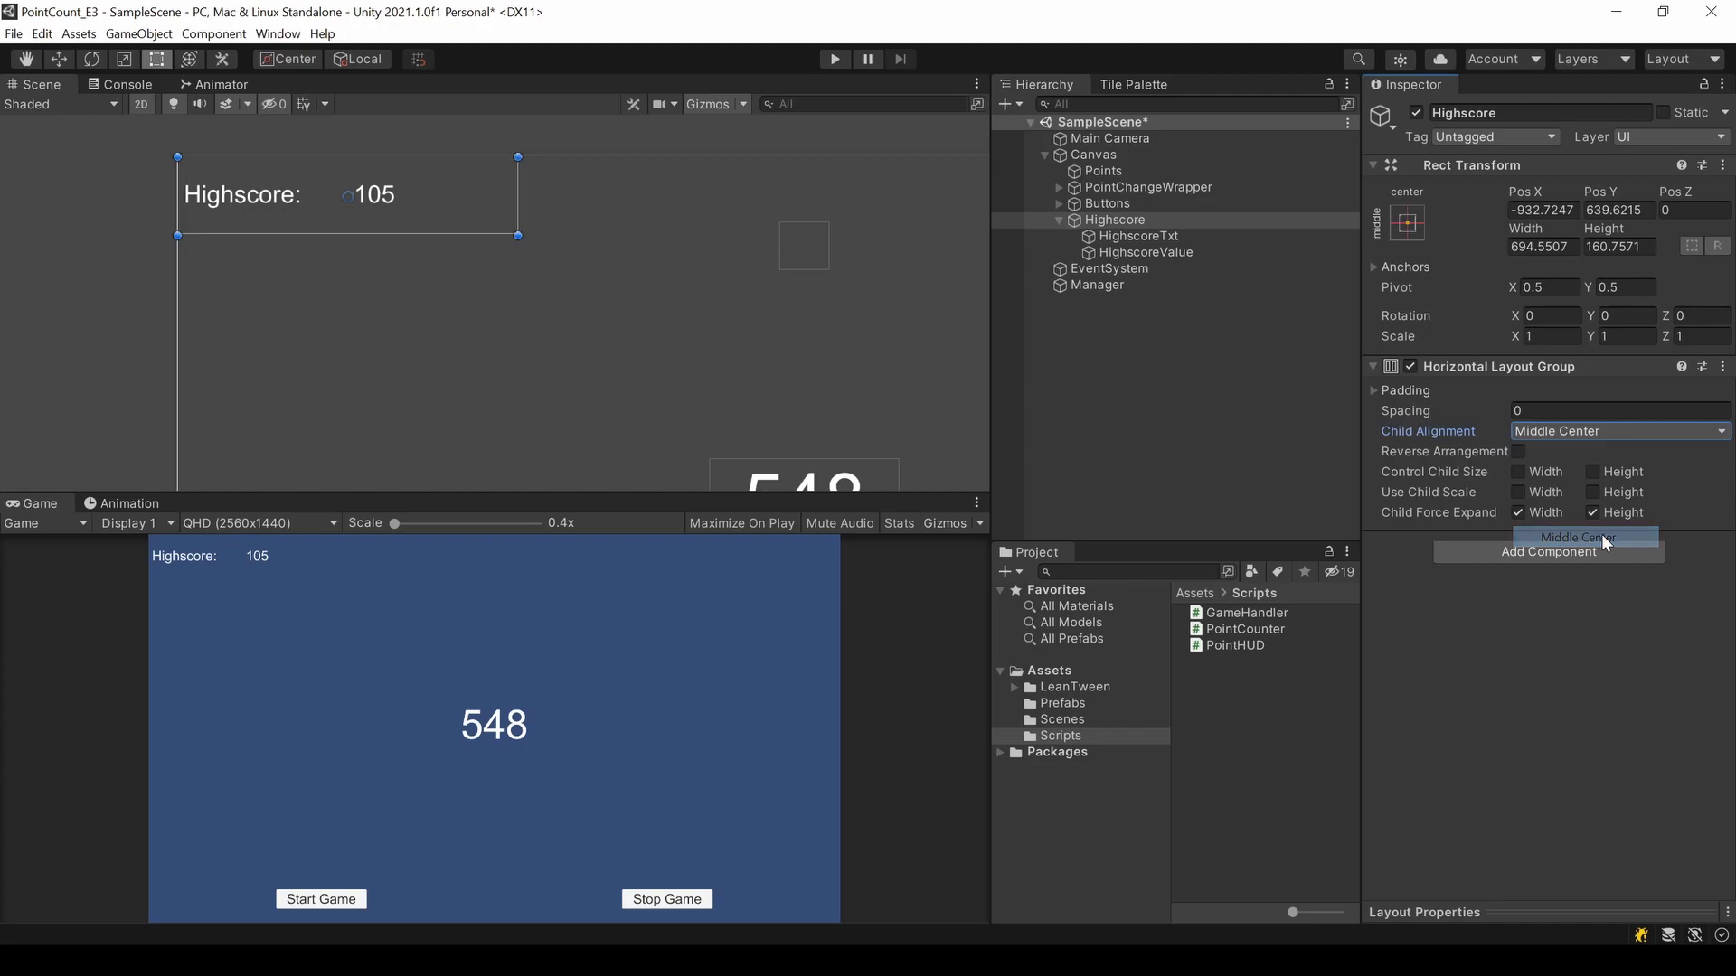
pyautogui.click(1517, 513)
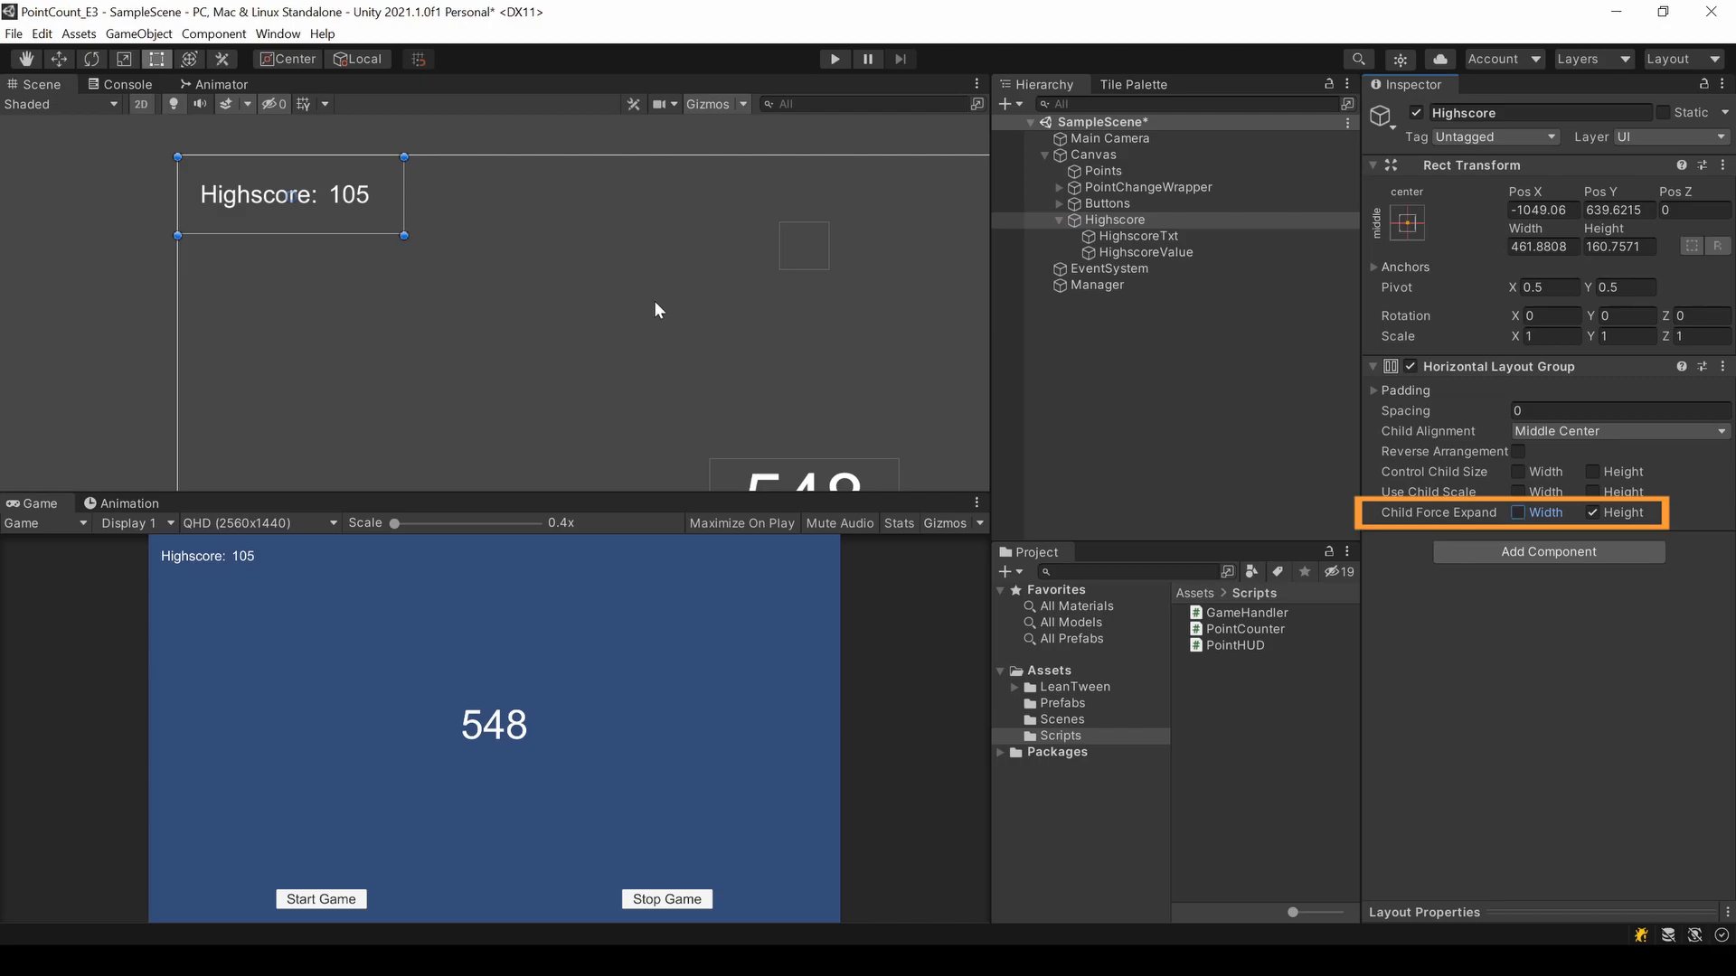
# - Enlarge the Highscore, label and value rects and set the text Font Size to 100 so 'Highscore: 105' shows
pyautogui.moveTo(405, 235); pyautogui.dragTo(617, 269)
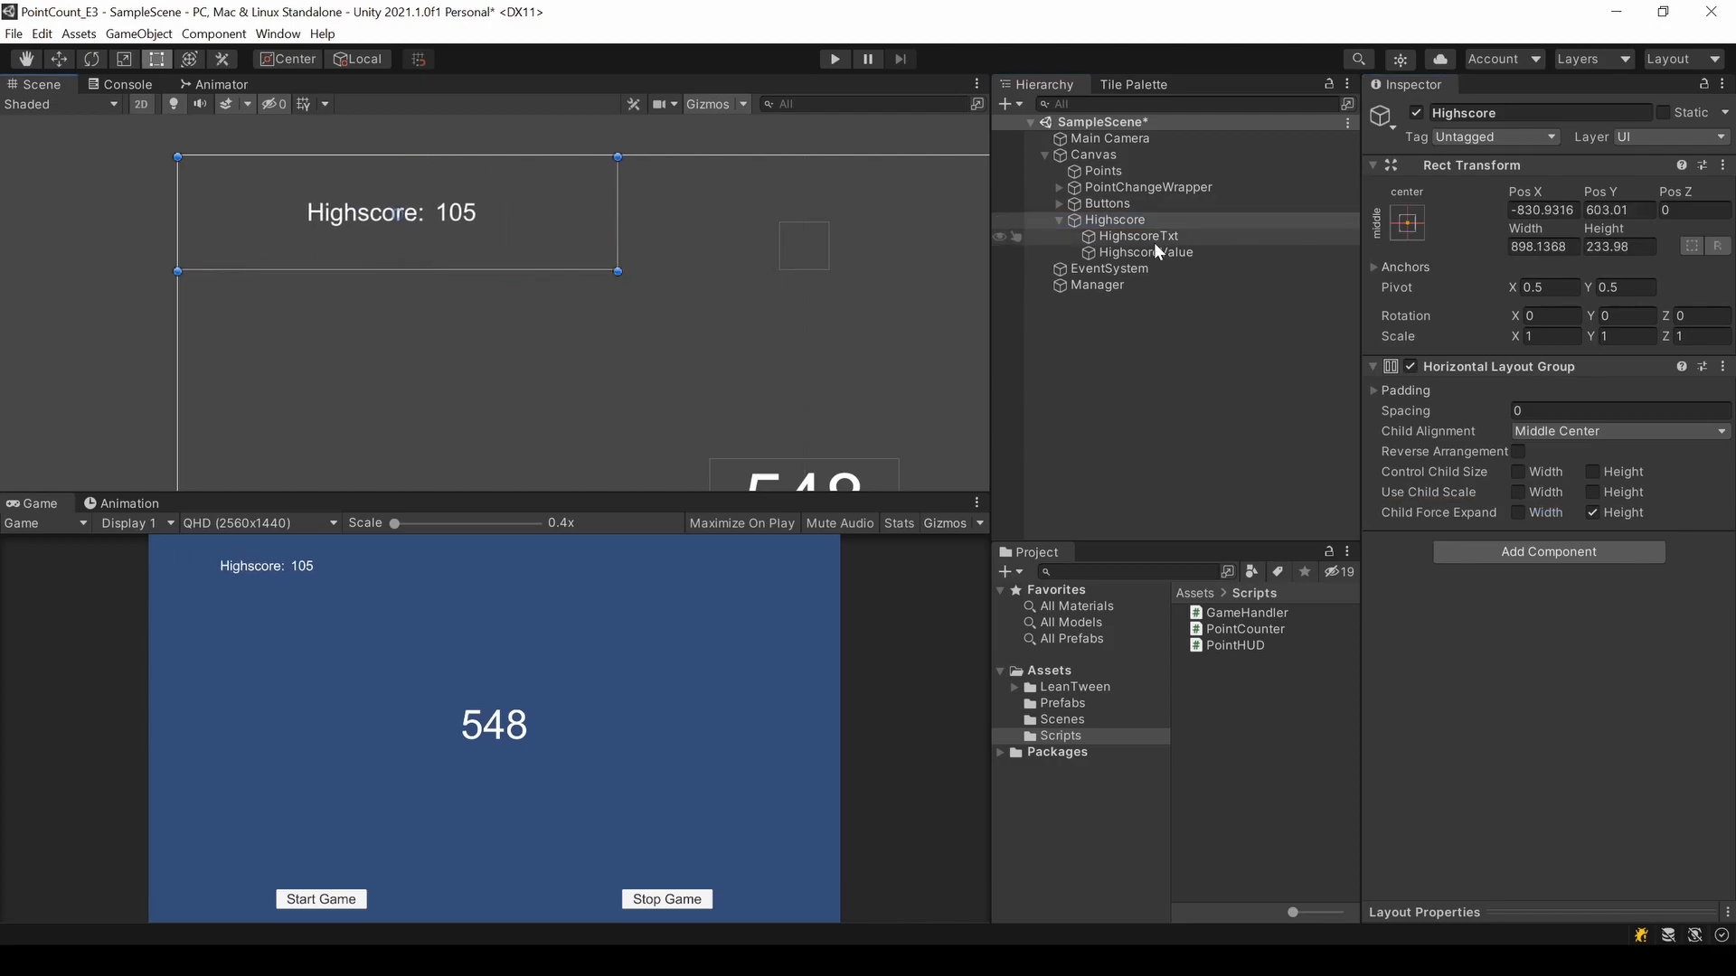
pyautogui.click(1140, 236)
pyautogui.moveTo(1424, 592); pyautogui.dragTo(1492, 591)
pyautogui.click(1146, 253)
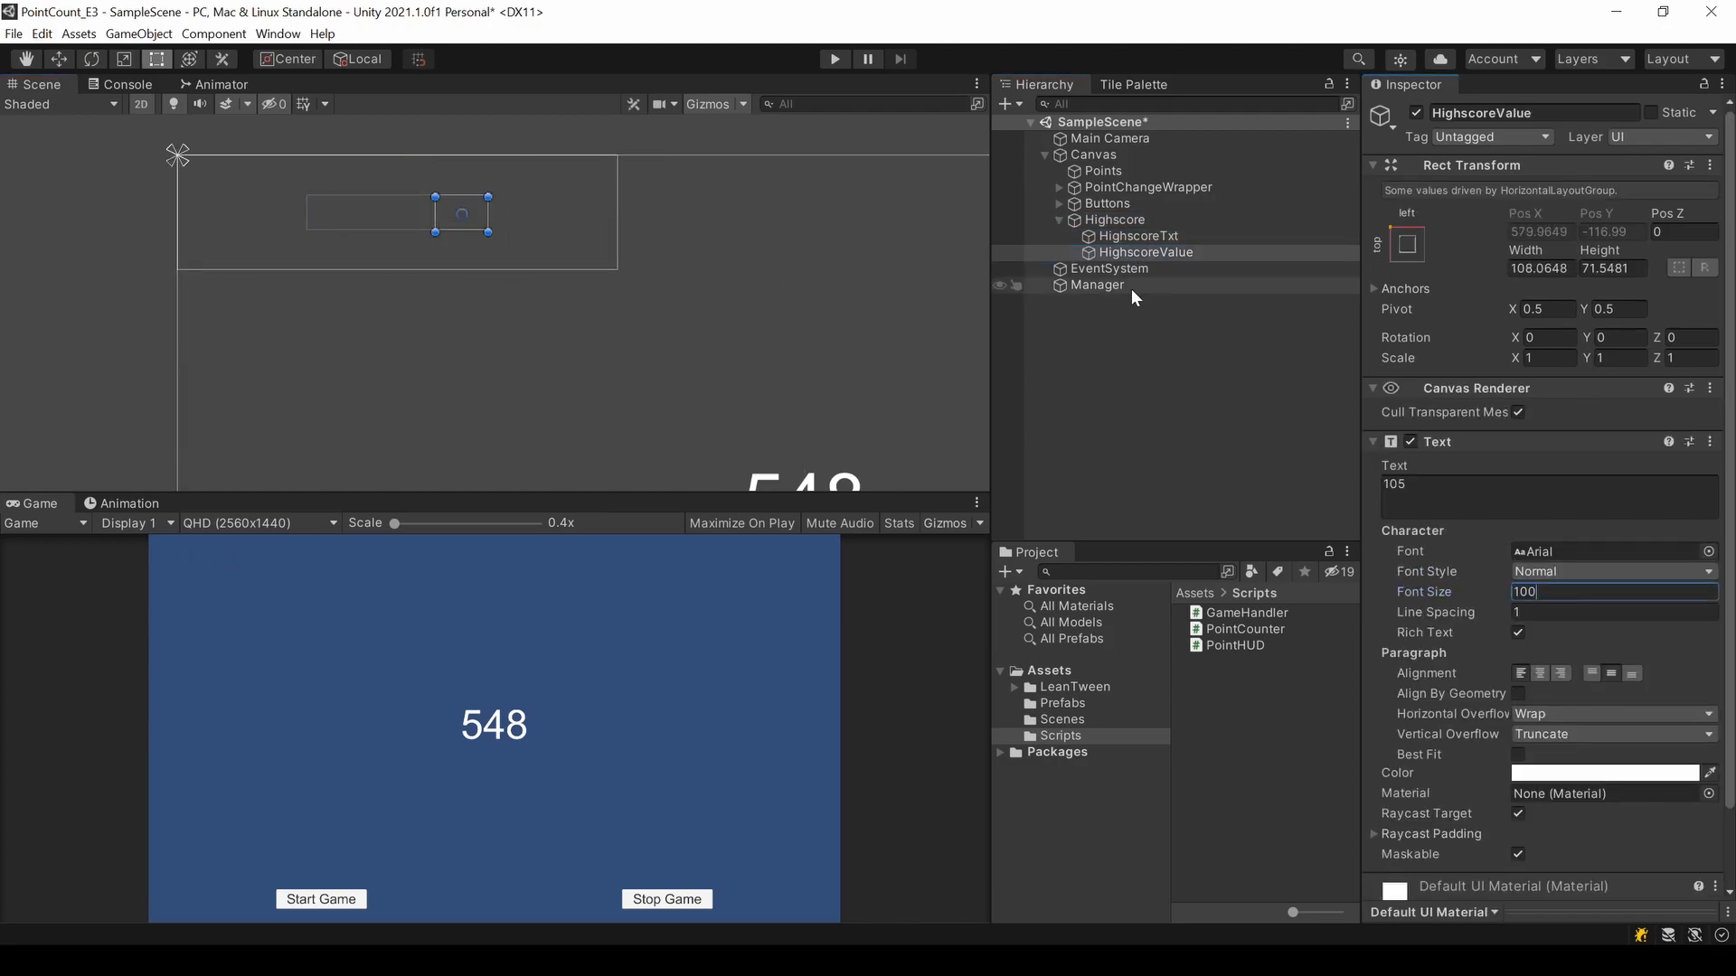
pyautogui.click(1115, 221)
pyautogui.moveTo(426, 226); pyautogui.dragTo(631, 273)
pyautogui.click(556, 227)
pyautogui.click(553, 417)
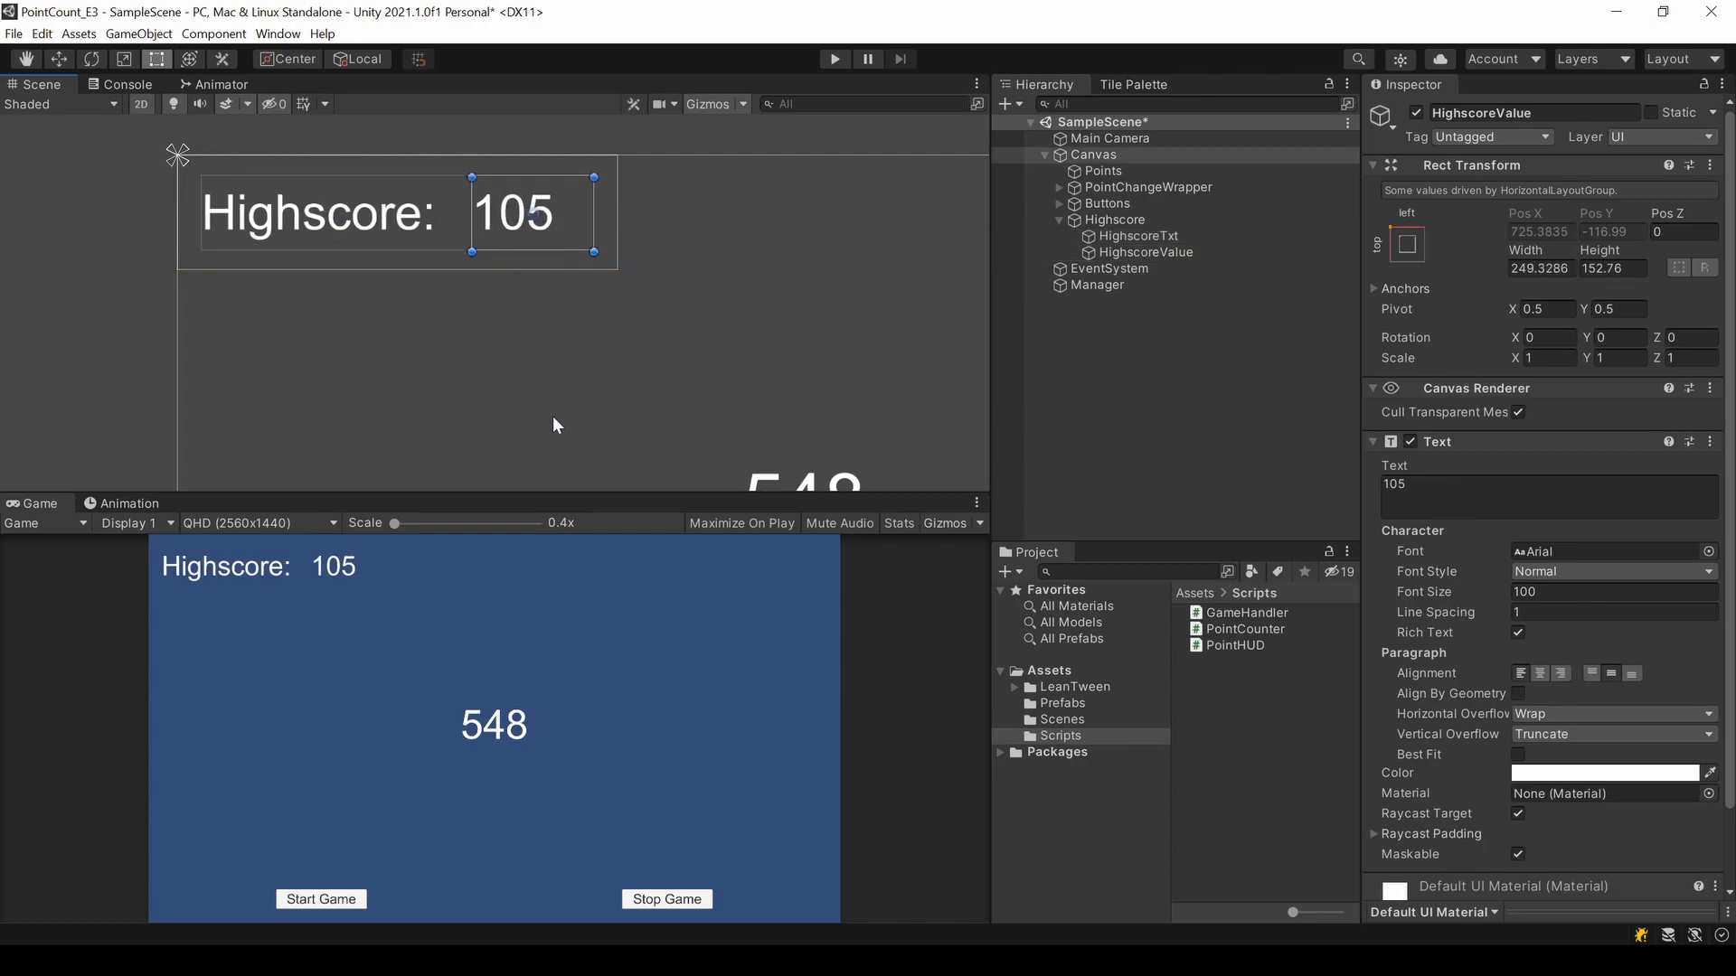
# - Create a C# script named HighscoreHandler in Scripts and open it in Visual Studio Code
pyautogui.rightClick(1242, 697)
pyautogui.moveTo(1370, 240)
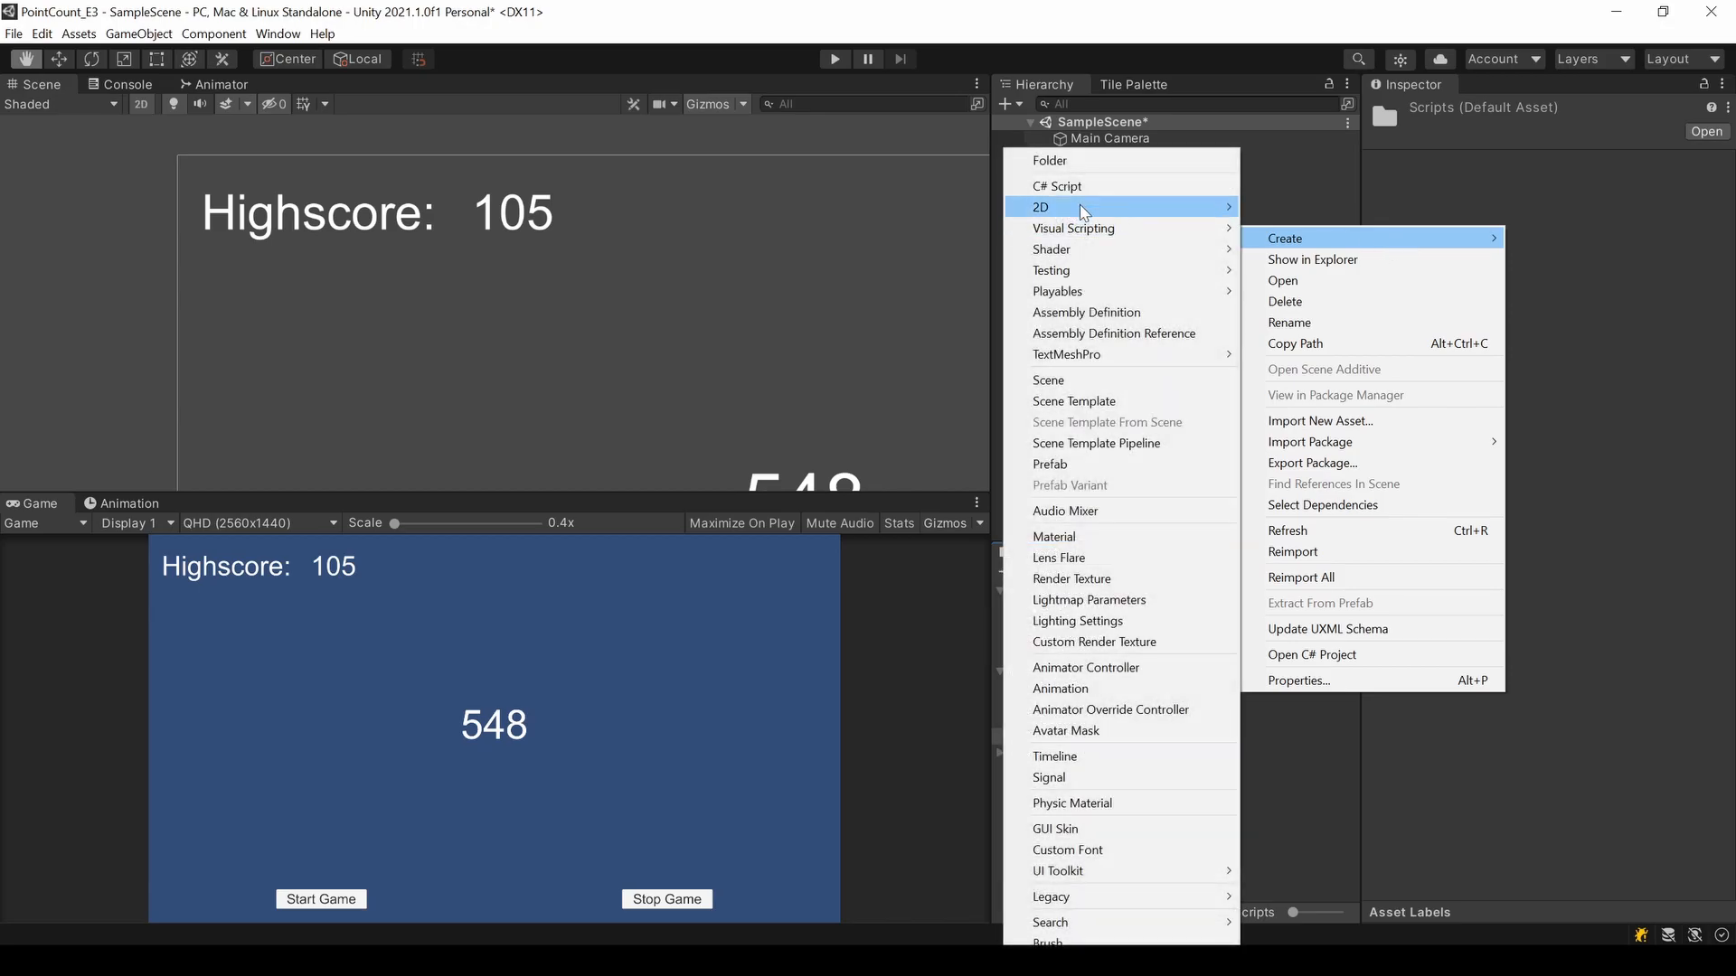
pyautogui.click(1078, 189)
pyautogui.write('High')
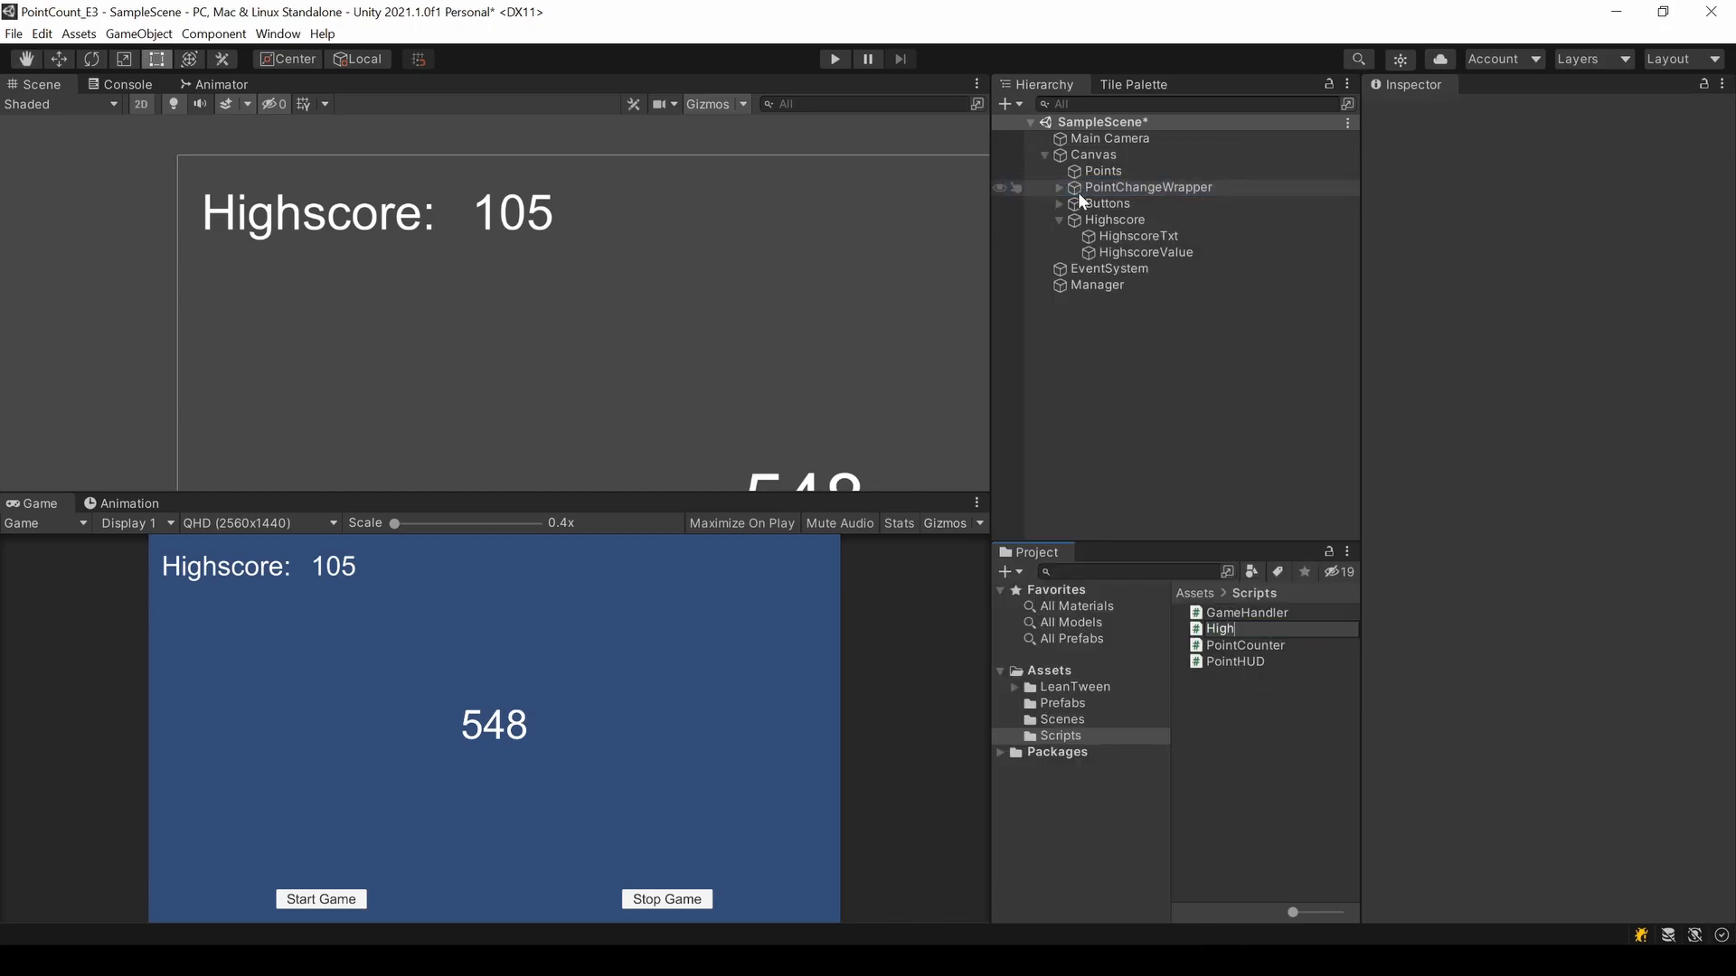
pyautogui.write('scoreHandler')
pyautogui.press('Return')
pyautogui.press('Return')
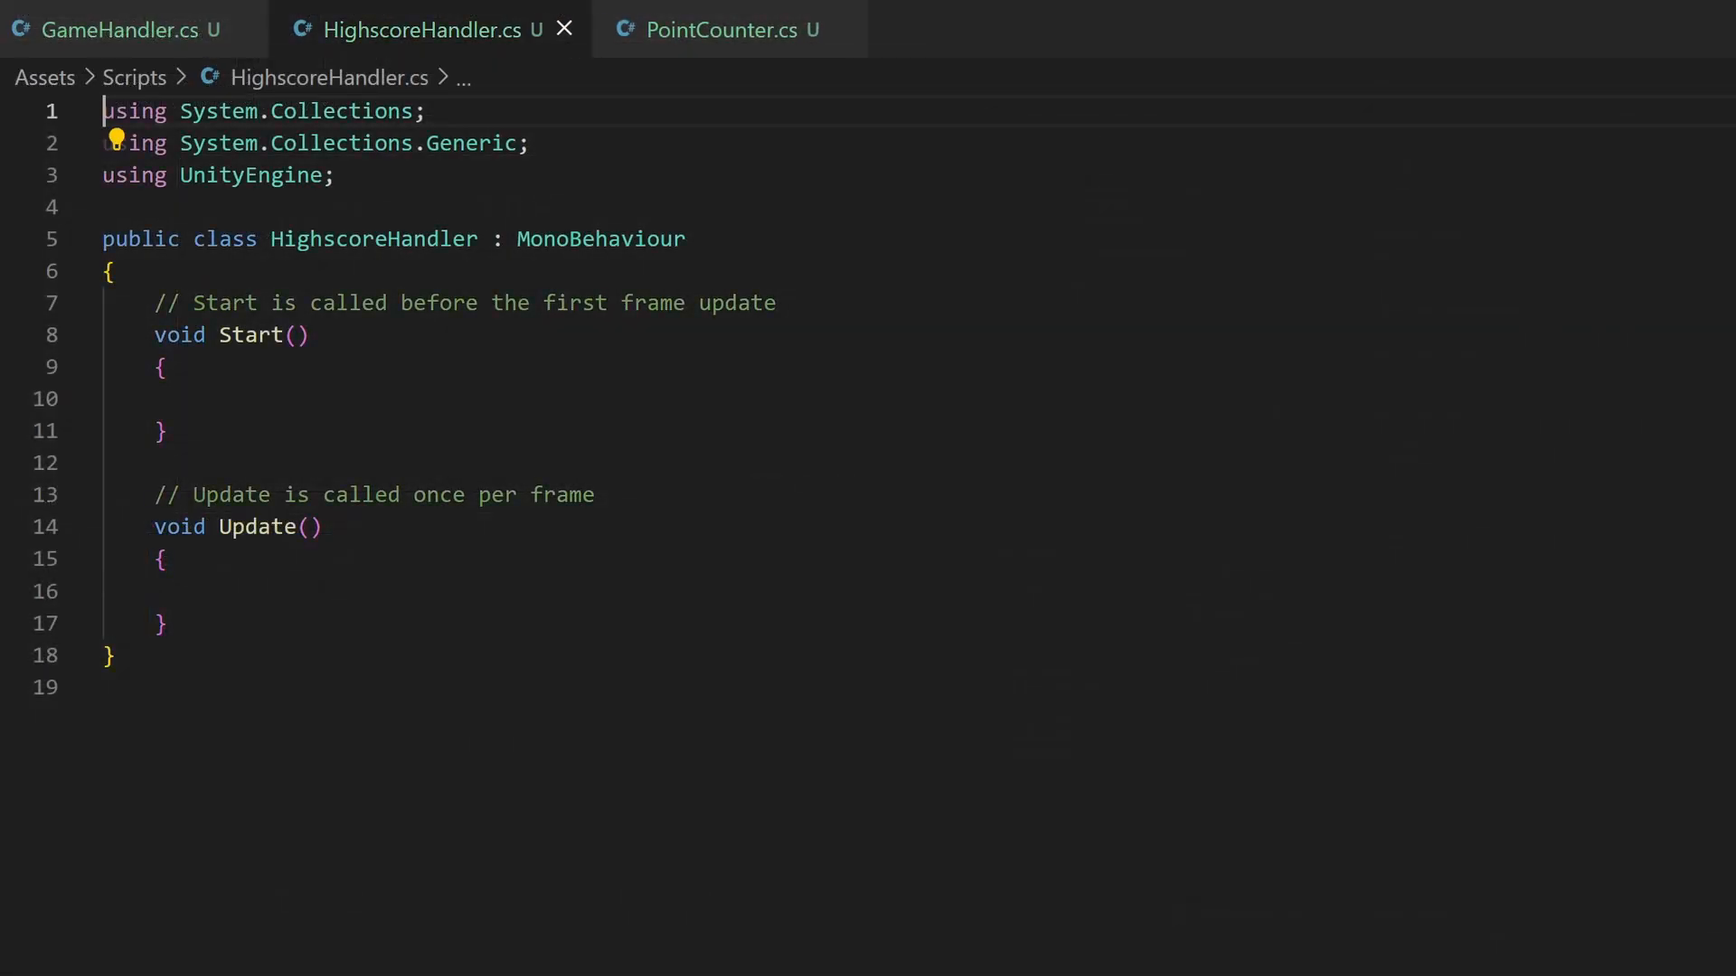
# - Replace the default methods with an int highscore field and an empty Start method
pyautogui.moveTo(167, 623); pyautogui.dragTo(155, 303)
pyautogui.press('BackSpace')
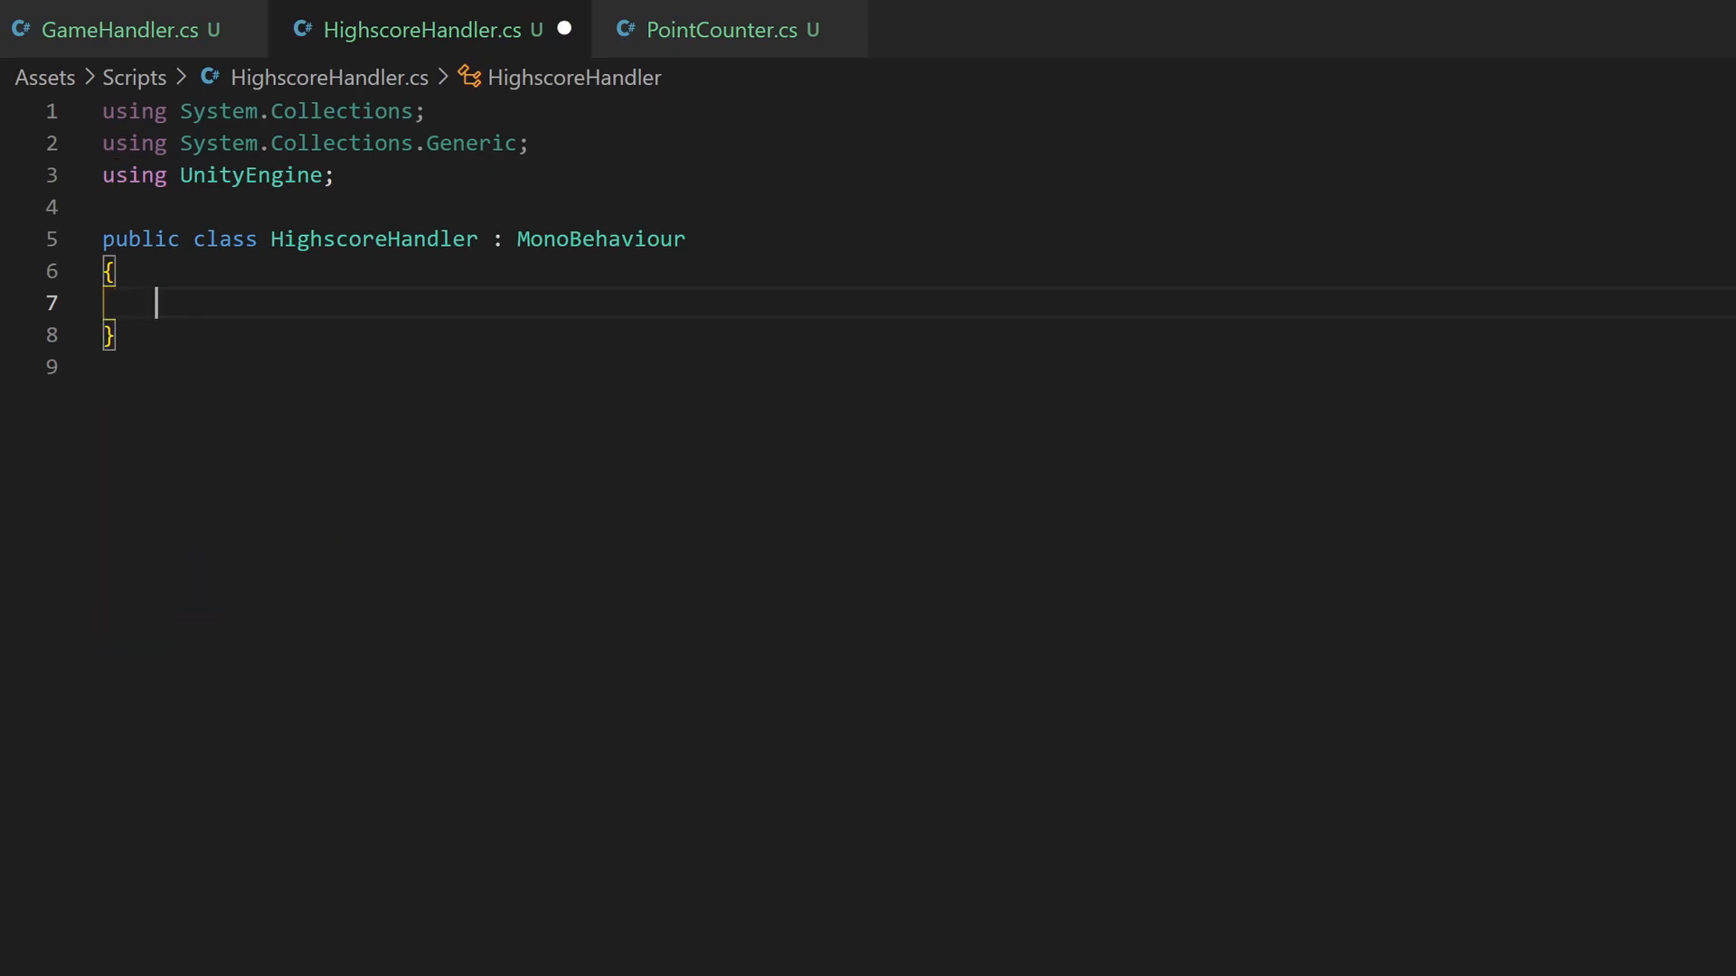
pyautogui.hotkey('ctrl', 's')
pyautogui.press('Tab')
pyautogui.write('in')
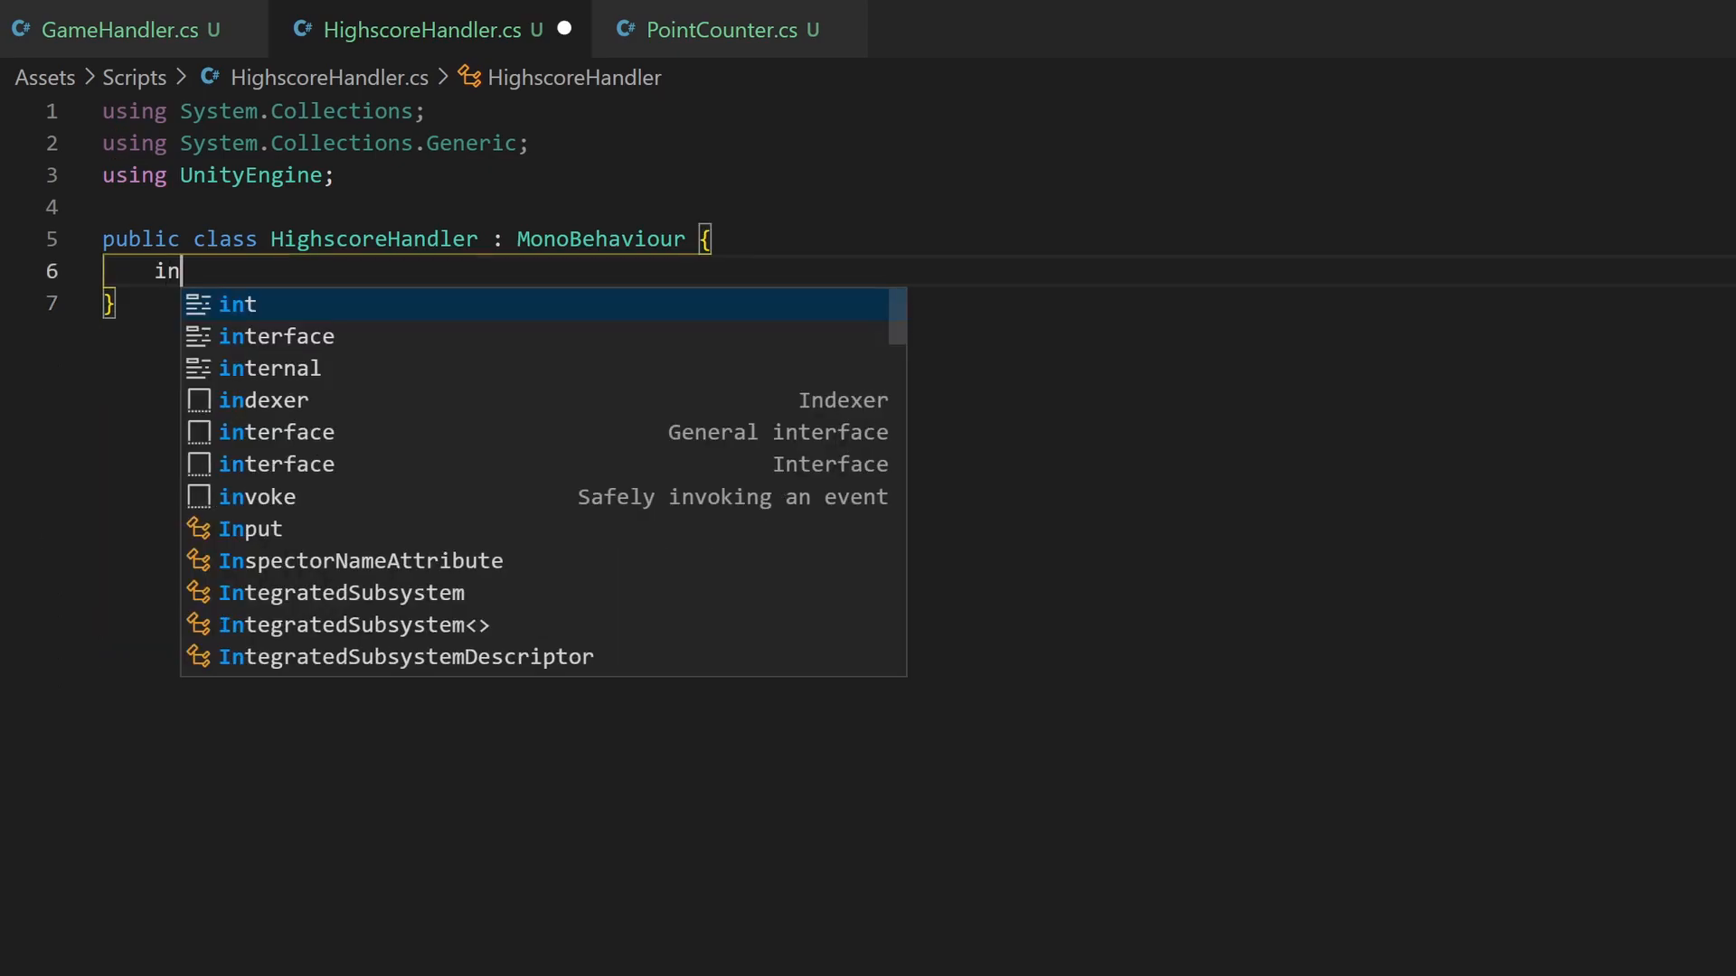
pyautogui.write('t highscore;')
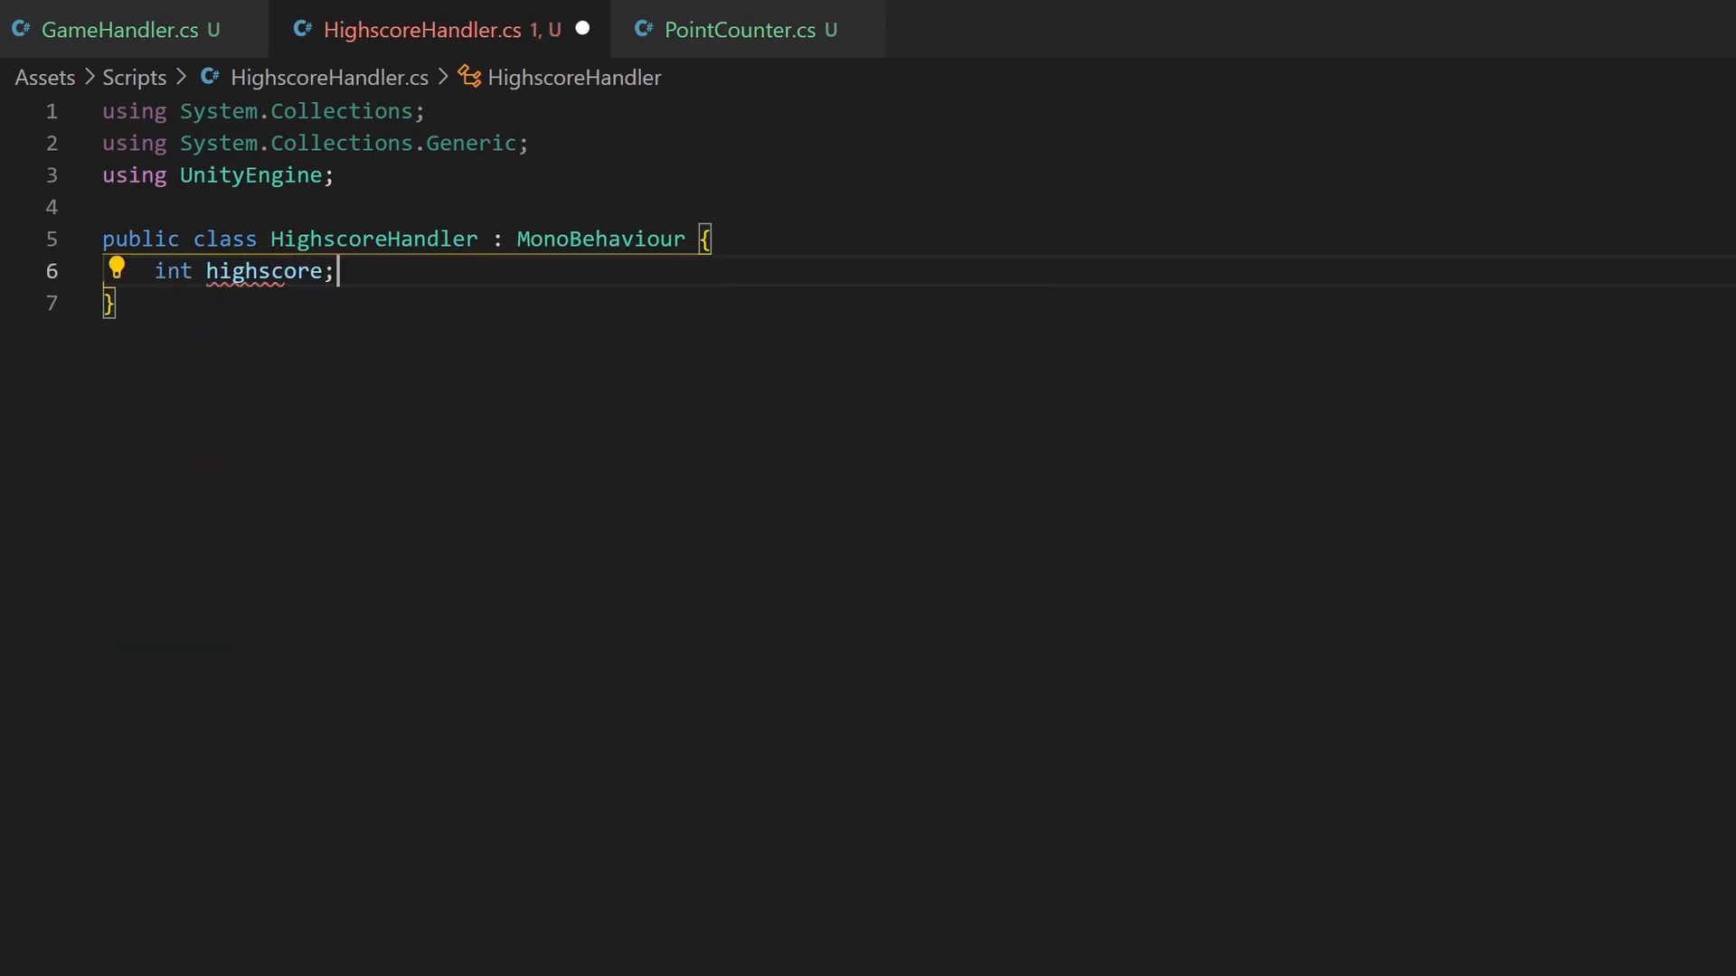
pyautogui.press('Return')
pyautogui.press('Return')
pyautogui.write('start')
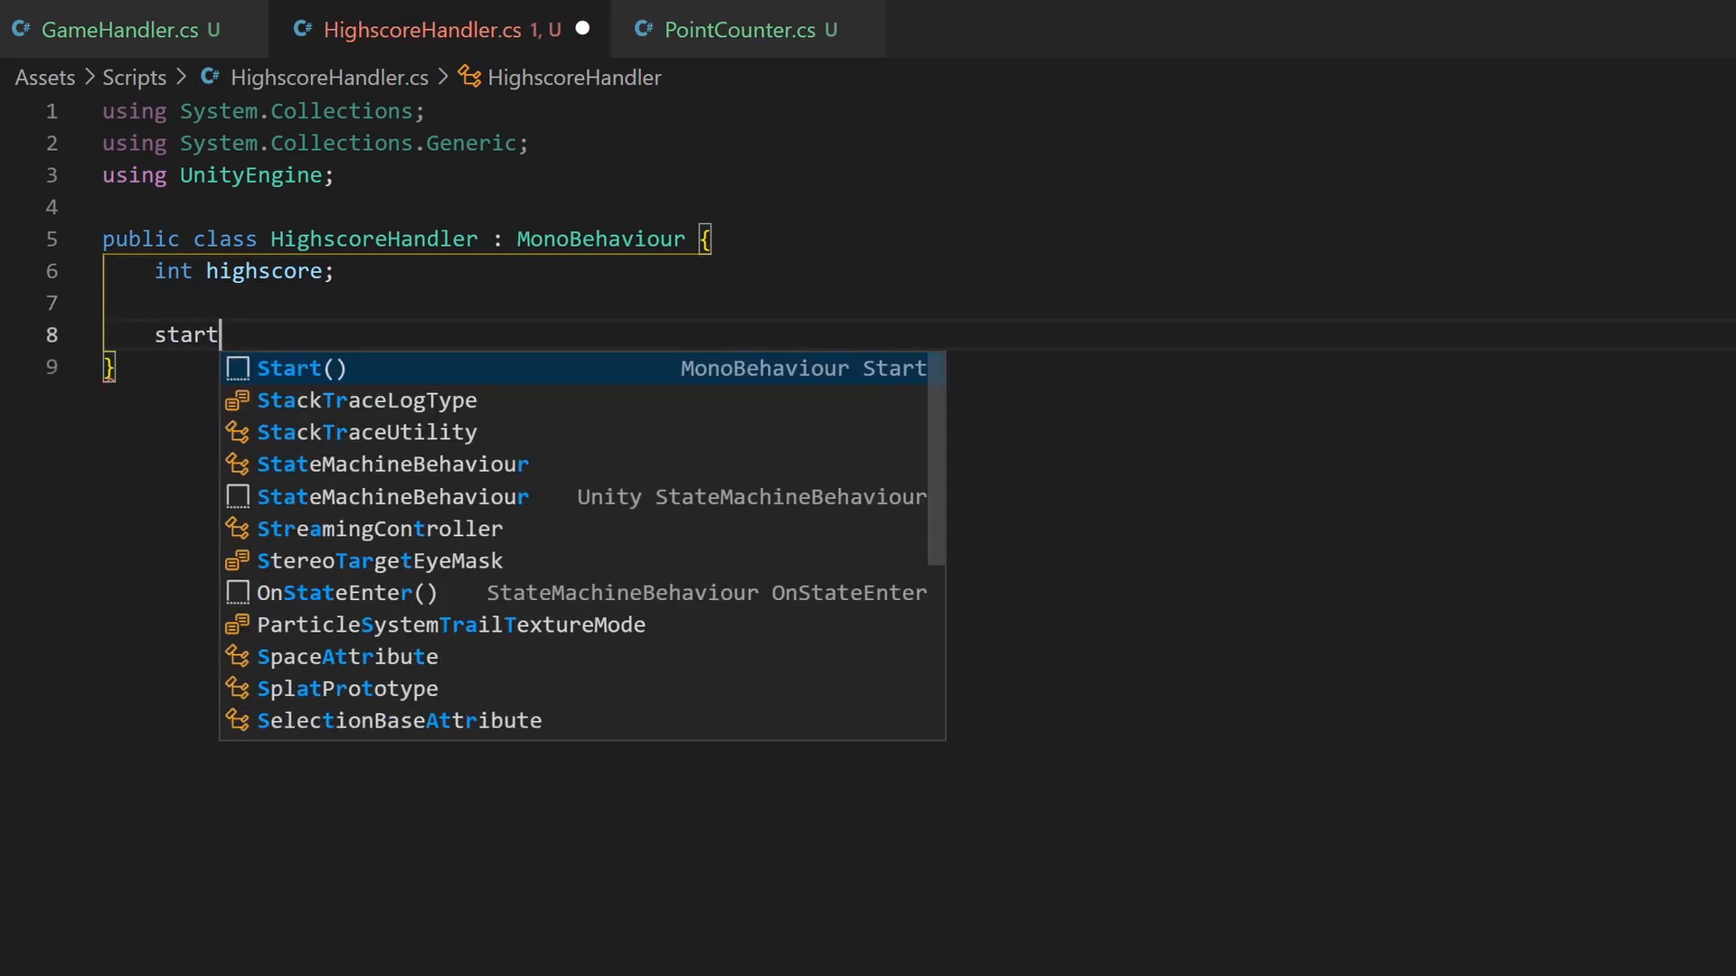
pyautogui.press('Return')
pyautogui.press('Down')
pyautogui.press('Return')
pyautogui.press('Return')
pyautogui.write('priv')
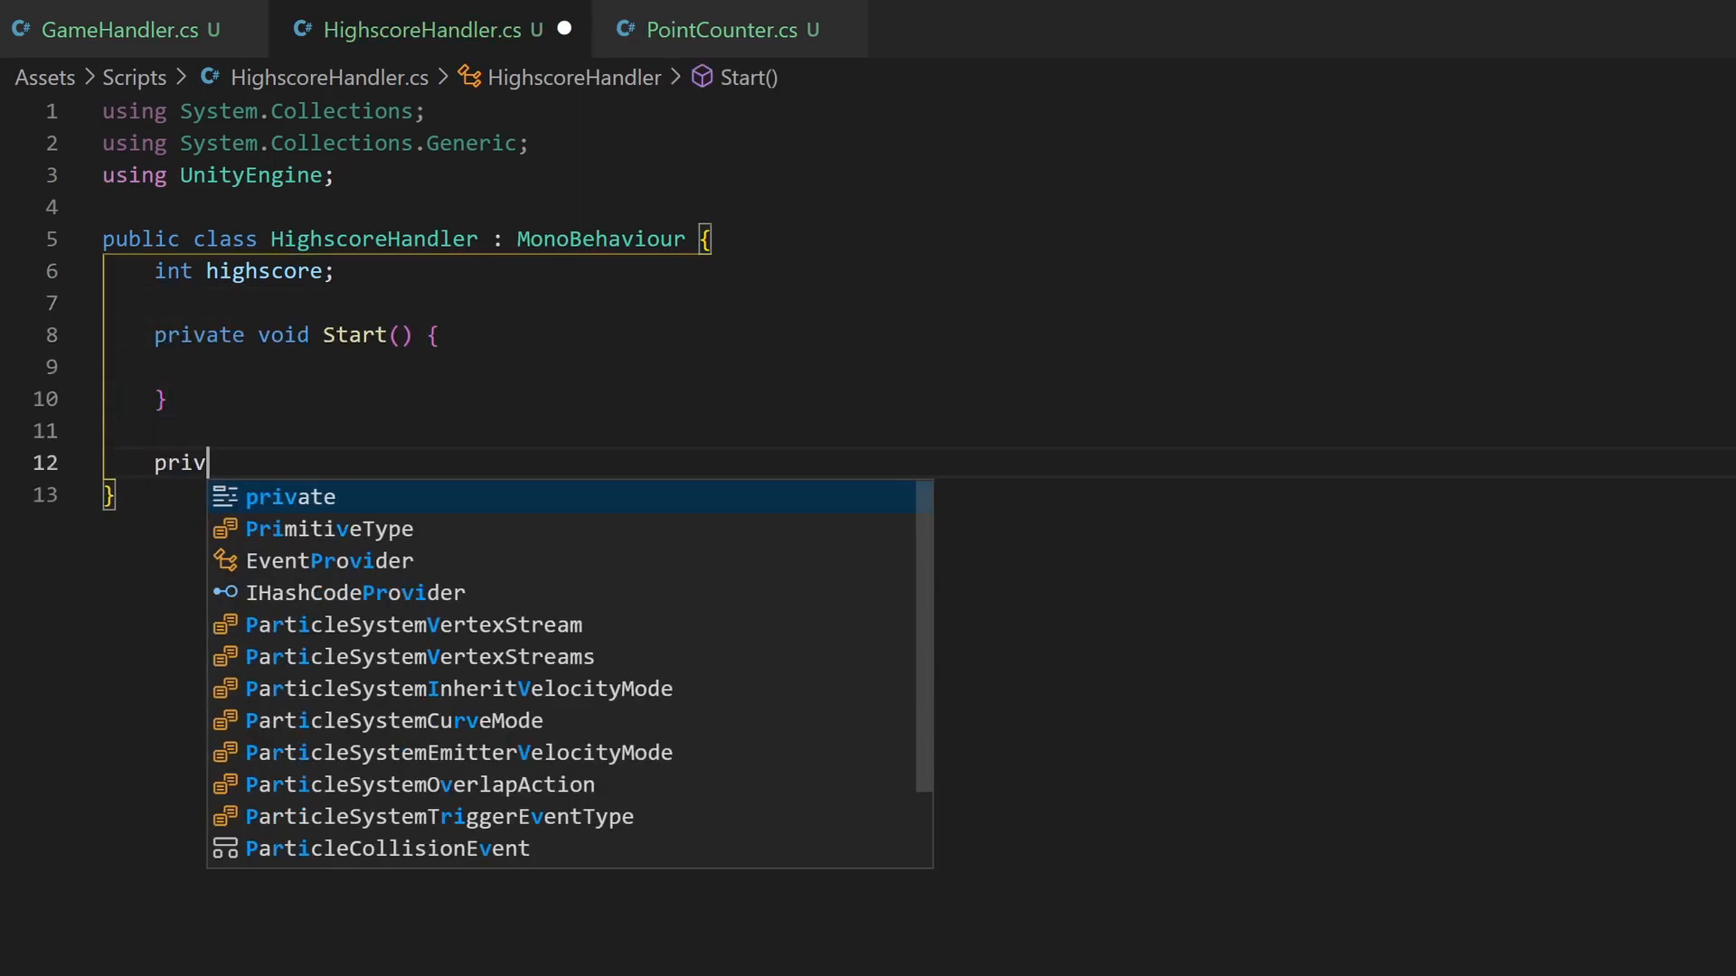
pyautogui.write('ate void ')
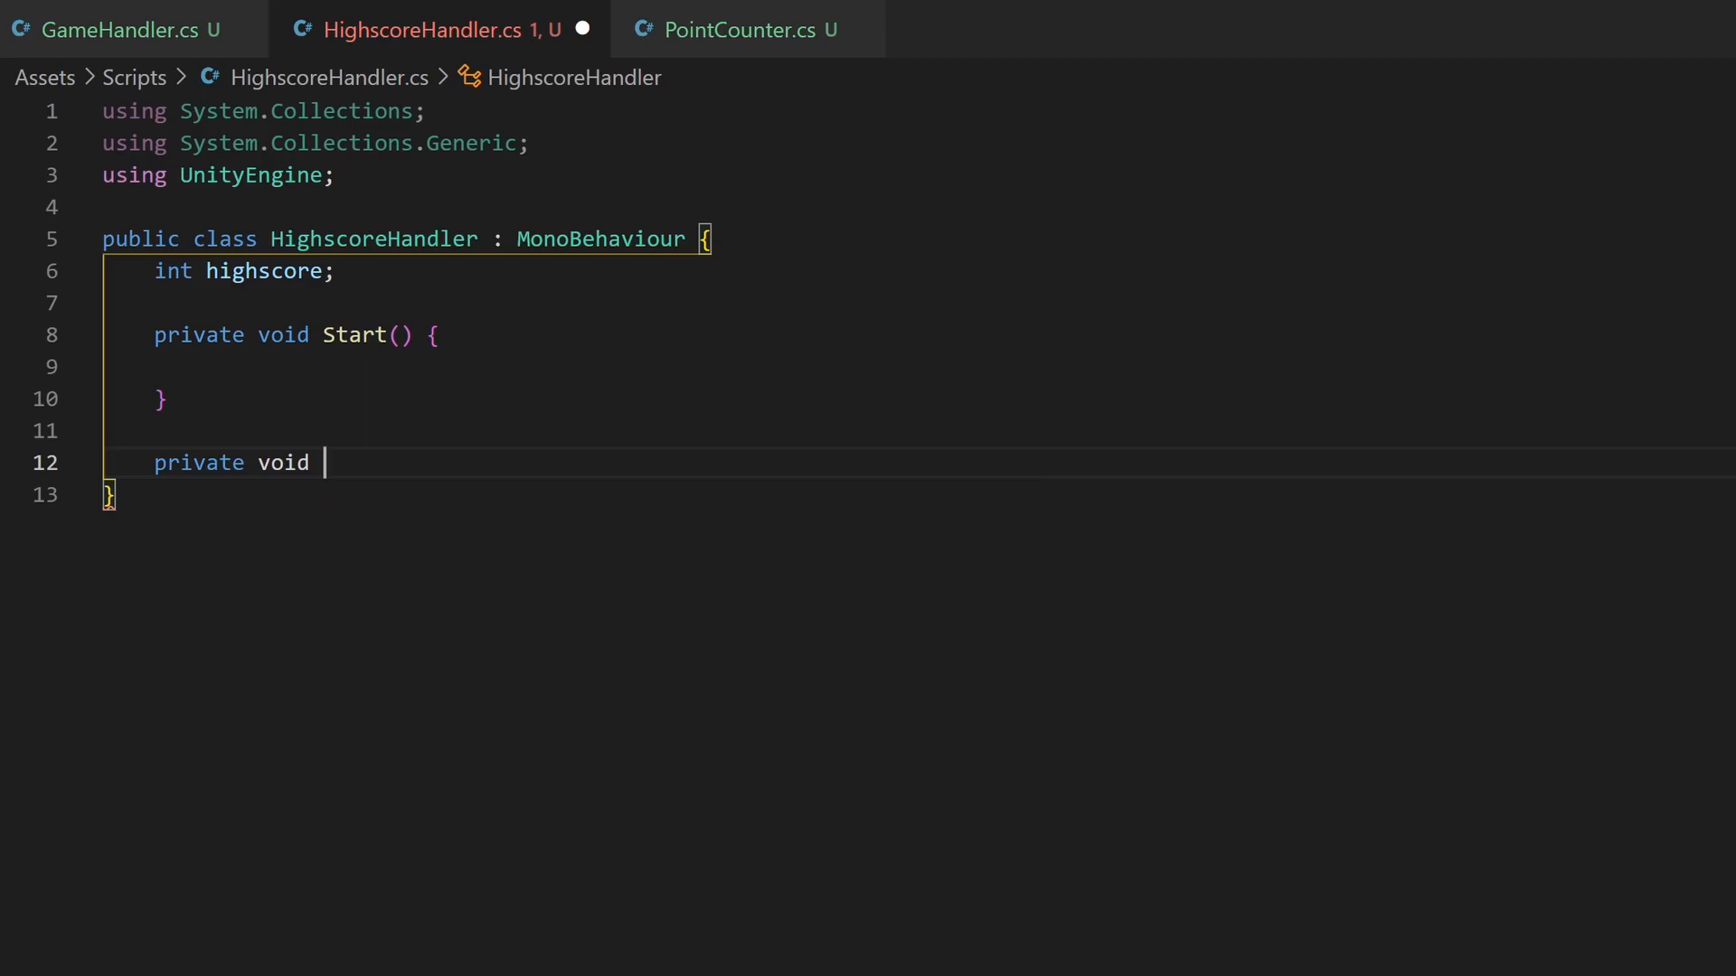
pyautogui.write('SetLatest')
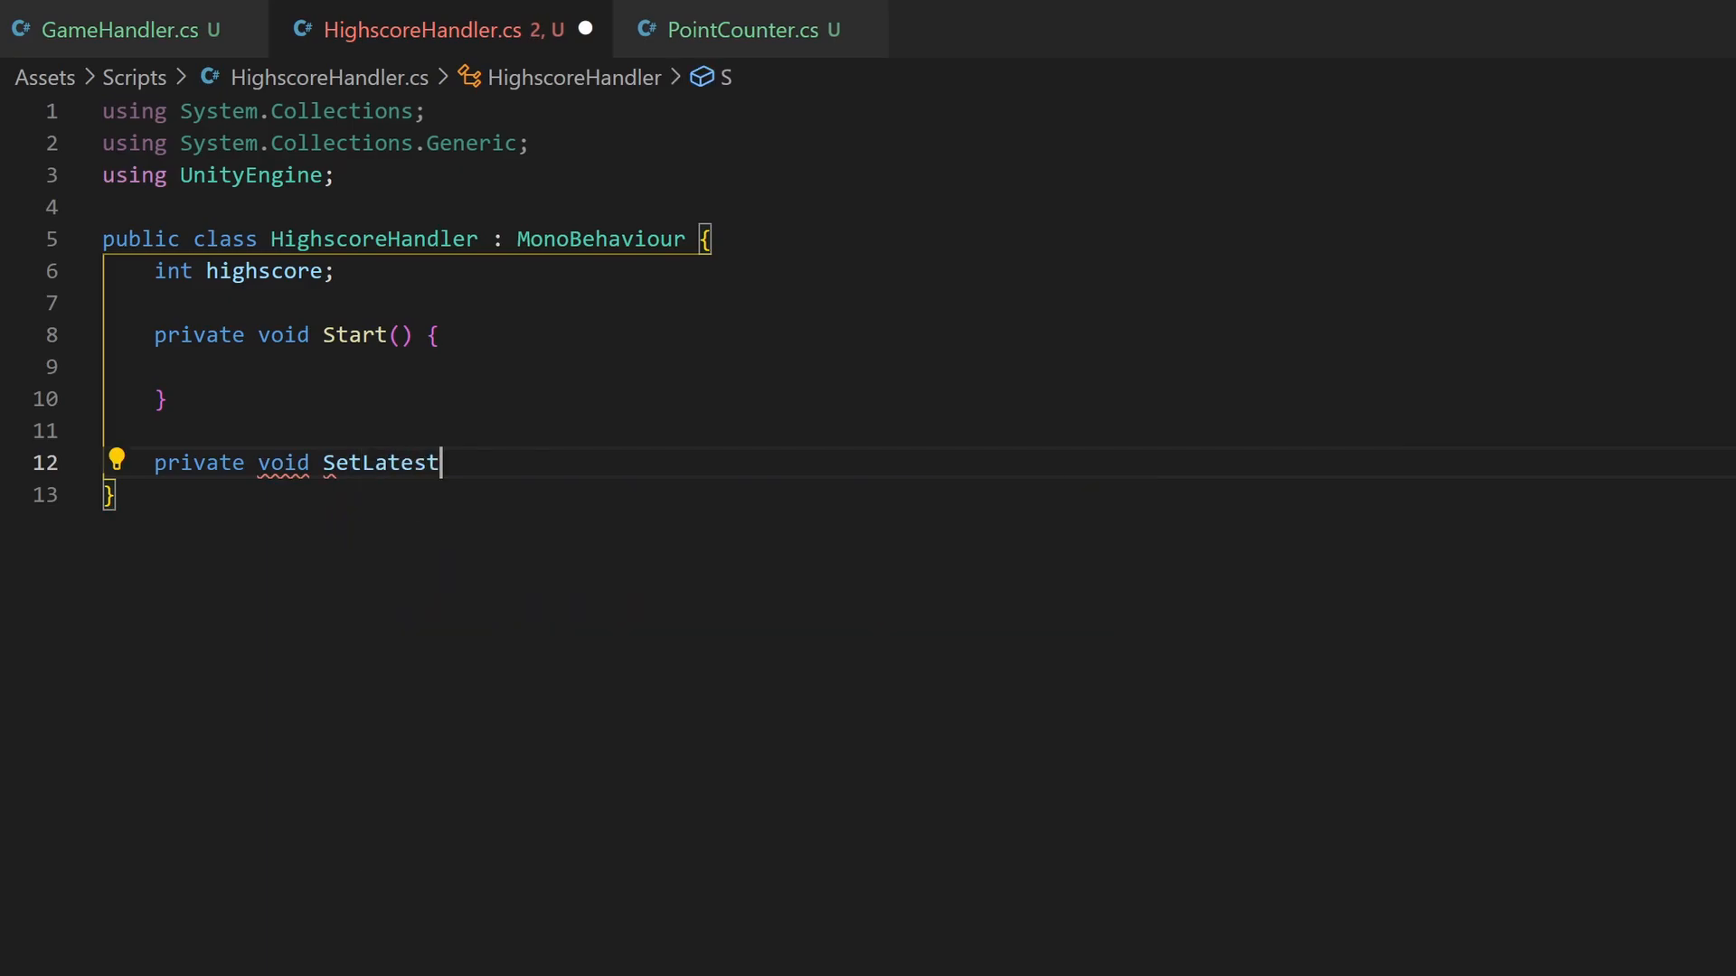
pyautogui.write('Highscore()')
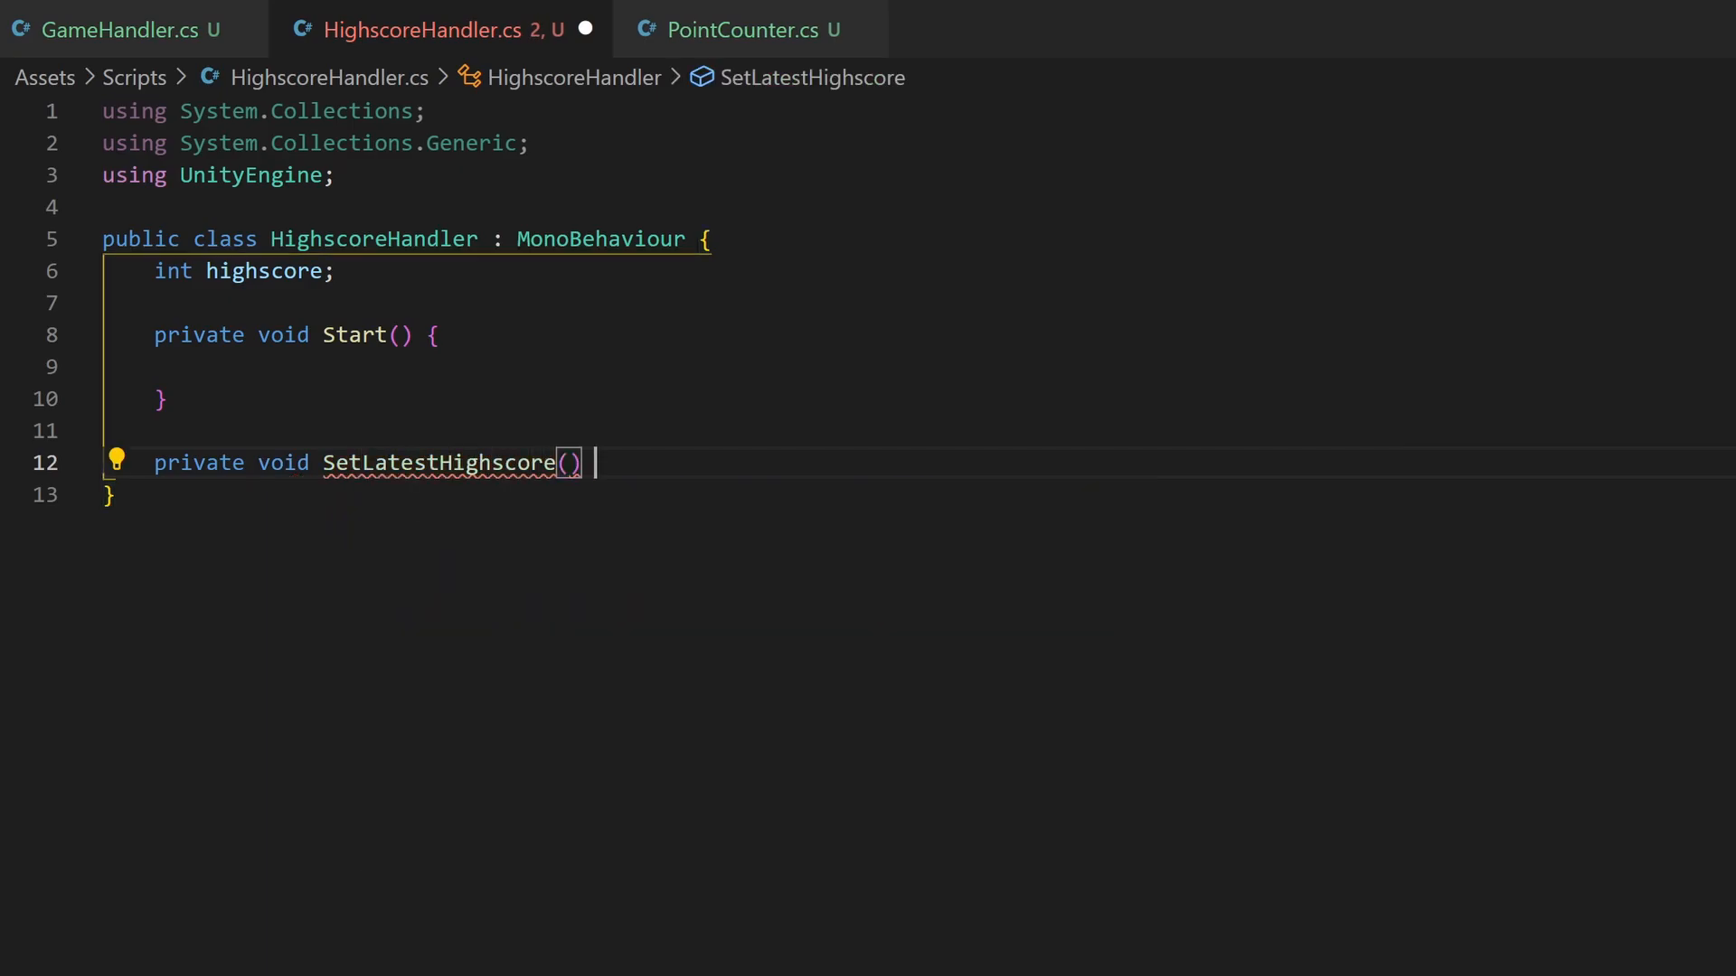
pyautogui.write(' {')
# - Write SetLatestHighscore as highscore = PlayerPrefs.GetInt("Highscore", 0); with blank lines below it
pyautogui.press('Return')
pyautogui.write('highscore = ')
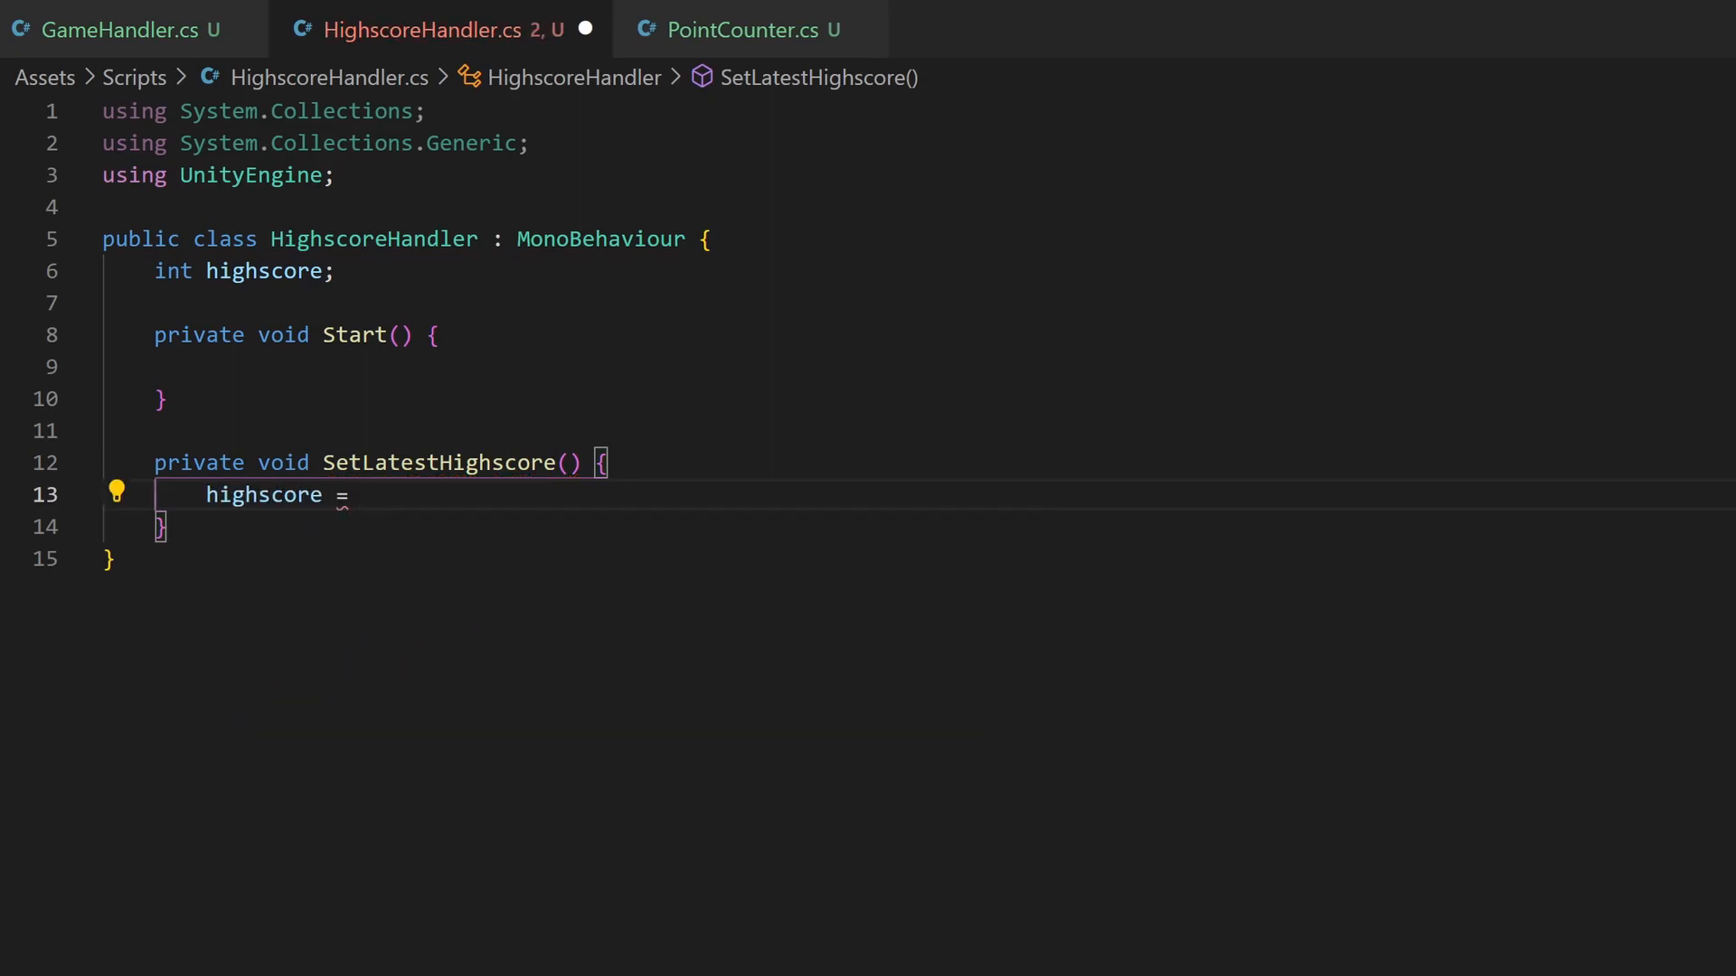
pyautogui.write('PlayerPrefs')
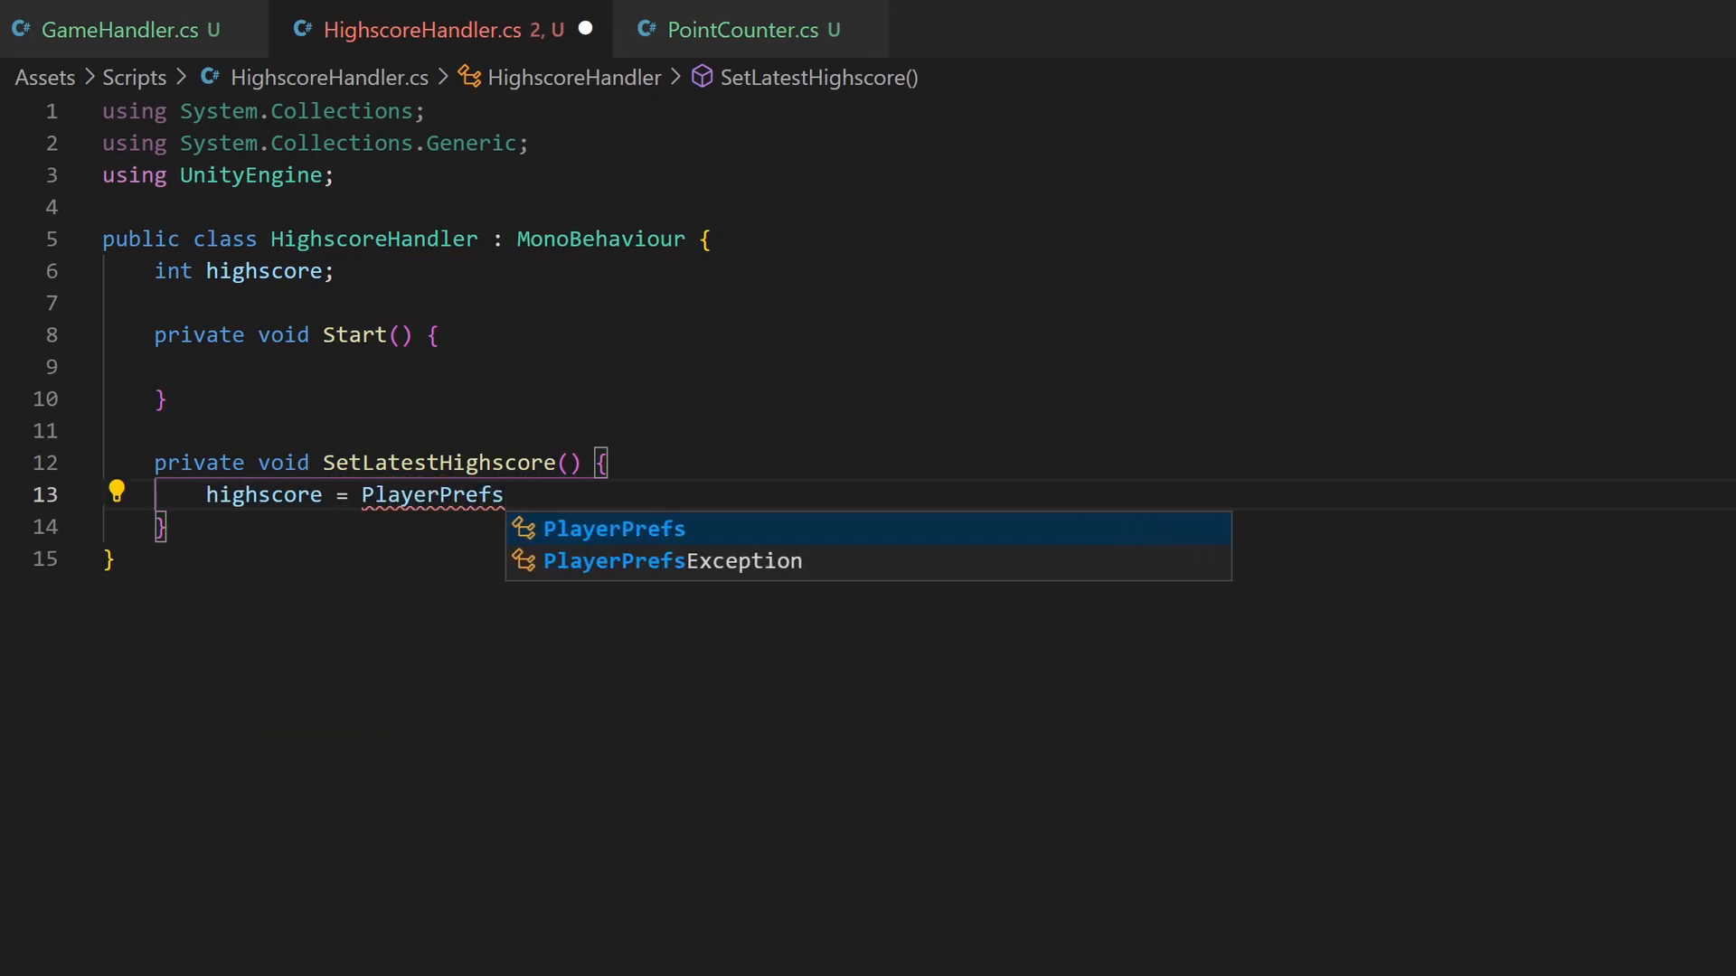
pyautogui.write('.')
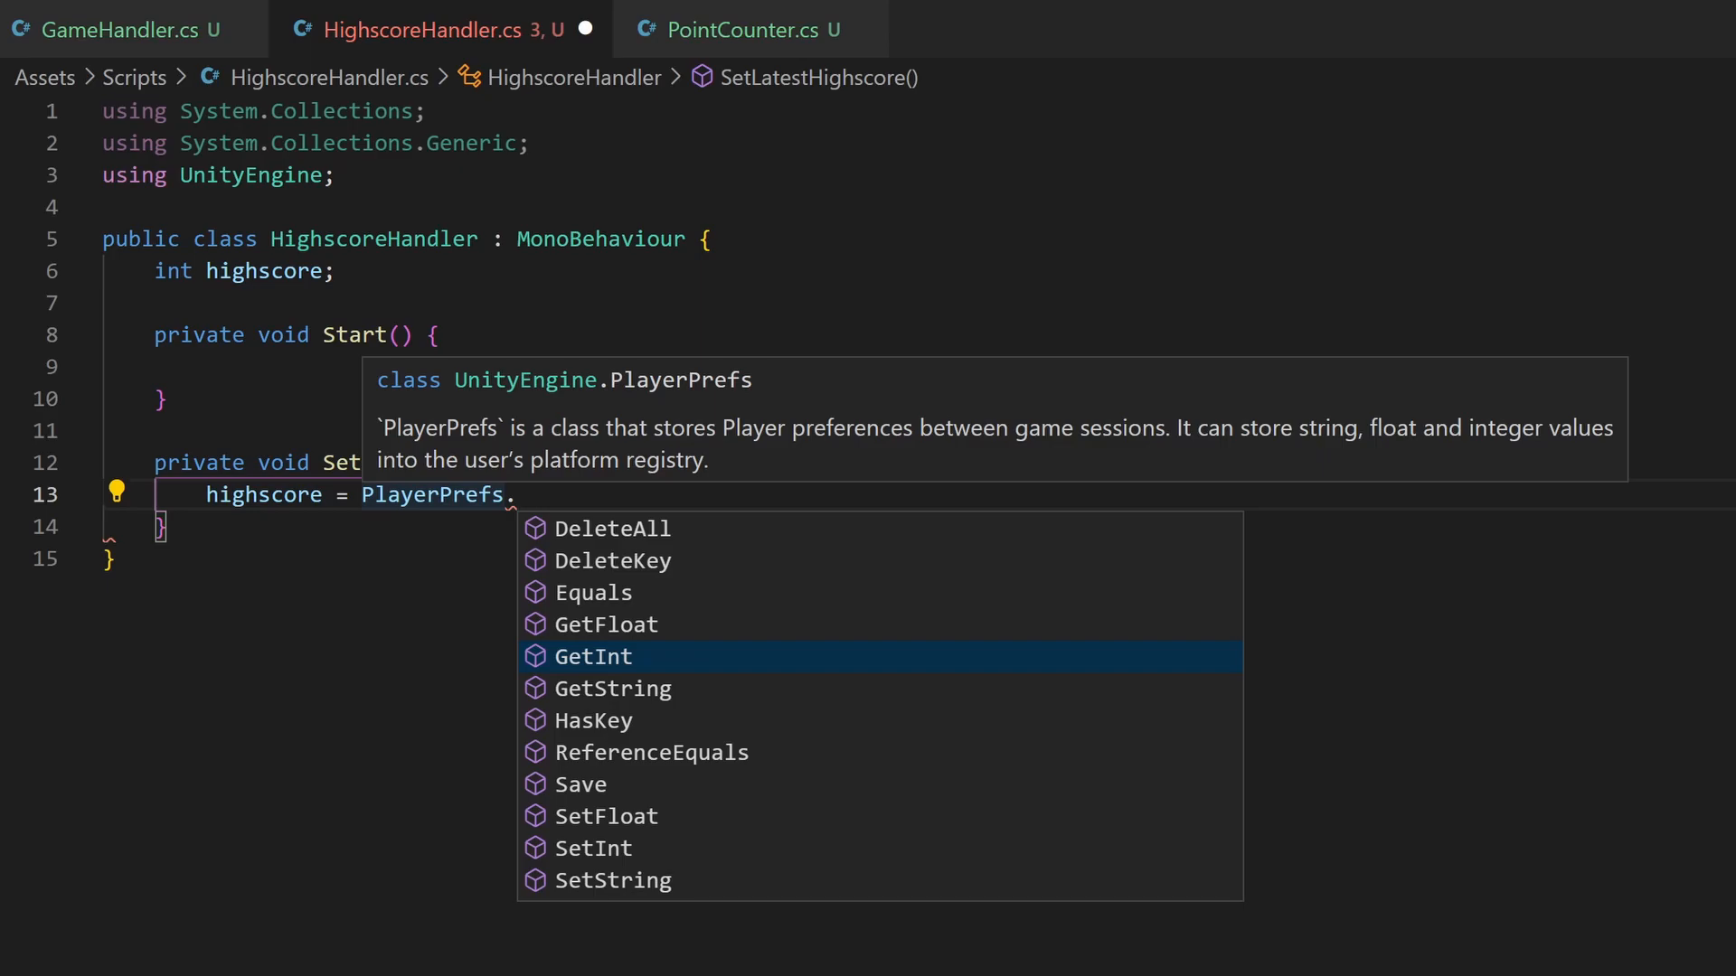
pyautogui.write('GetInt(')
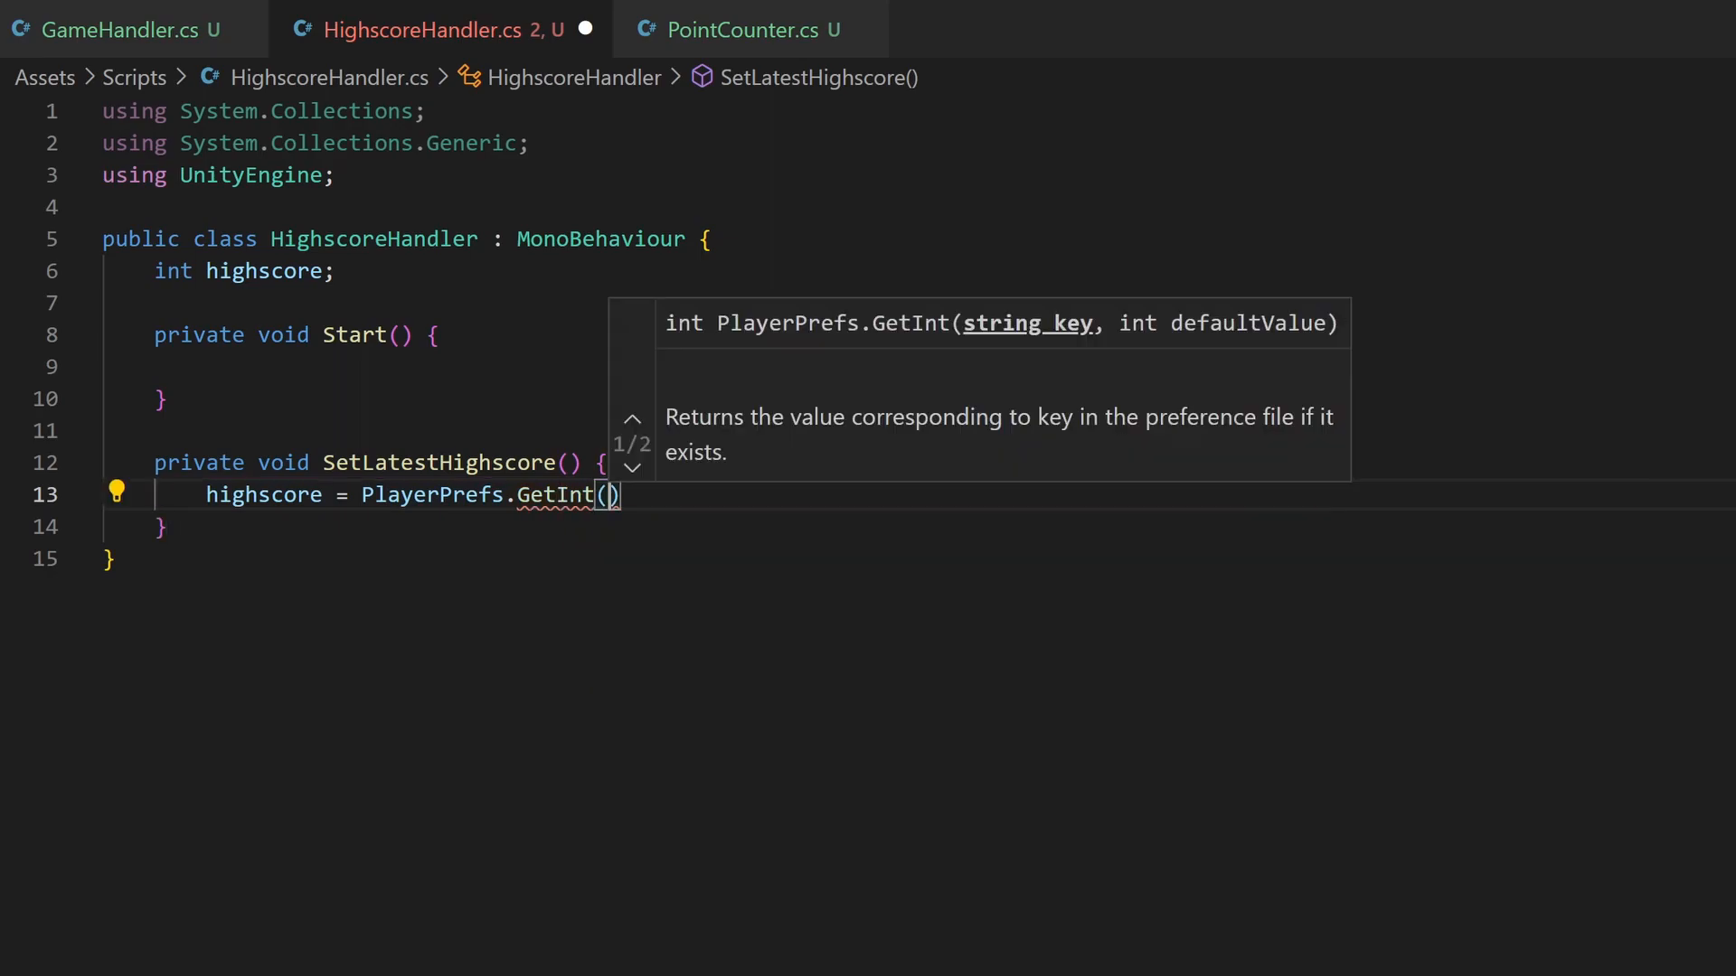
pyautogui.write('"')
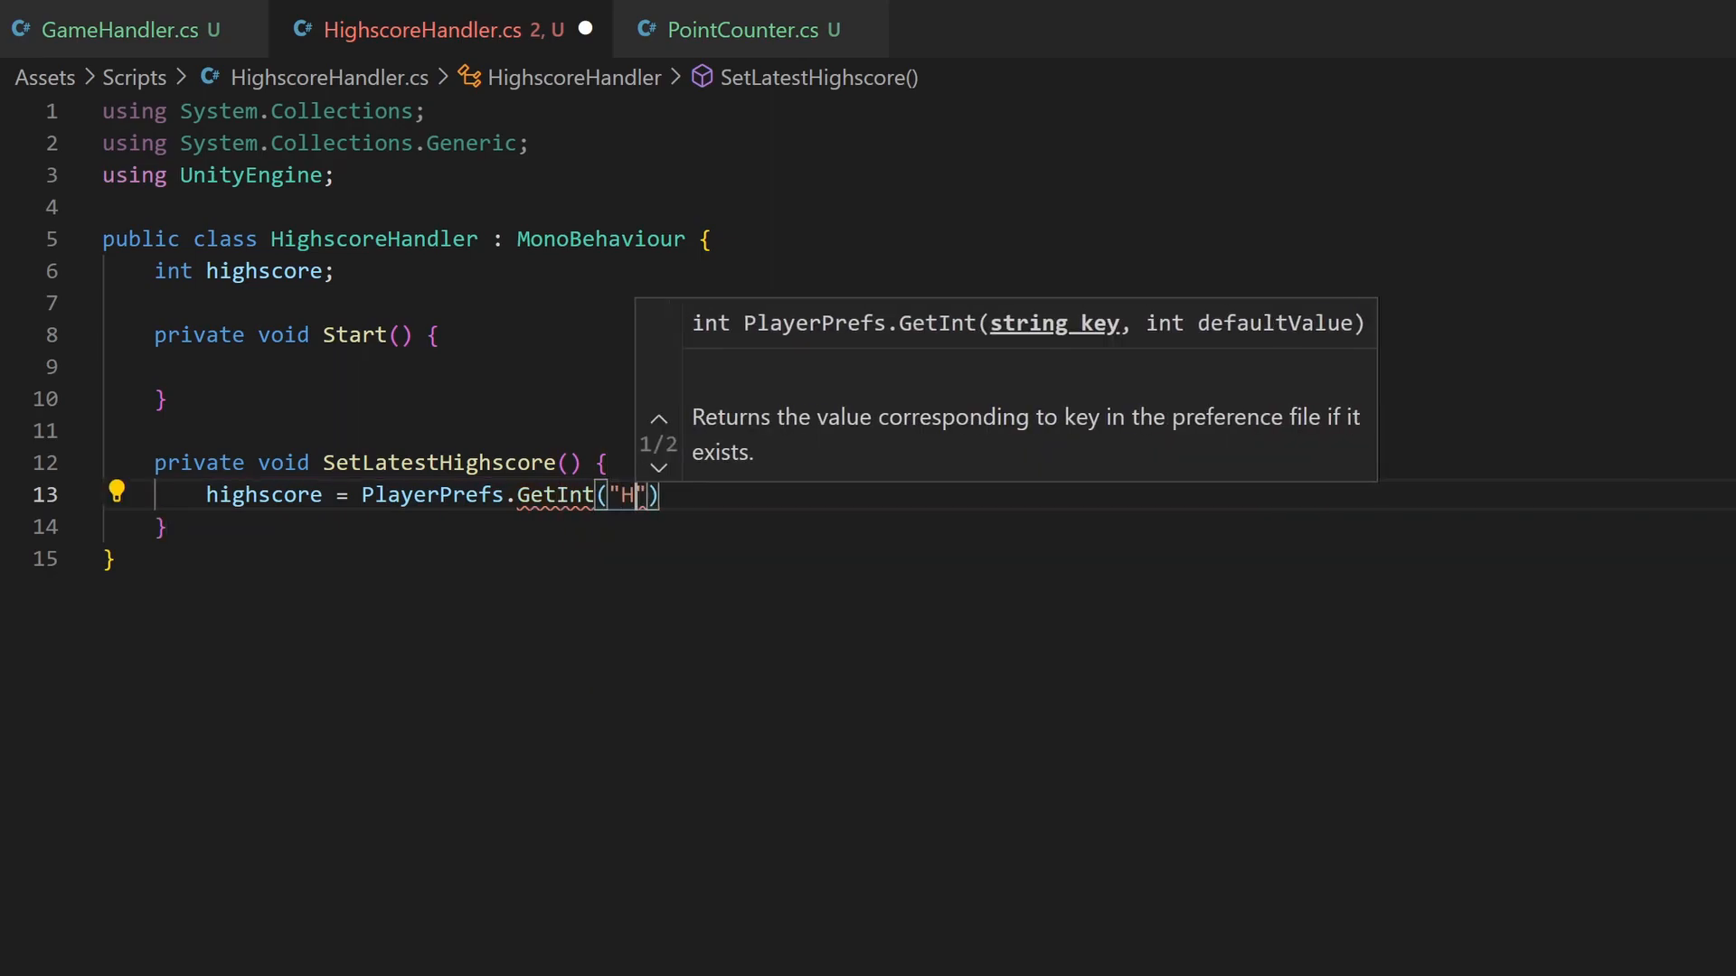
pyautogui.write('Highsc')
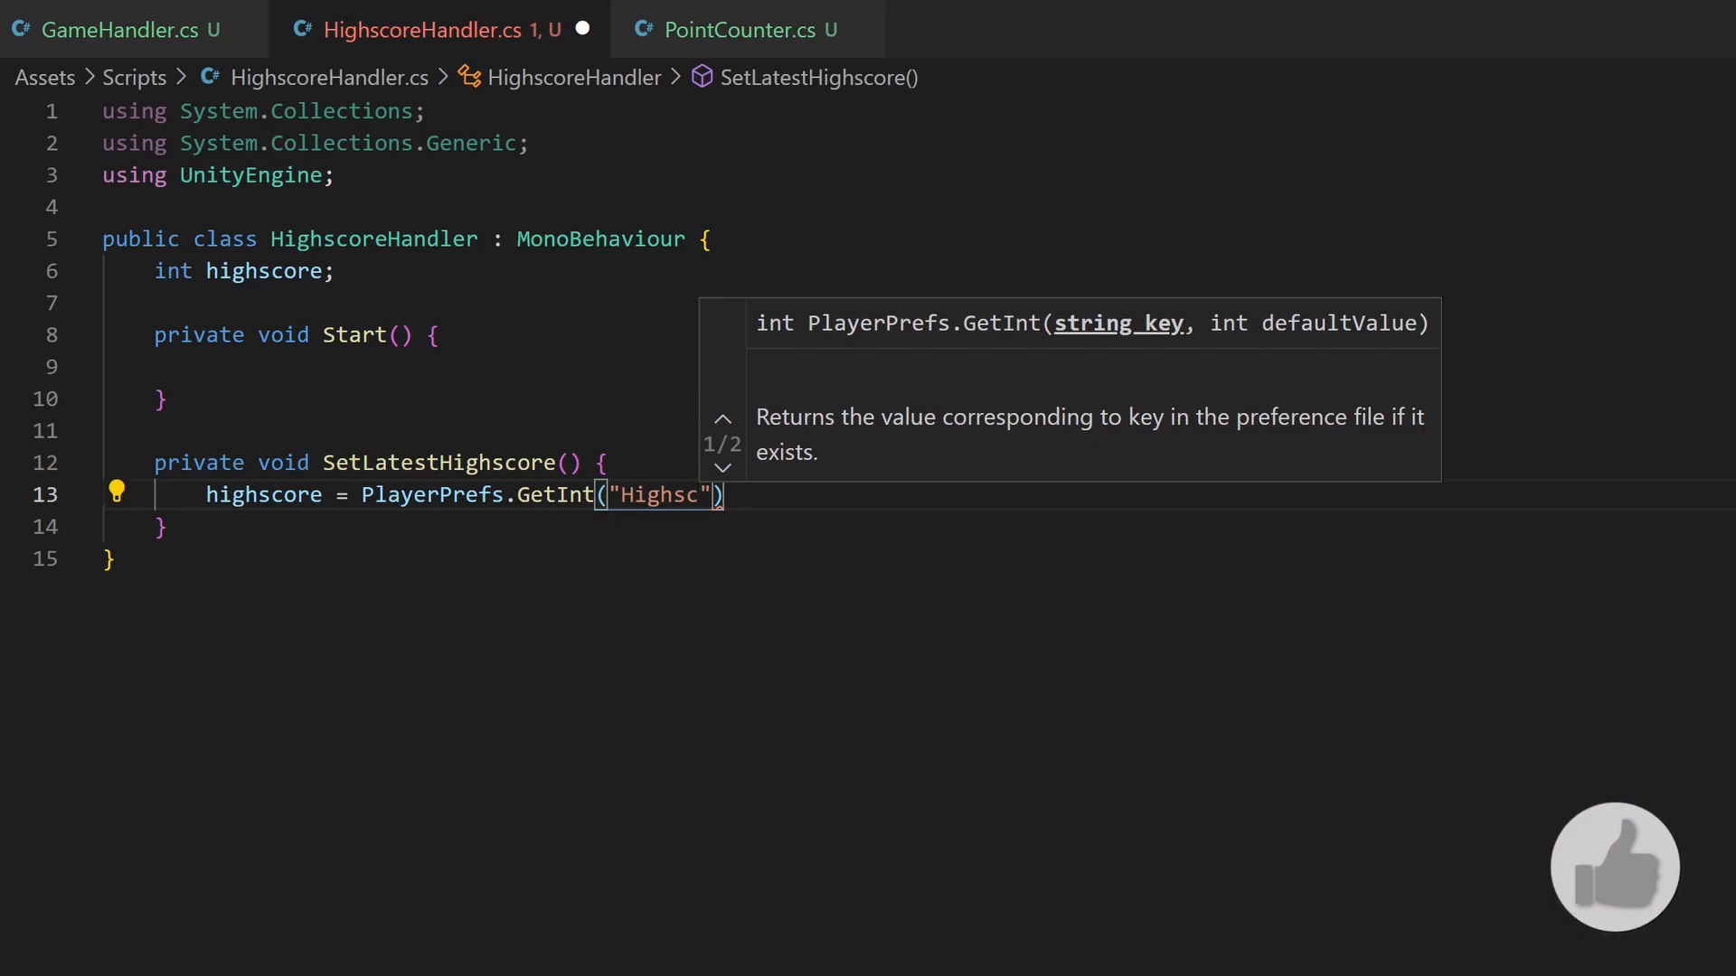
pyautogui.write('ore"')
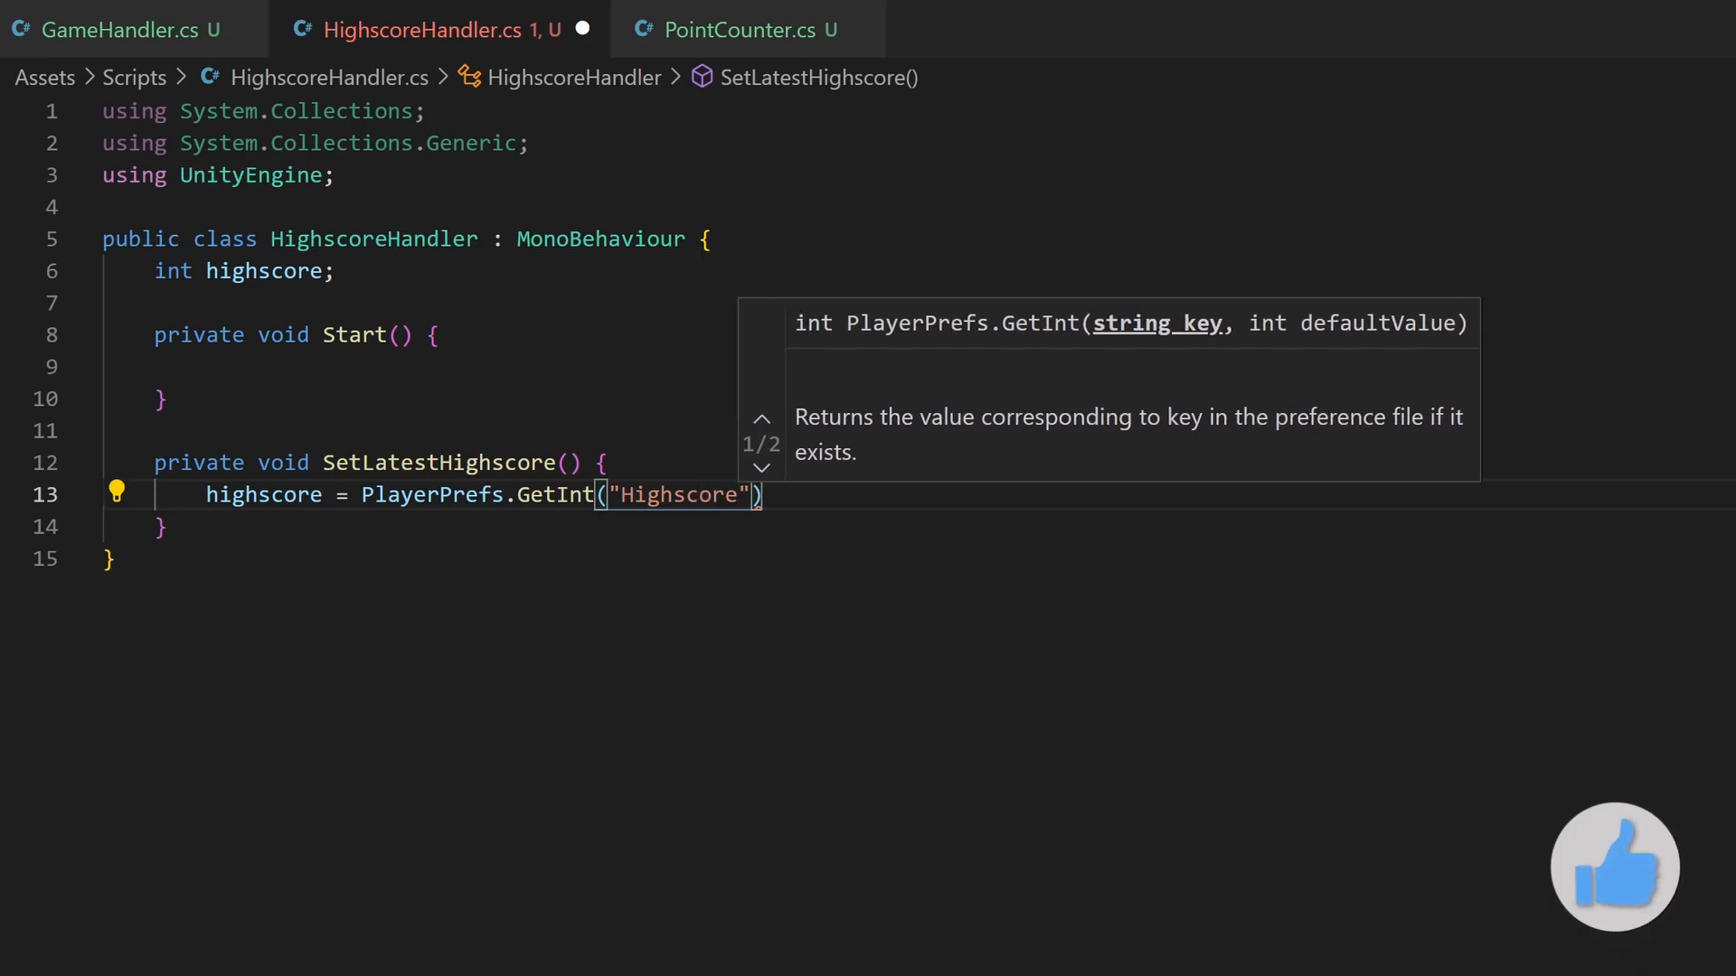
pyautogui.write(', ')
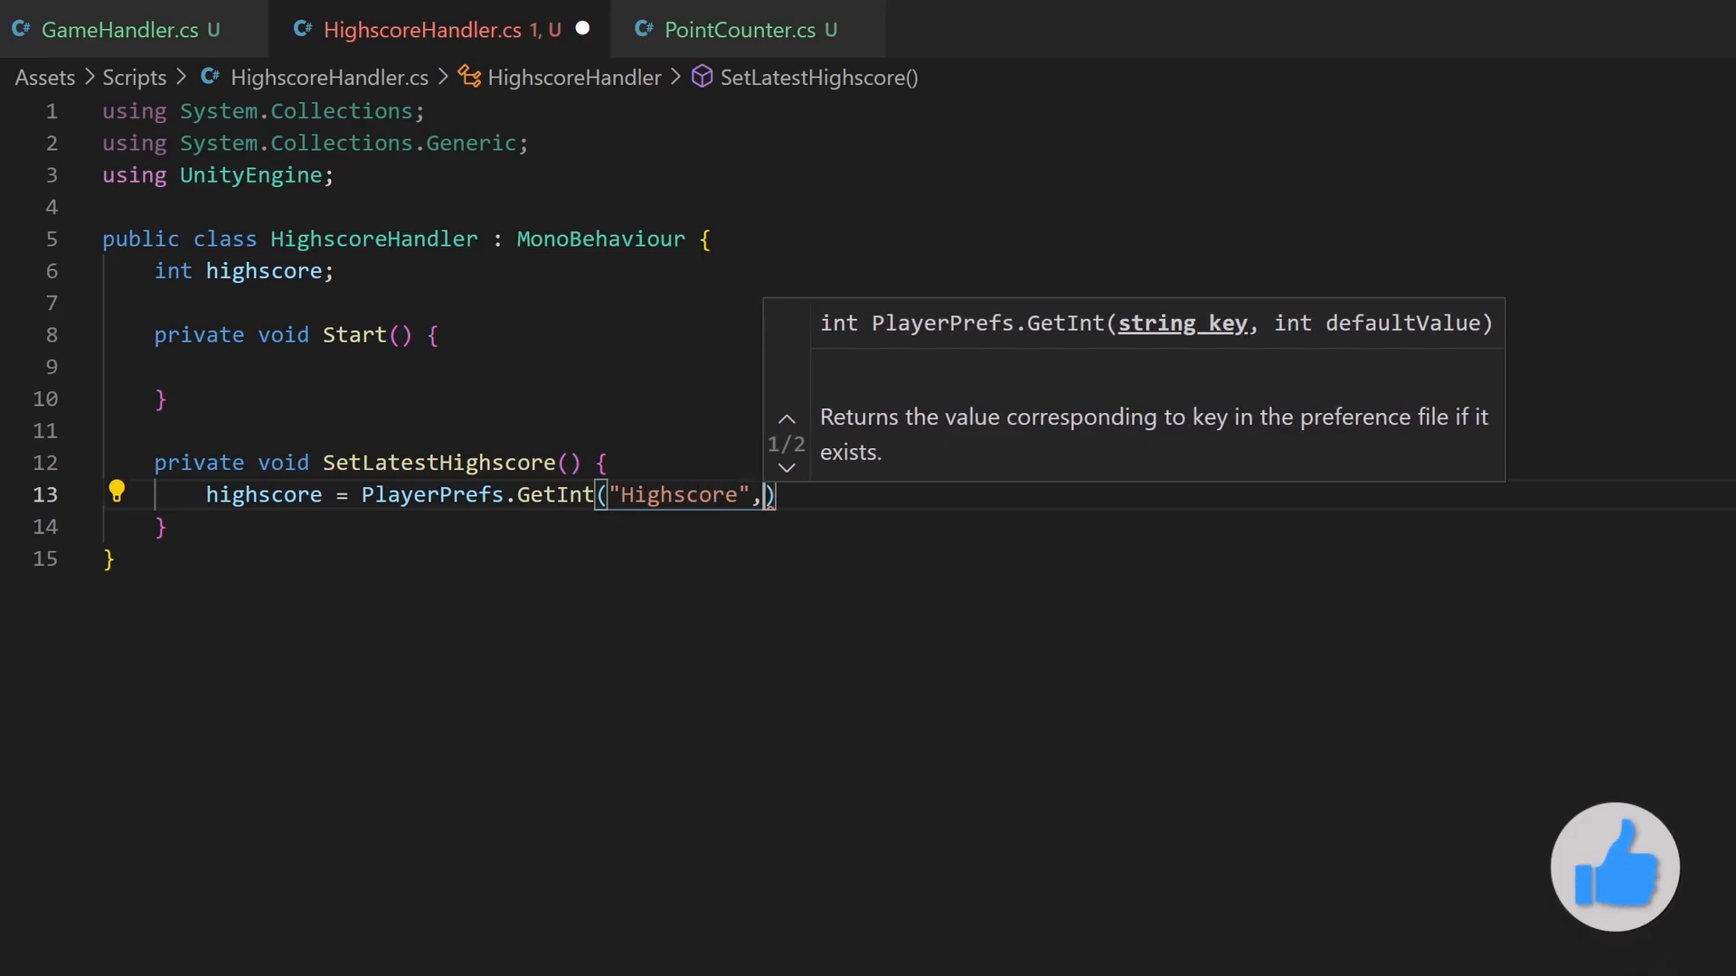
pyautogui.write('0')
pyautogui.press('Right')
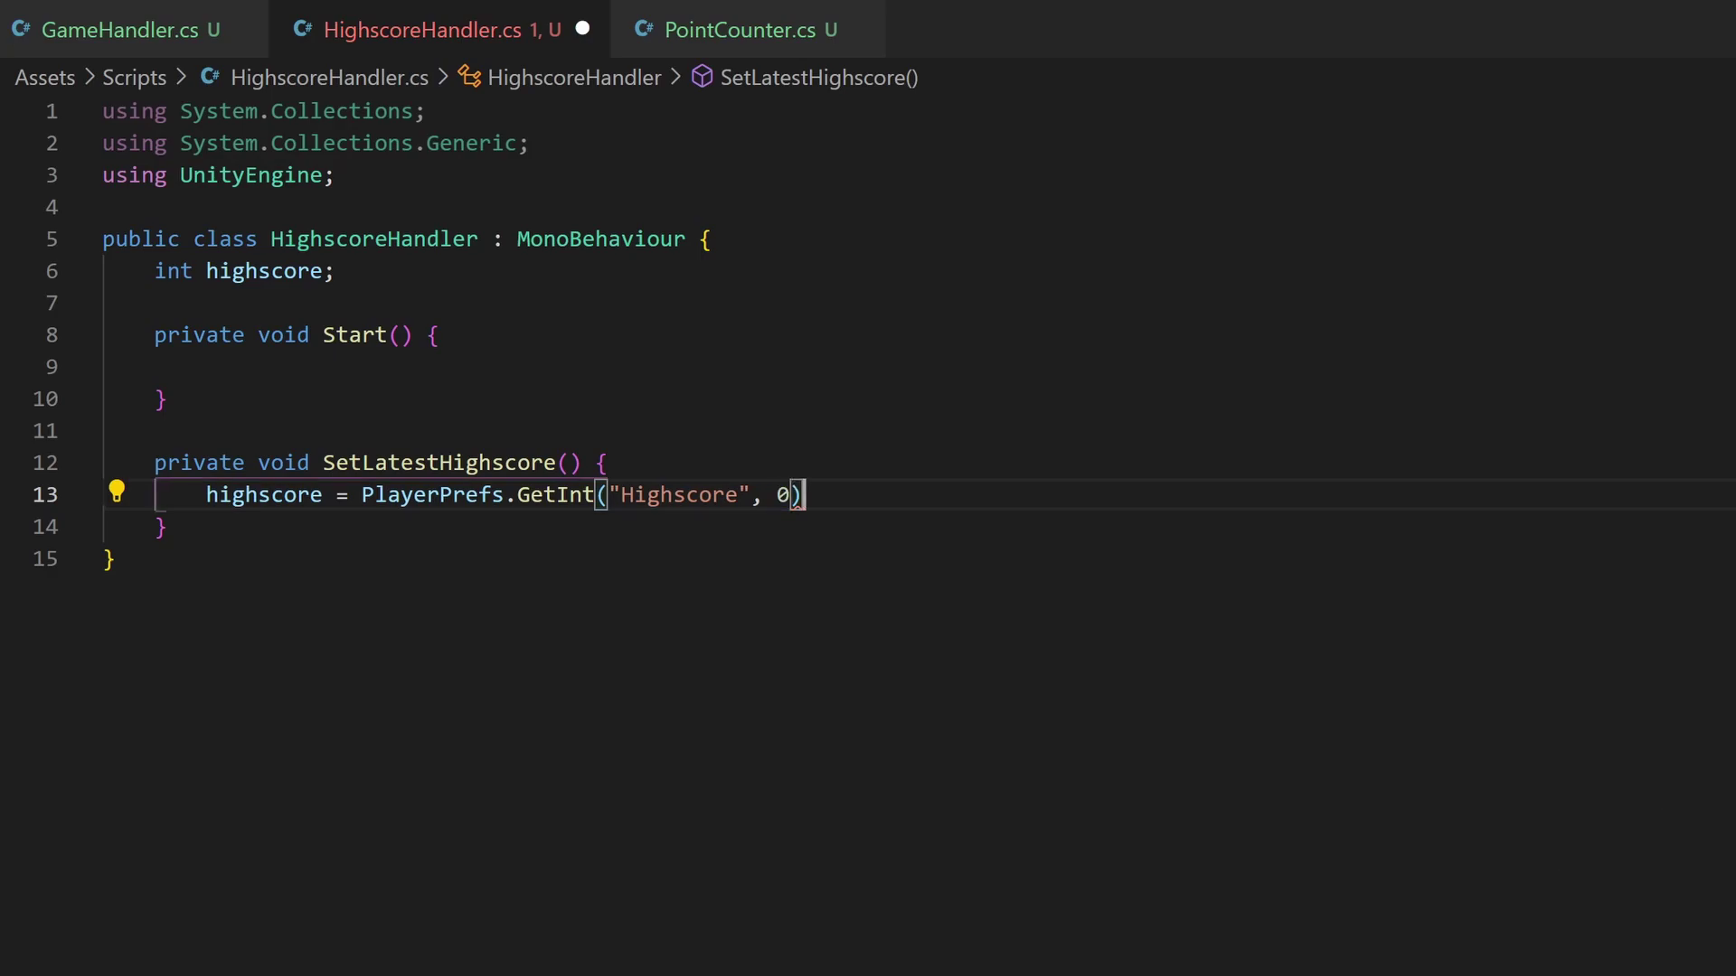
pyautogui.write(';')
pyautogui.press('Down')
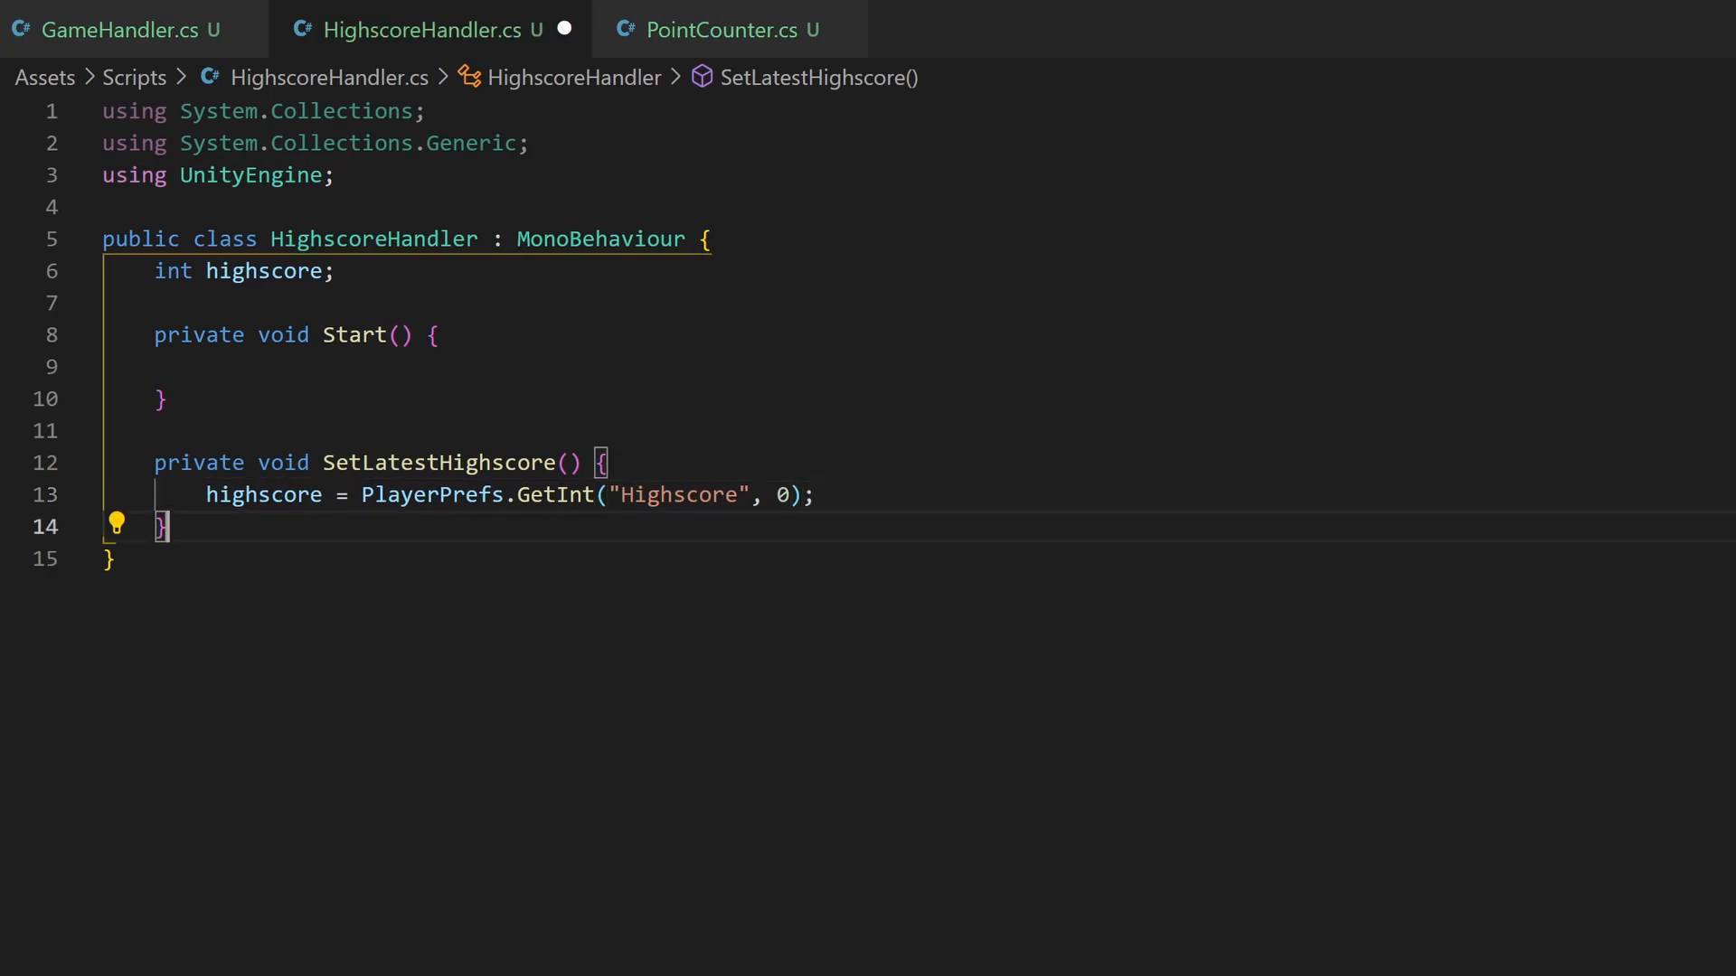
pyautogui.press('Return')
pyautogui.press('Return')
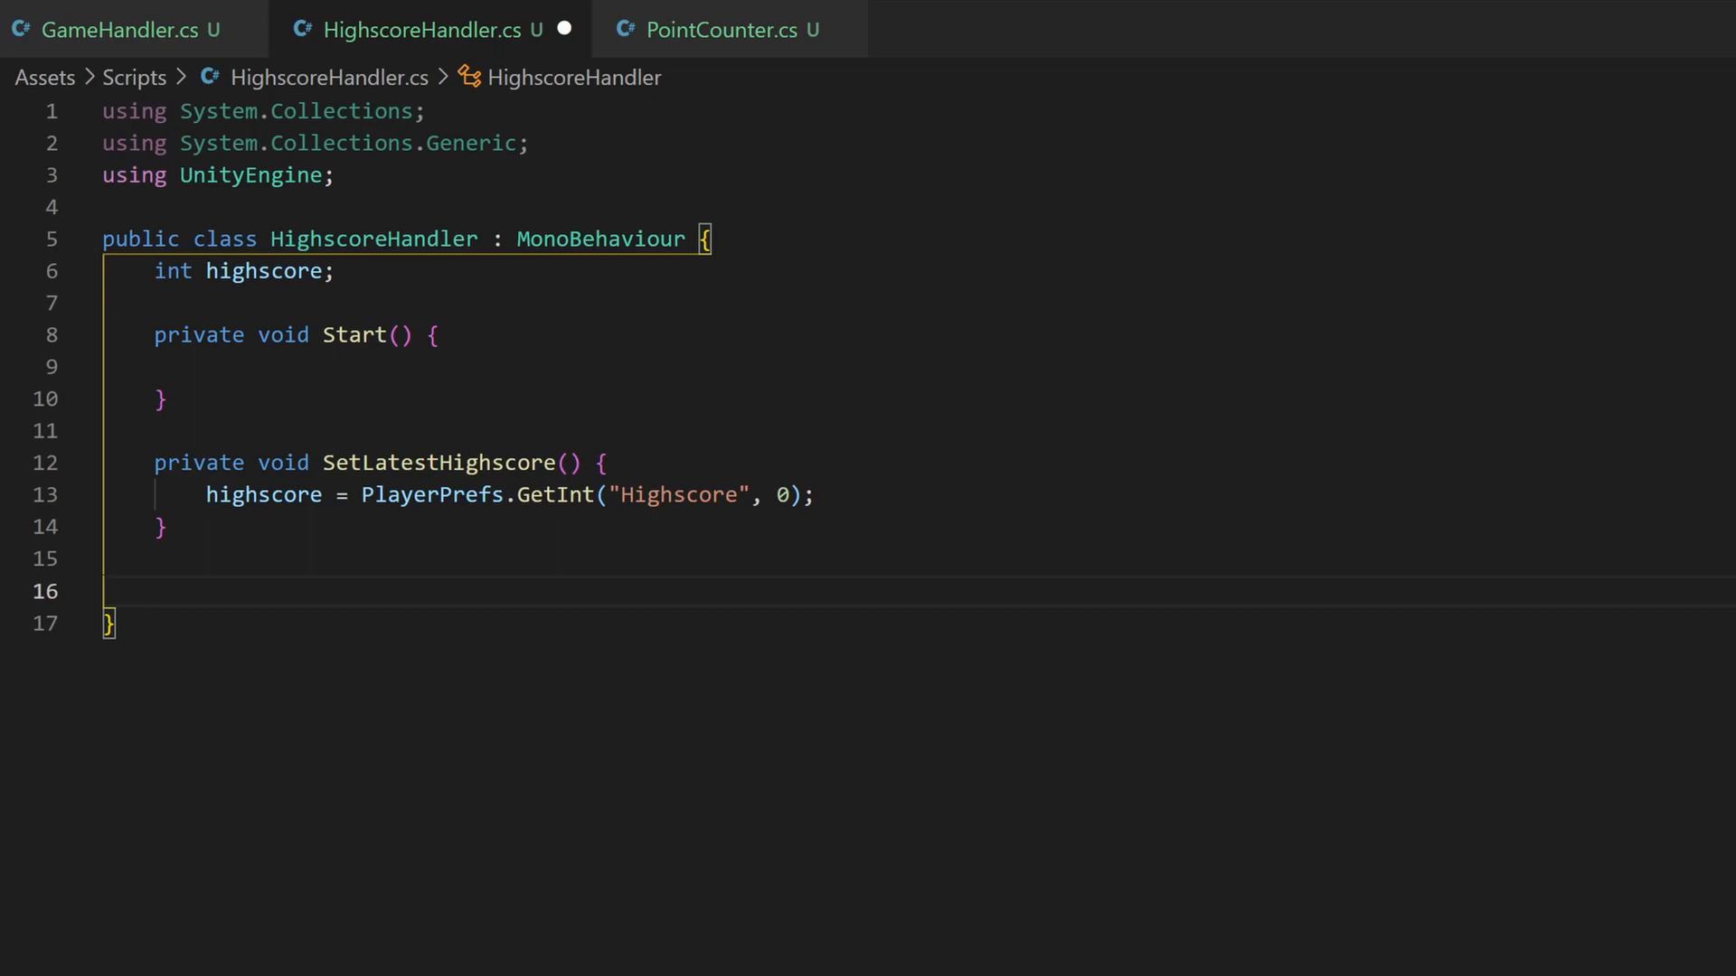
pyautogui.write('priv')
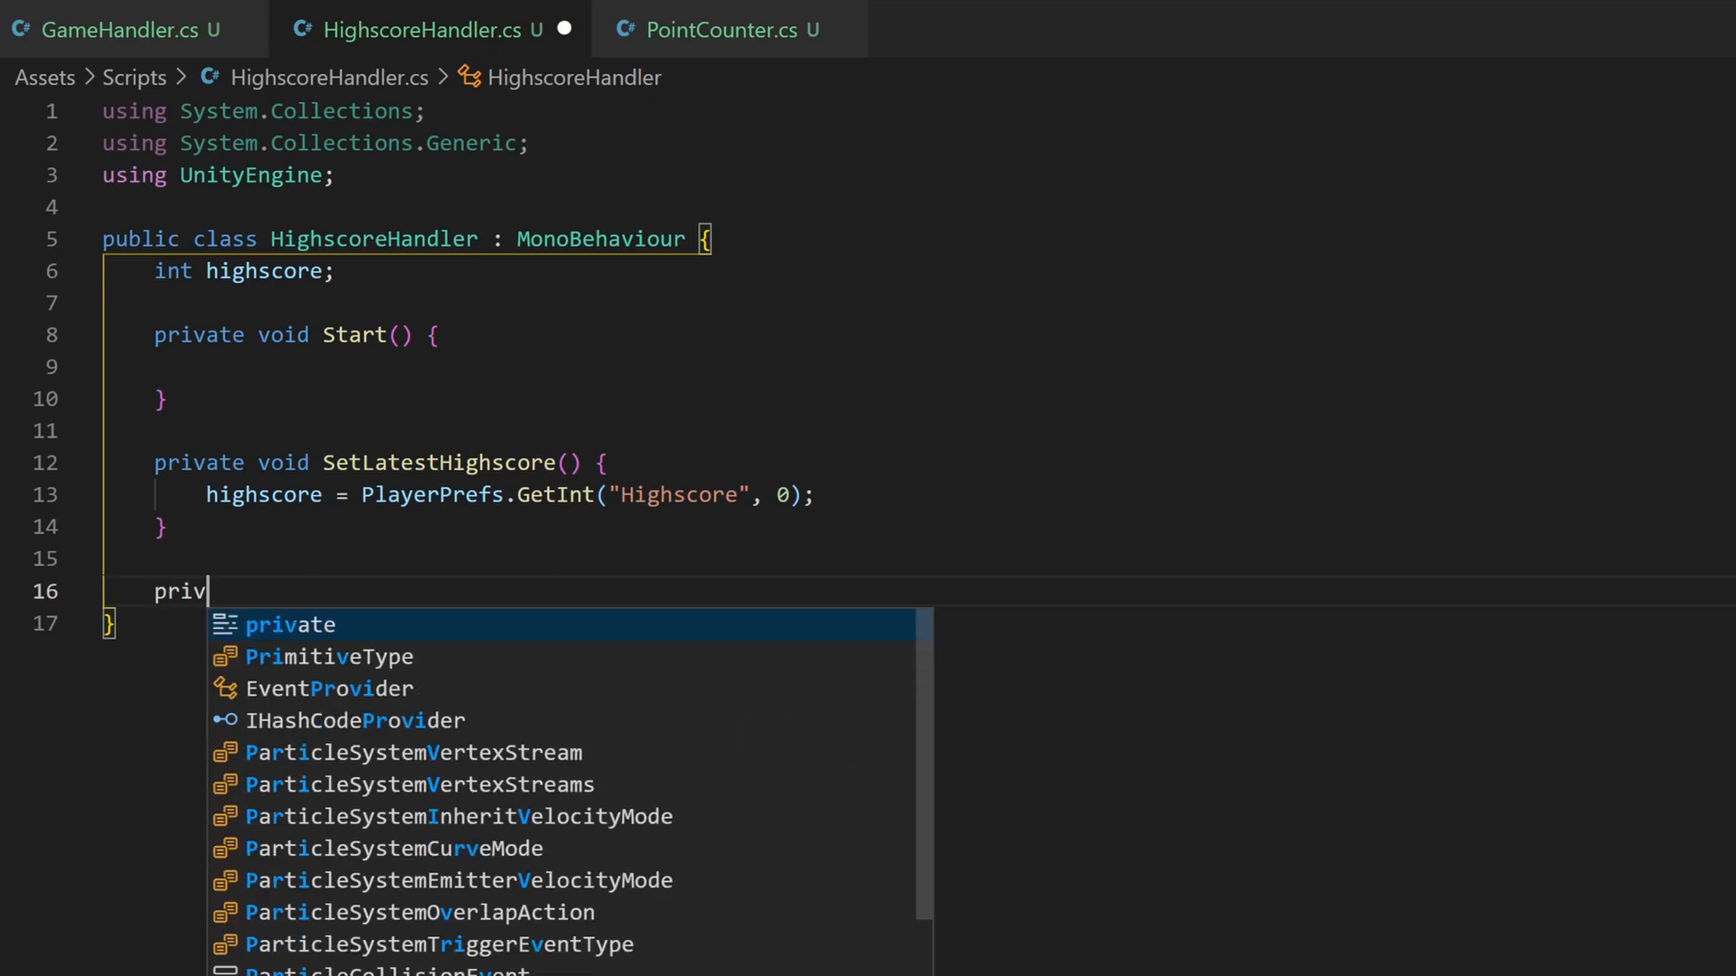
# - Add private void SaveHighscore(int score) calling PlayerPrefs.SetInt("Highscore", score)
pyautogui.press('Tab')
pyautogui.write('void Save')
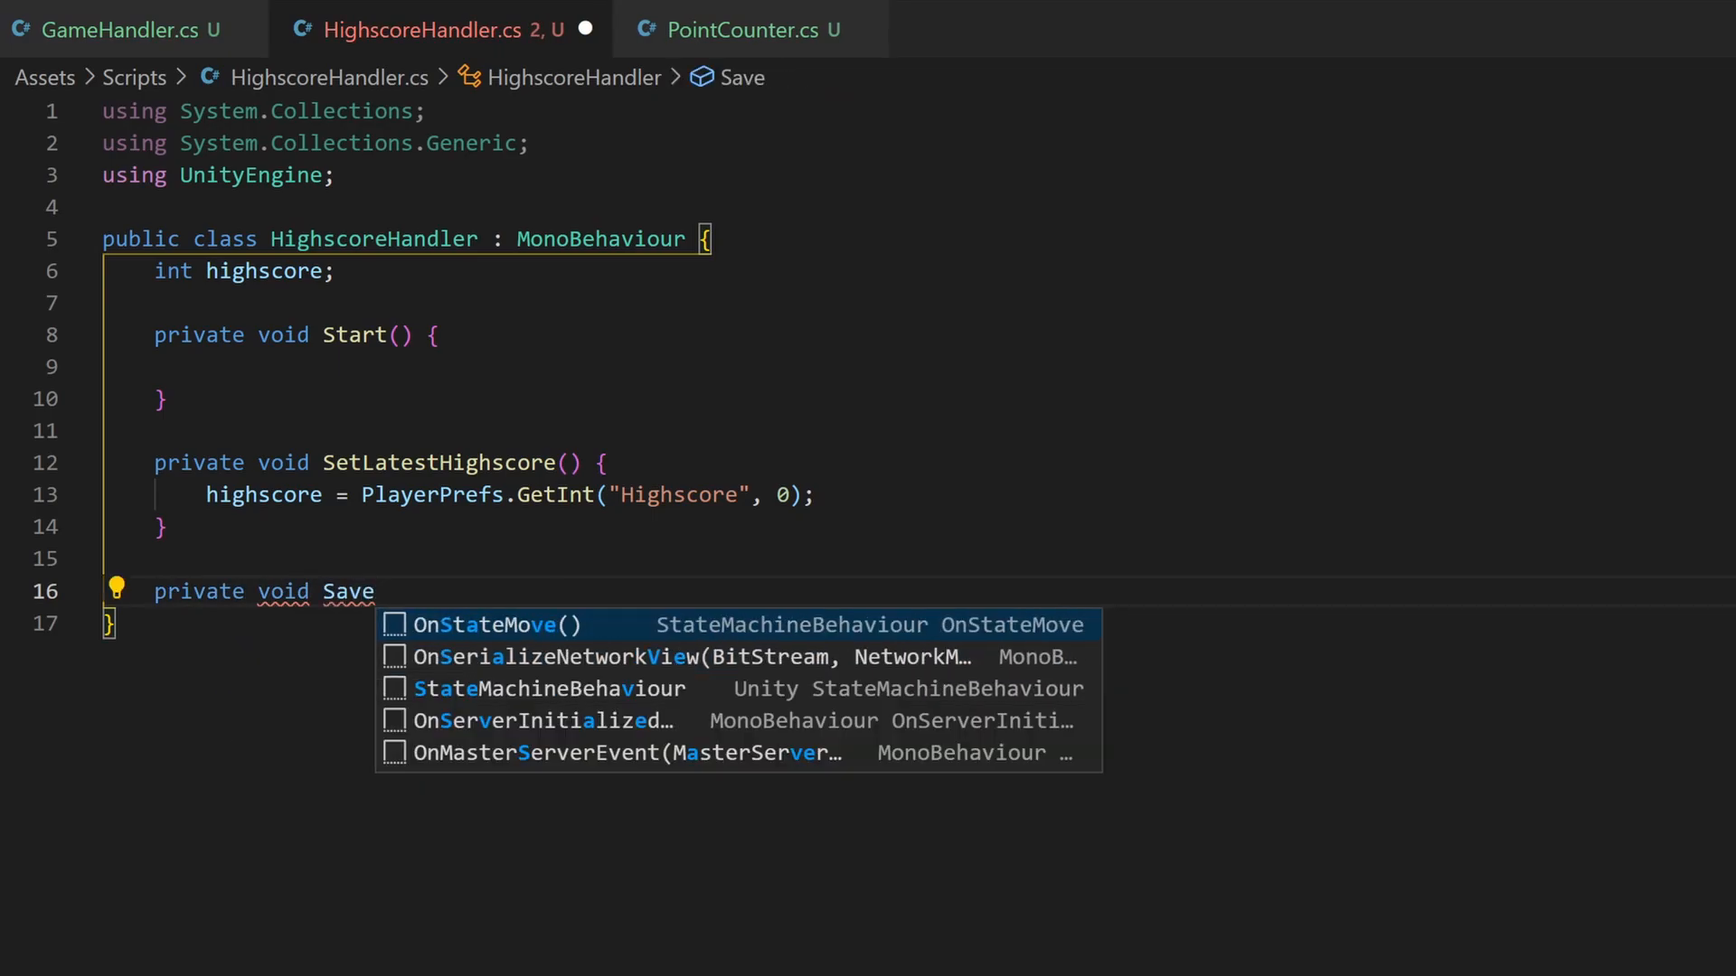
pyautogui.write('Highscore() {')
pyautogui.press('Return')
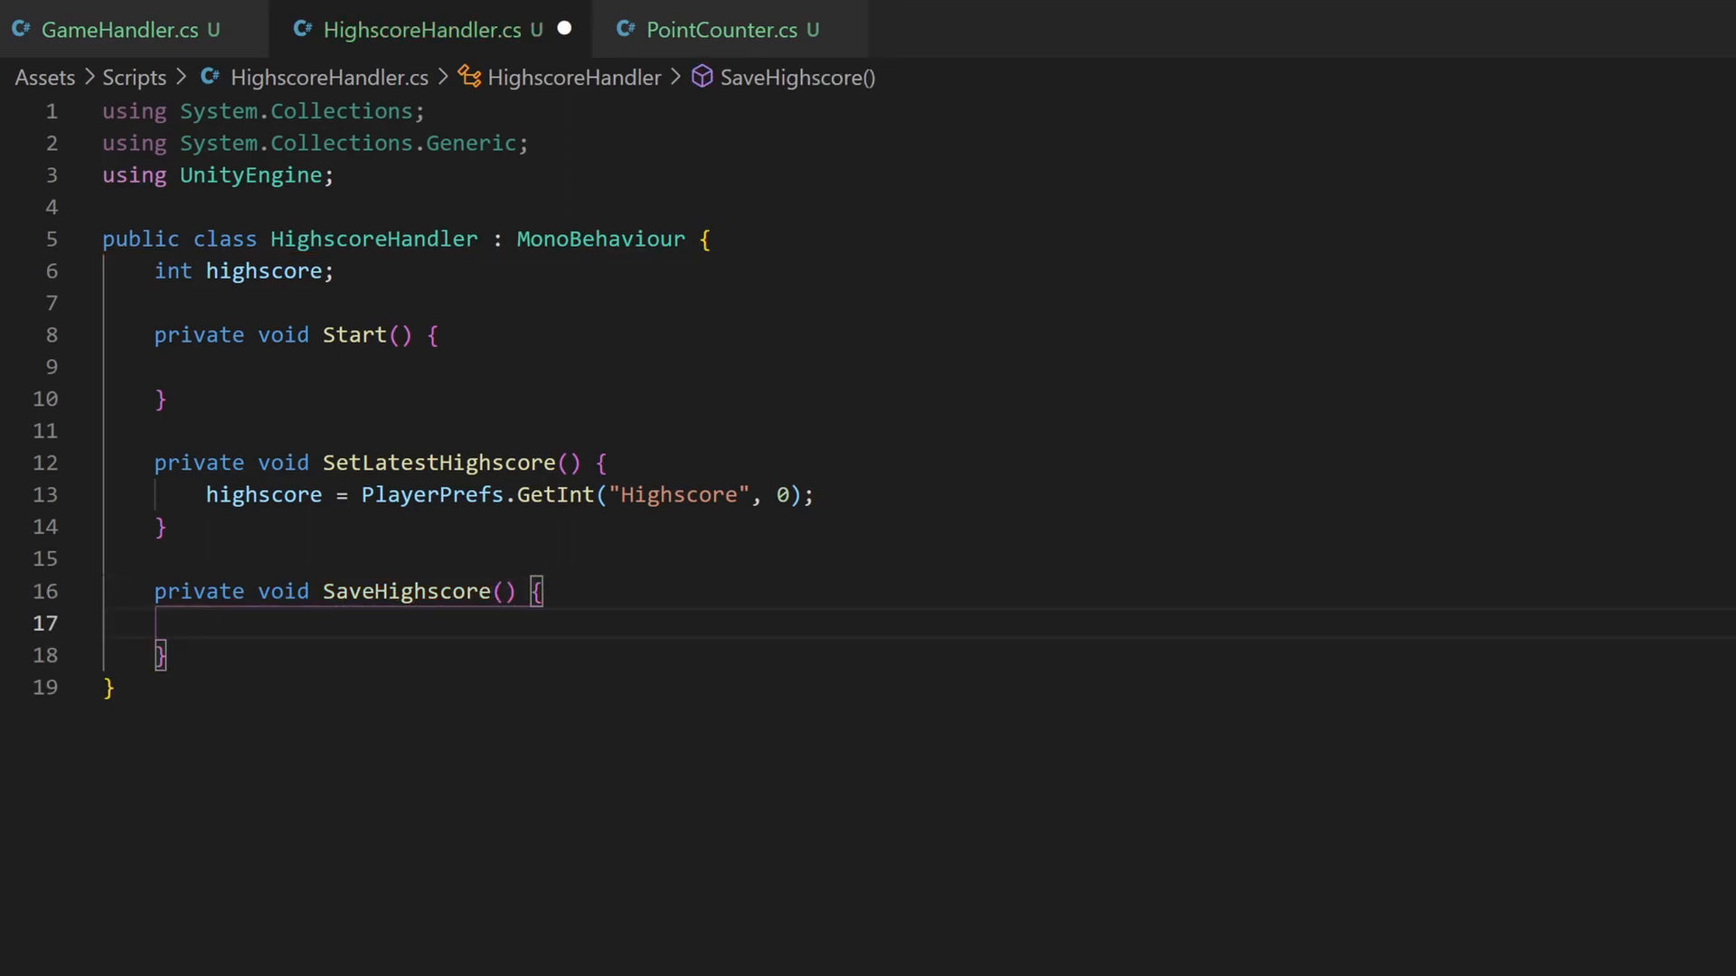
pyautogui.write('PlayerP')
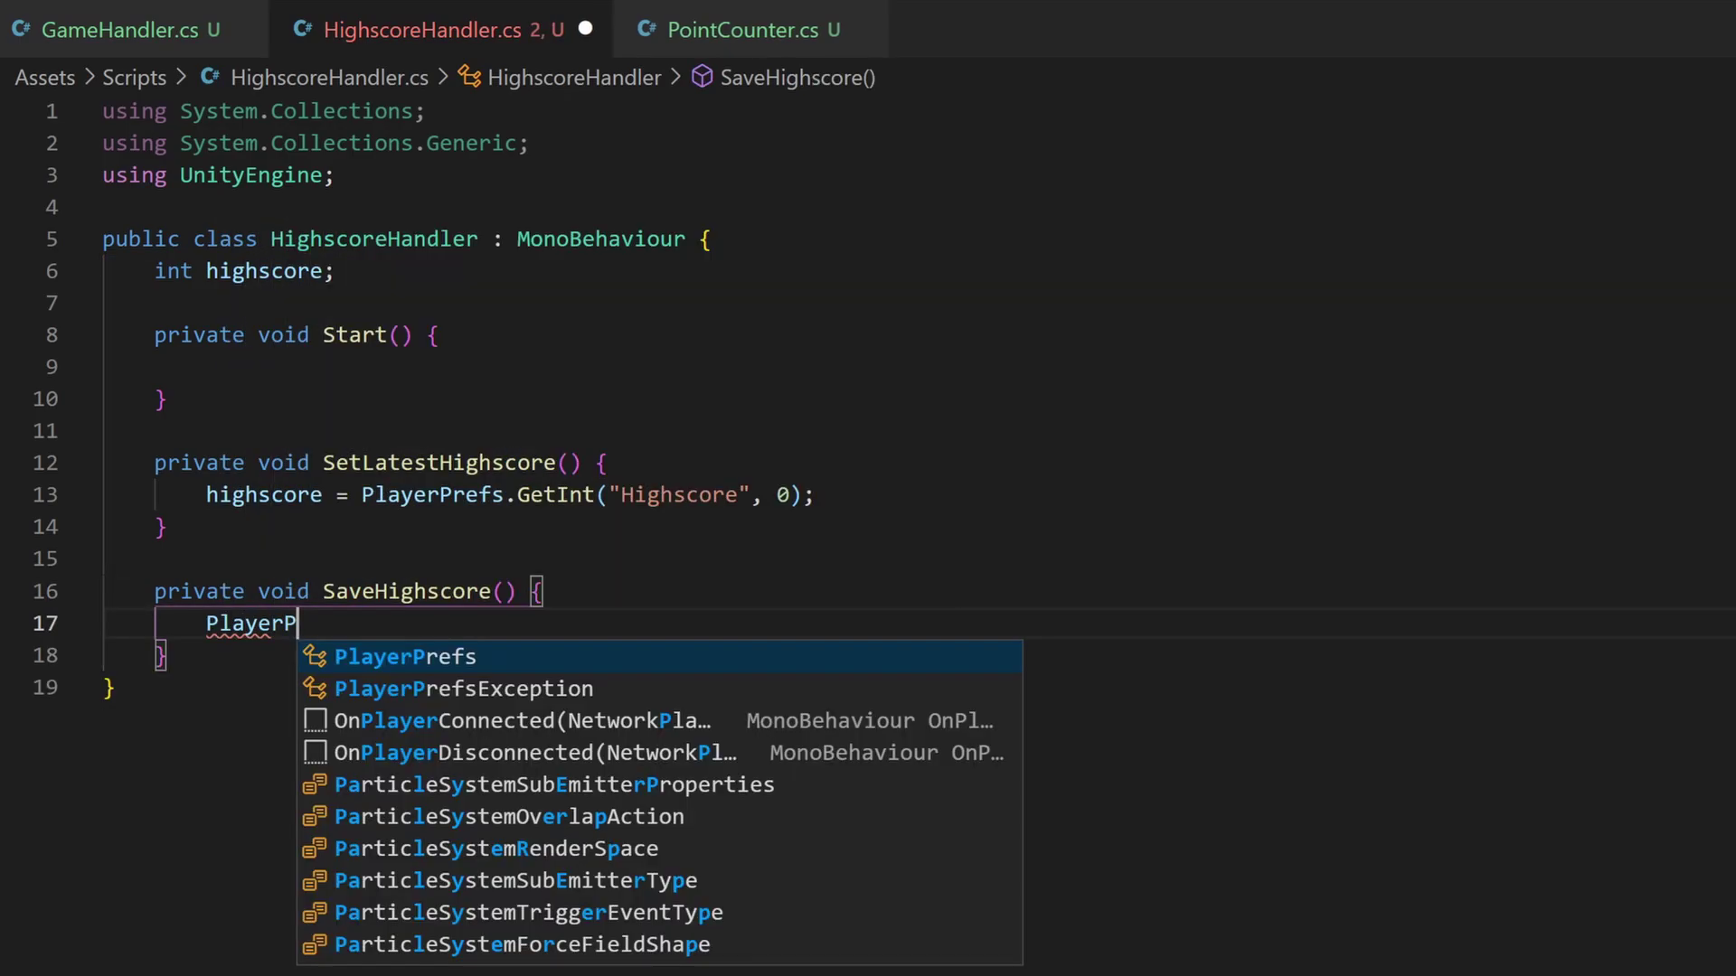
pyautogui.write('refs.Se')
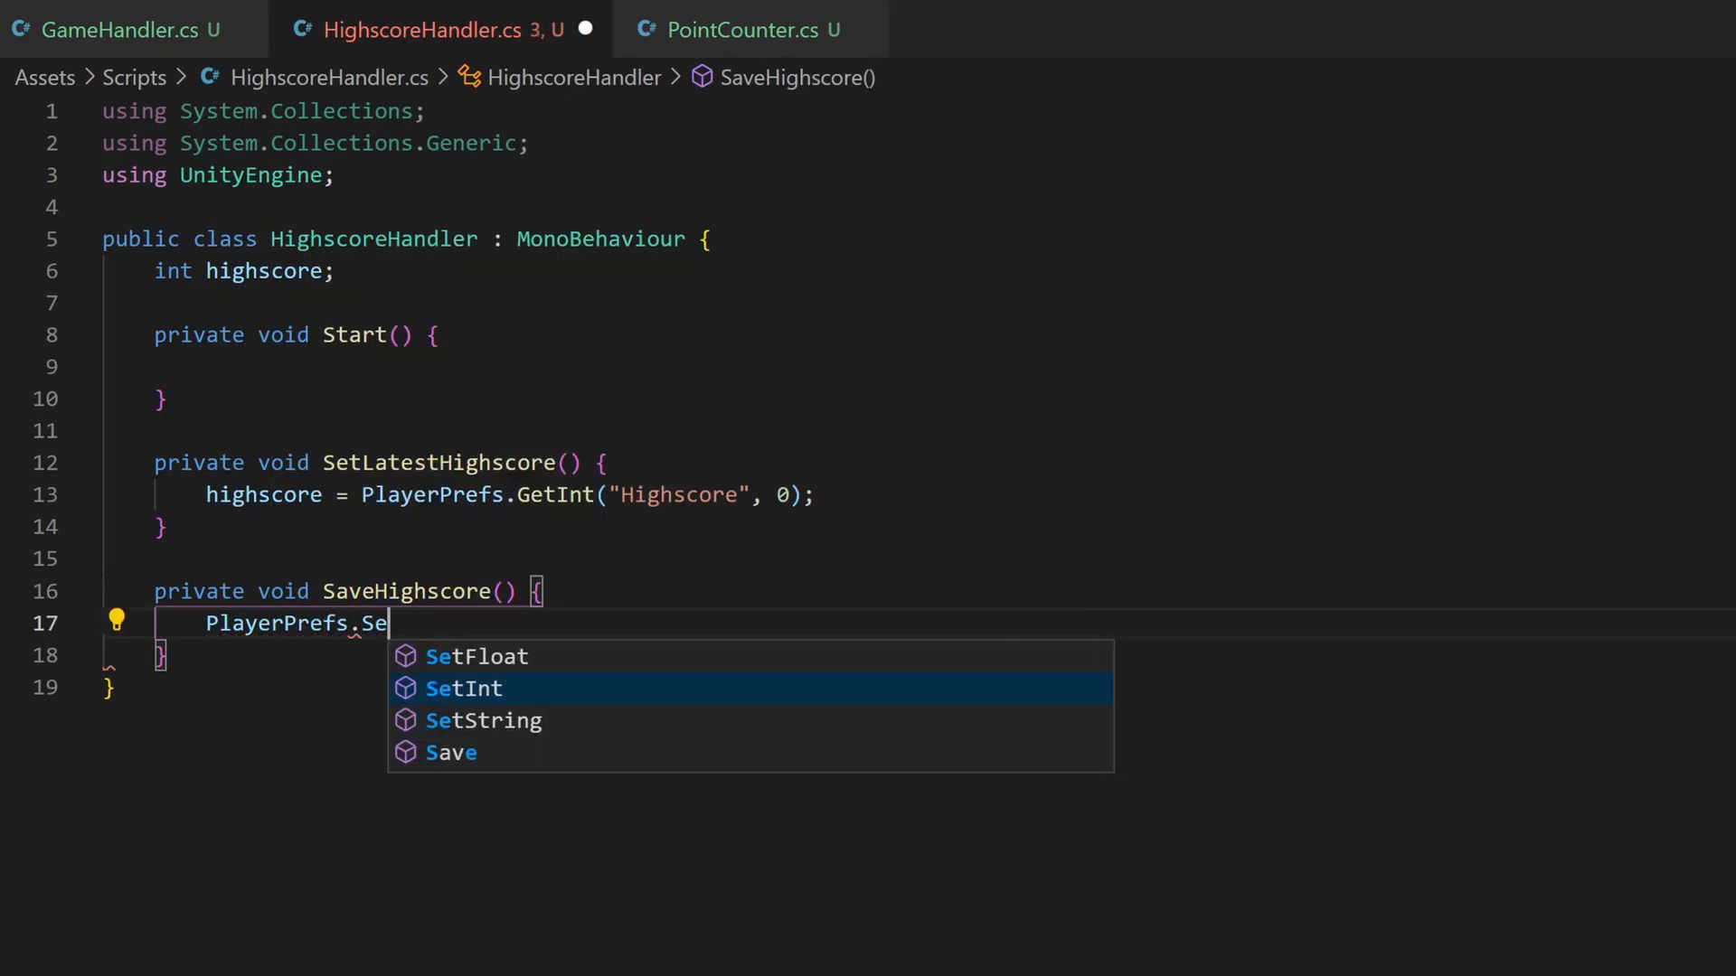
pyautogui.write('tInt("Hi')
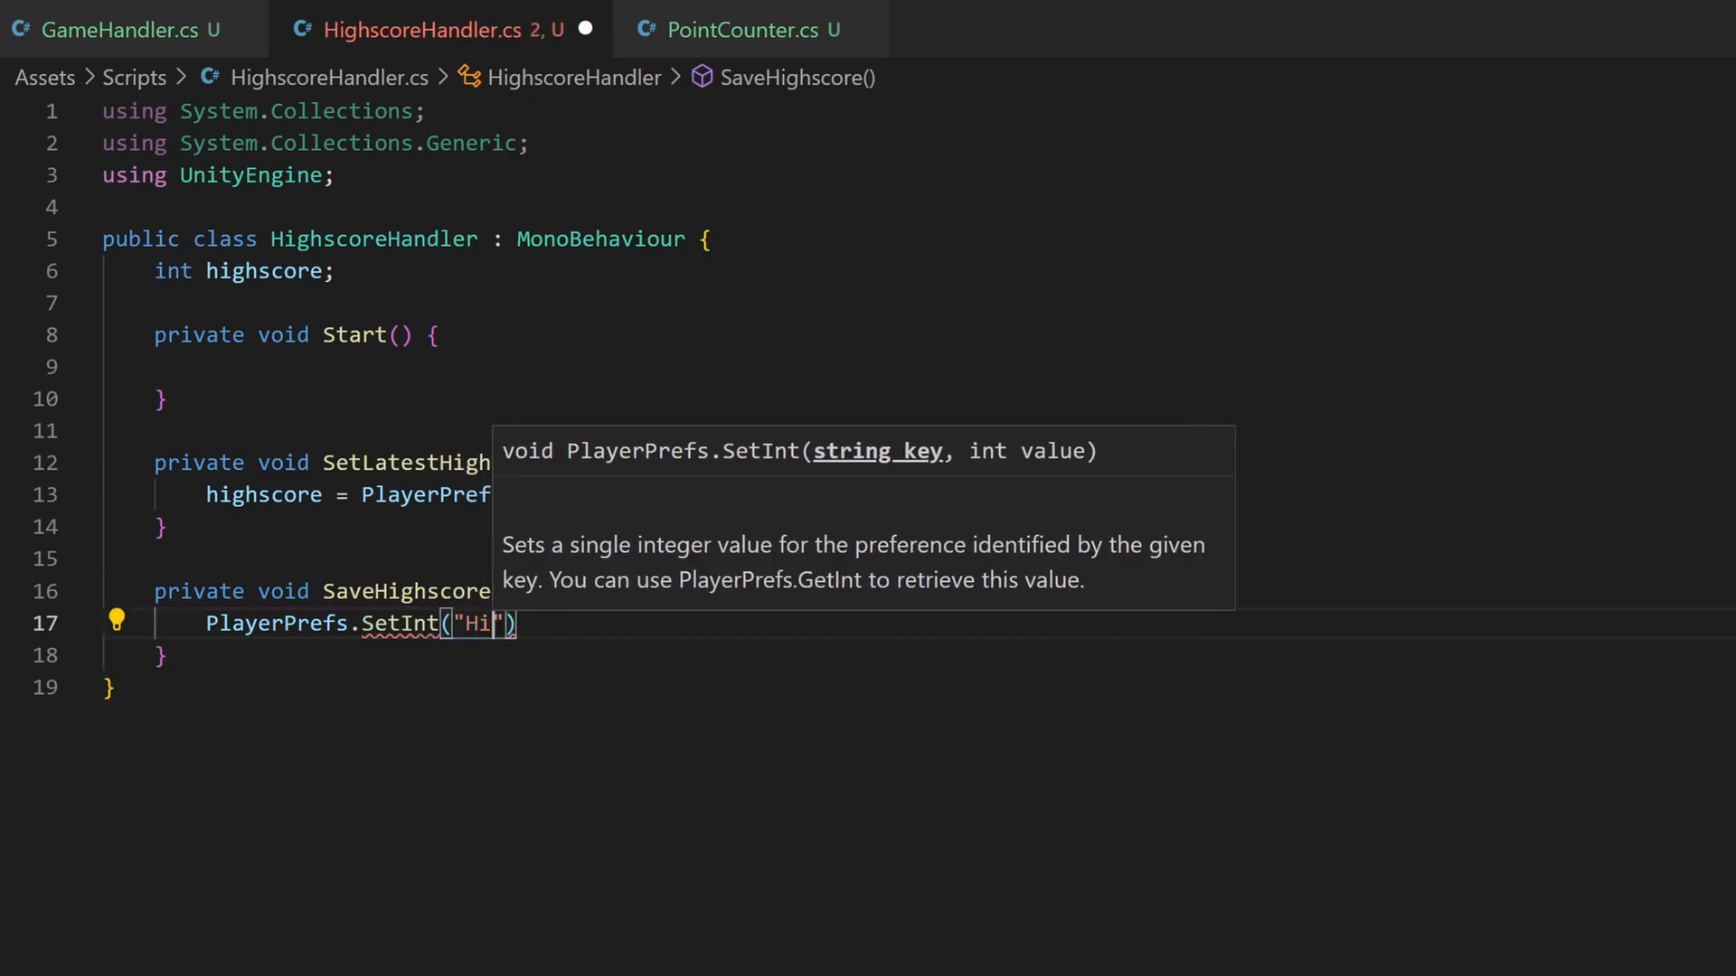
pyautogui.write('ghscore"')
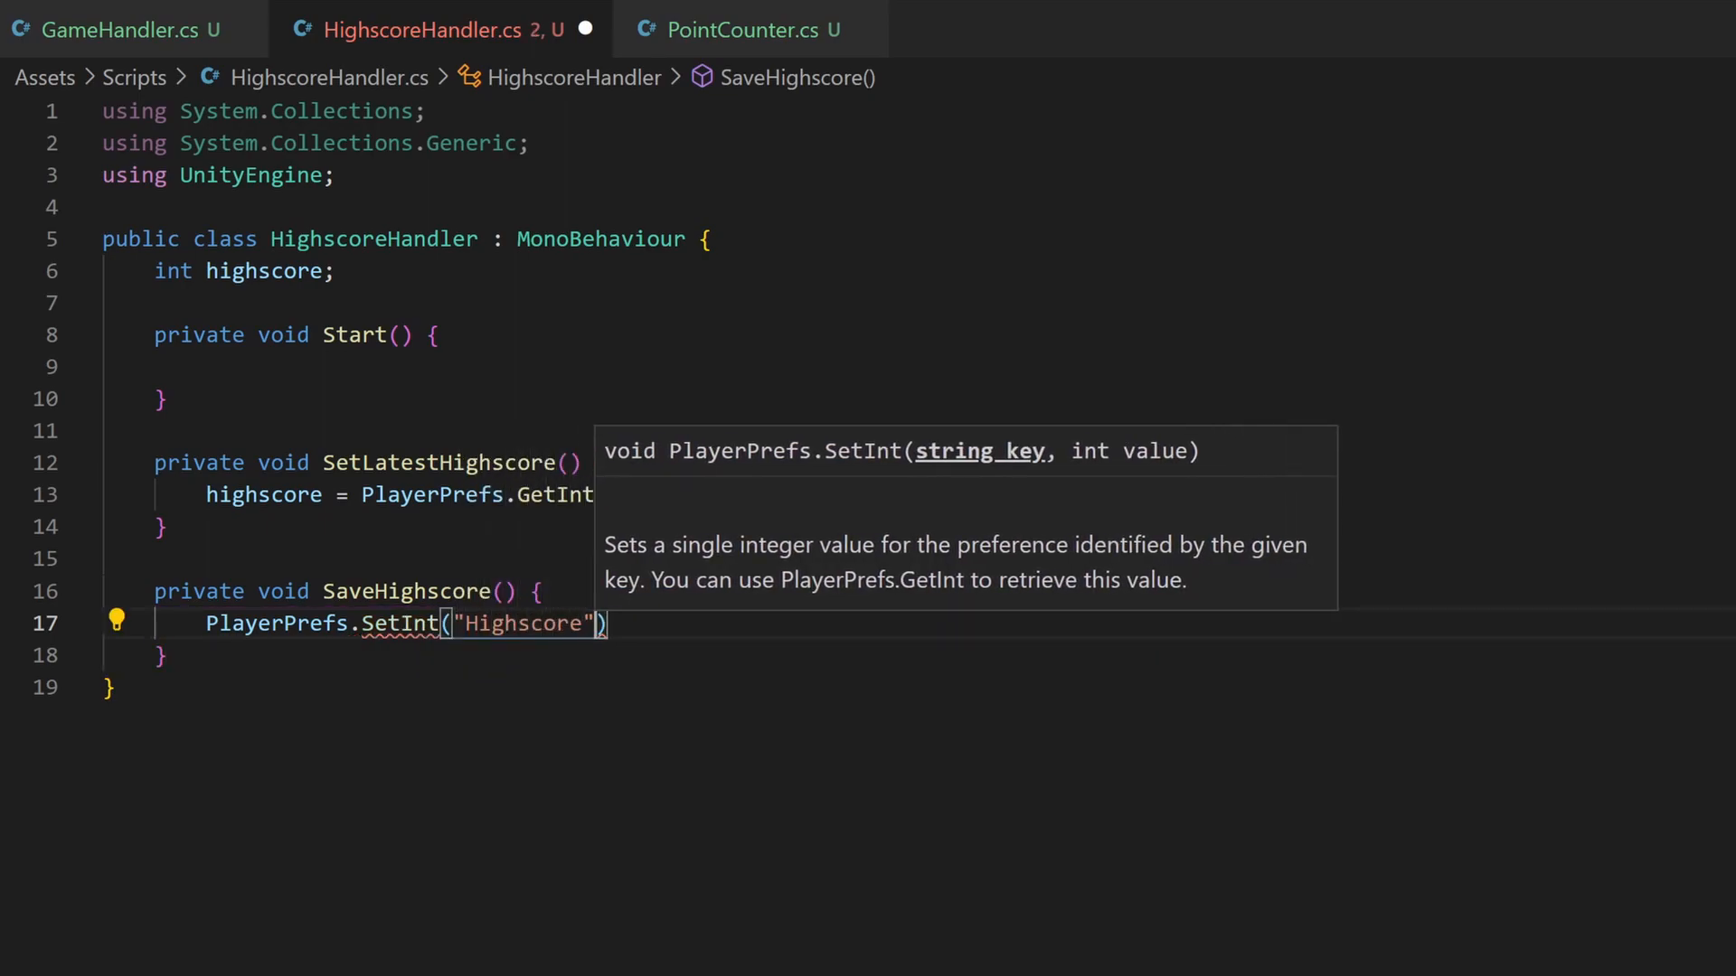
pyautogui.write(',')
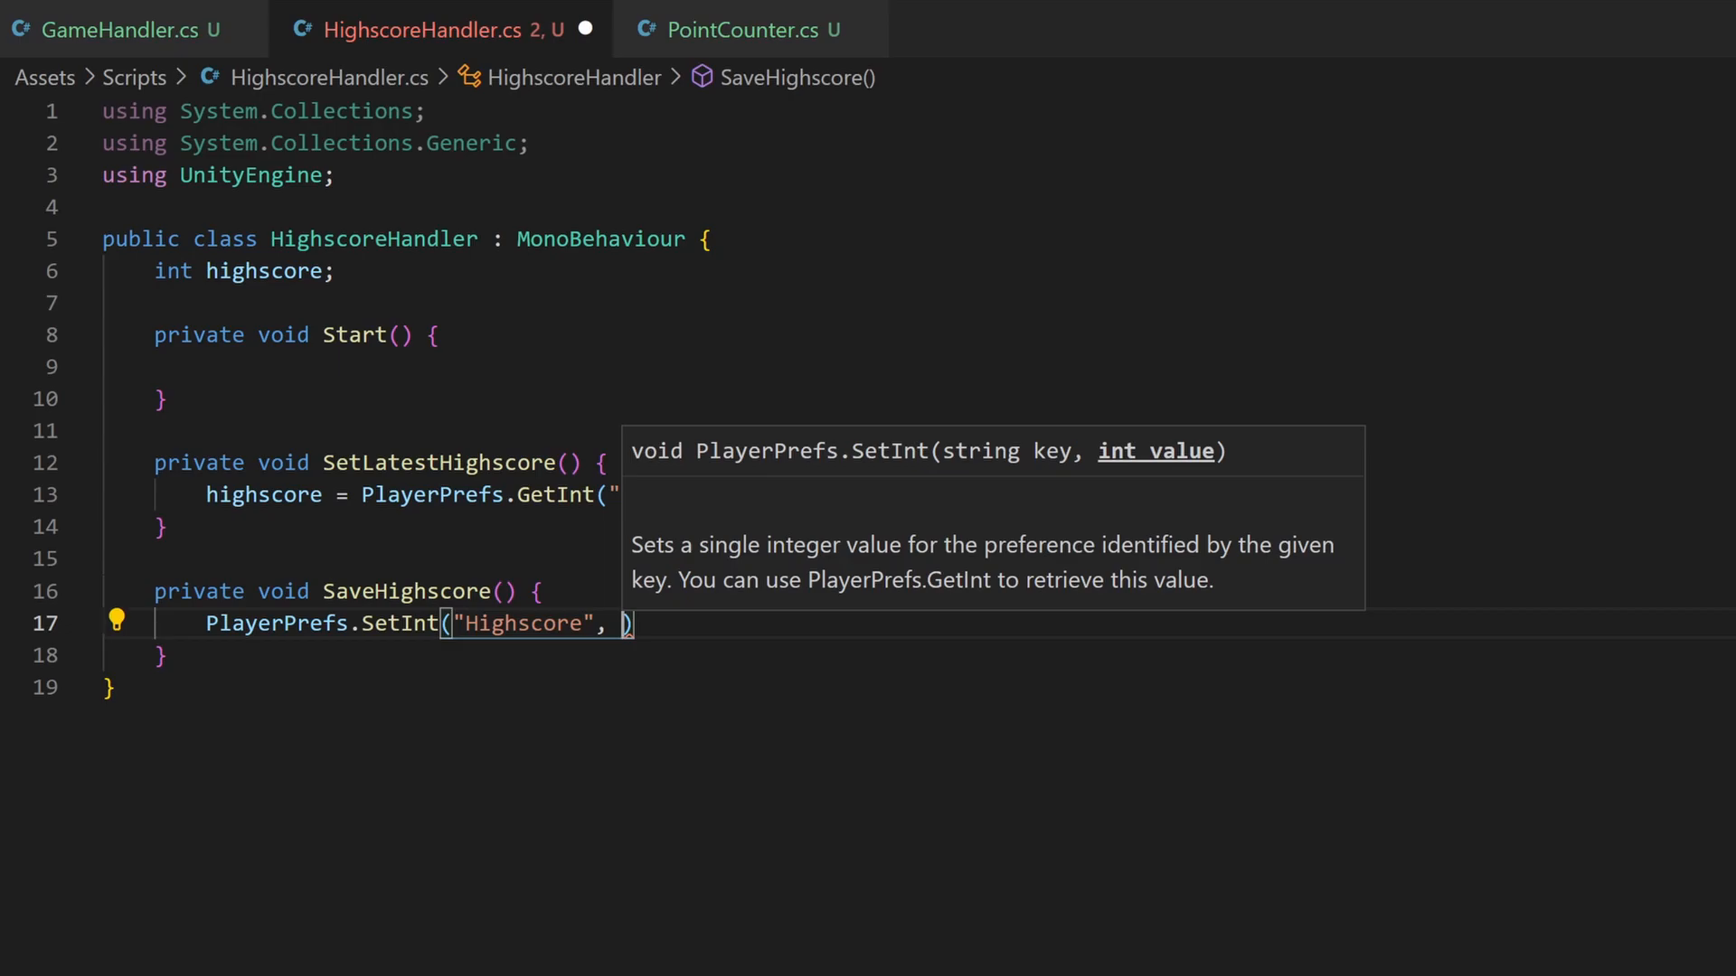
pyautogui.write('score);')
pyautogui.press('Up')
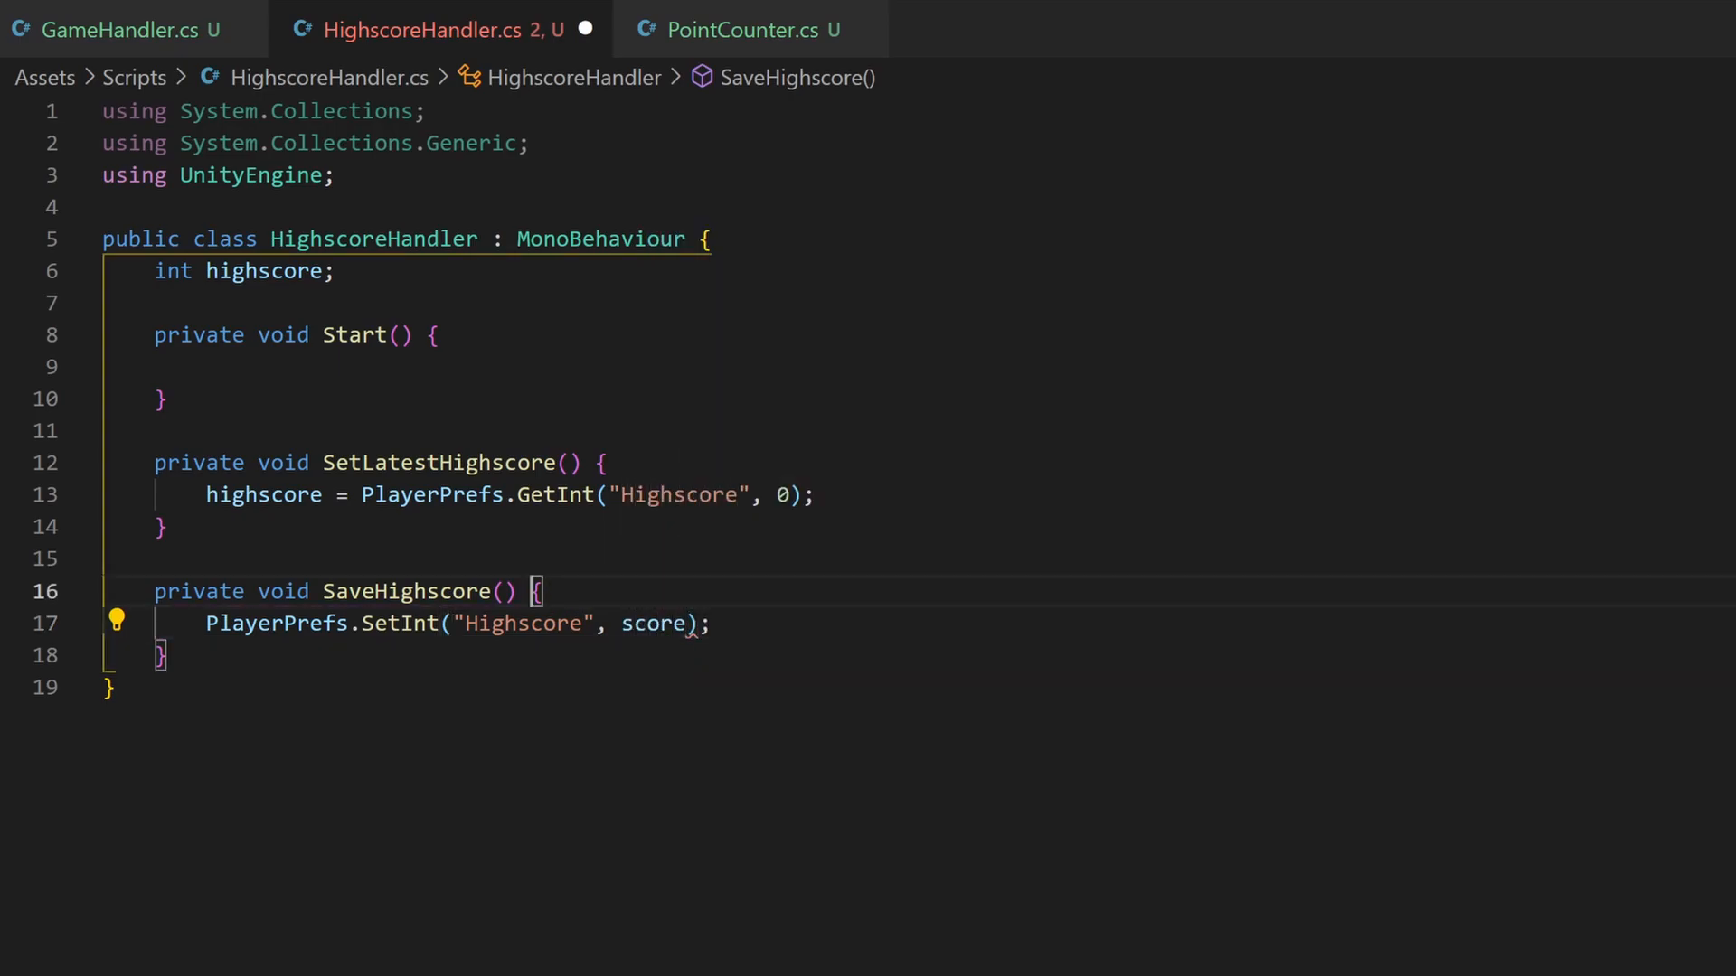
pyautogui.press('Left')
pyautogui.press('Left')
pyautogui.write('int score')
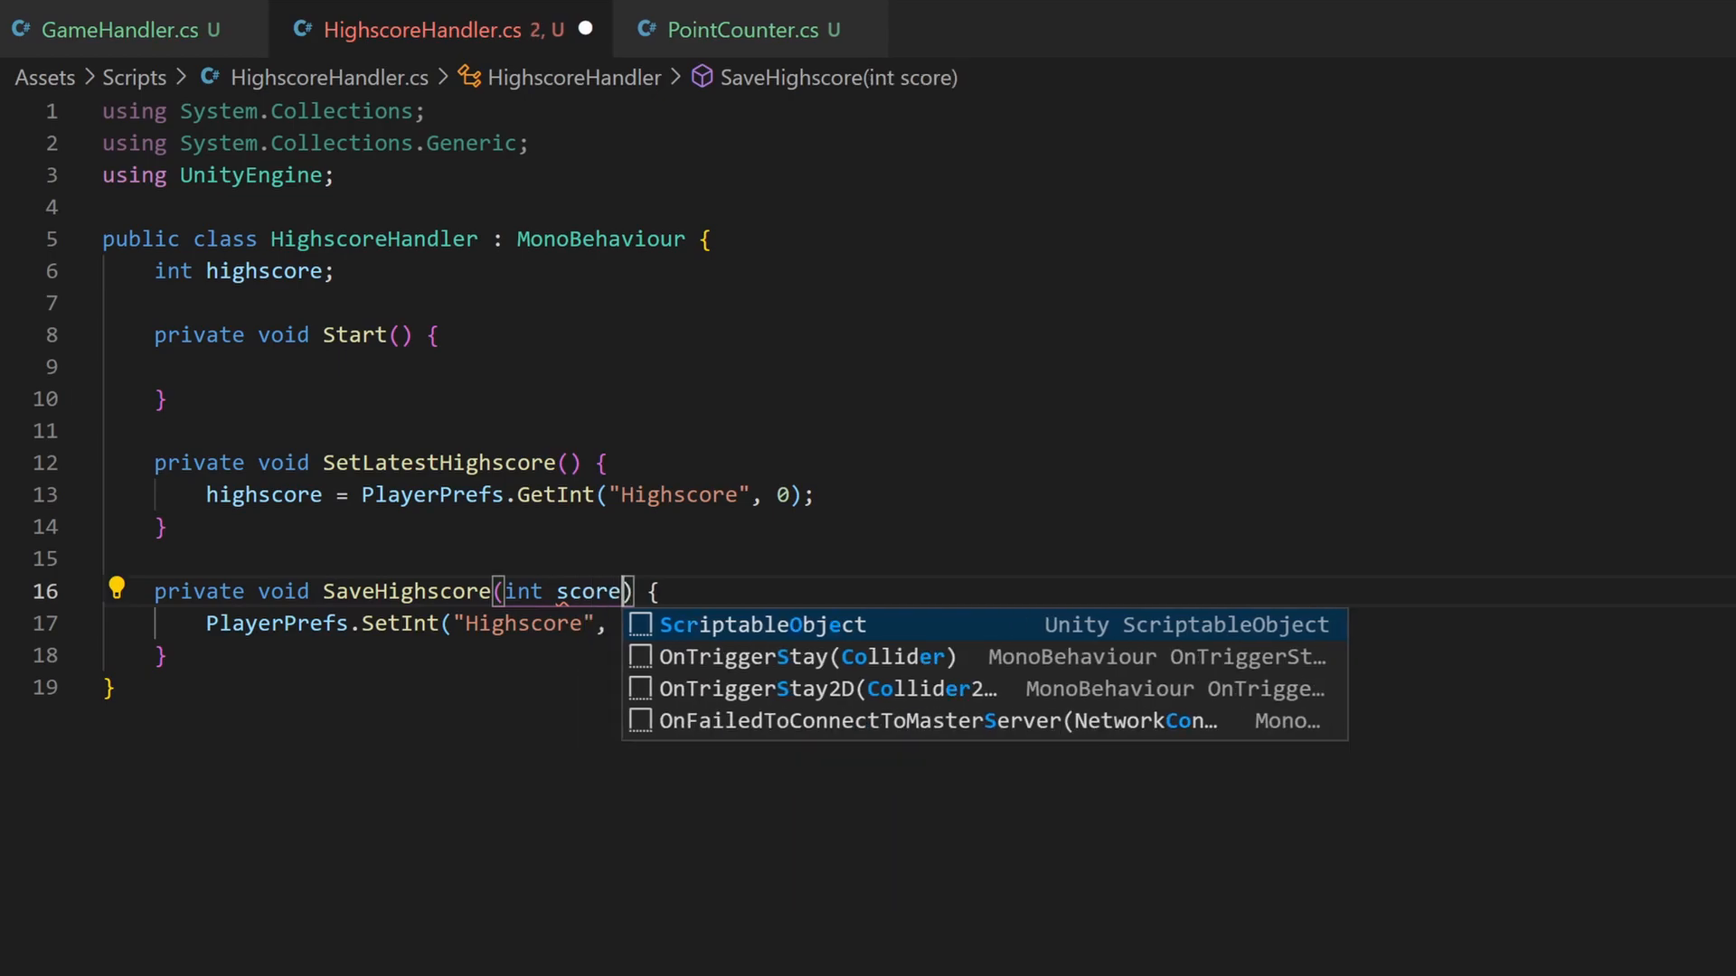
pyautogui.hotkey('ctrl', 'End')
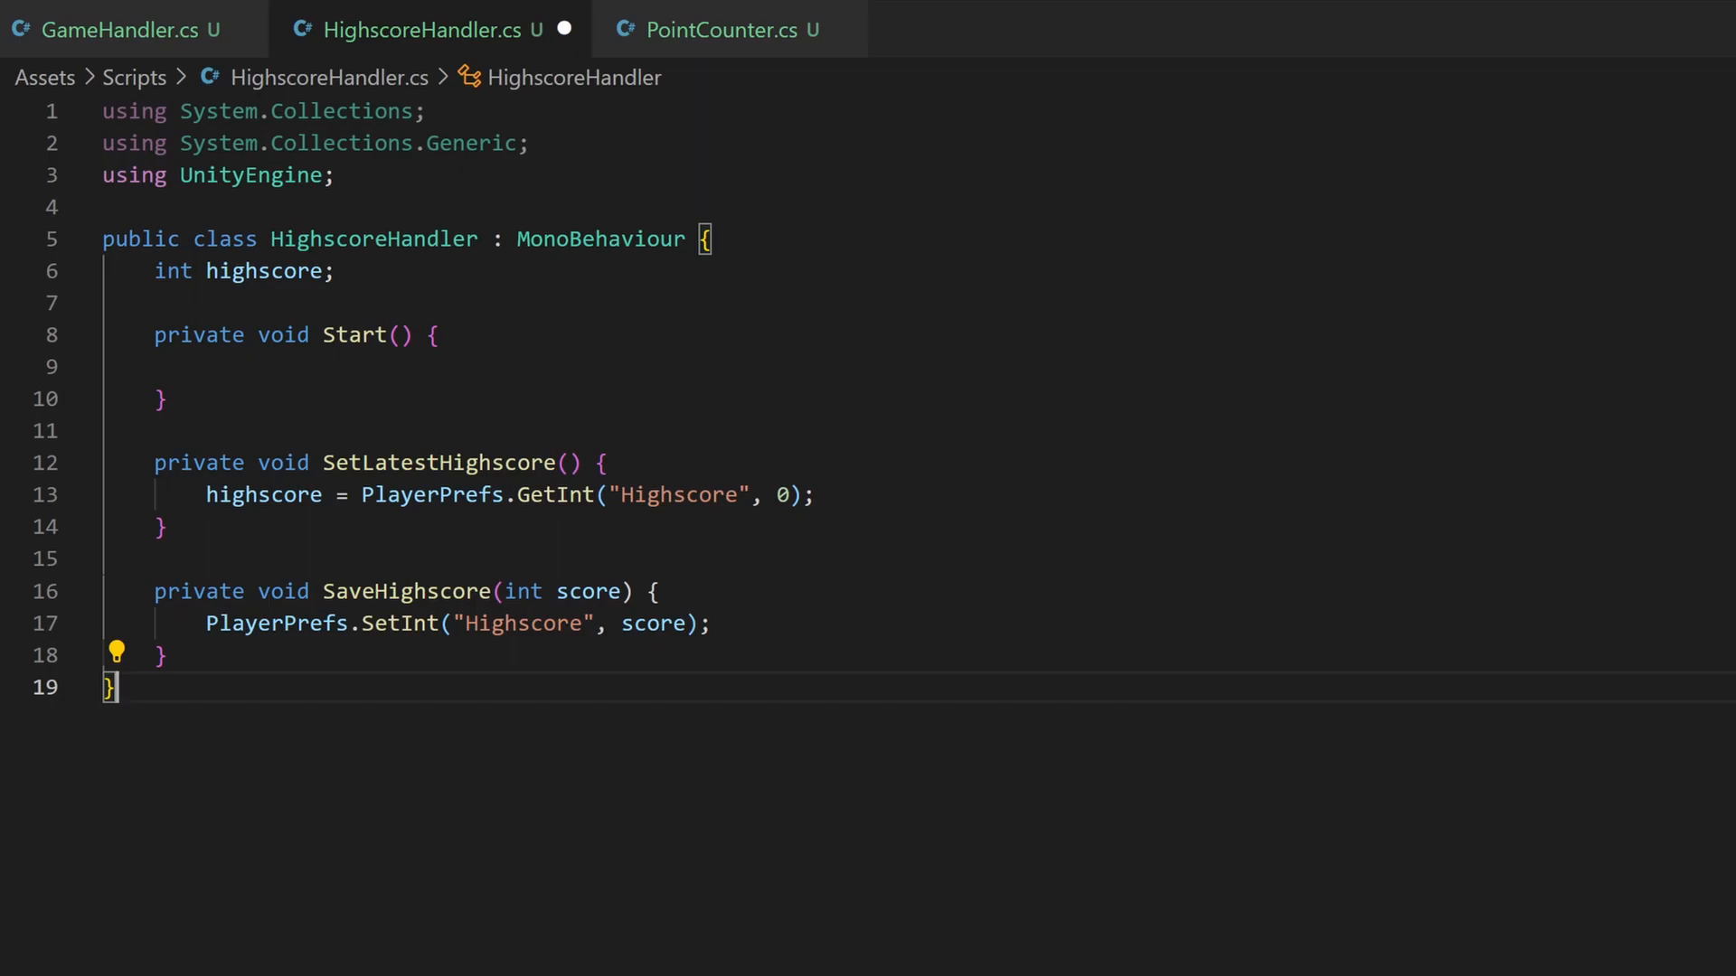
# - Add public SetHighscoreIfGreater(int score) that sets highscore = score and calls SaveHighscore(score) when higher
pyautogui.press('Up')
pyautogui.press('End')
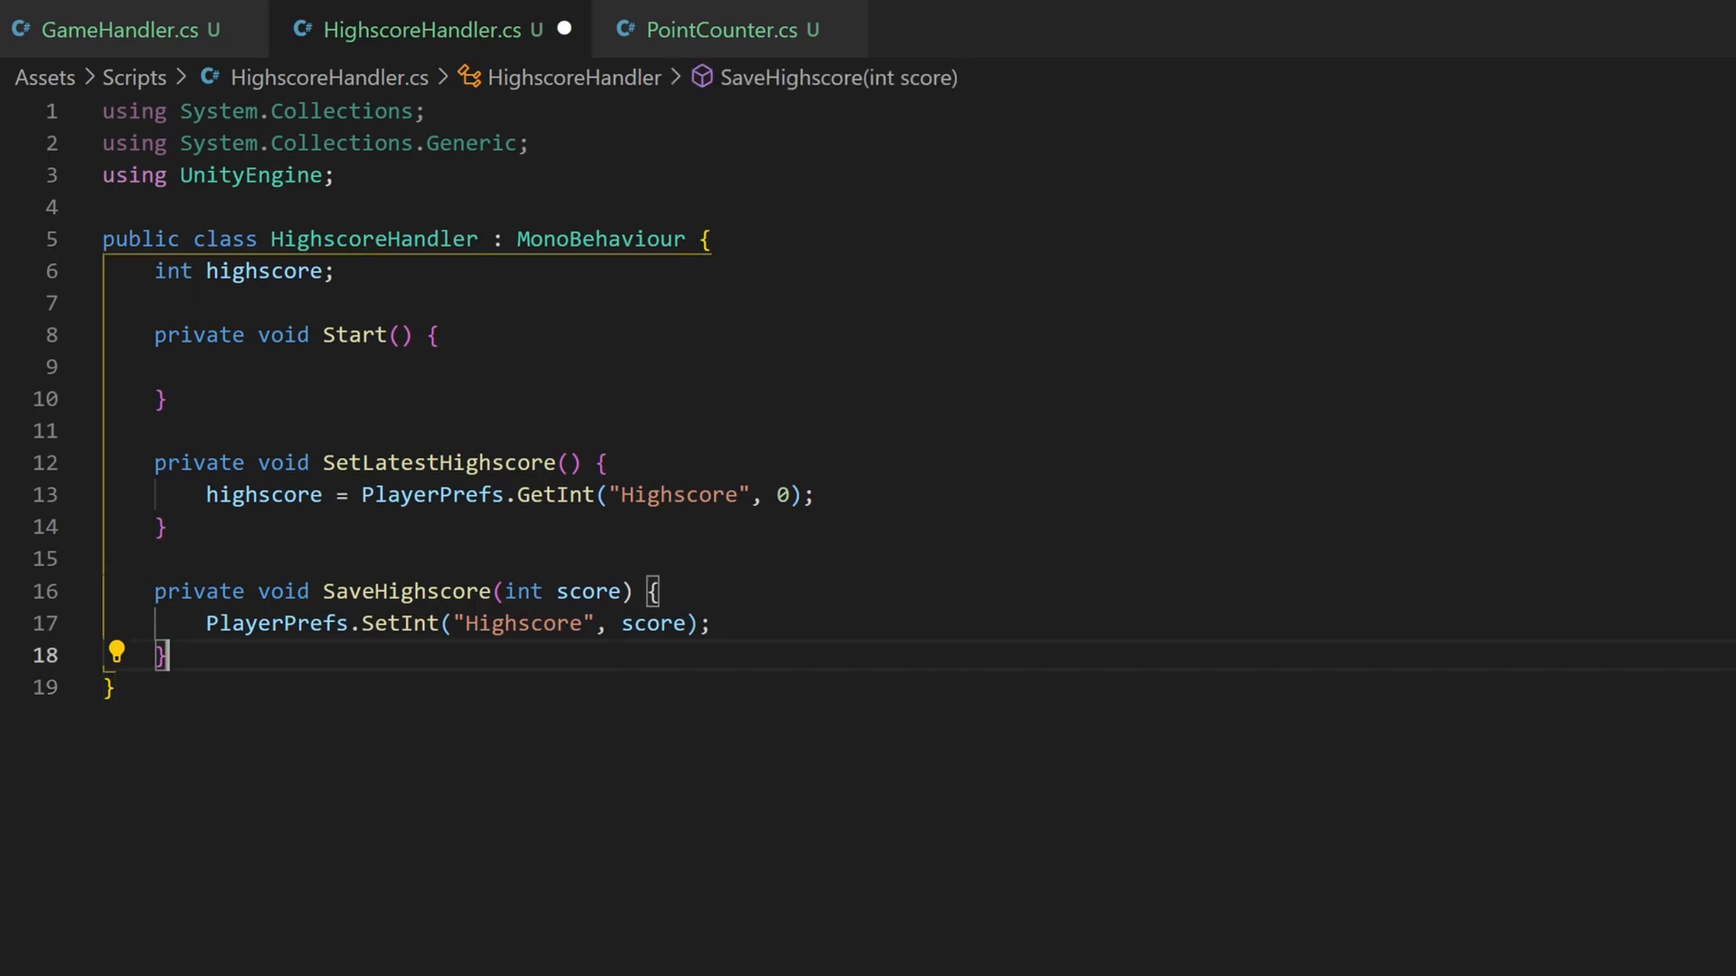
pyautogui.press('Return')
pyautogui.press('Return')
pyautogui.write('public v')
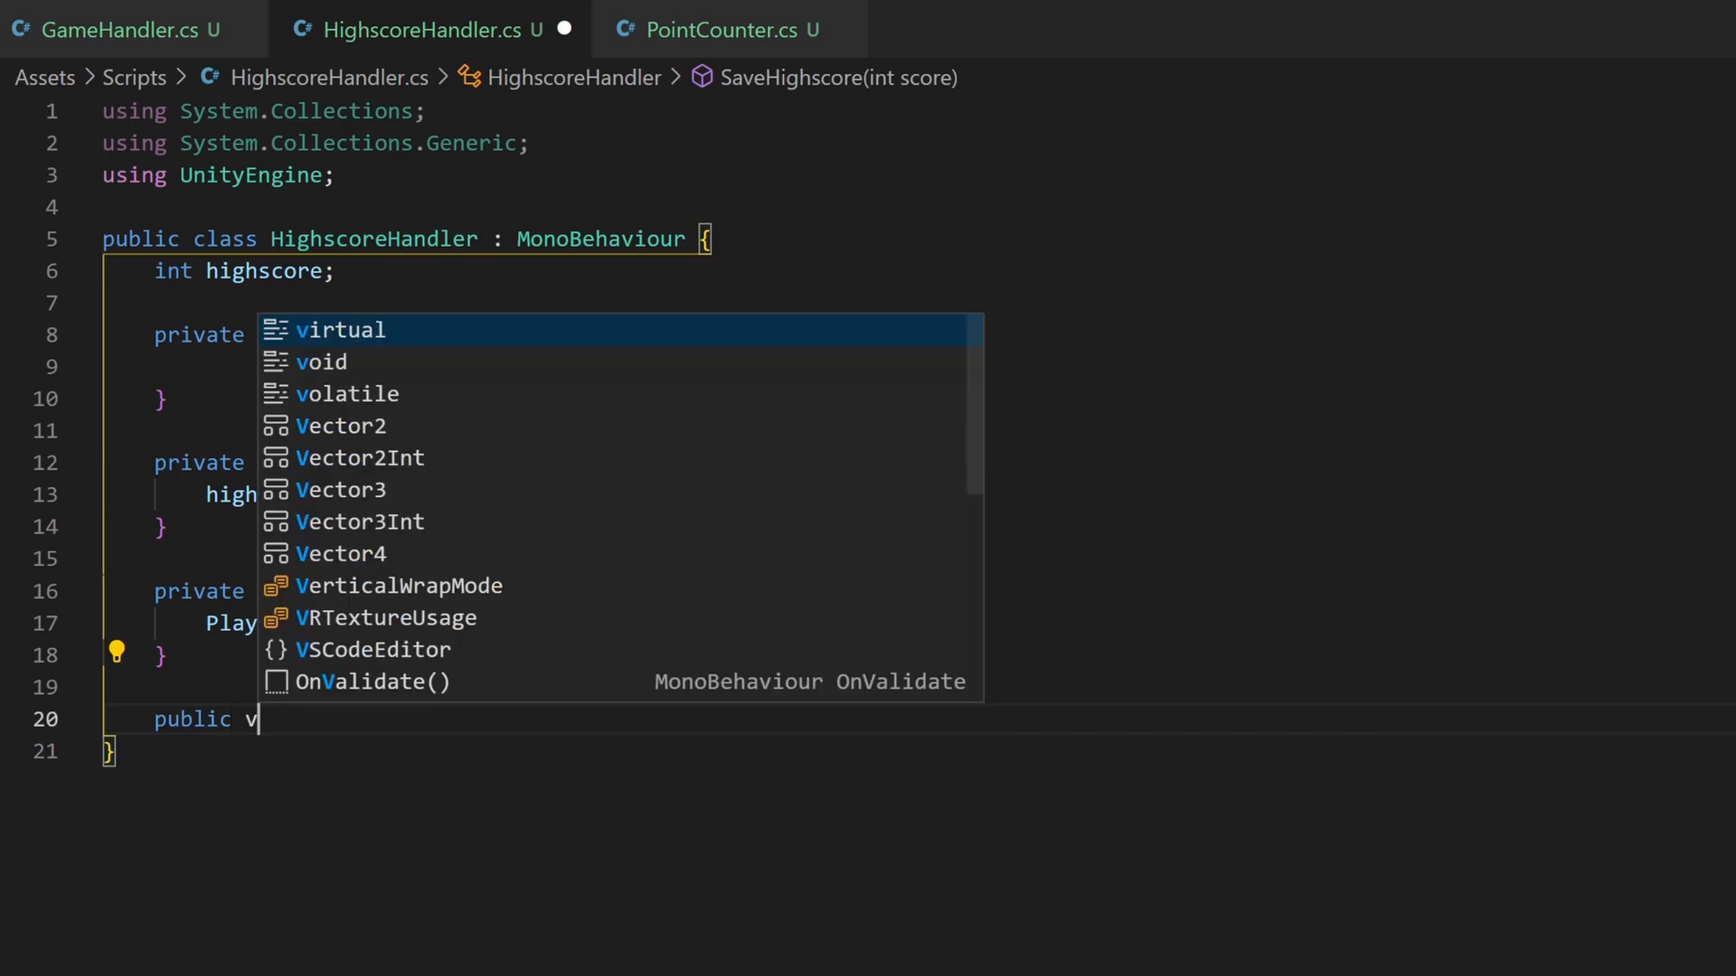
pyautogui.write('oid S')
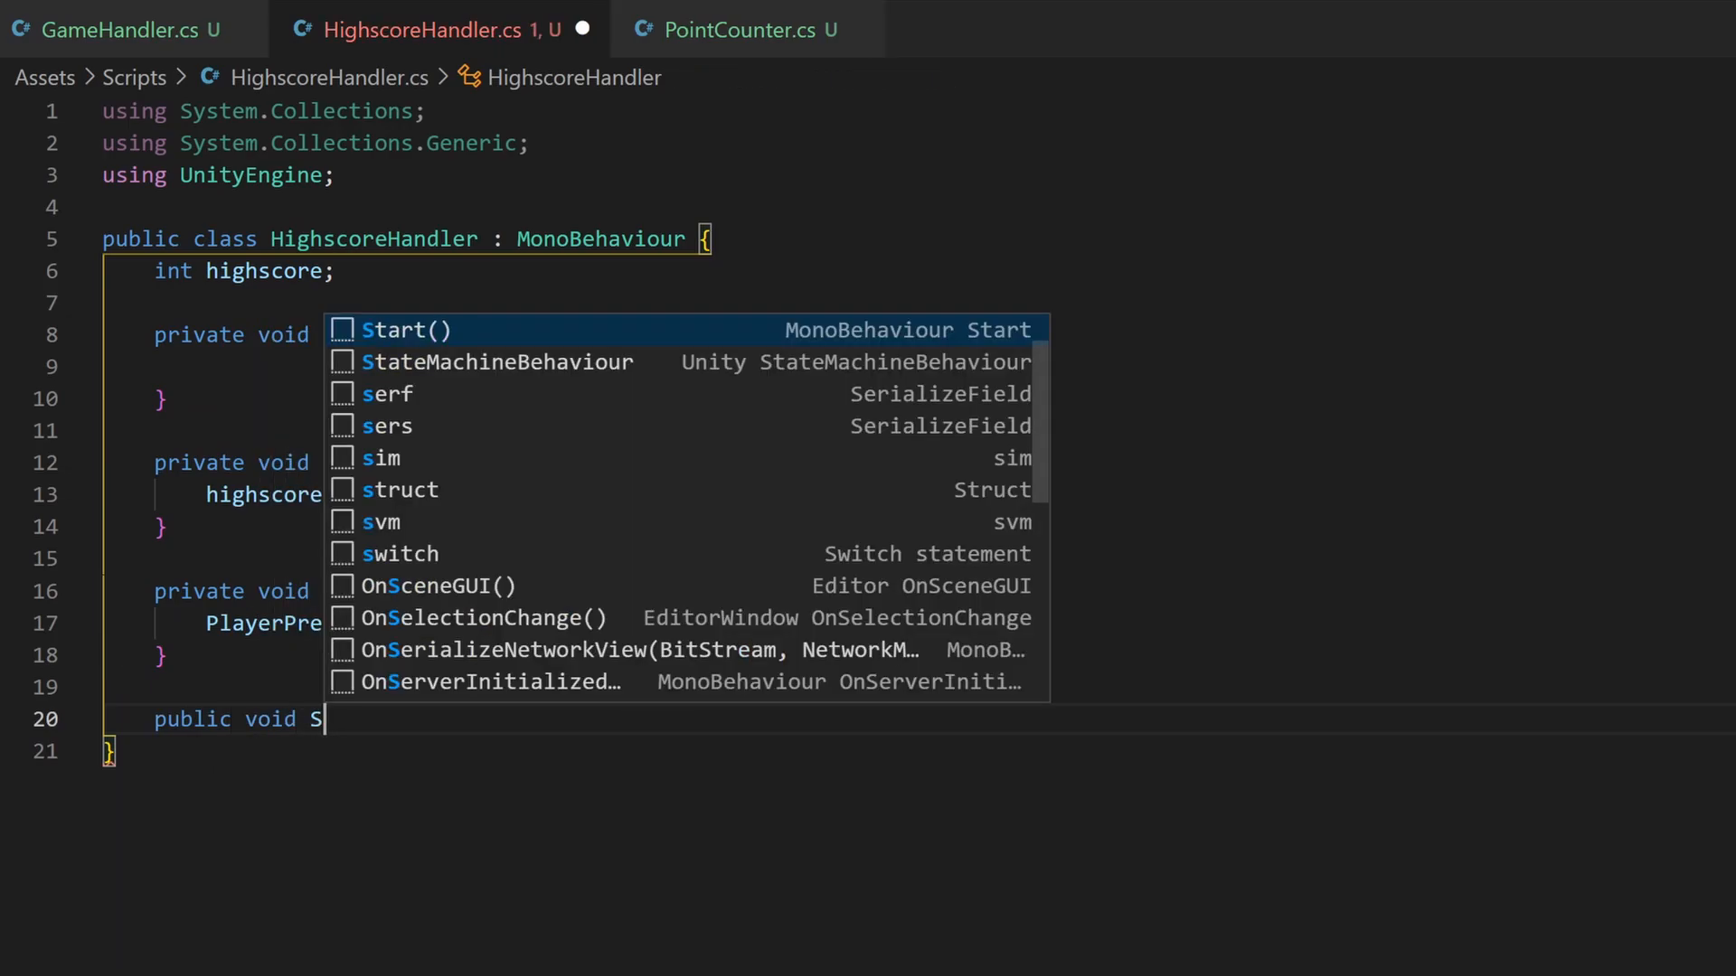
pyautogui.write('etHighsc')
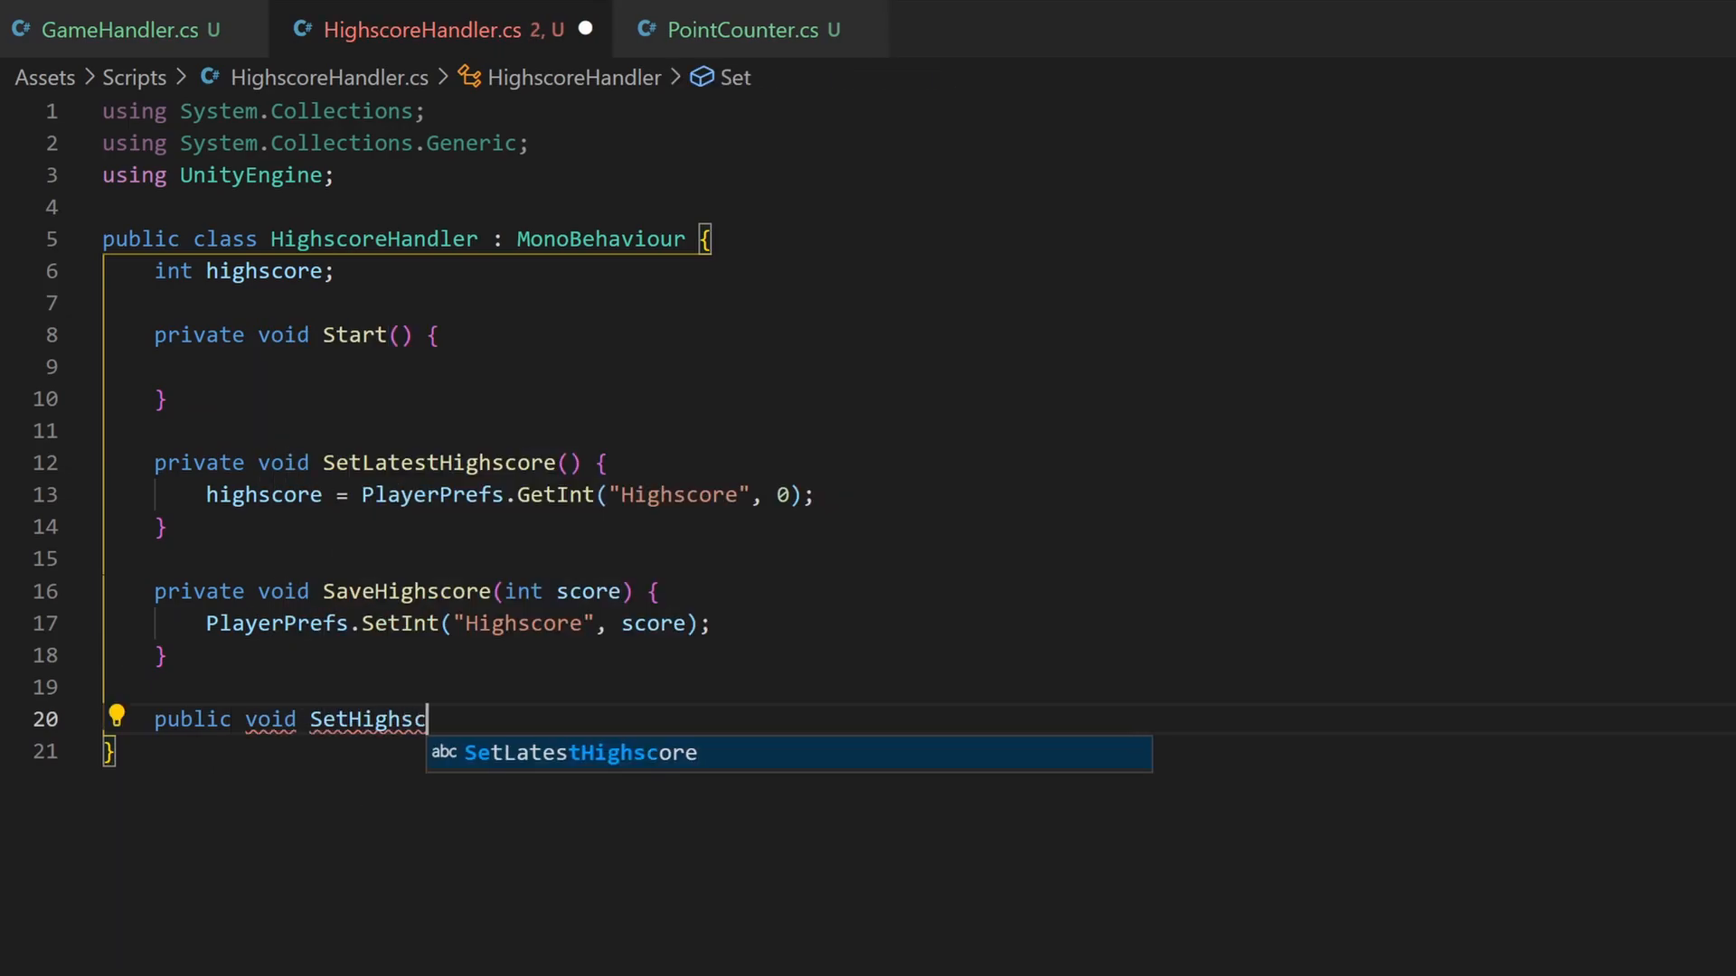
pyautogui.write('r')
pyautogui.press('BackSpace')
pyautogui.write('or')
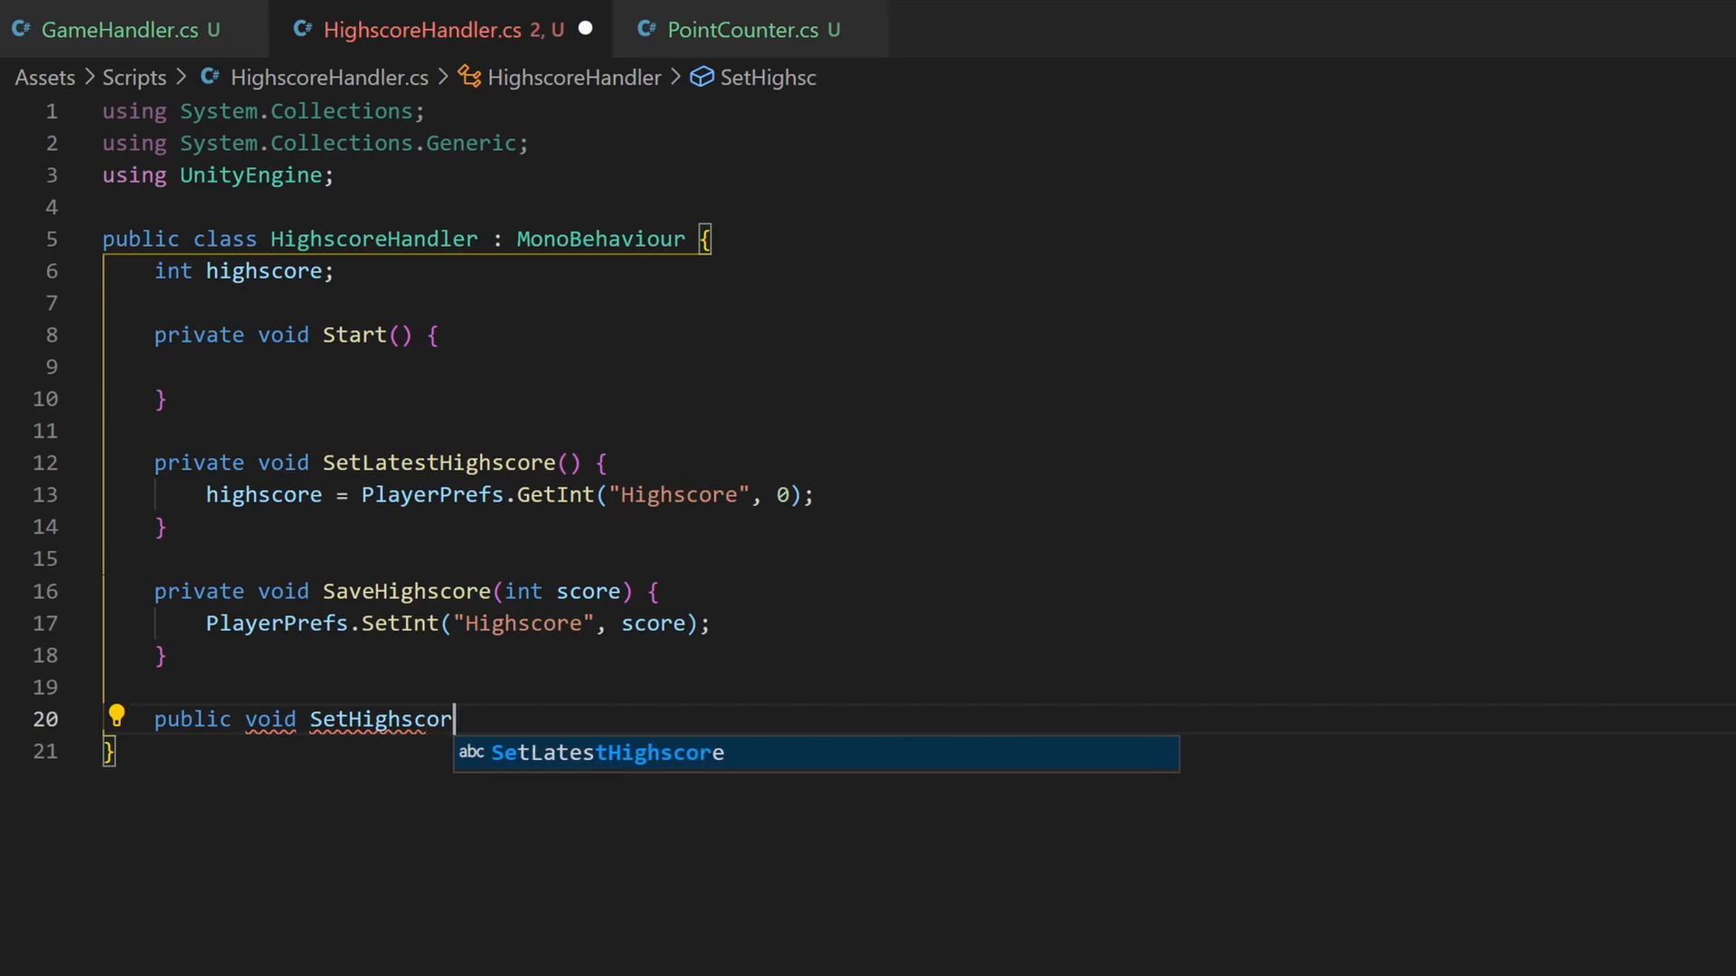
pyautogui.write('eIfGreater')
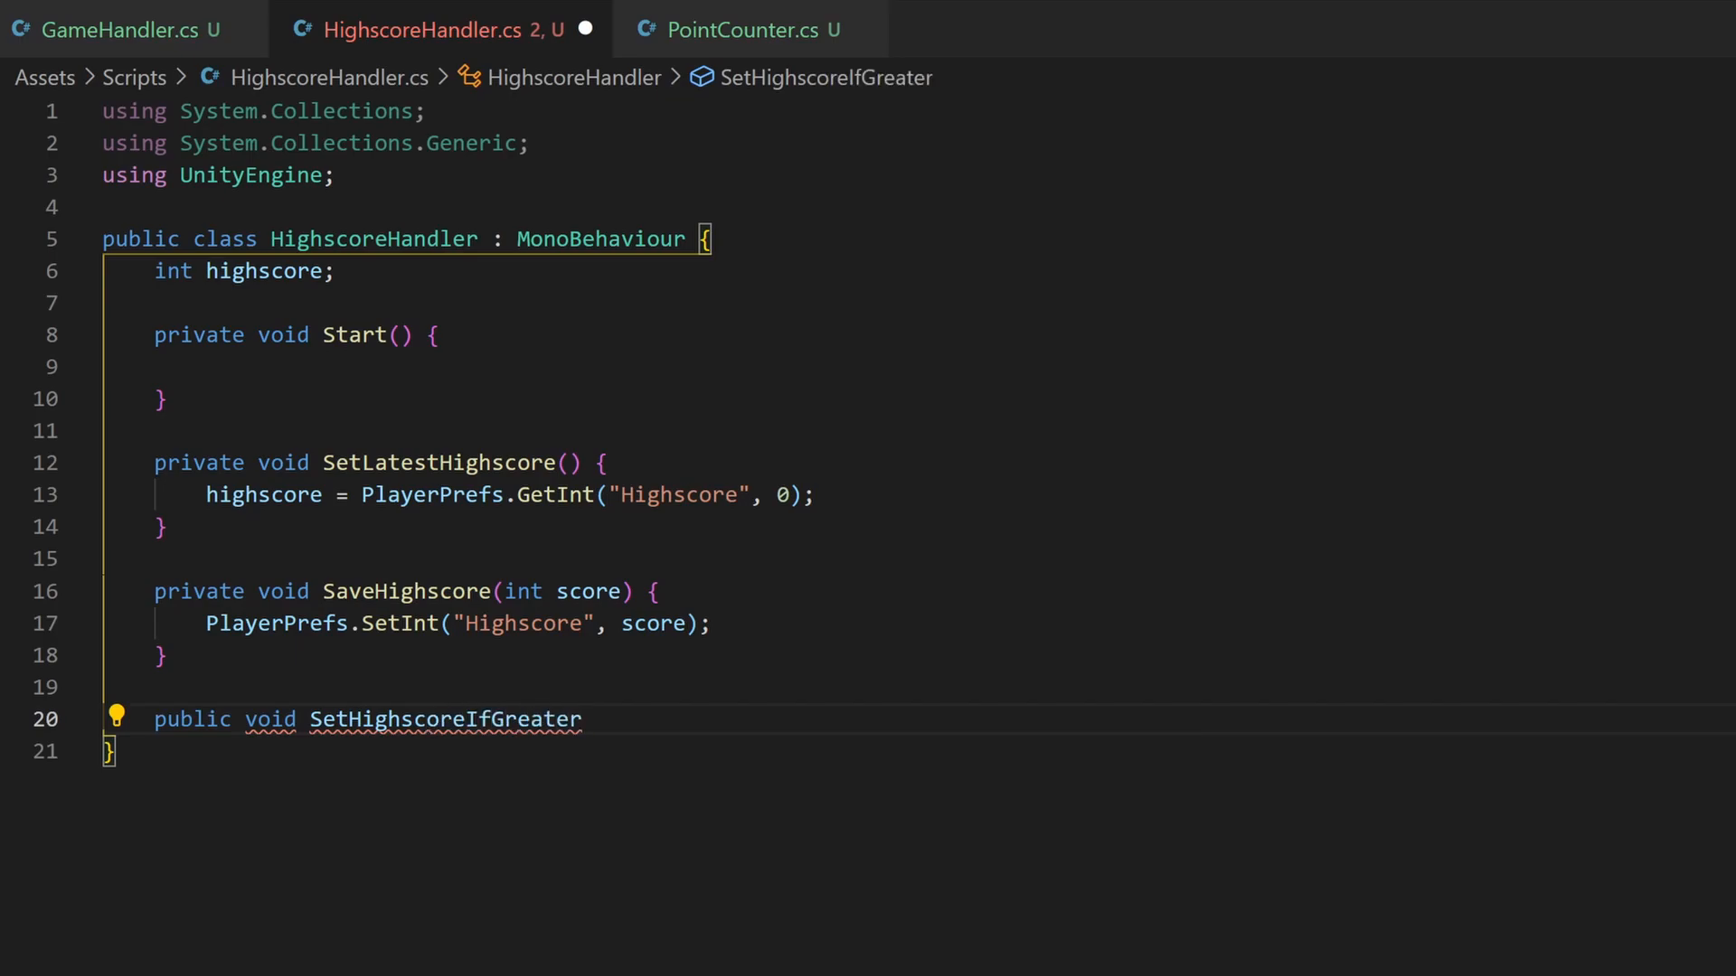
pyautogui.write(' (int score')
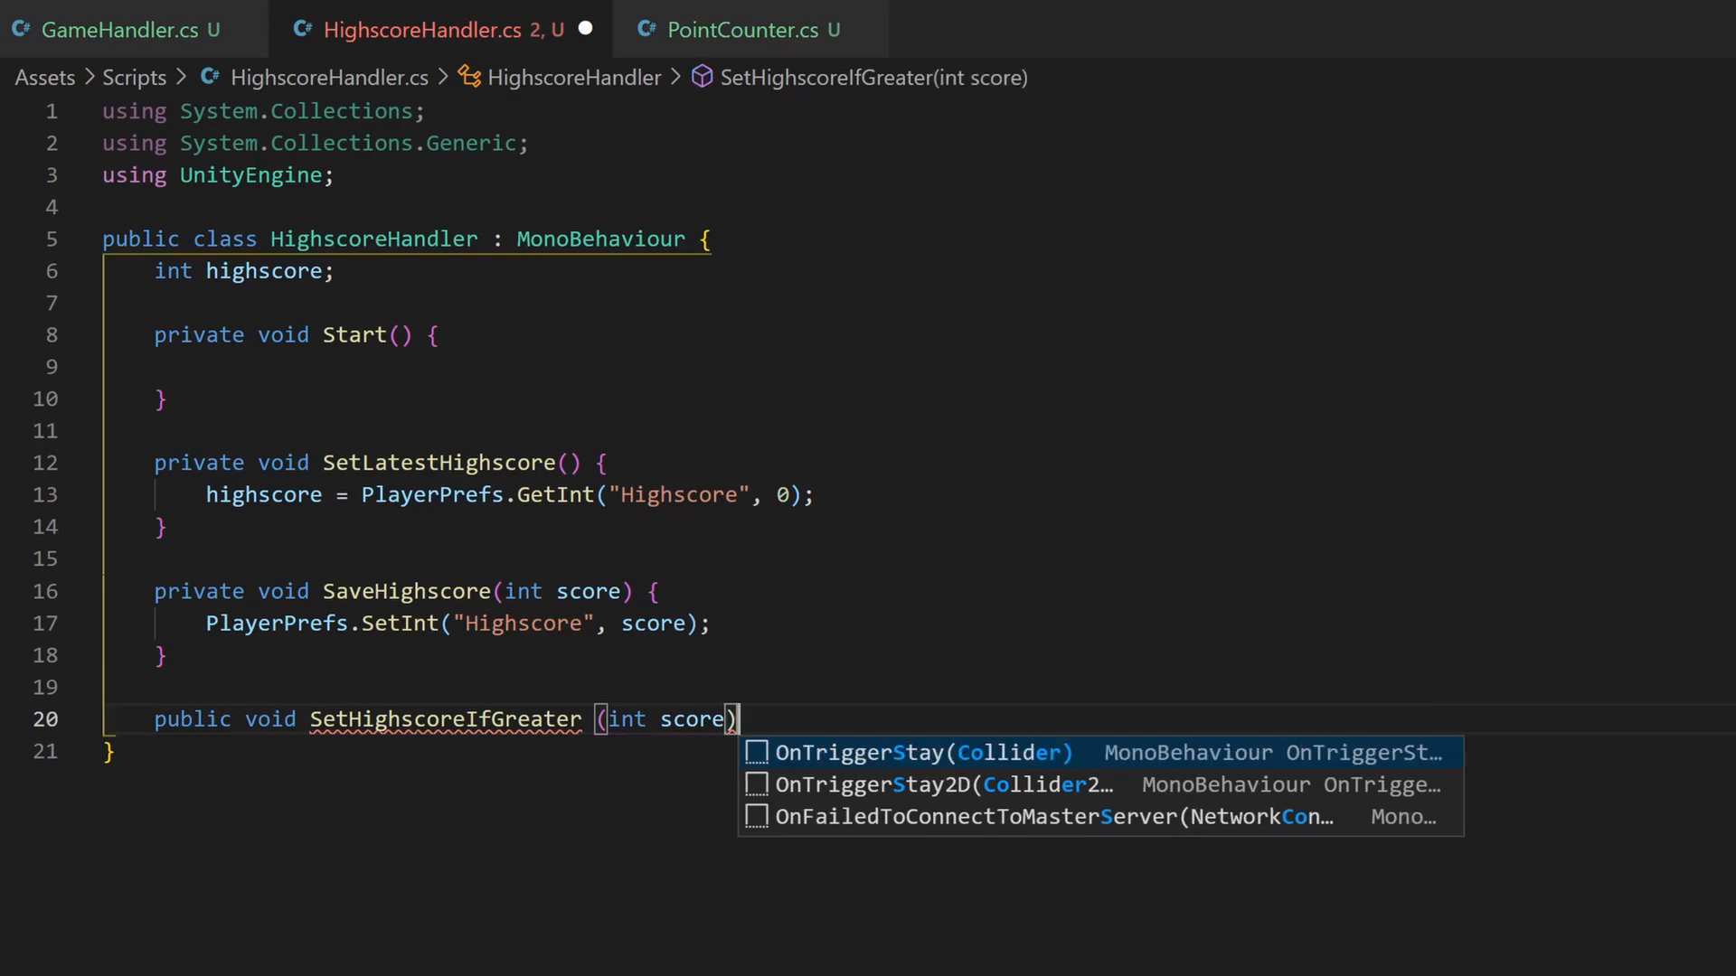
pyautogui.write(')  {')
pyautogui.press('Return')
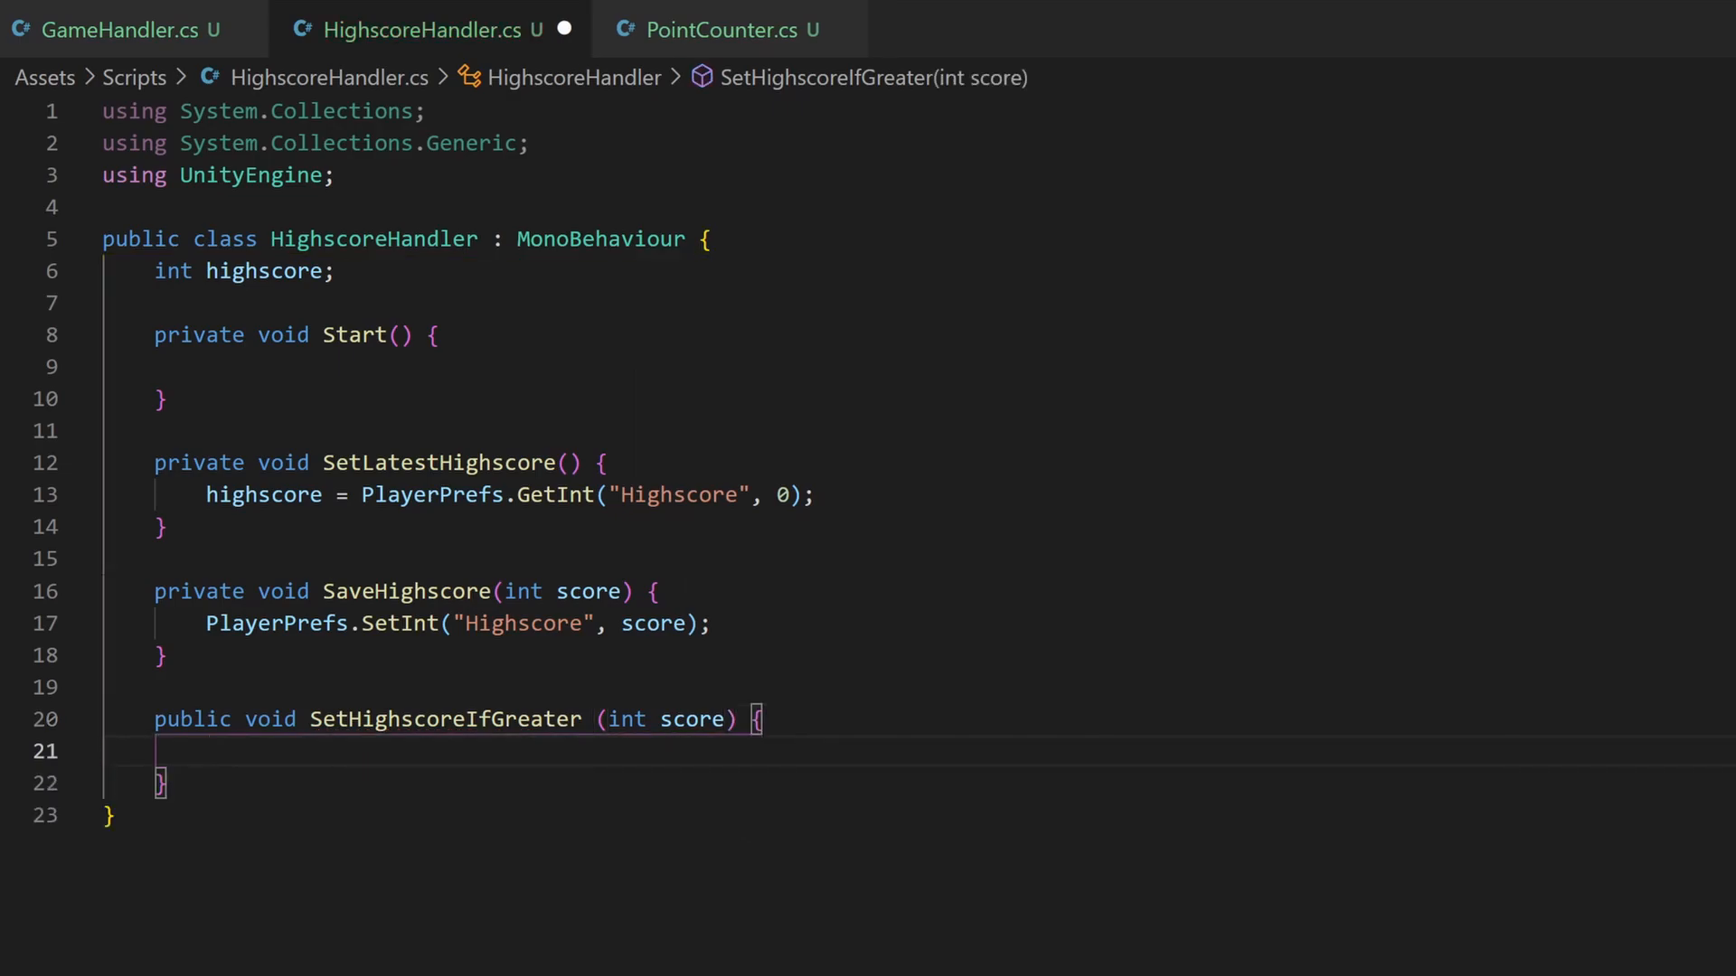
pyautogui.write('if(')
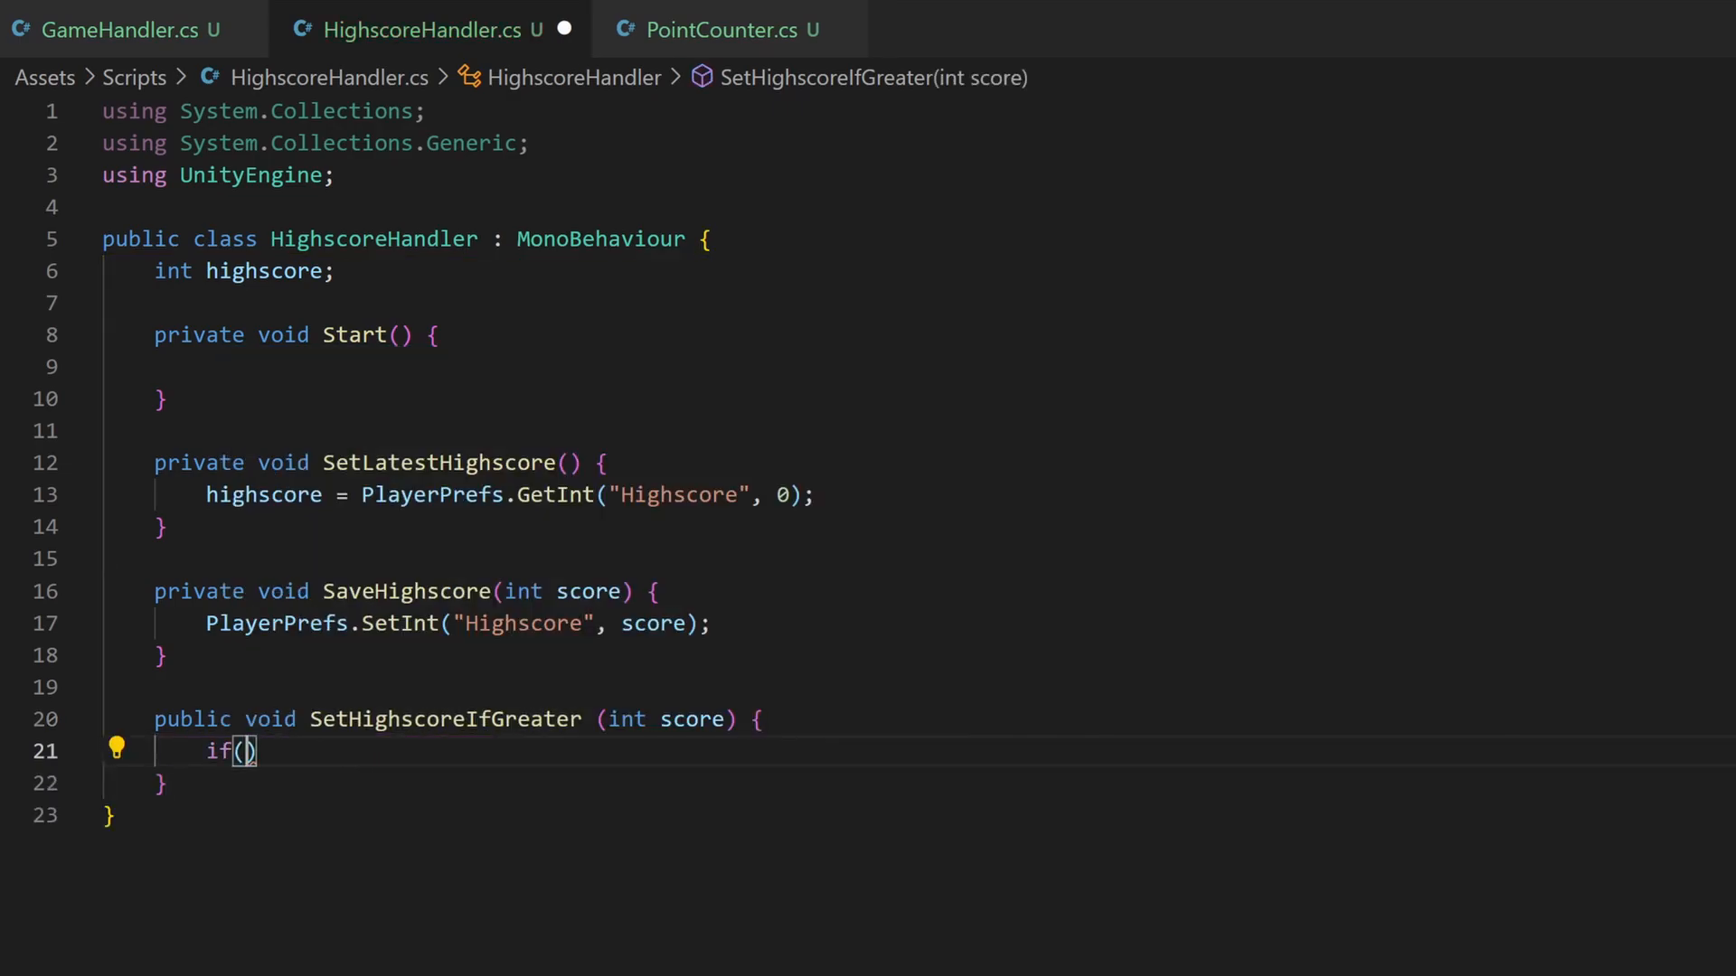
pyautogui.write('score > h')
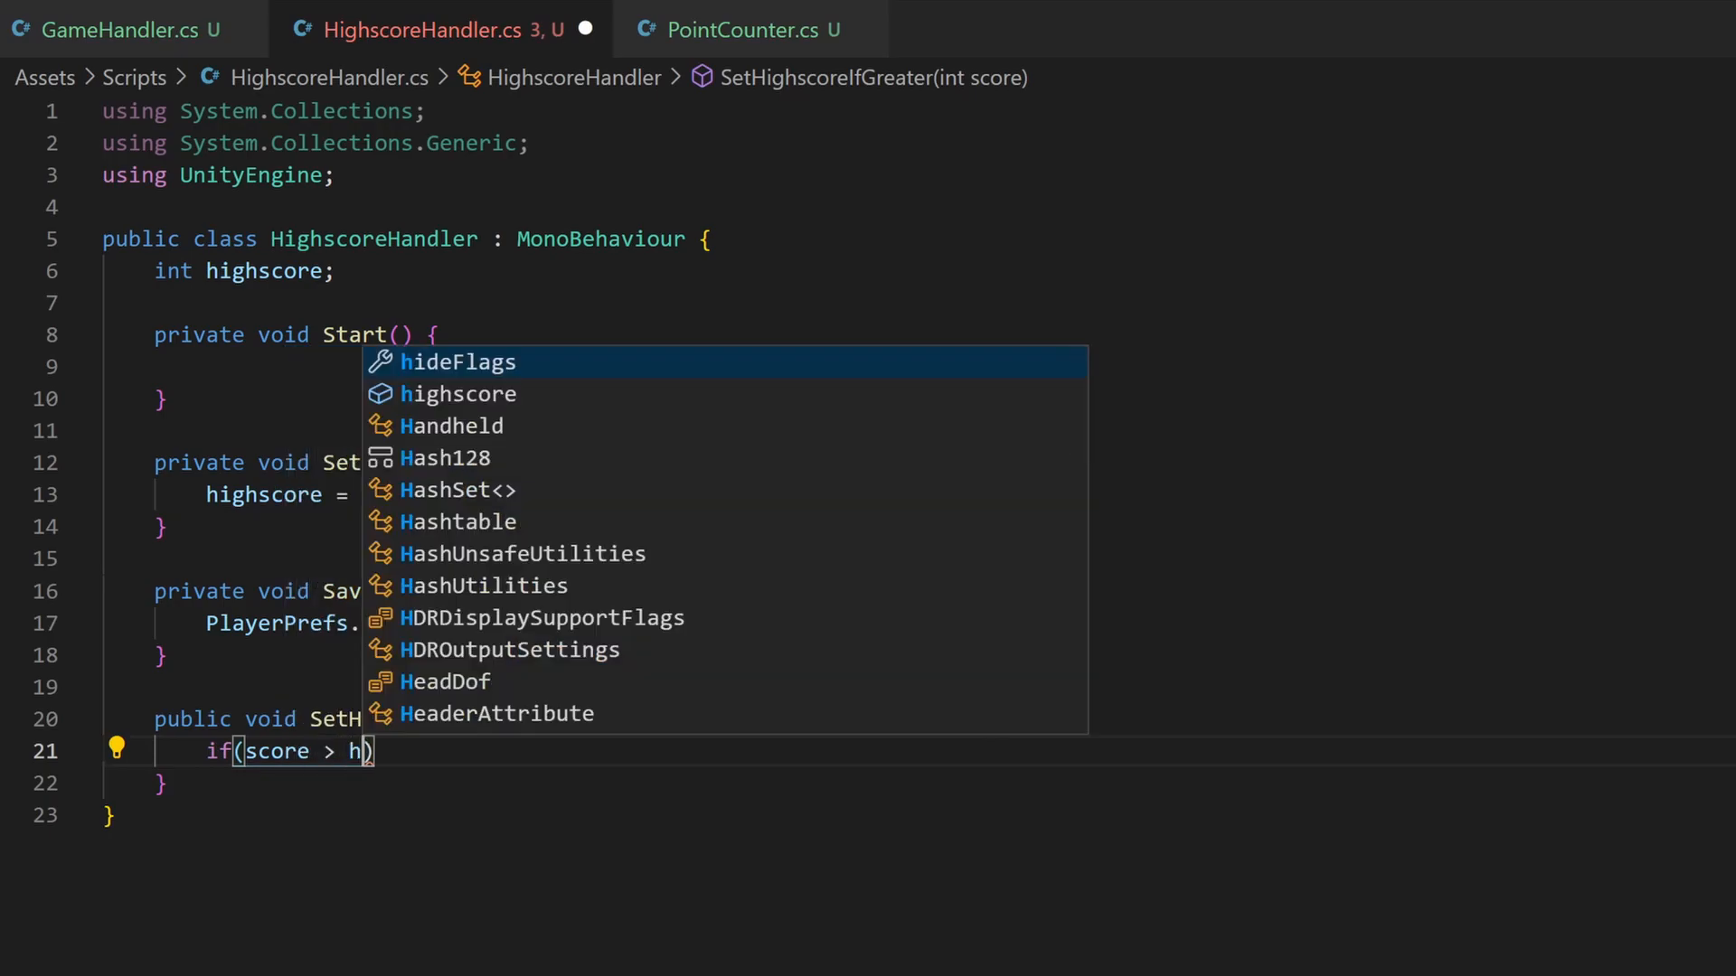
pyautogui.write('ighscore) ')
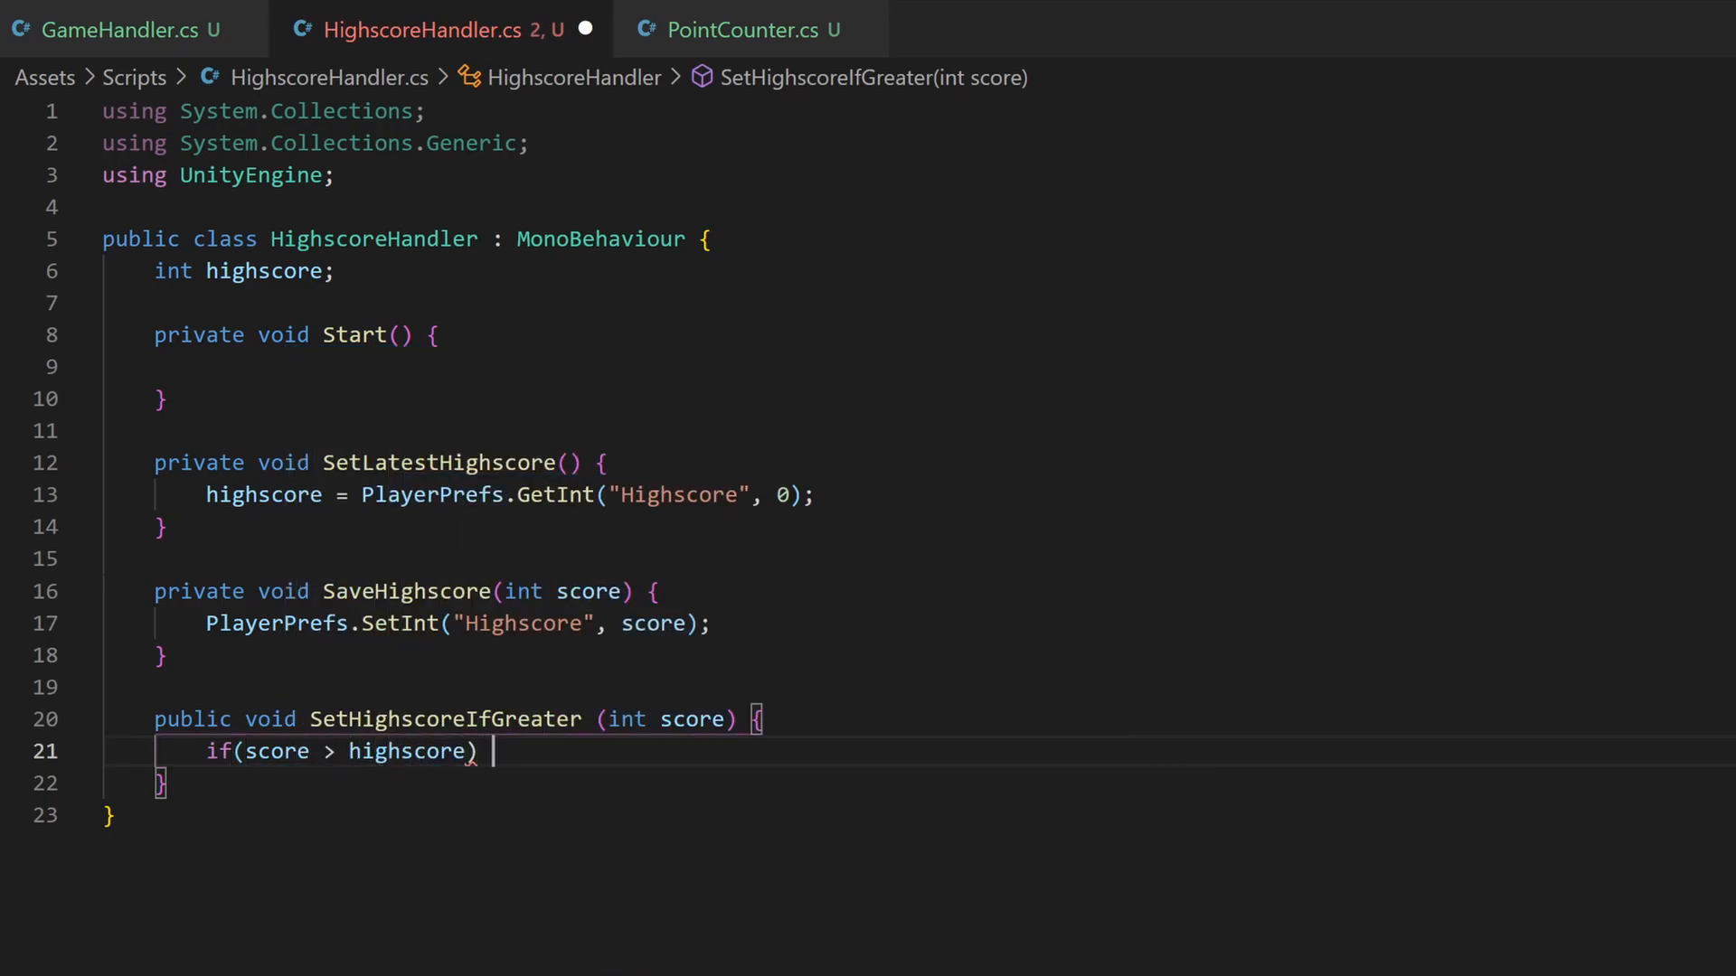
pyautogui.write('{')
pyautogui.press('Return')
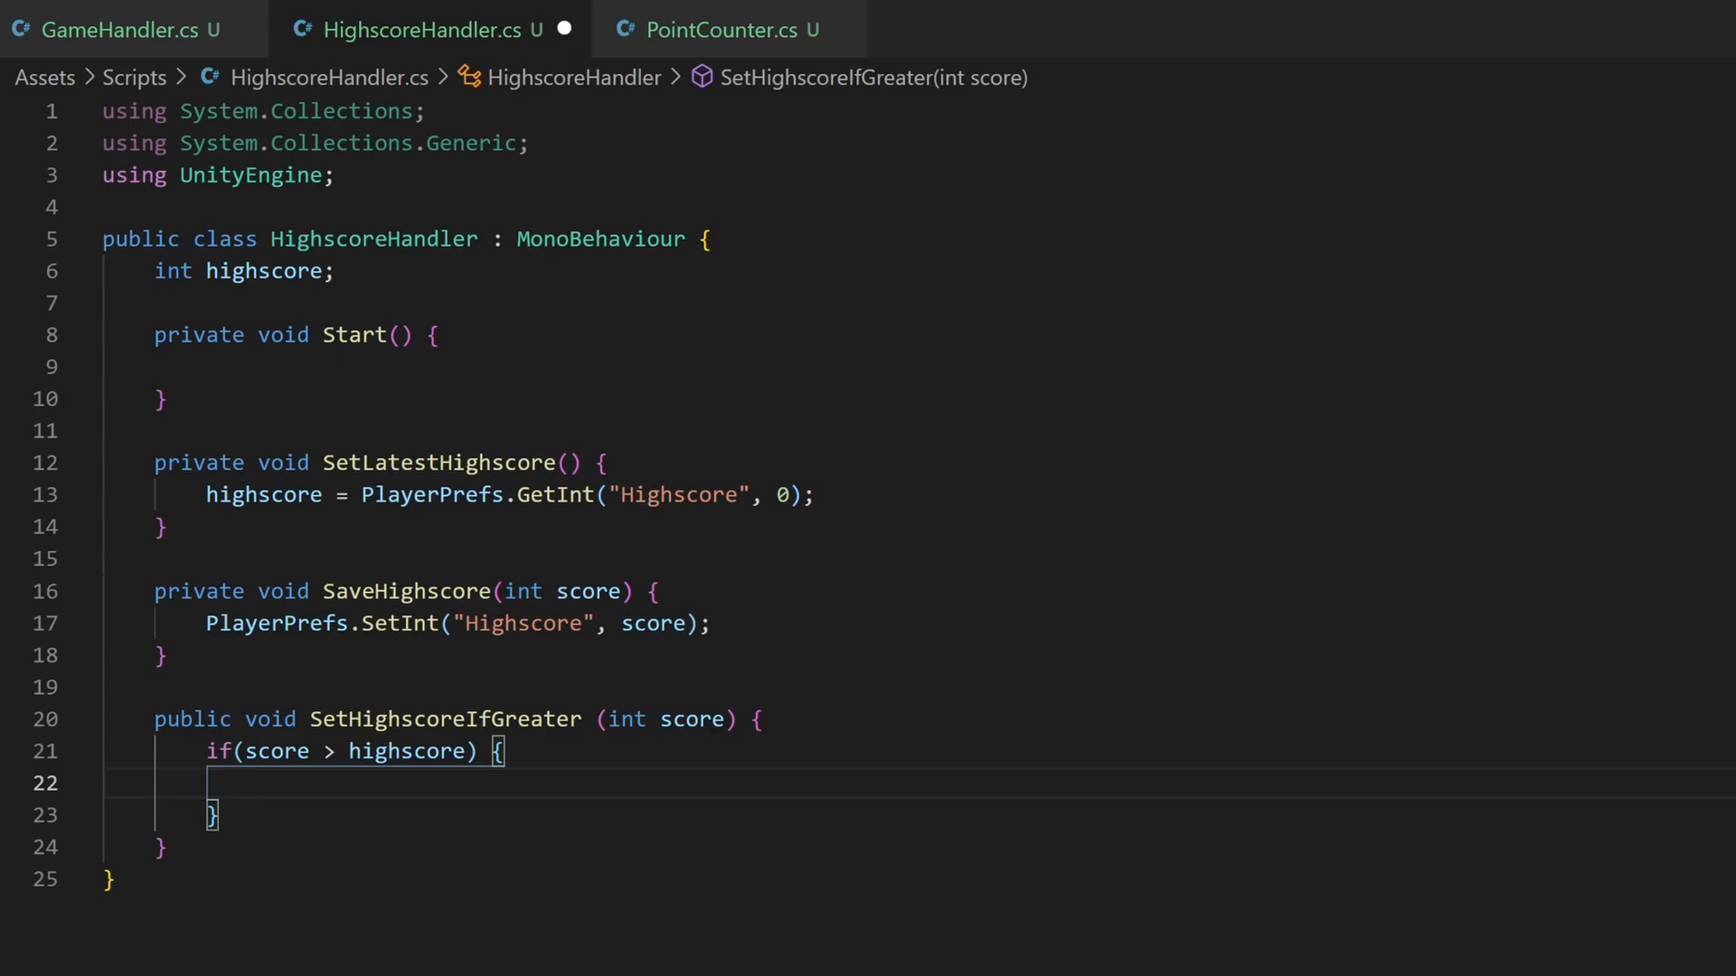
pyautogui.write('highscore = ')
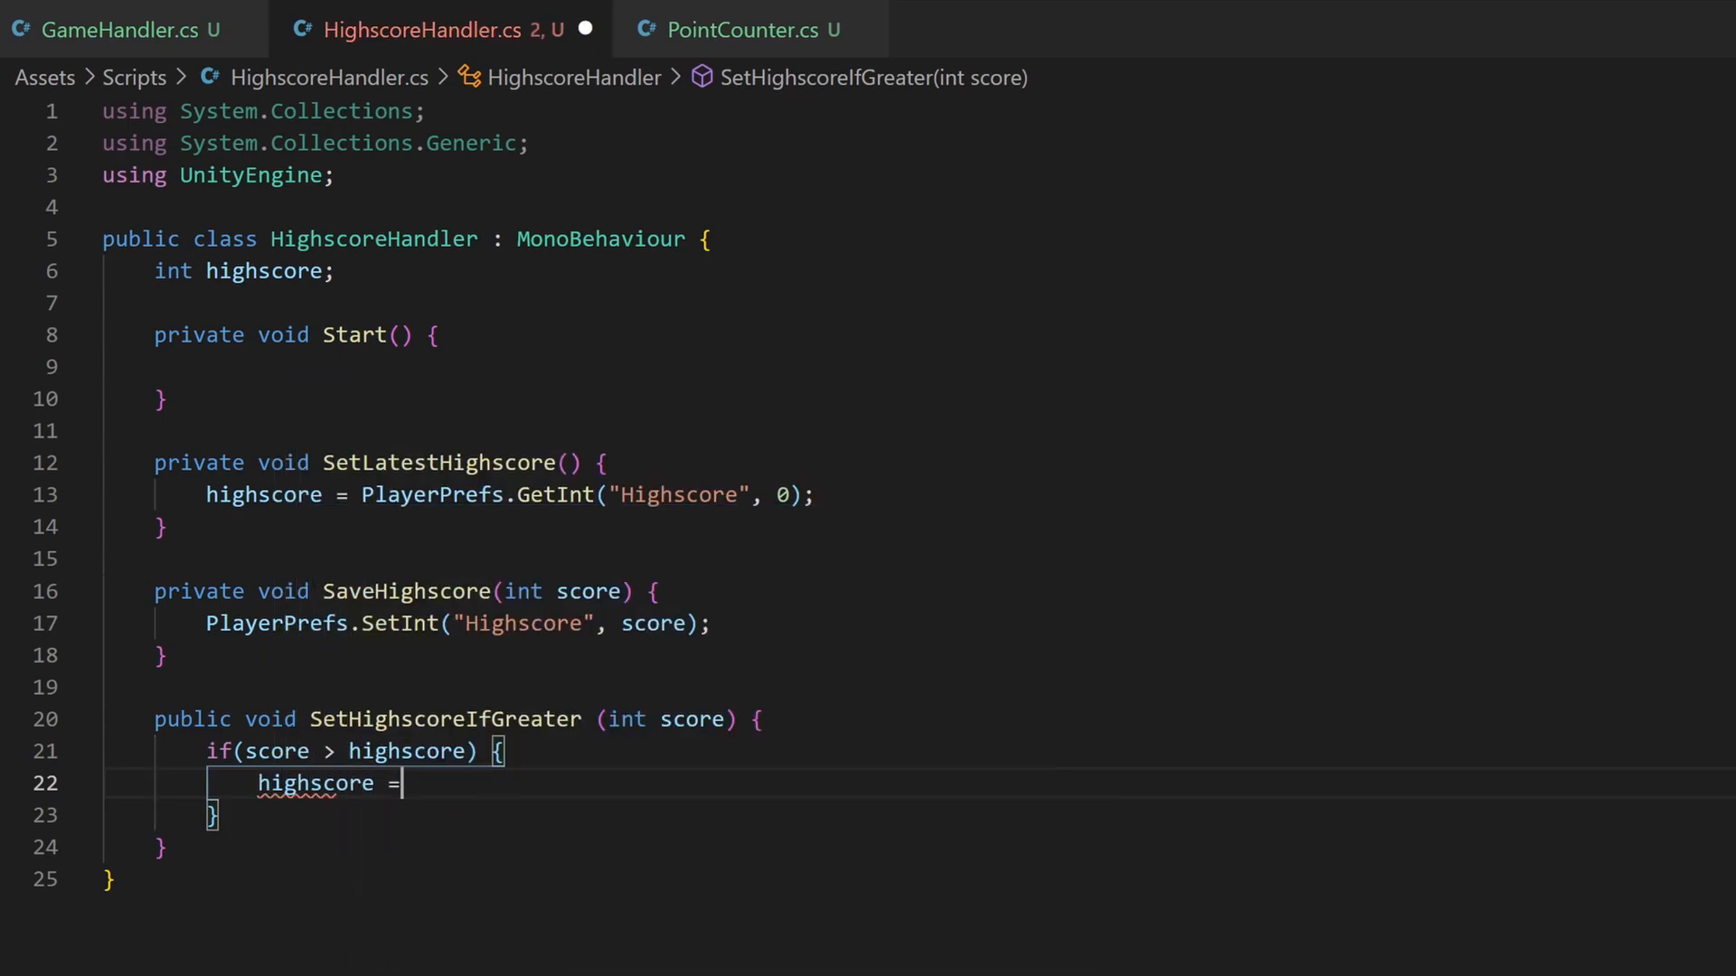
pyautogui.write('score;')
pyautogui.press('Return')
pyautogui.write('S')
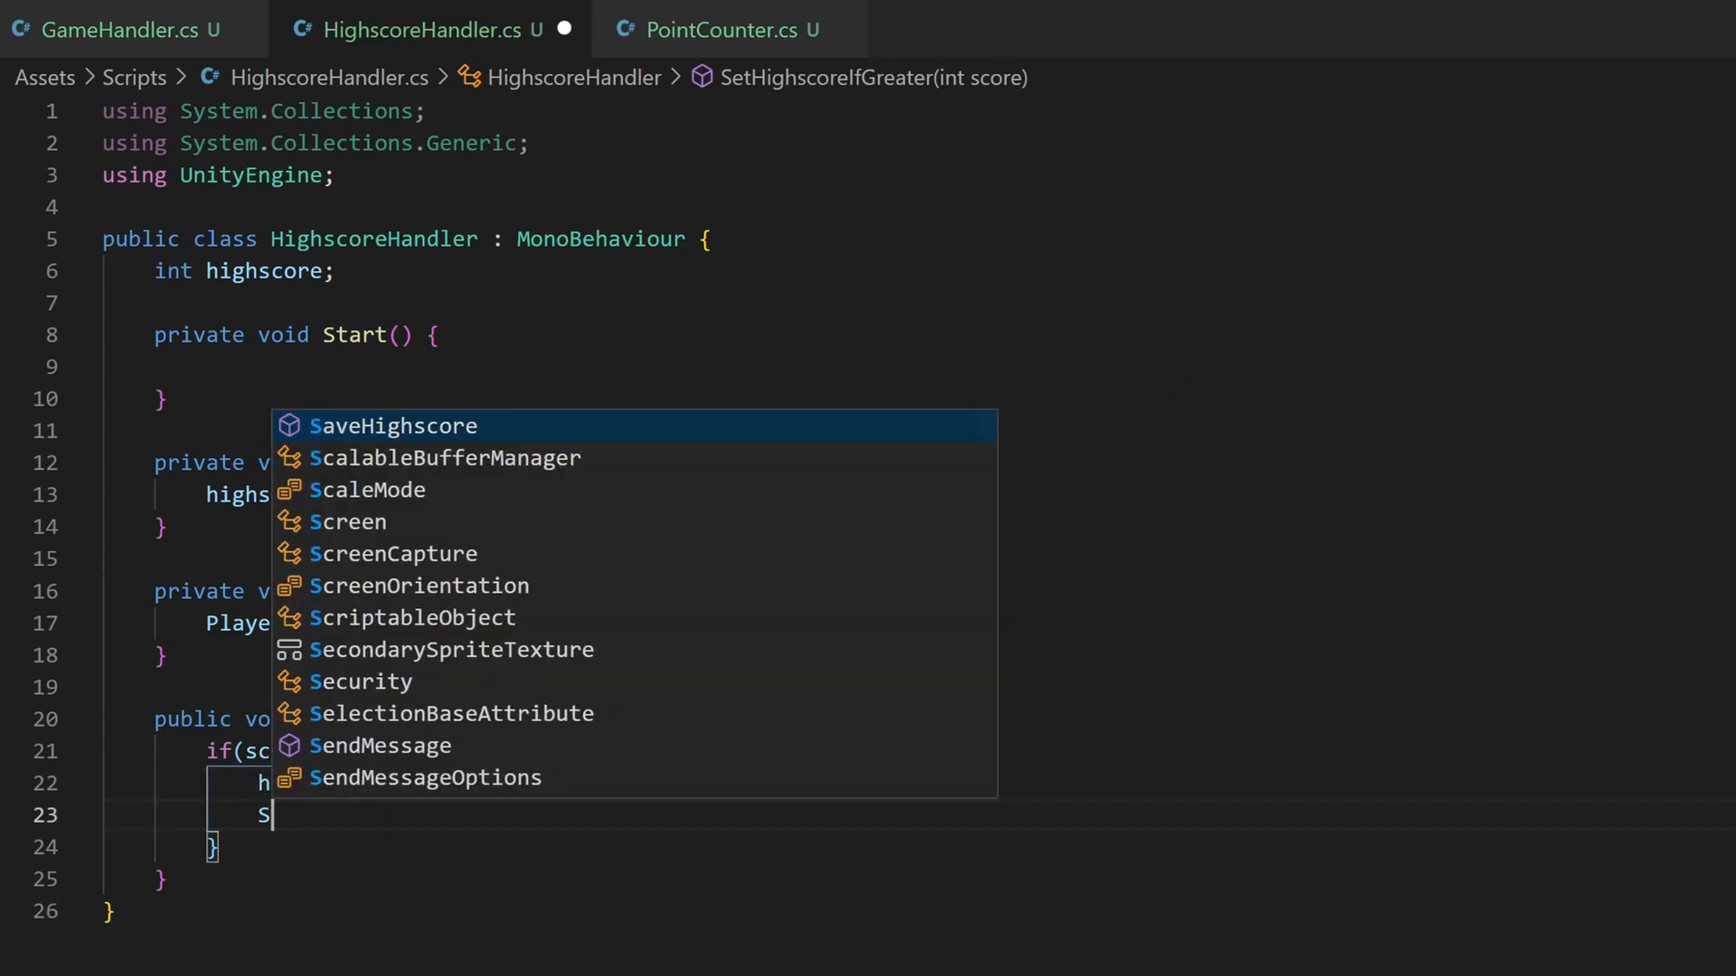
pyautogui.write('aveHighscore')
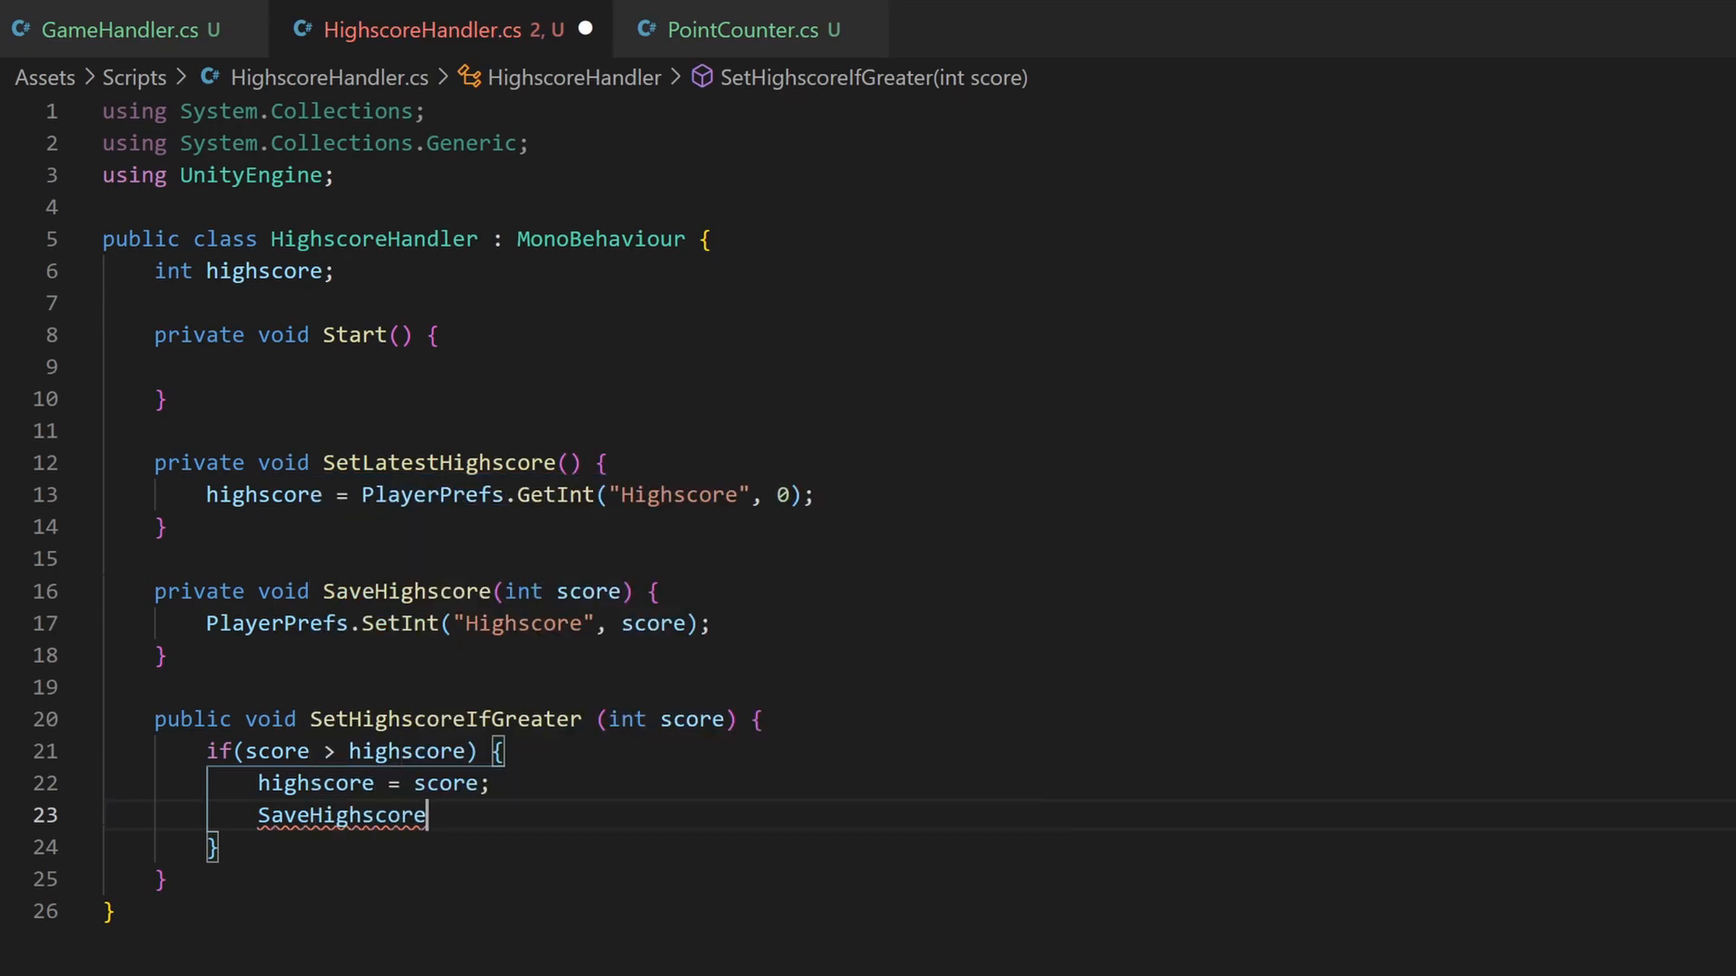
pyautogui.write('(score);')
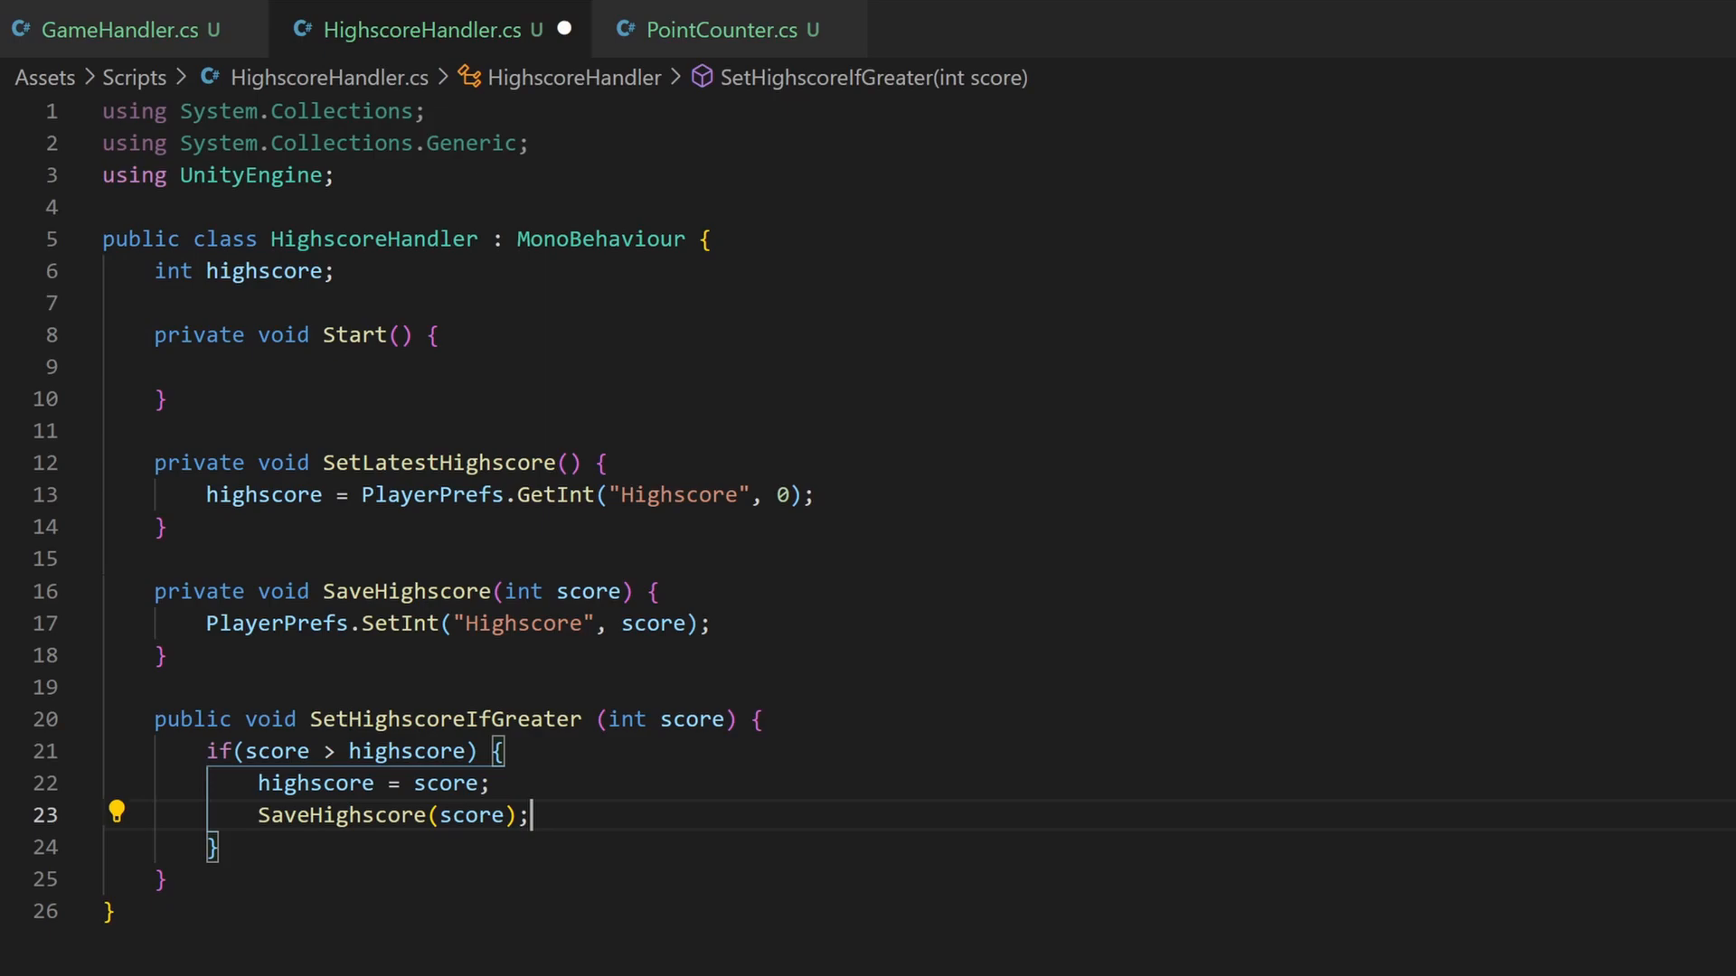
# - Call SetLatestHighscore() from Start, save HighscoreHandler and switch to GameHandler.cs
pyautogui.doubleClick(438, 463)
pyautogui.hotkey('ctrl', 'c')
pyautogui.click(207, 366)
pyautogui.hotkey('ctrl', 'v')
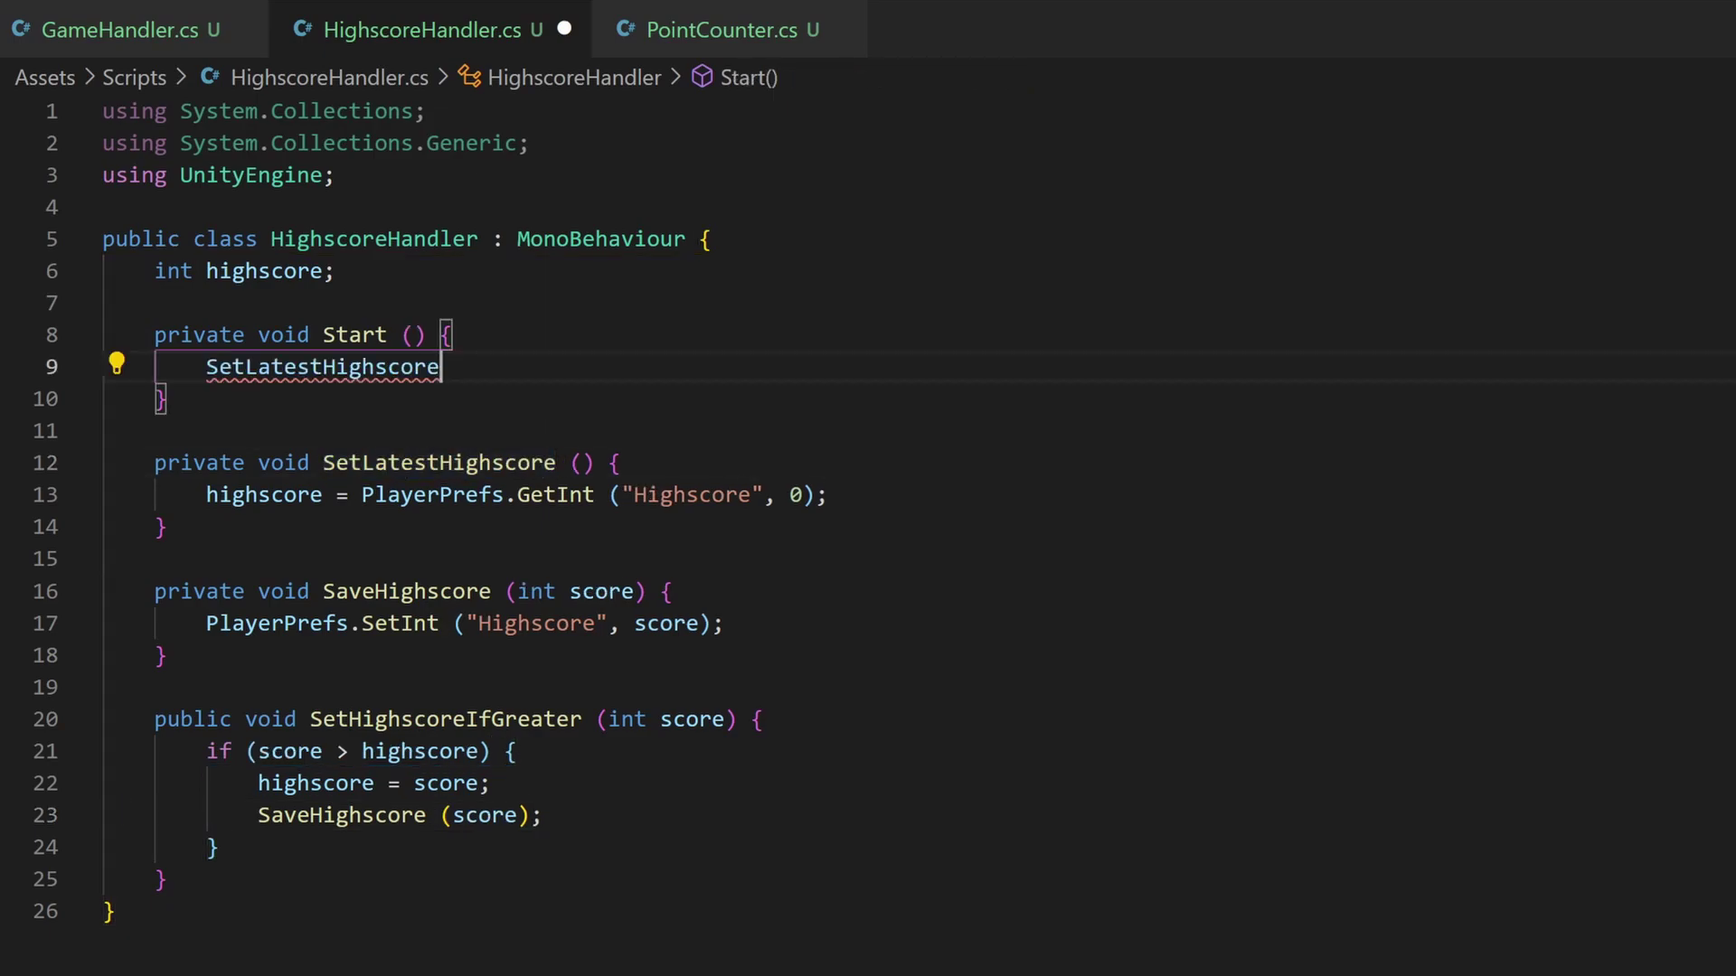
pyautogui.write('();')
pyautogui.hotkey('ctrl', 's')
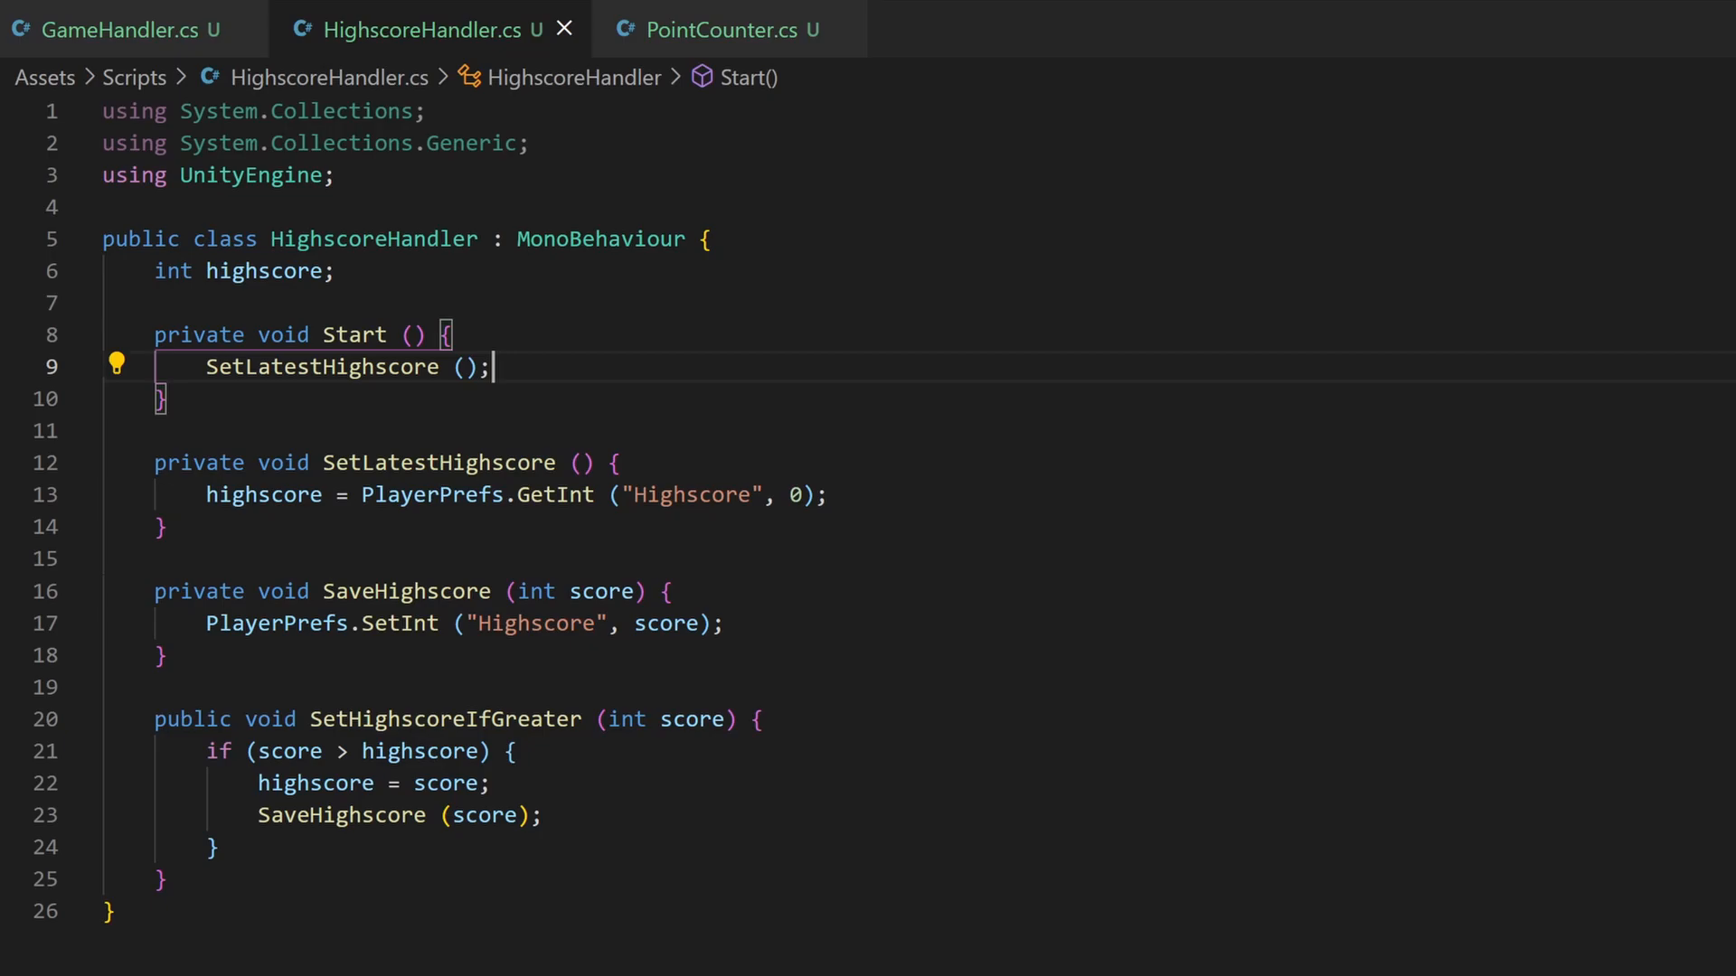
pyautogui.click(119, 33)
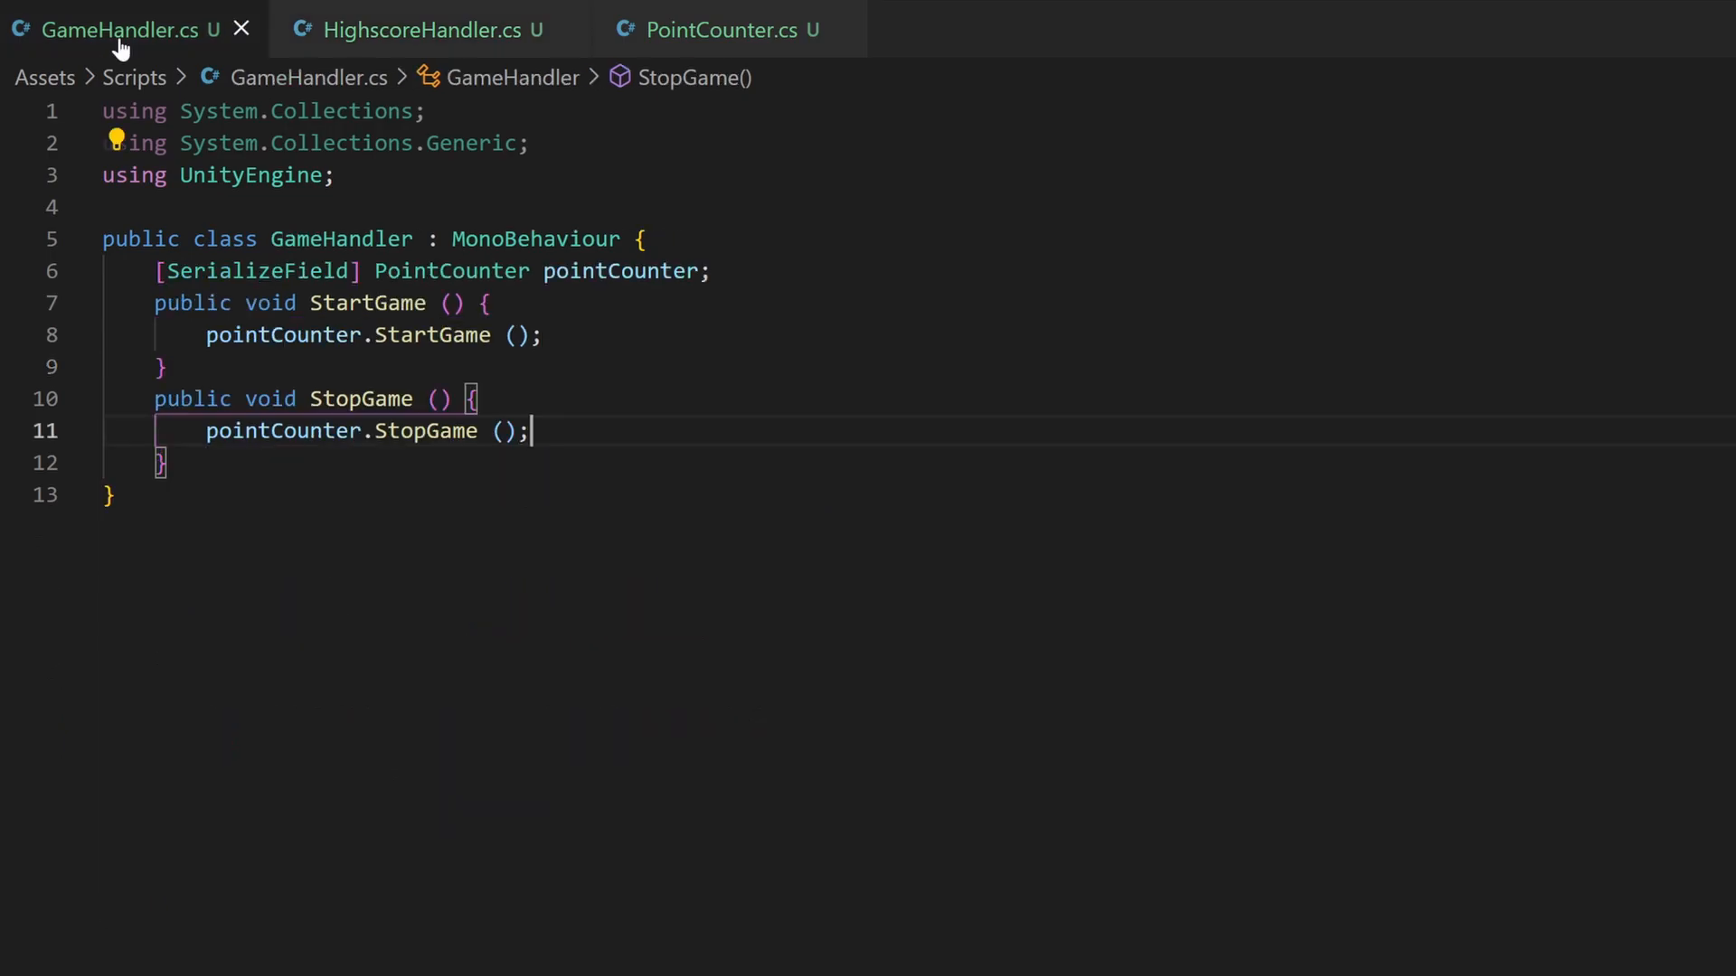
# - Declare [SerializeField] HighscoreHandler highscoreHandler and [SerializeField] PointHUD pointHUD below pointCounter, with a new line in StopGame
pyautogui.press('Up')
pyautogui.press('Up')
pyautogui.press('Up')
pyautogui.press('End')
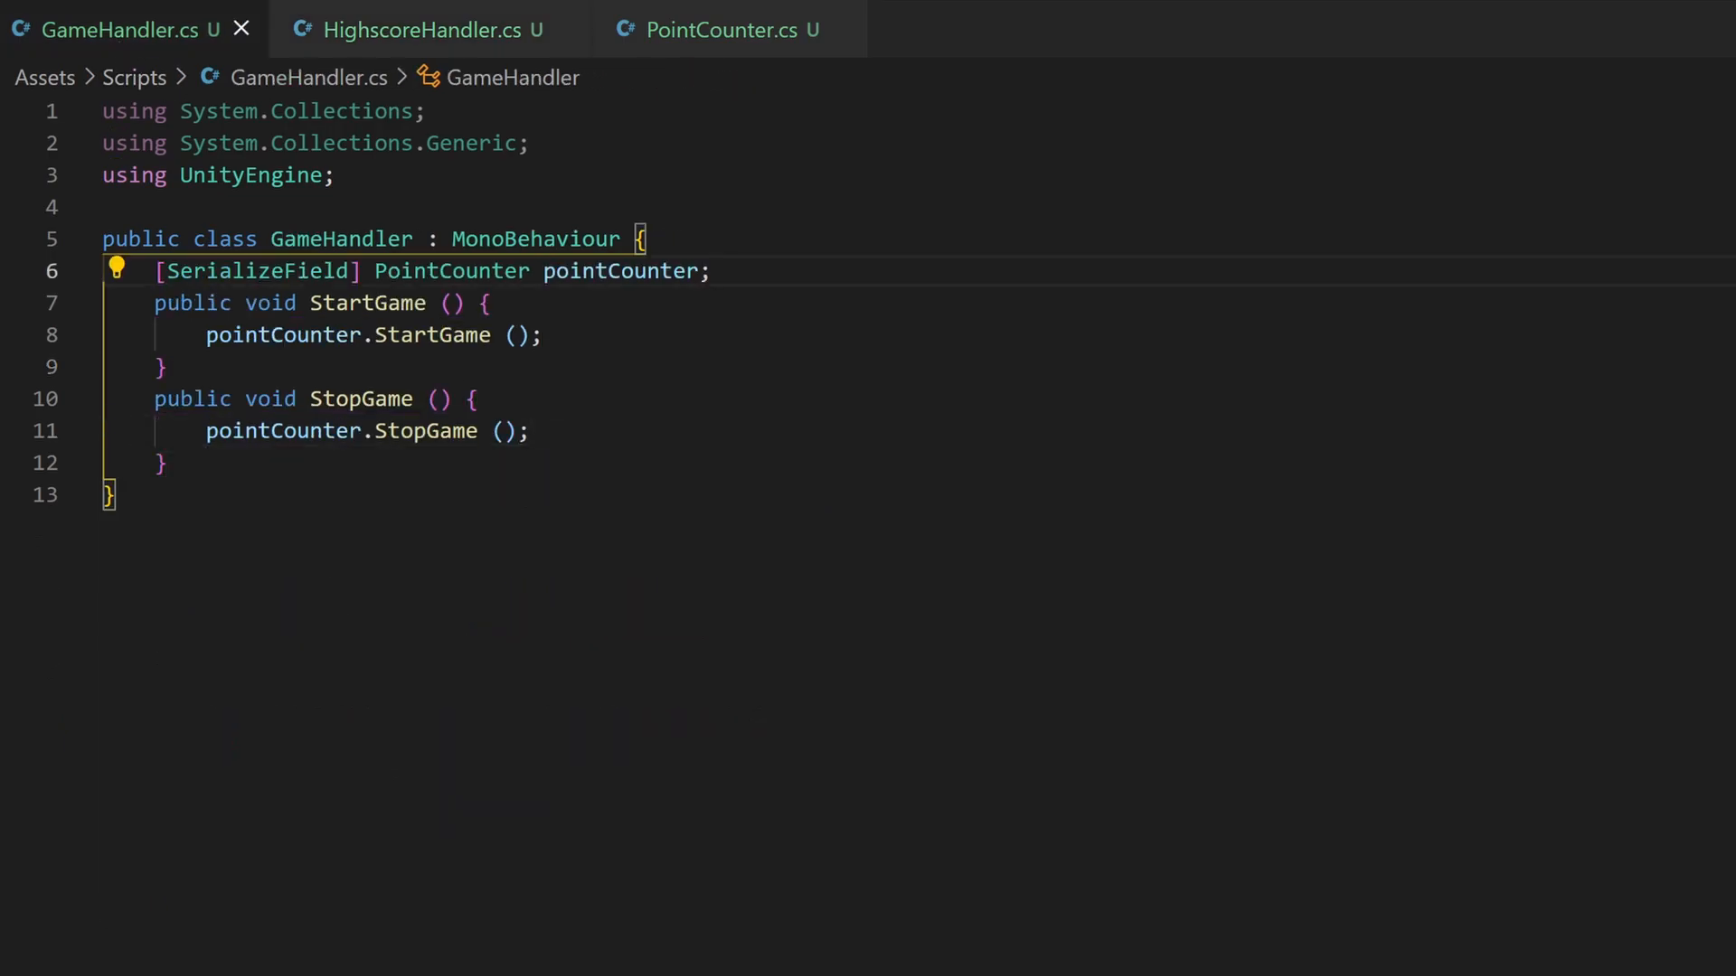
pyautogui.press('Return')
pyautogui.write('ser')
pyautogui.press('Tab')
pyautogui.write('Hi')
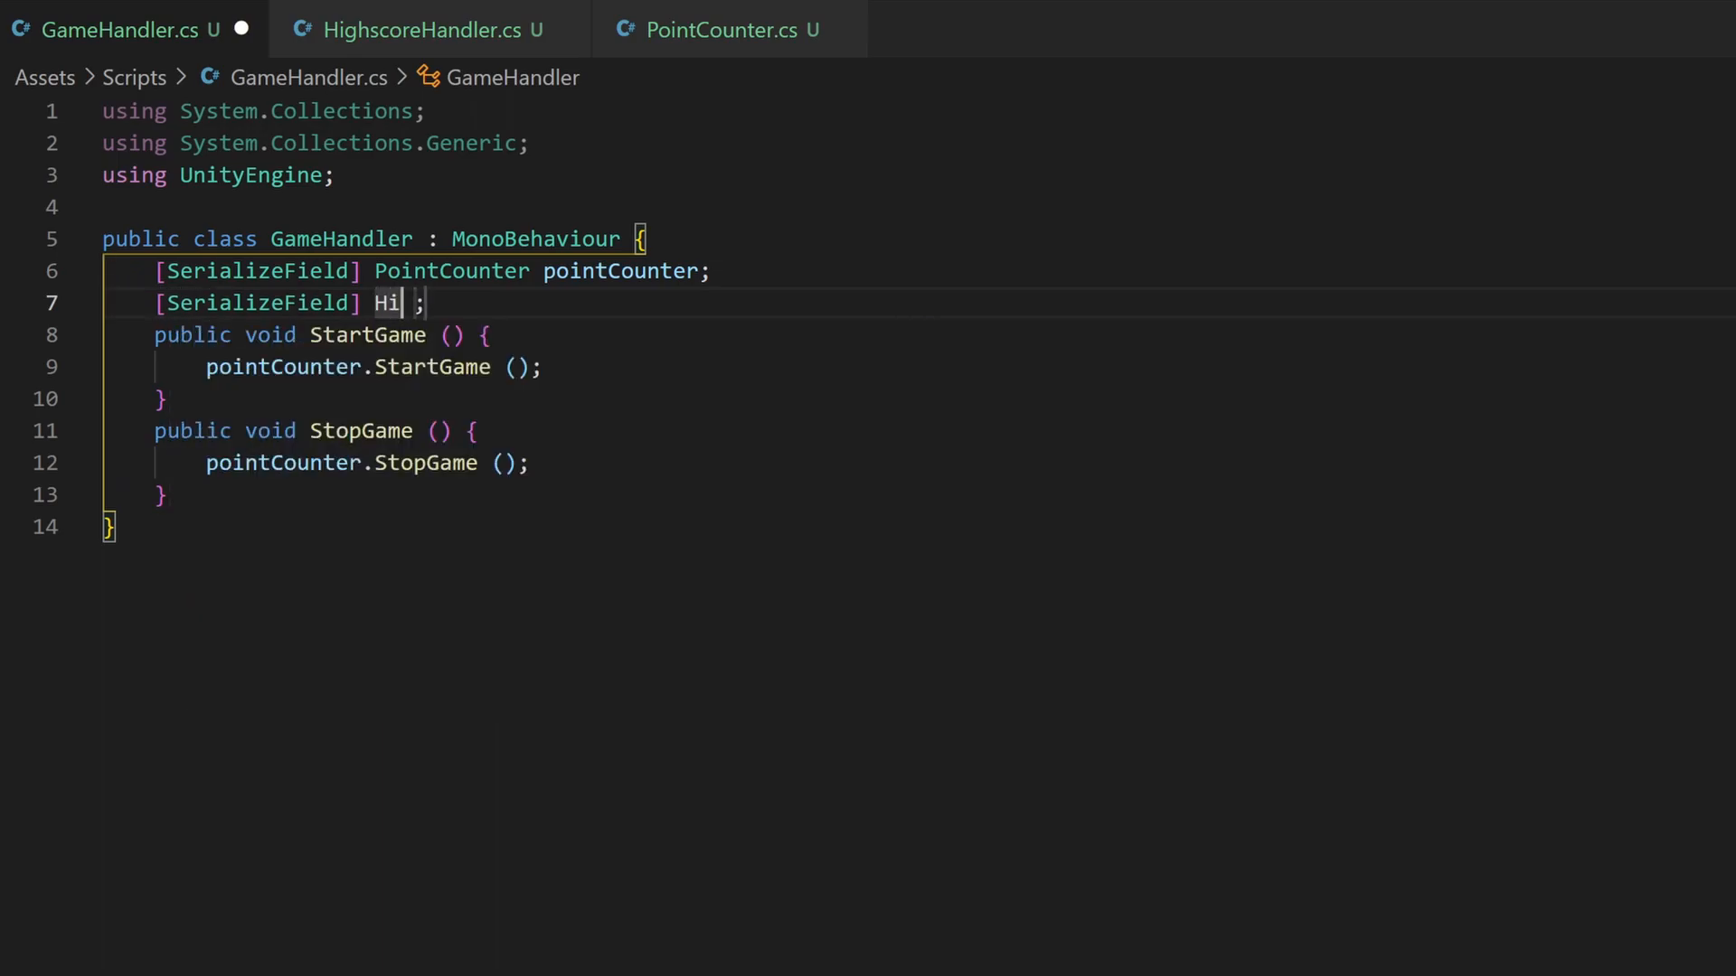
pyautogui.write('ghscoreHandle')
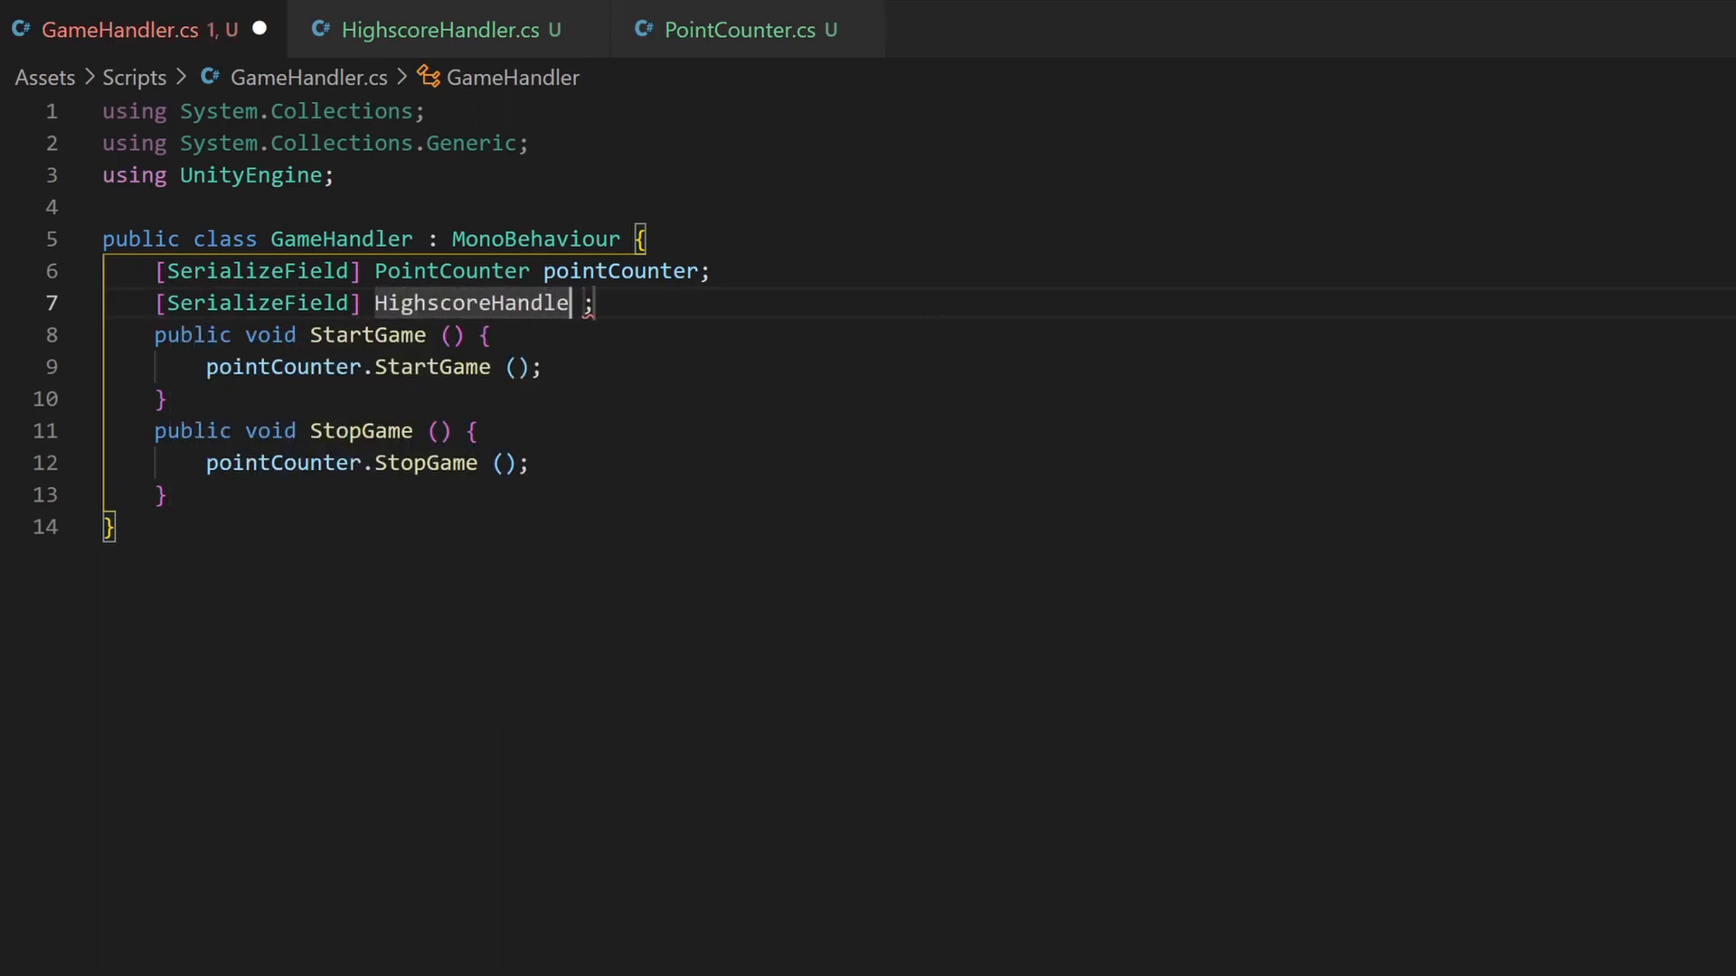
pyautogui.write('r highscoer')
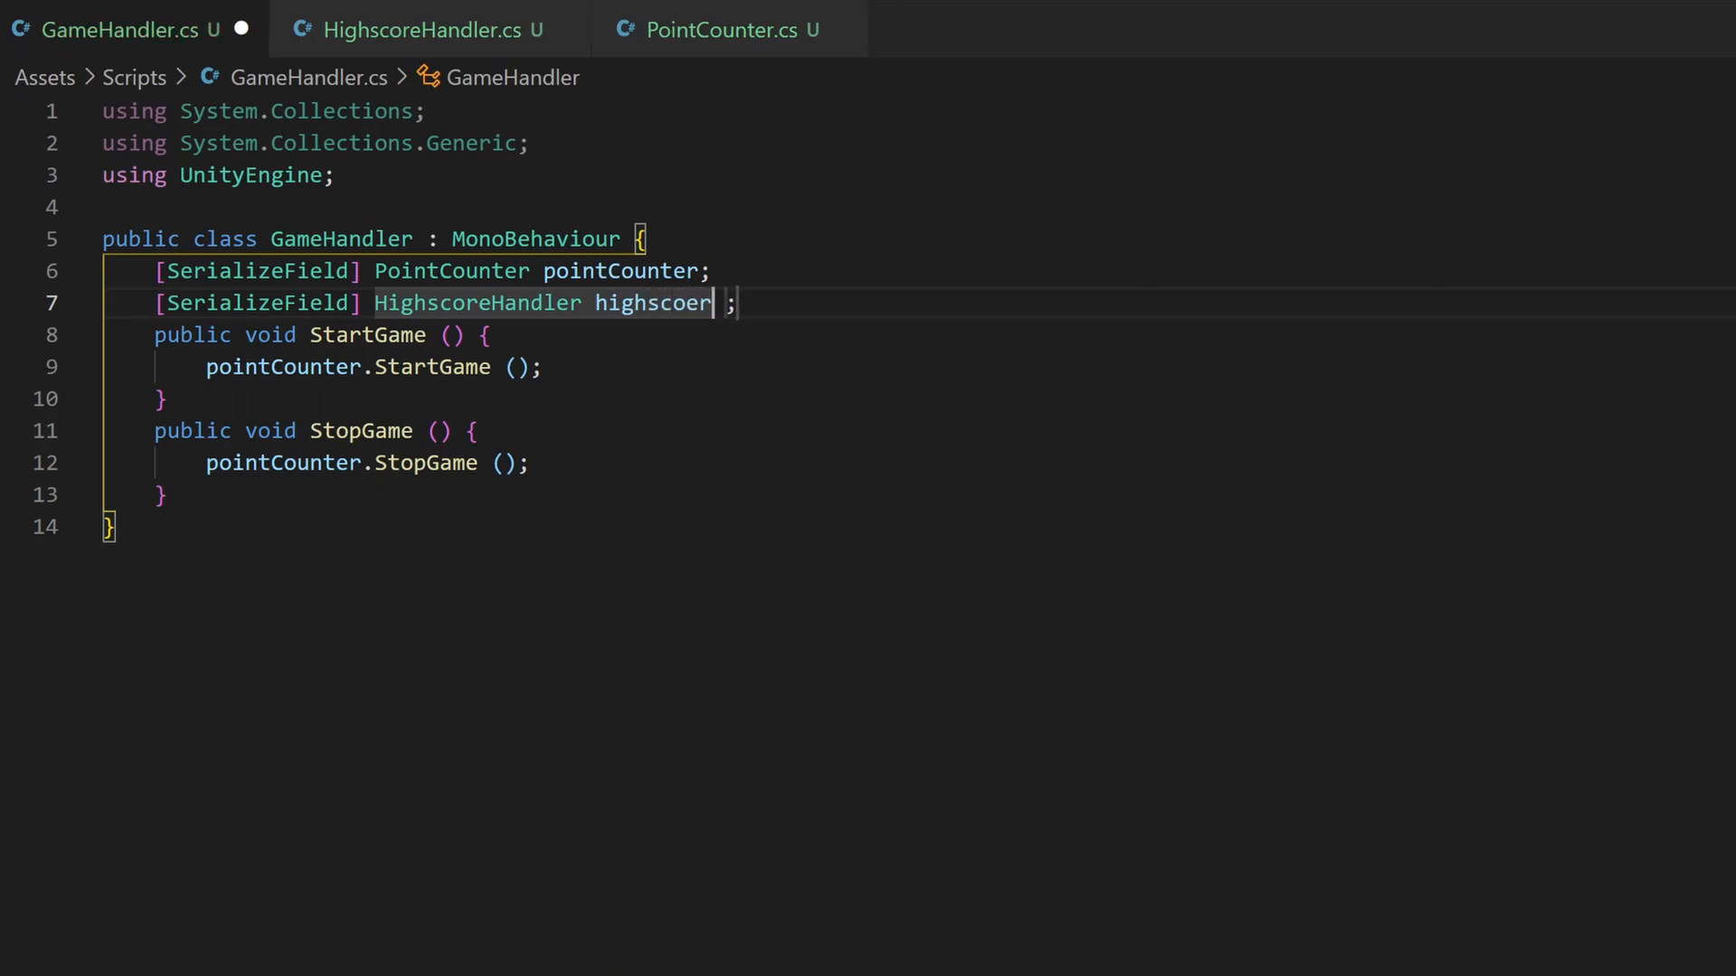
pyautogui.press('BackSpace')
pyautogui.press('BackSpace')
pyautogui.write('reHandler')
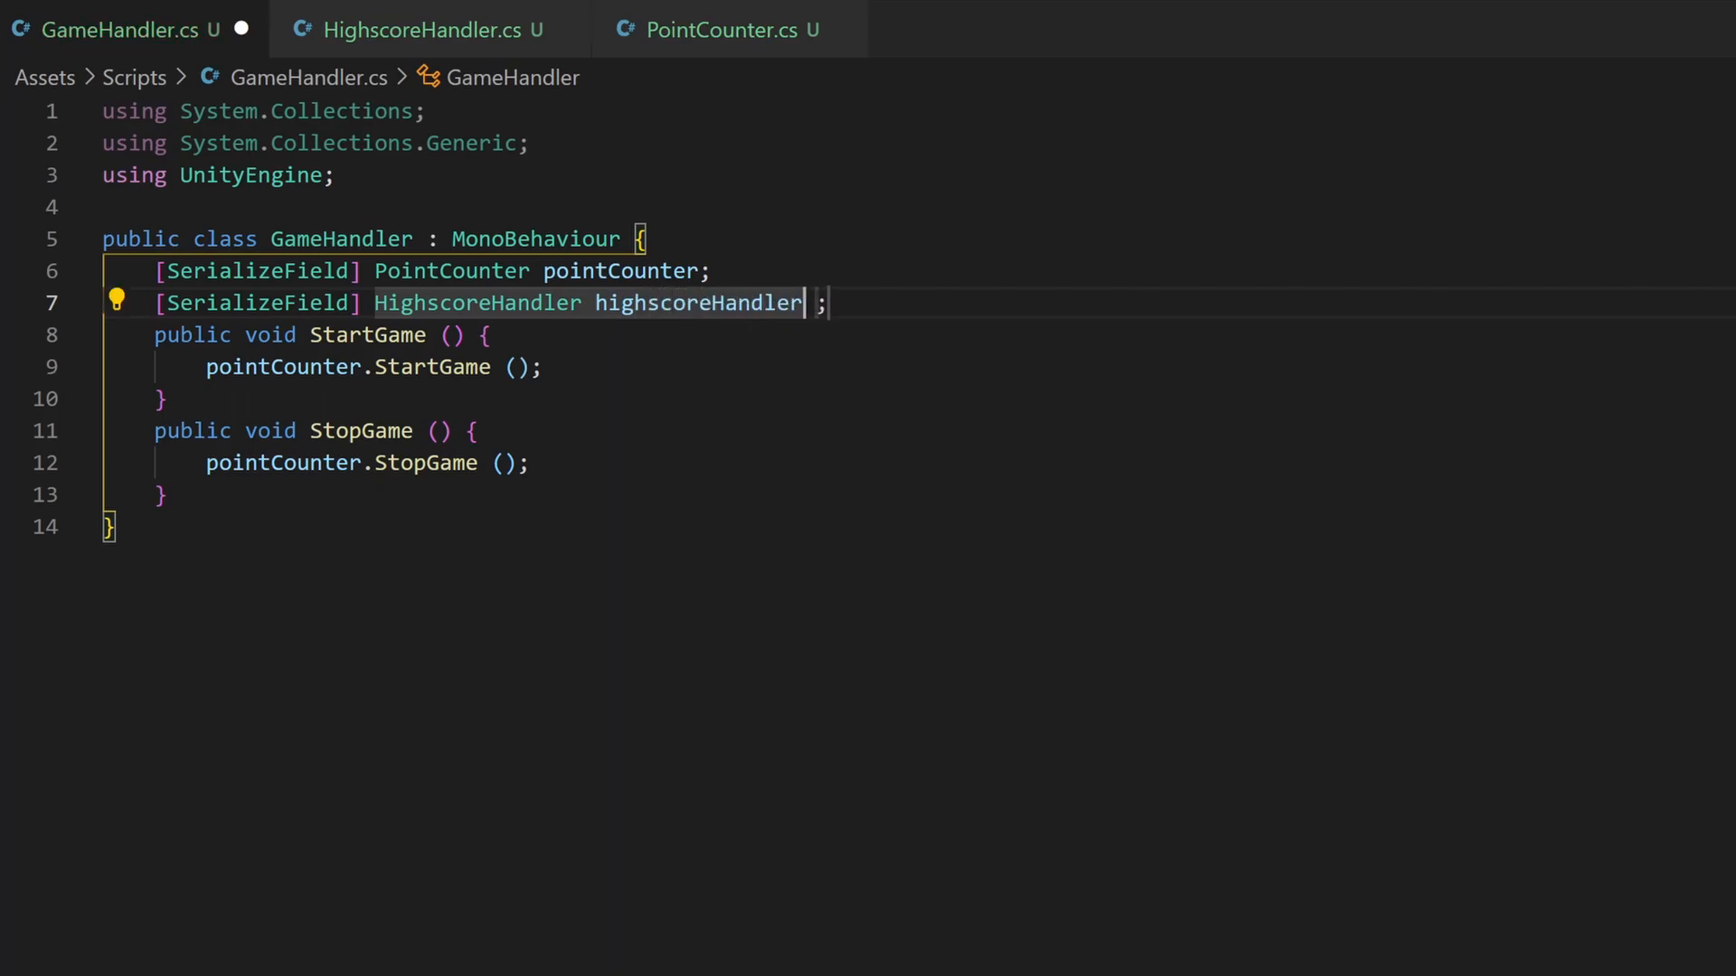
pyautogui.press('Delete')
pyautogui.press('Return')
pyautogui.write('se')
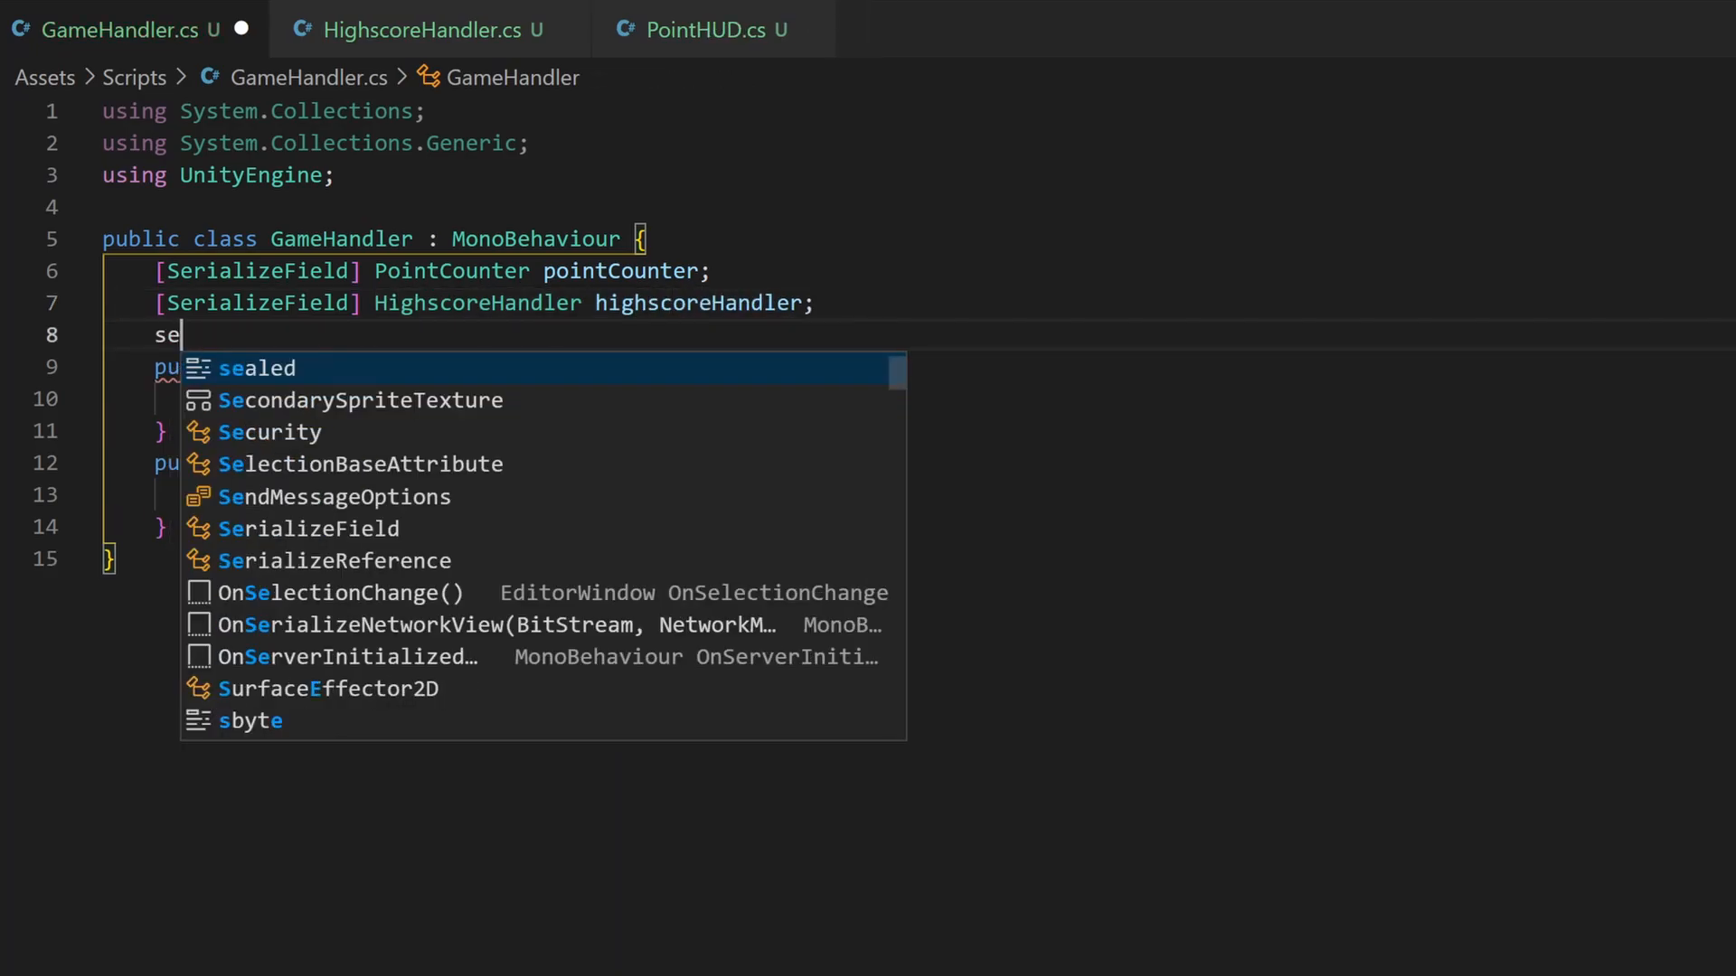
pyautogui.write('rs')
pyautogui.press('Tab')
pyautogui.write('Po')
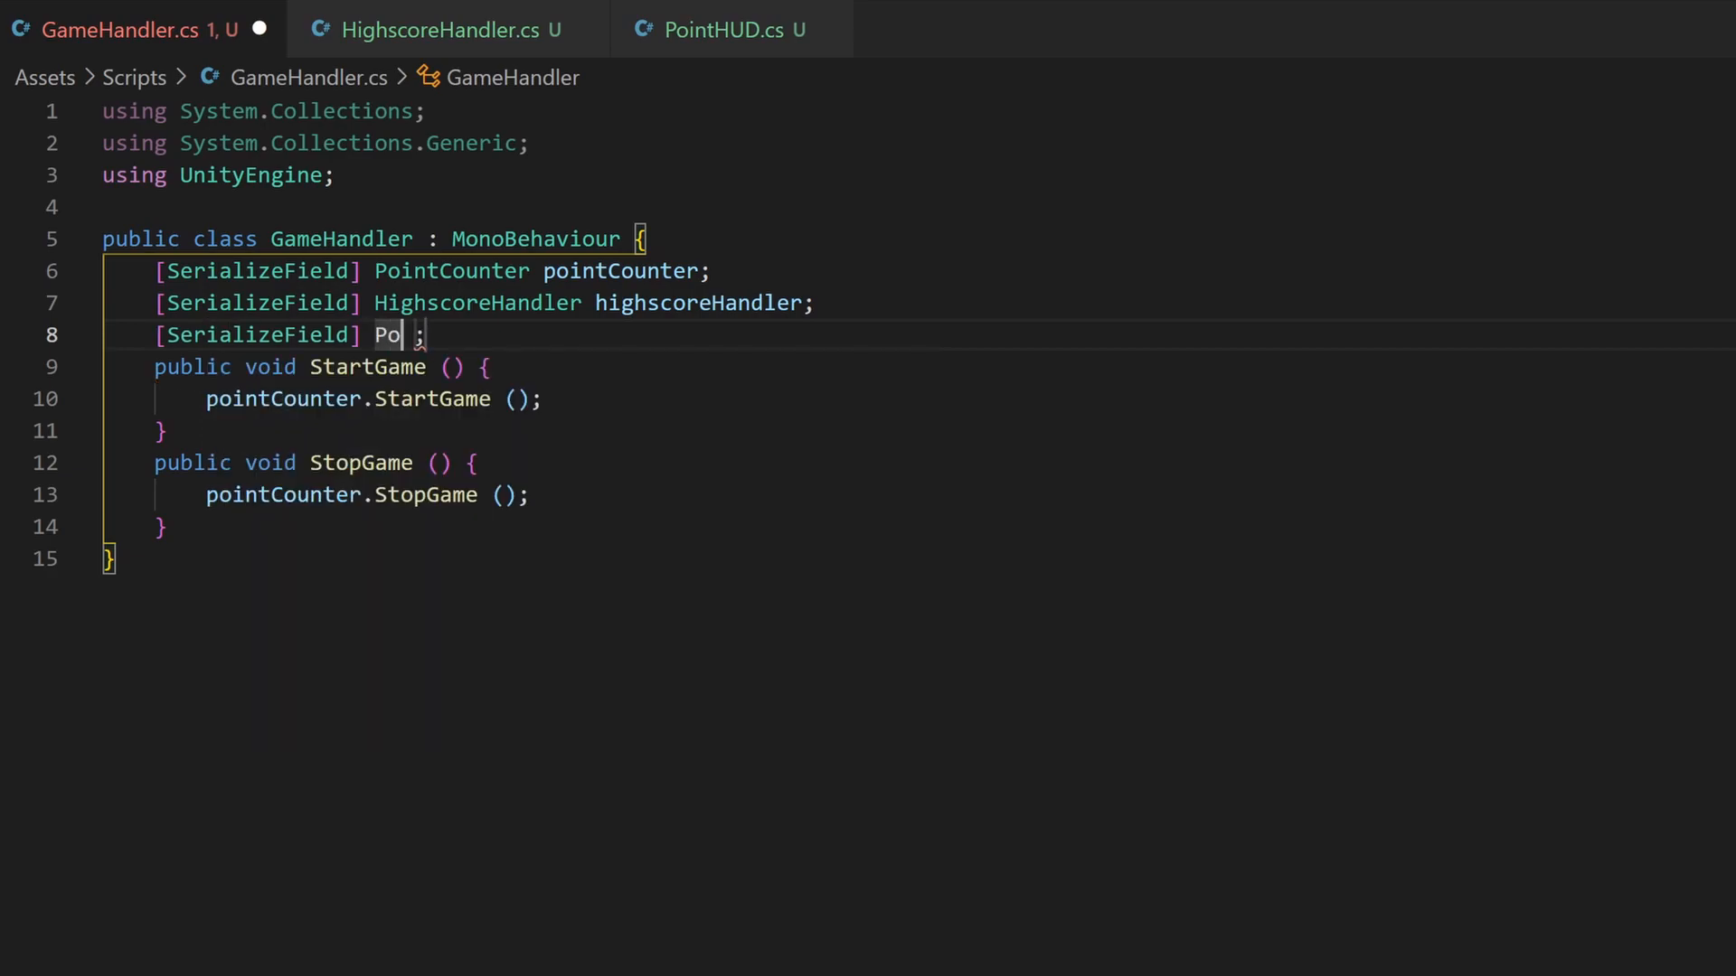
pyautogui.write('intHUD p')
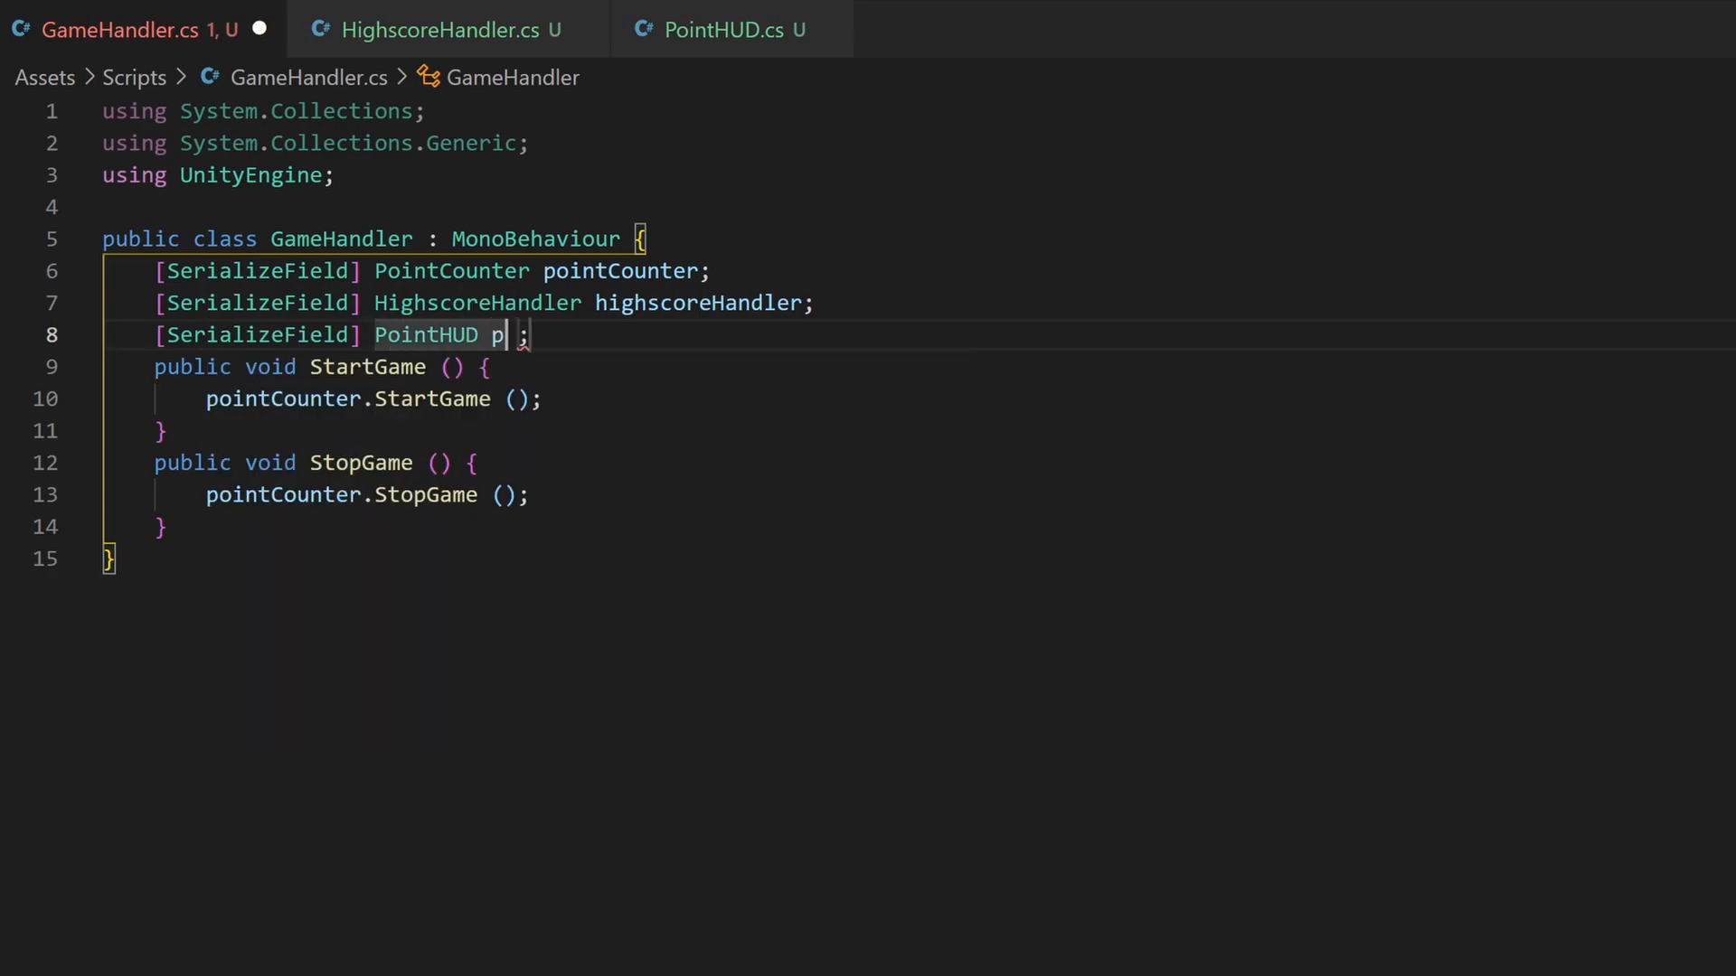
pyautogui.write('ointHUD')
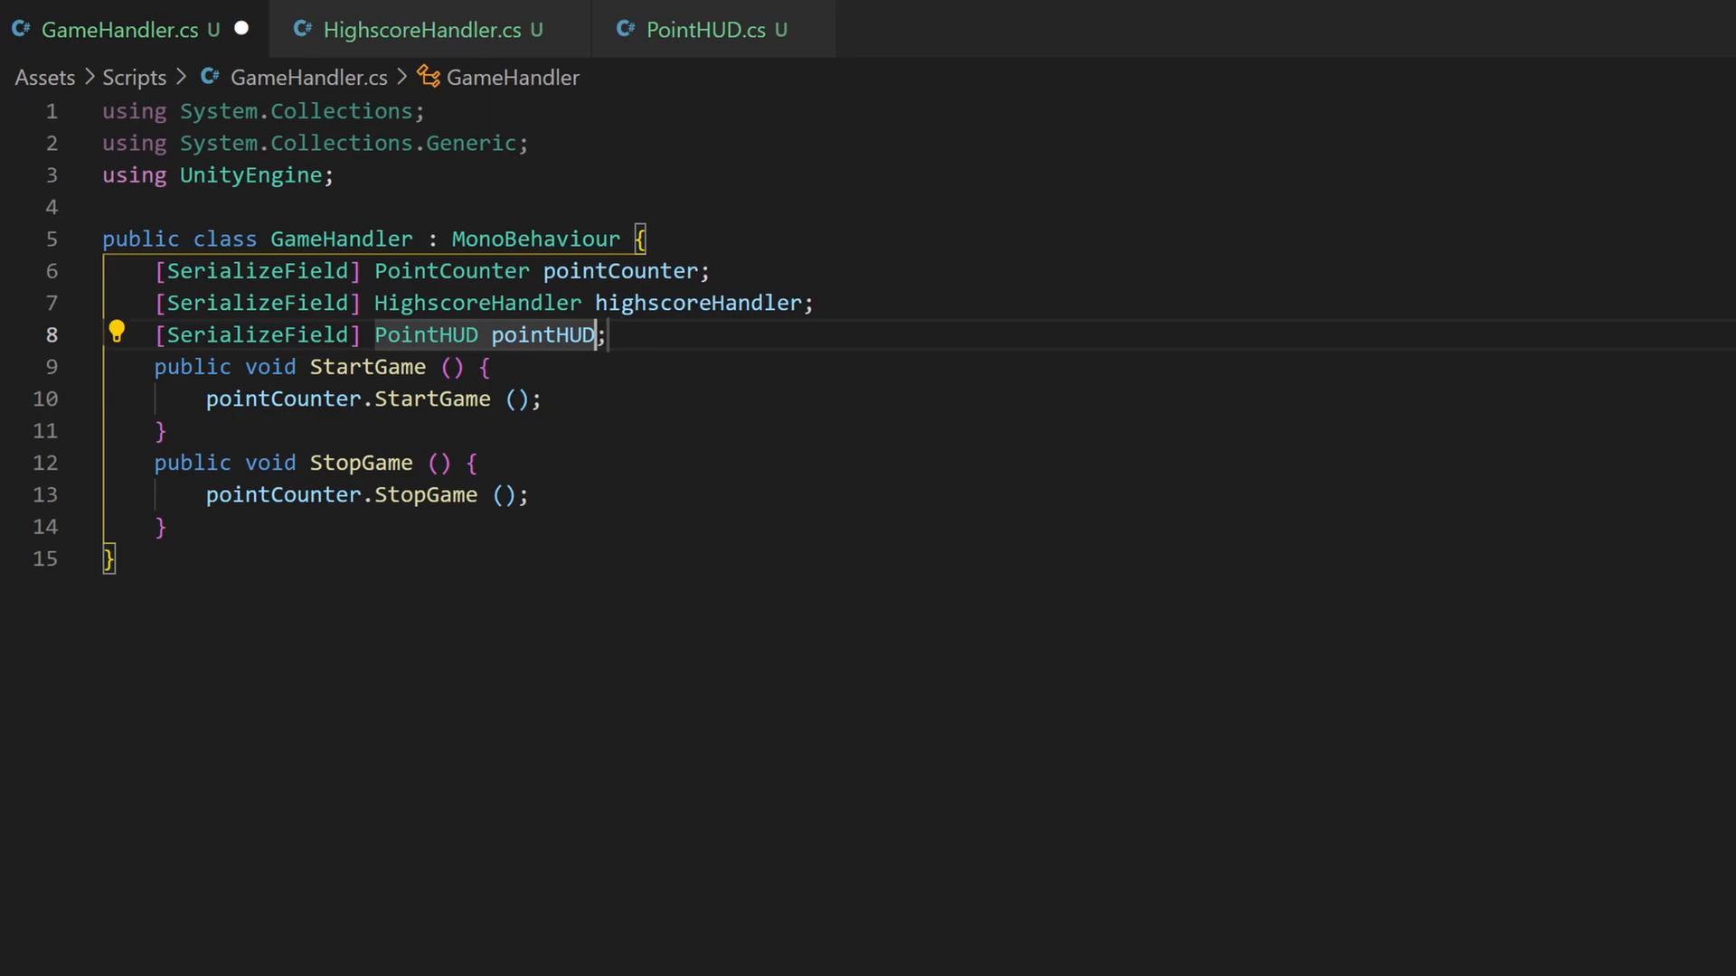
pyautogui.press('Down')
pyautogui.press('Down')
pyautogui.press('Down')
pyautogui.press('Down')
pyautogui.press('Return')
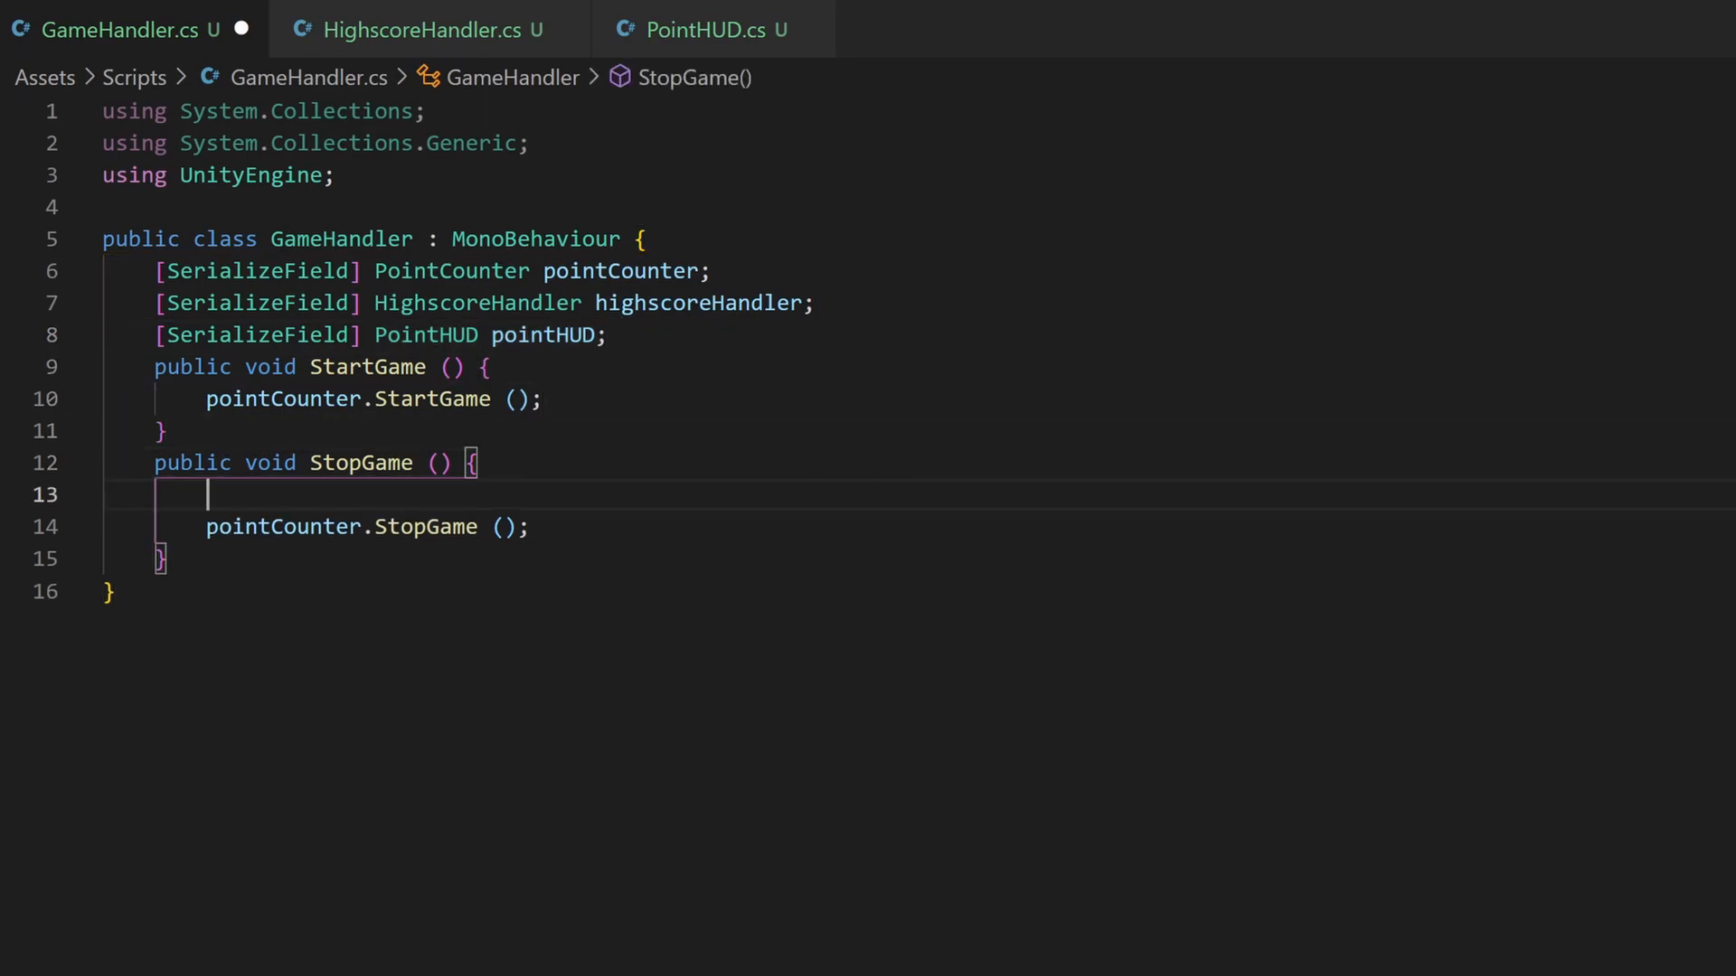
pyautogui.write('highsc')
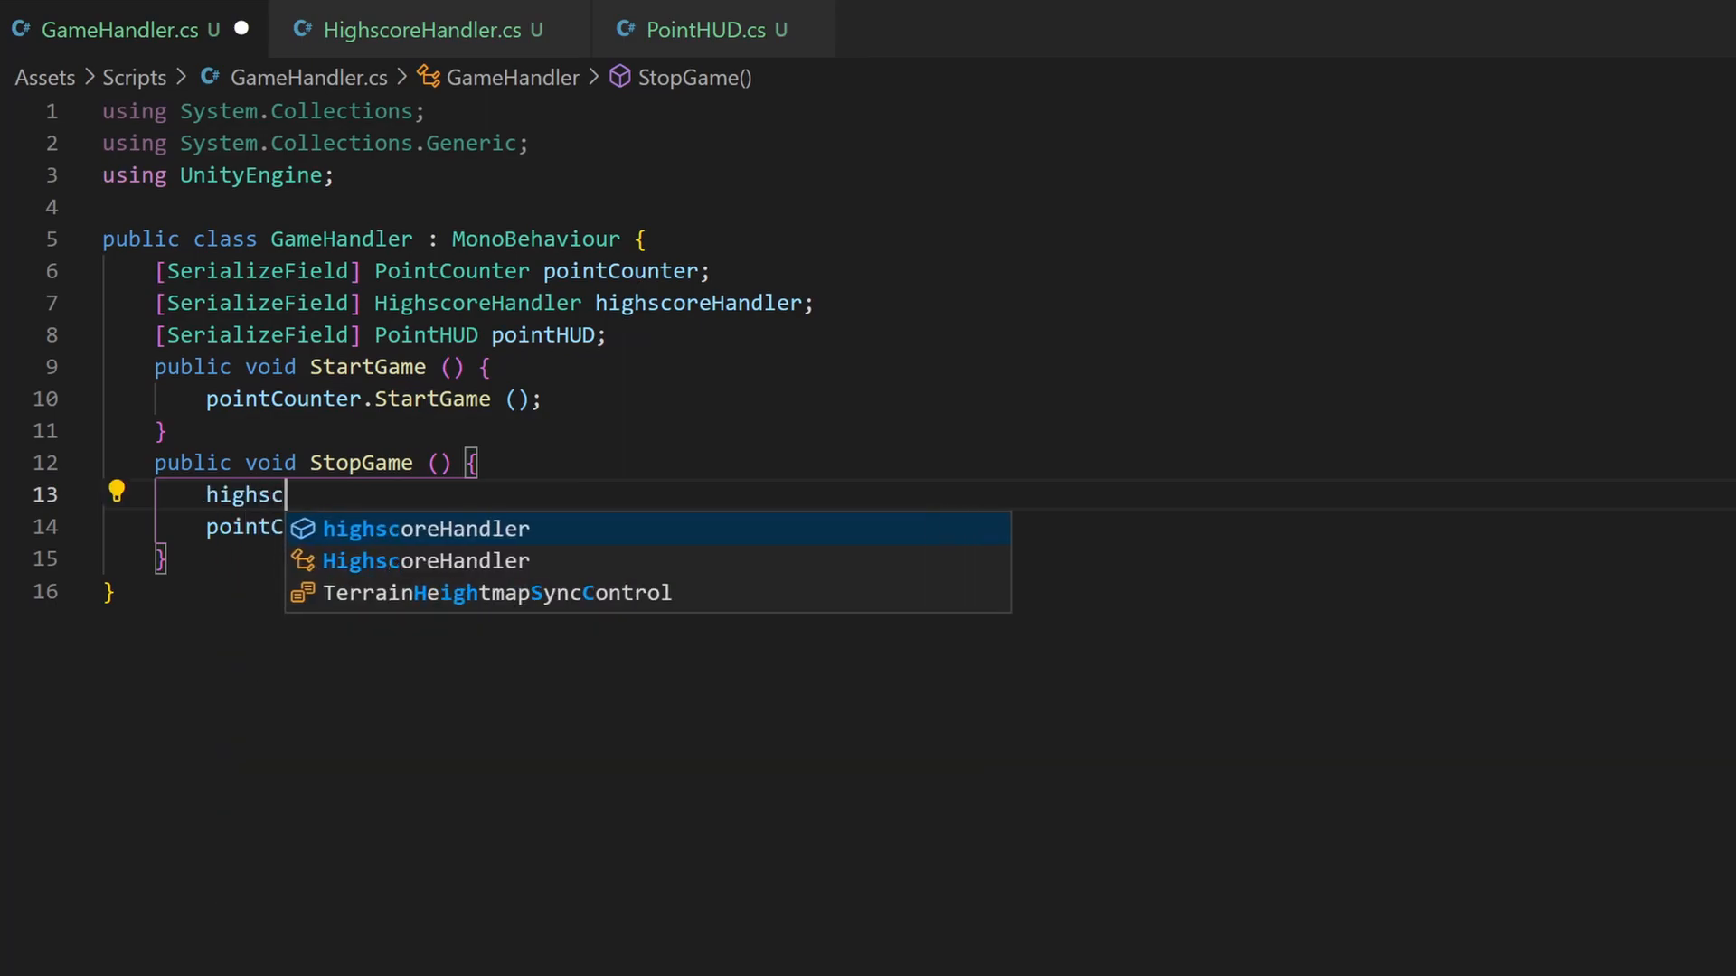
# - Make StopGame call highscoreHandler.SetHighscoreIfGreater(pointHUD.Points) and save GameHandler
pyautogui.press('Tab')
pyautogui.write('.Se')
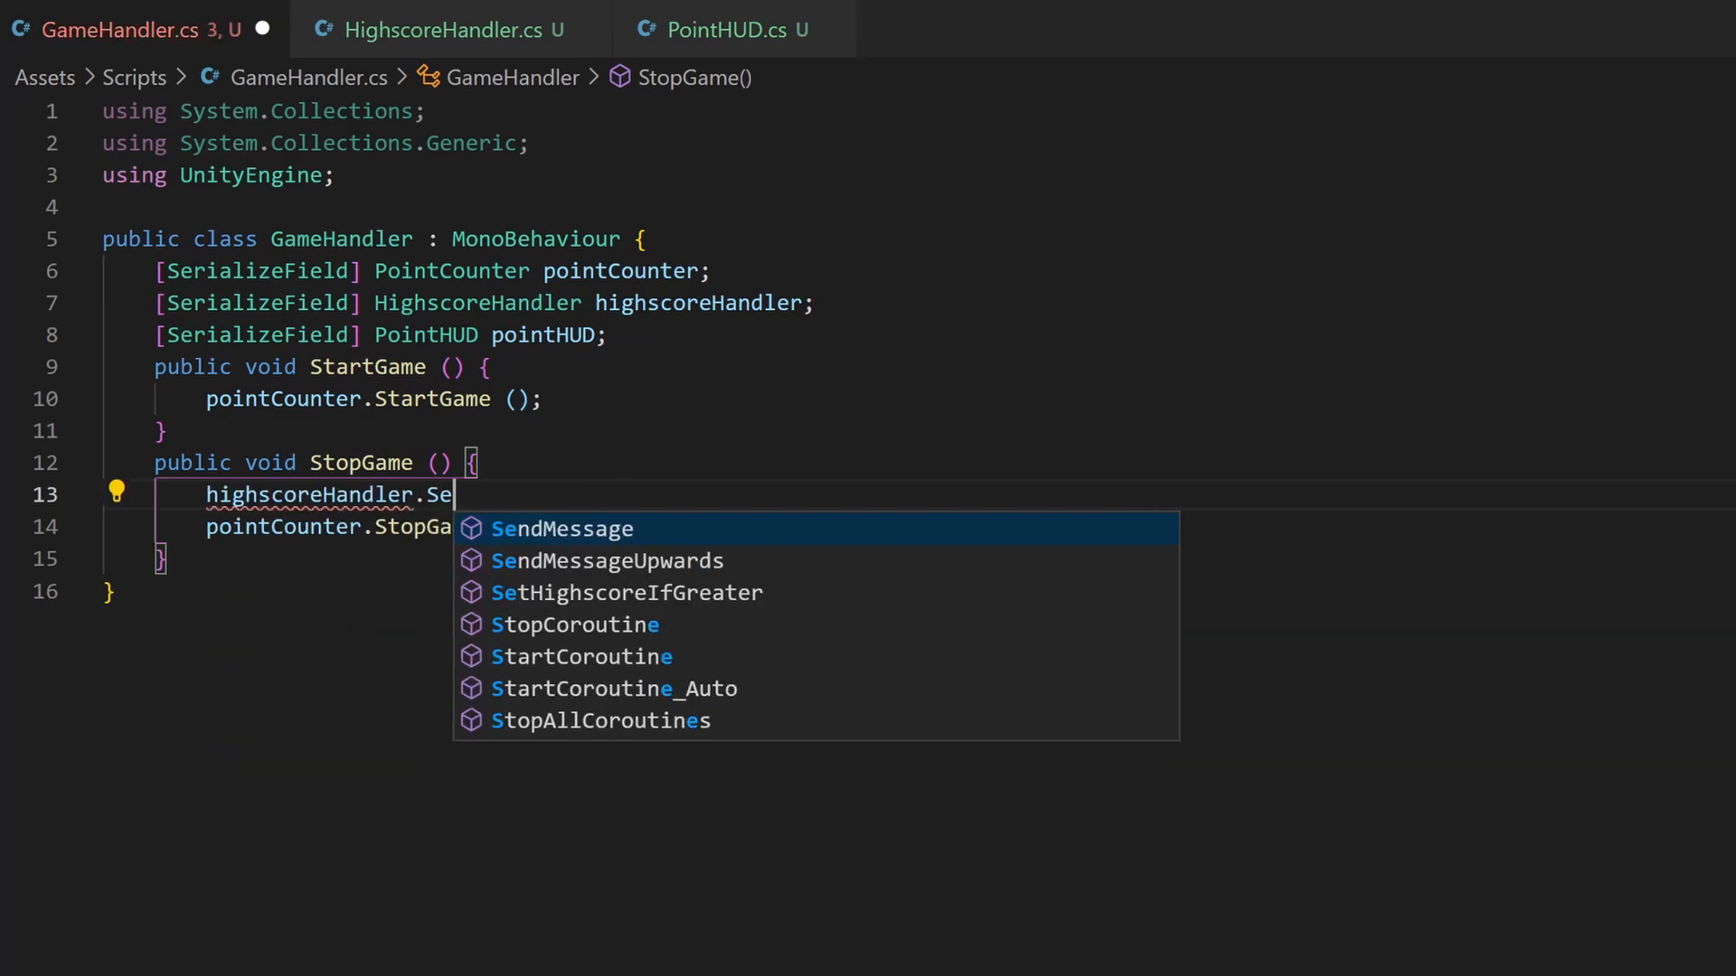
pyautogui.write('tH')
pyautogui.press('Tab')
pyautogui.write('(')
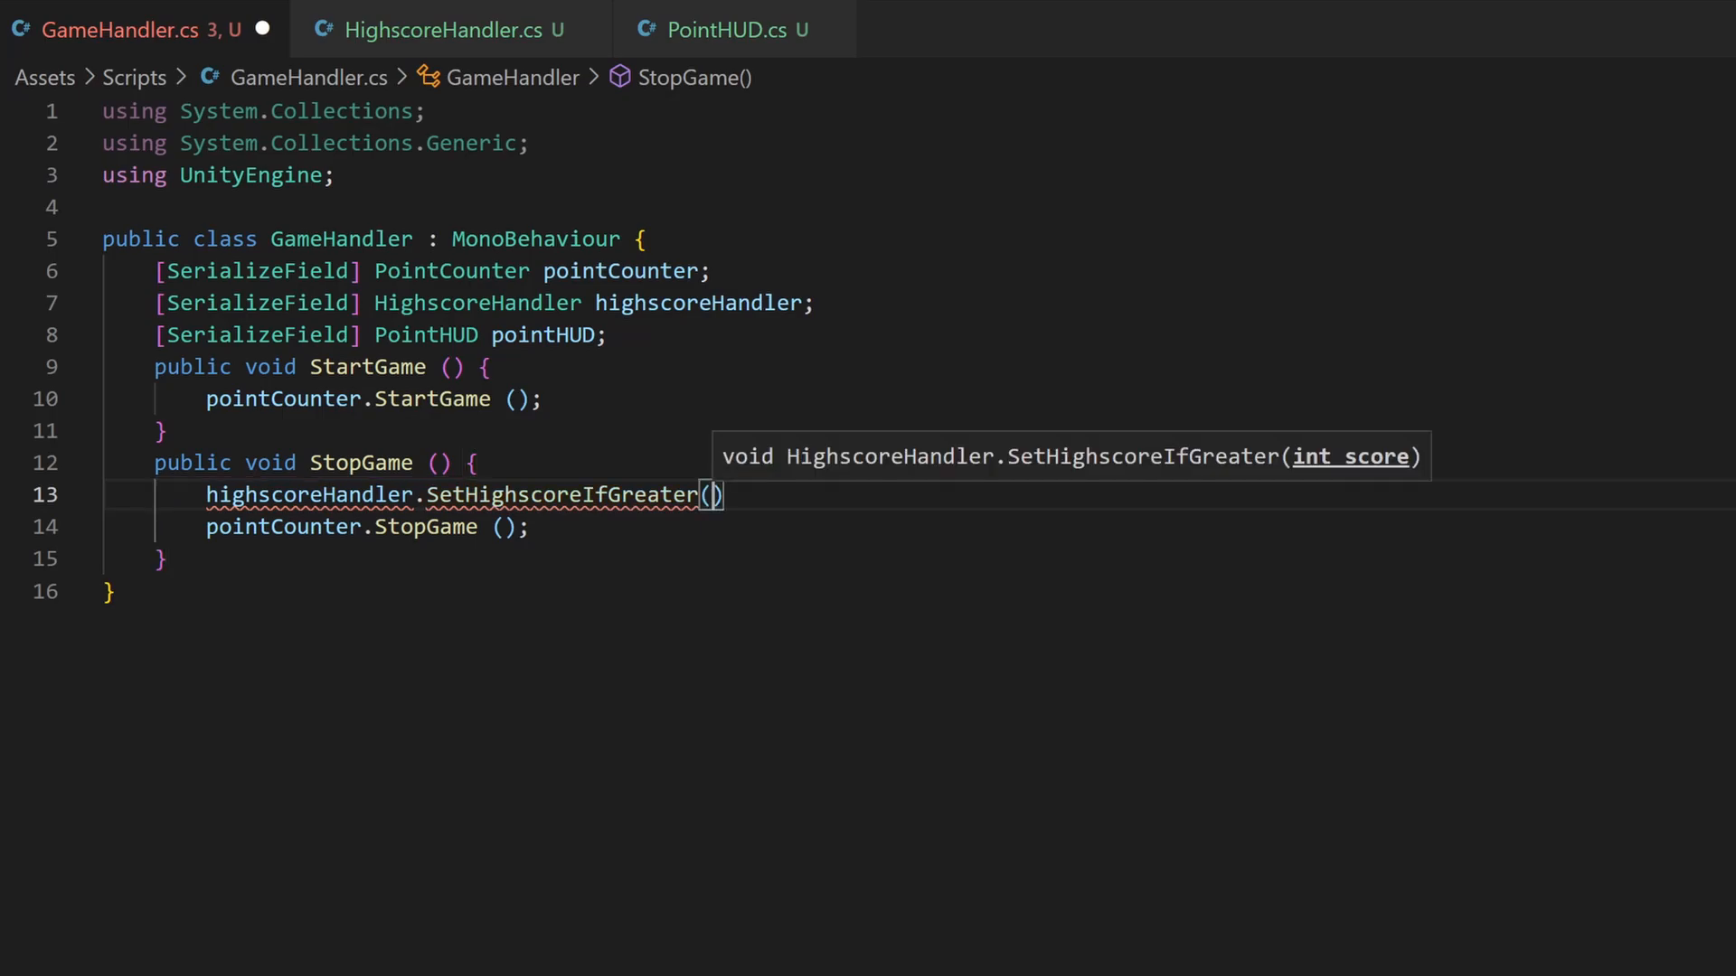
pyautogui.write('point')
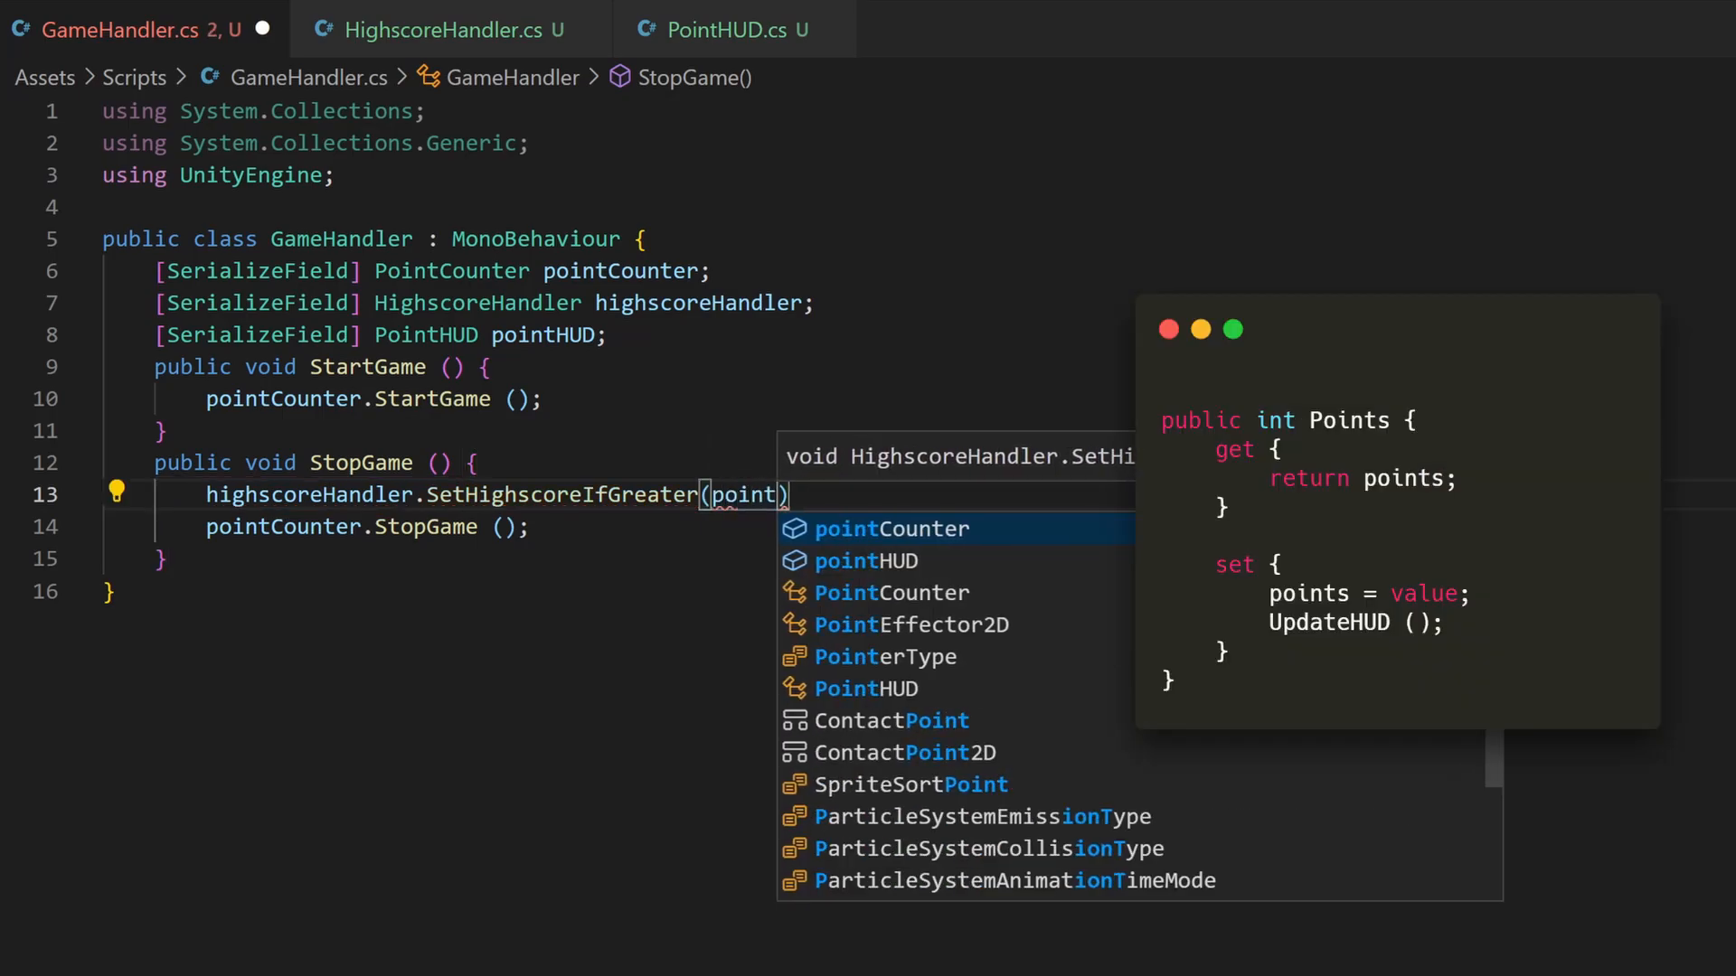
pyautogui.write('H')
pyautogui.press('Tab')
pyautogui.write('.Poi')
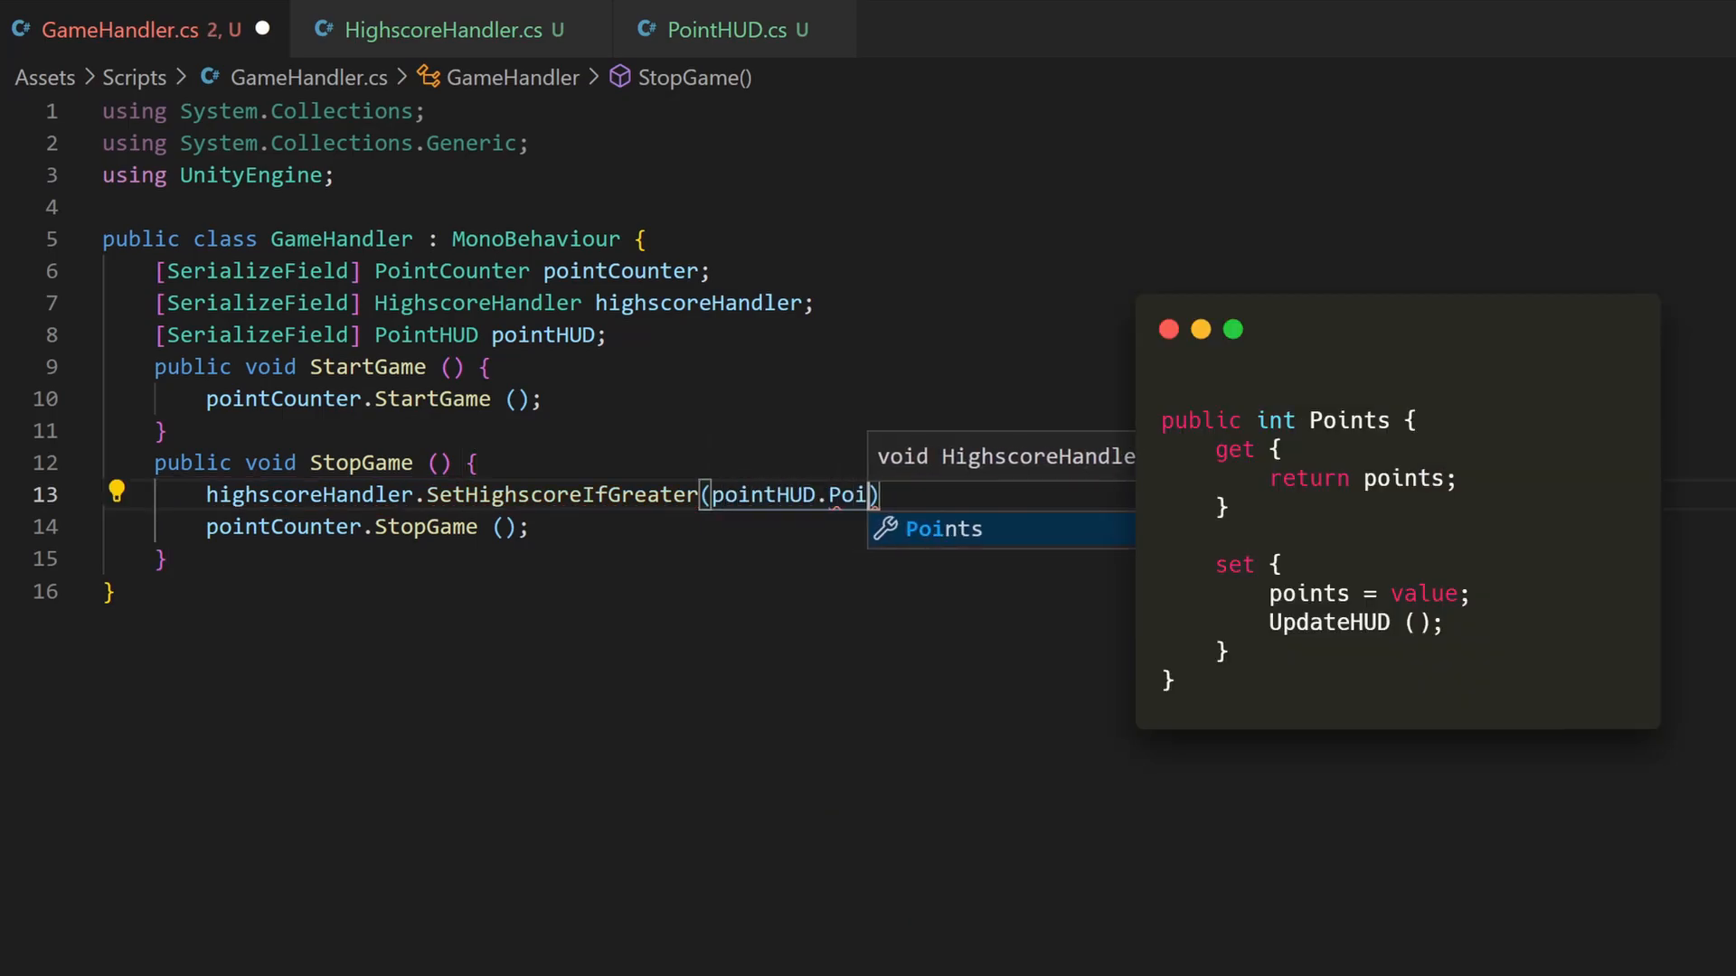
pyautogui.write('nts')
pyautogui.press('Escape')
pyautogui.write(';')
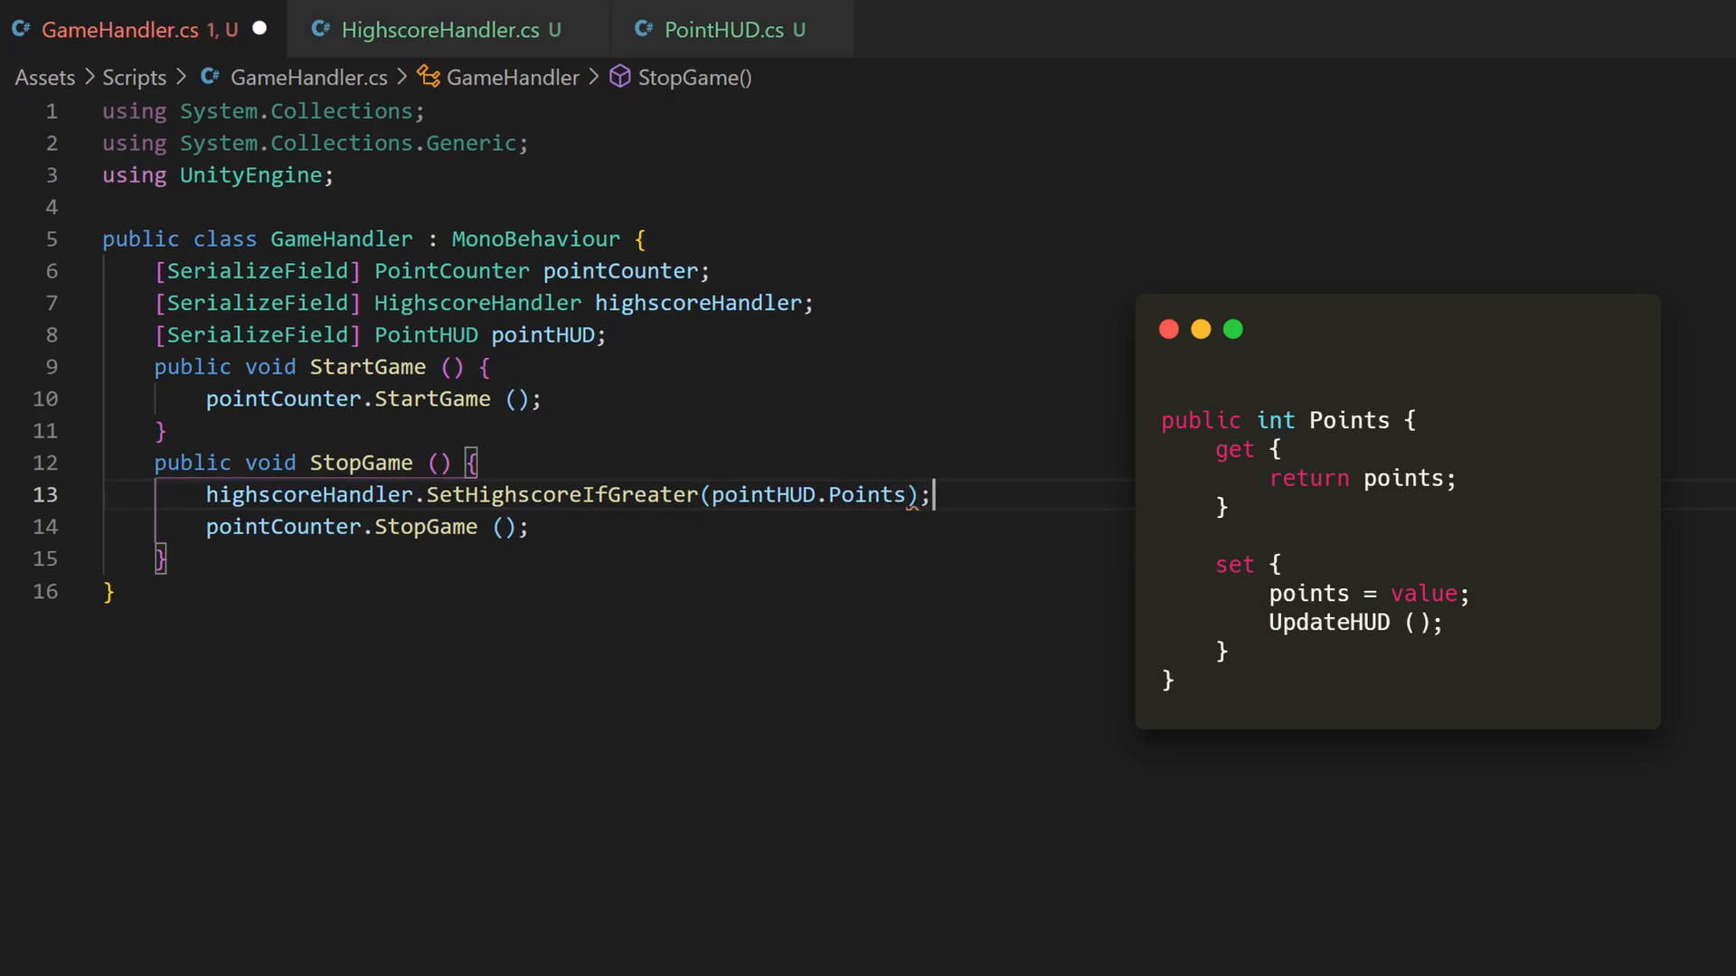
pyautogui.hotkey('ctrl', 's')
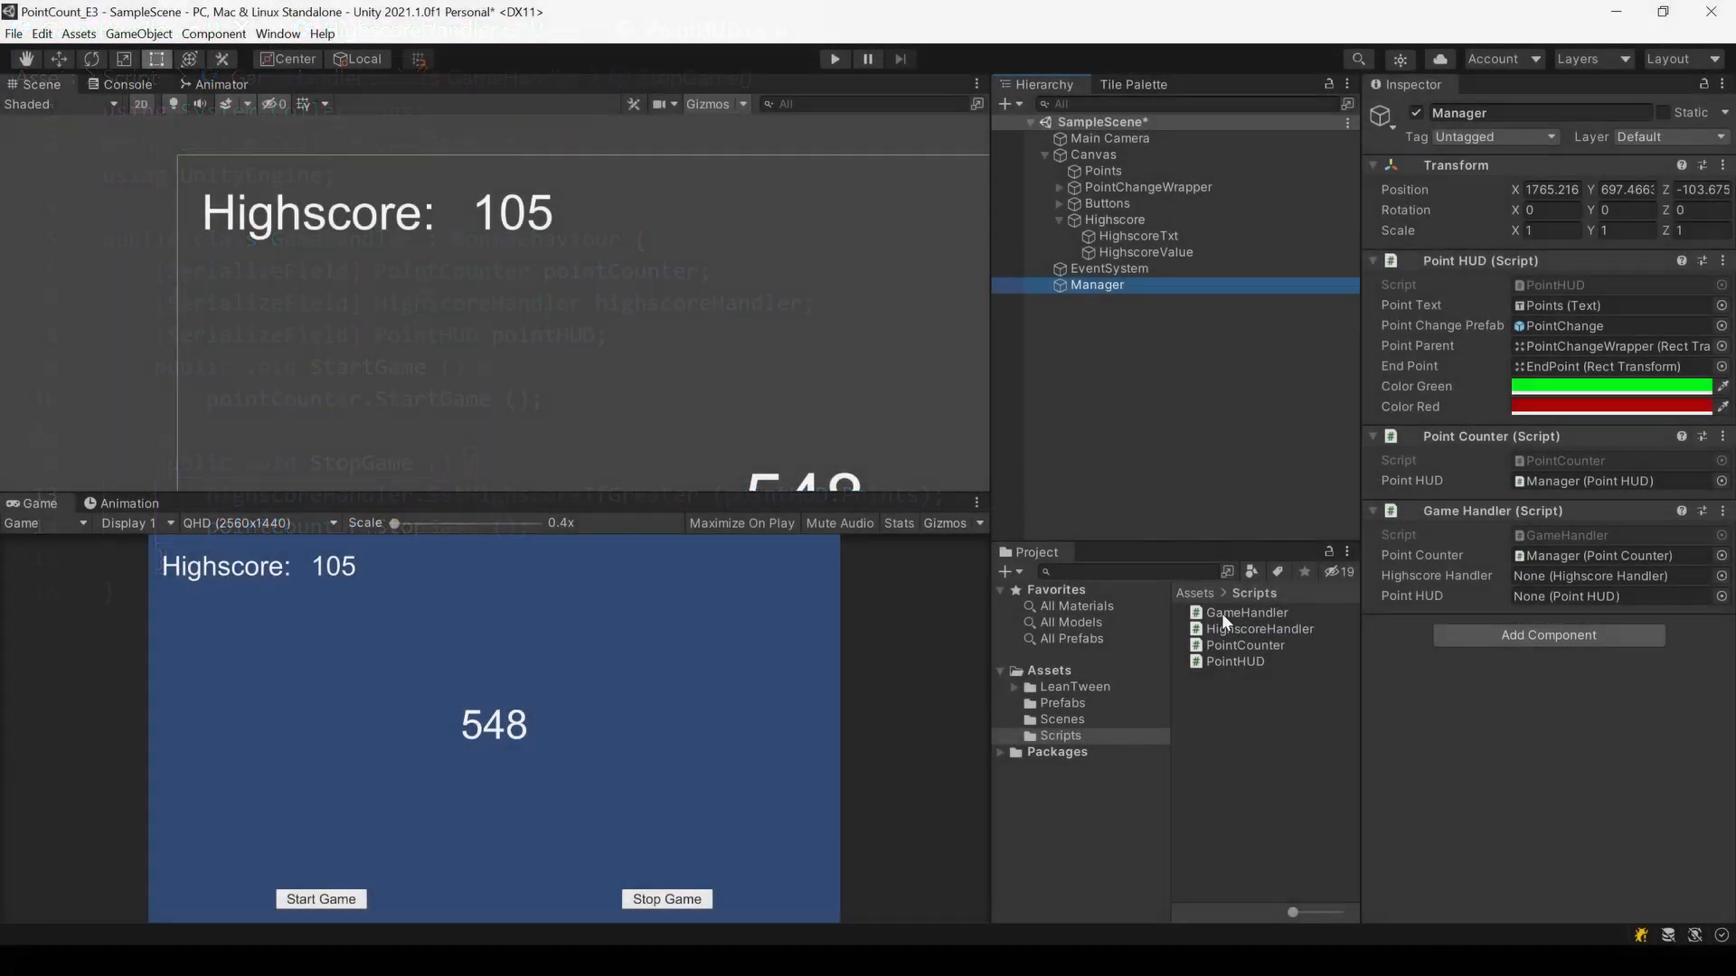
# - Add HighscoreHandler to Manager, assign Manager to Game Handler's Highscore Handler and Point HUD fields, and enter play mode
pyautogui.moveTo(1234, 628); pyautogui.dragTo(1430, 677)
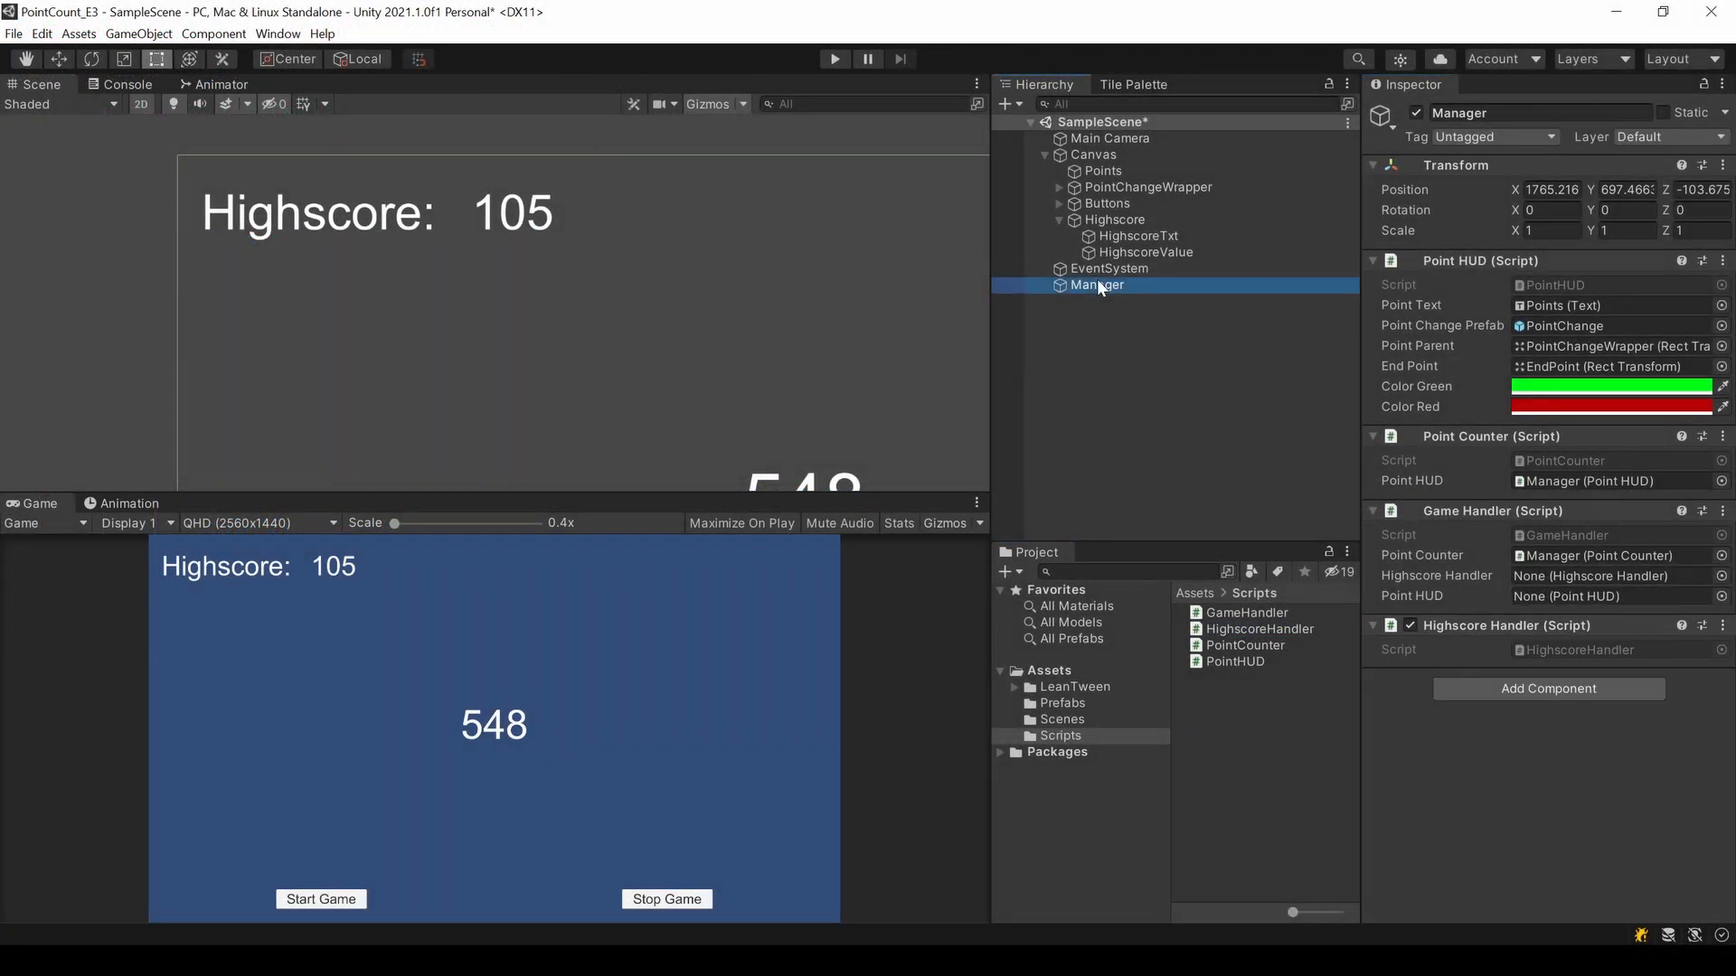
pyautogui.moveTo(1097, 285); pyautogui.dragTo(1615, 576)
pyautogui.moveTo(1085, 286); pyautogui.dragTo(1560, 595)
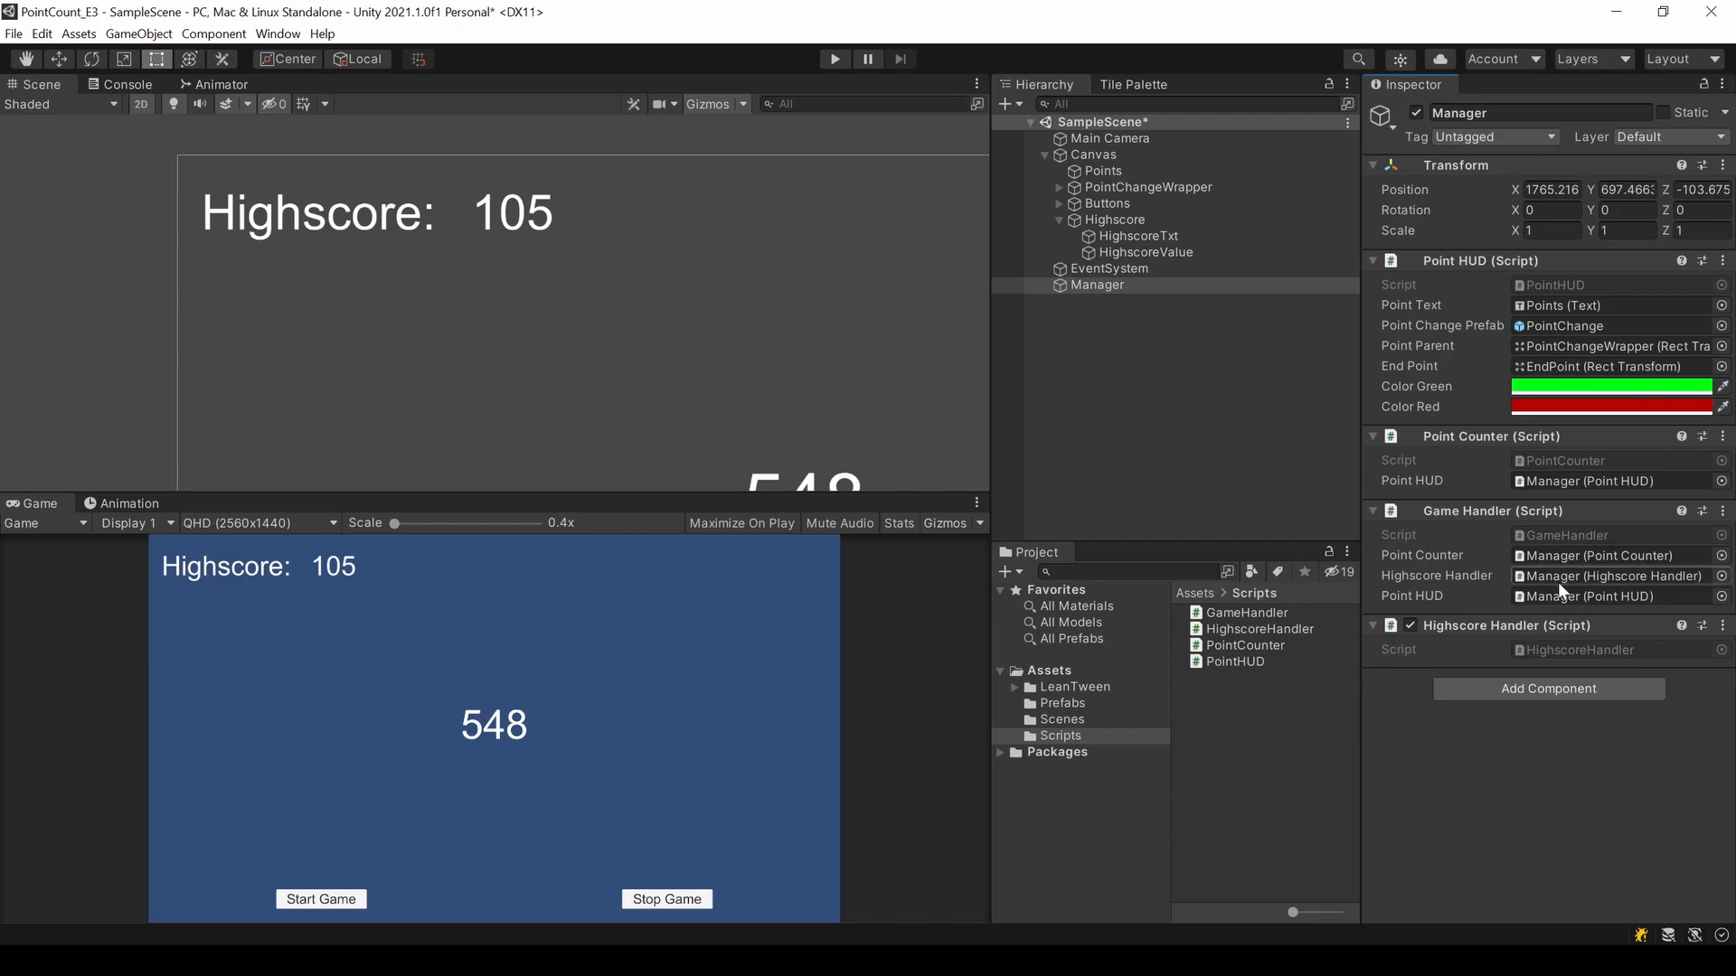
pyautogui.click(832, 59)
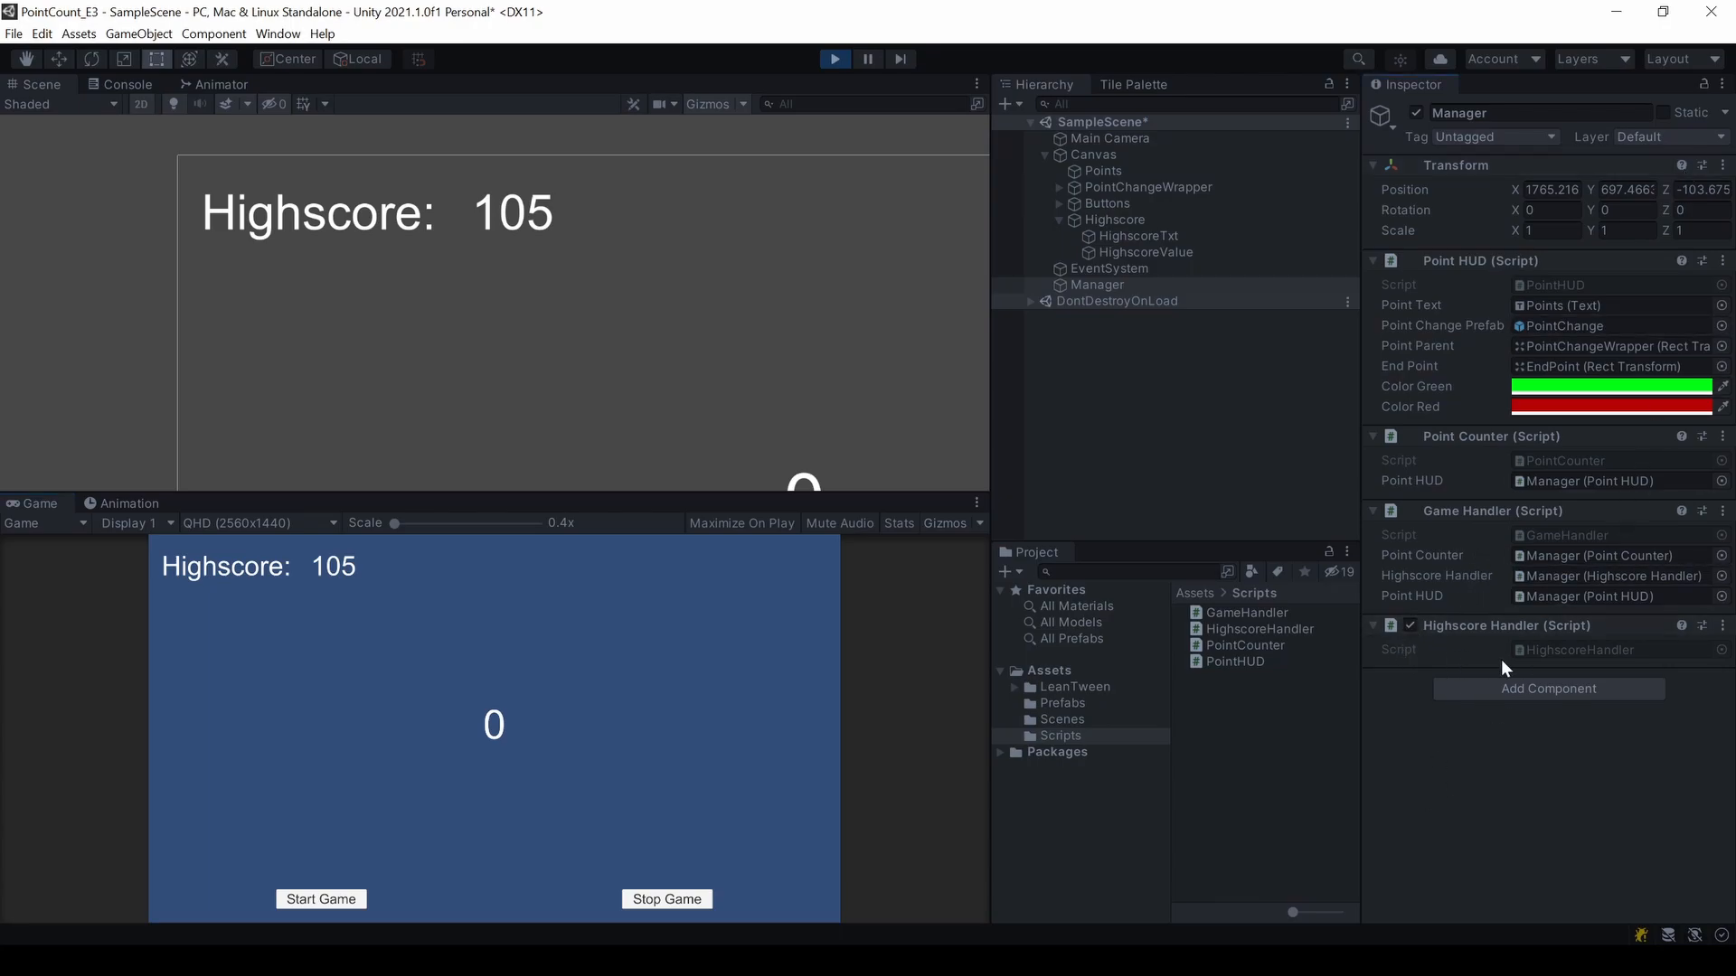
# - Switch the Inspector to Debug mode and pan the scene to show the whole canvas
pyautogui.click(1724, 84)
pyautogui.click(1645, 150)
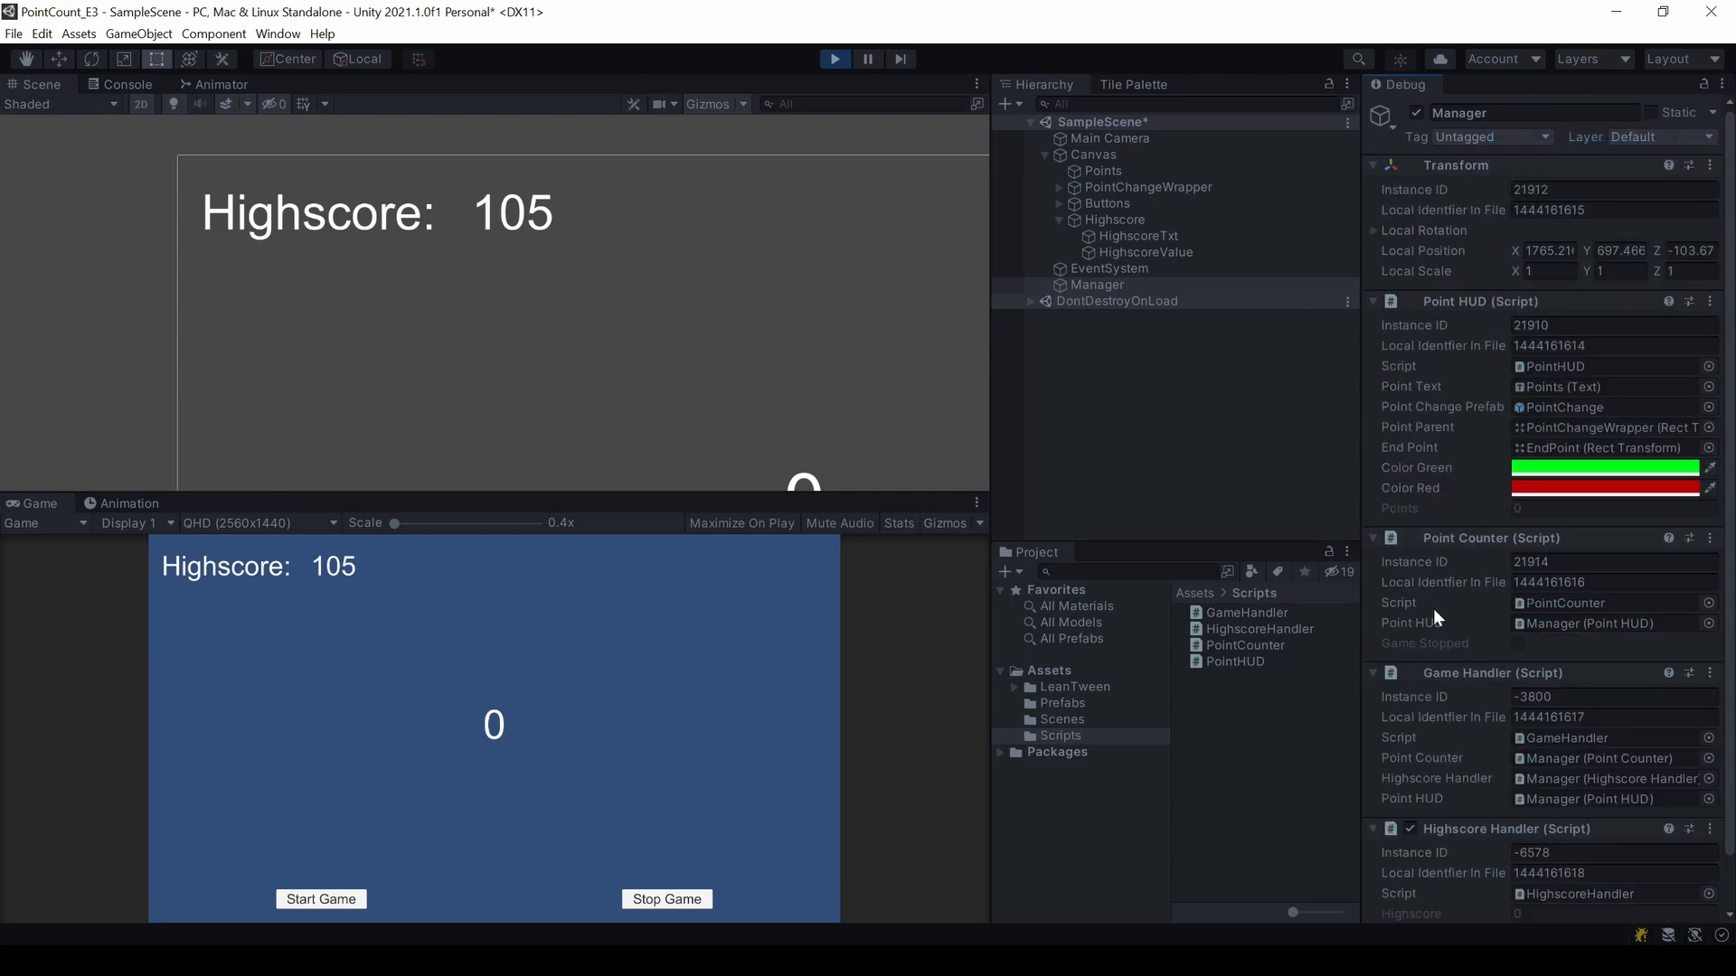
pyautogui.scroll(-1, 1444, 749)
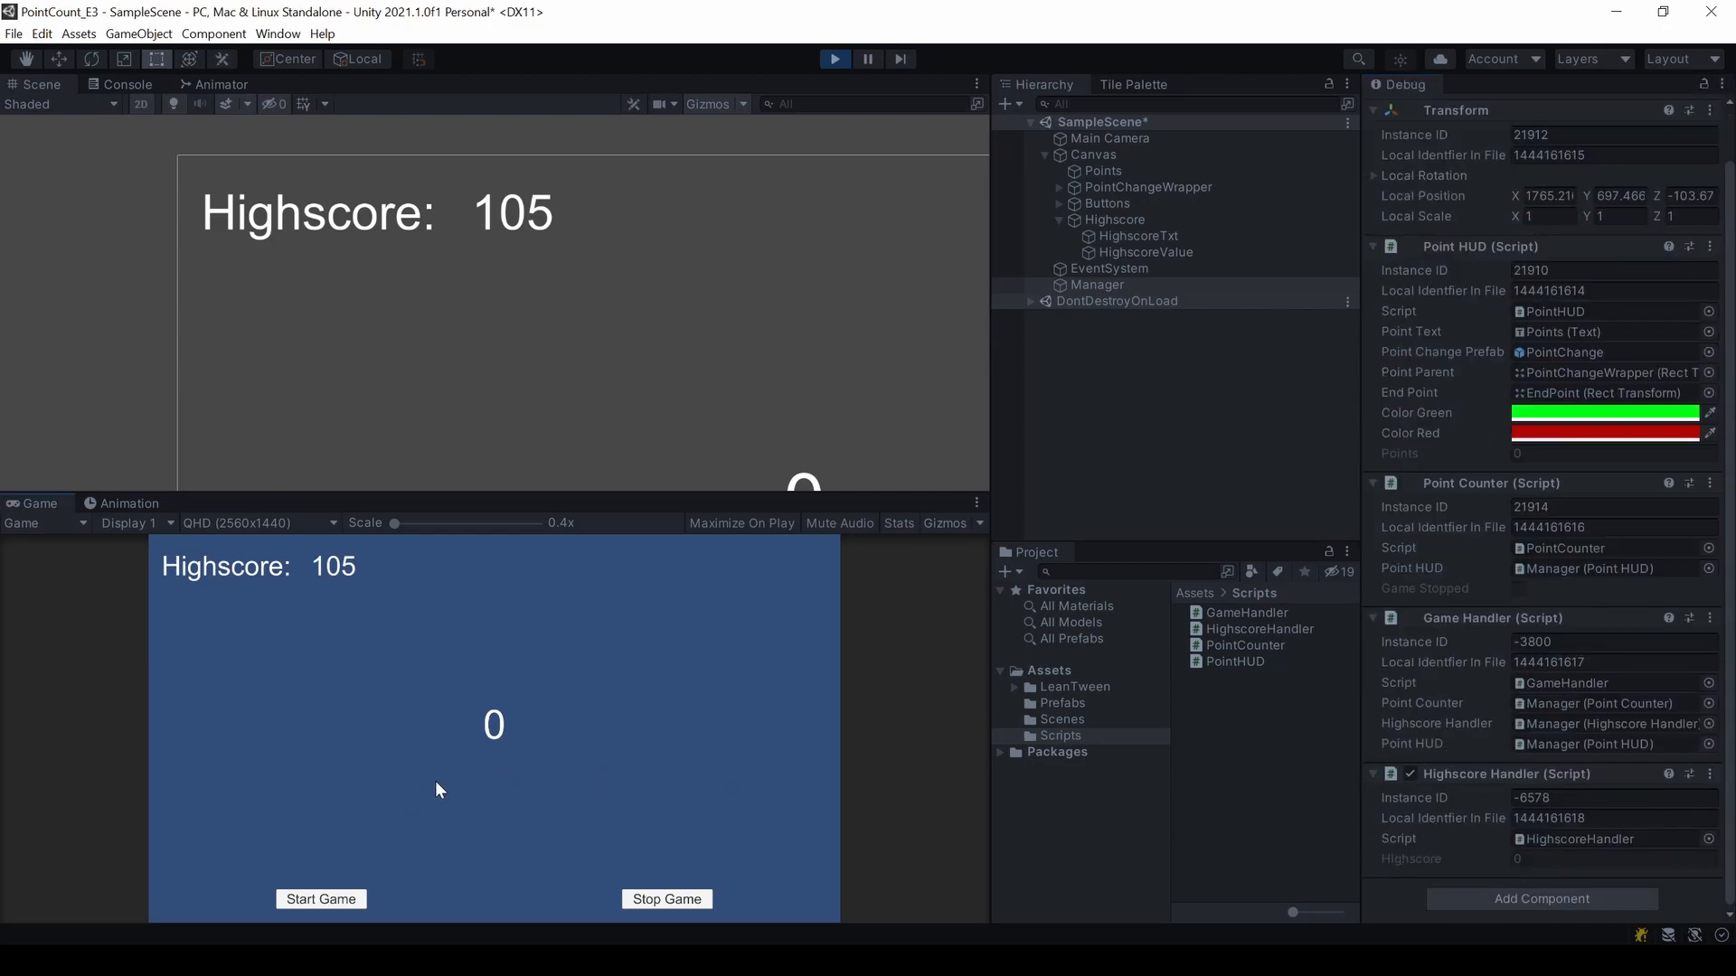
pyautogui.scroll(-2, 628, 311)
pyautogui.moveTo(627, 311)
pyautogui.mouseDown(button='middle')
pyautogui.moveTo(436, 216)
pyautogui.moveTo(487, 149)
pyautogui.mouseUp(button='middle')
pyautogui.scroll(-2, 561, 354)
pyautogui.scroll(-1, 497, 222)
# - Start and stop the game twice in play mode, reaching 15 points with the highscore still showing 105
pyautogui.click(327, 906)
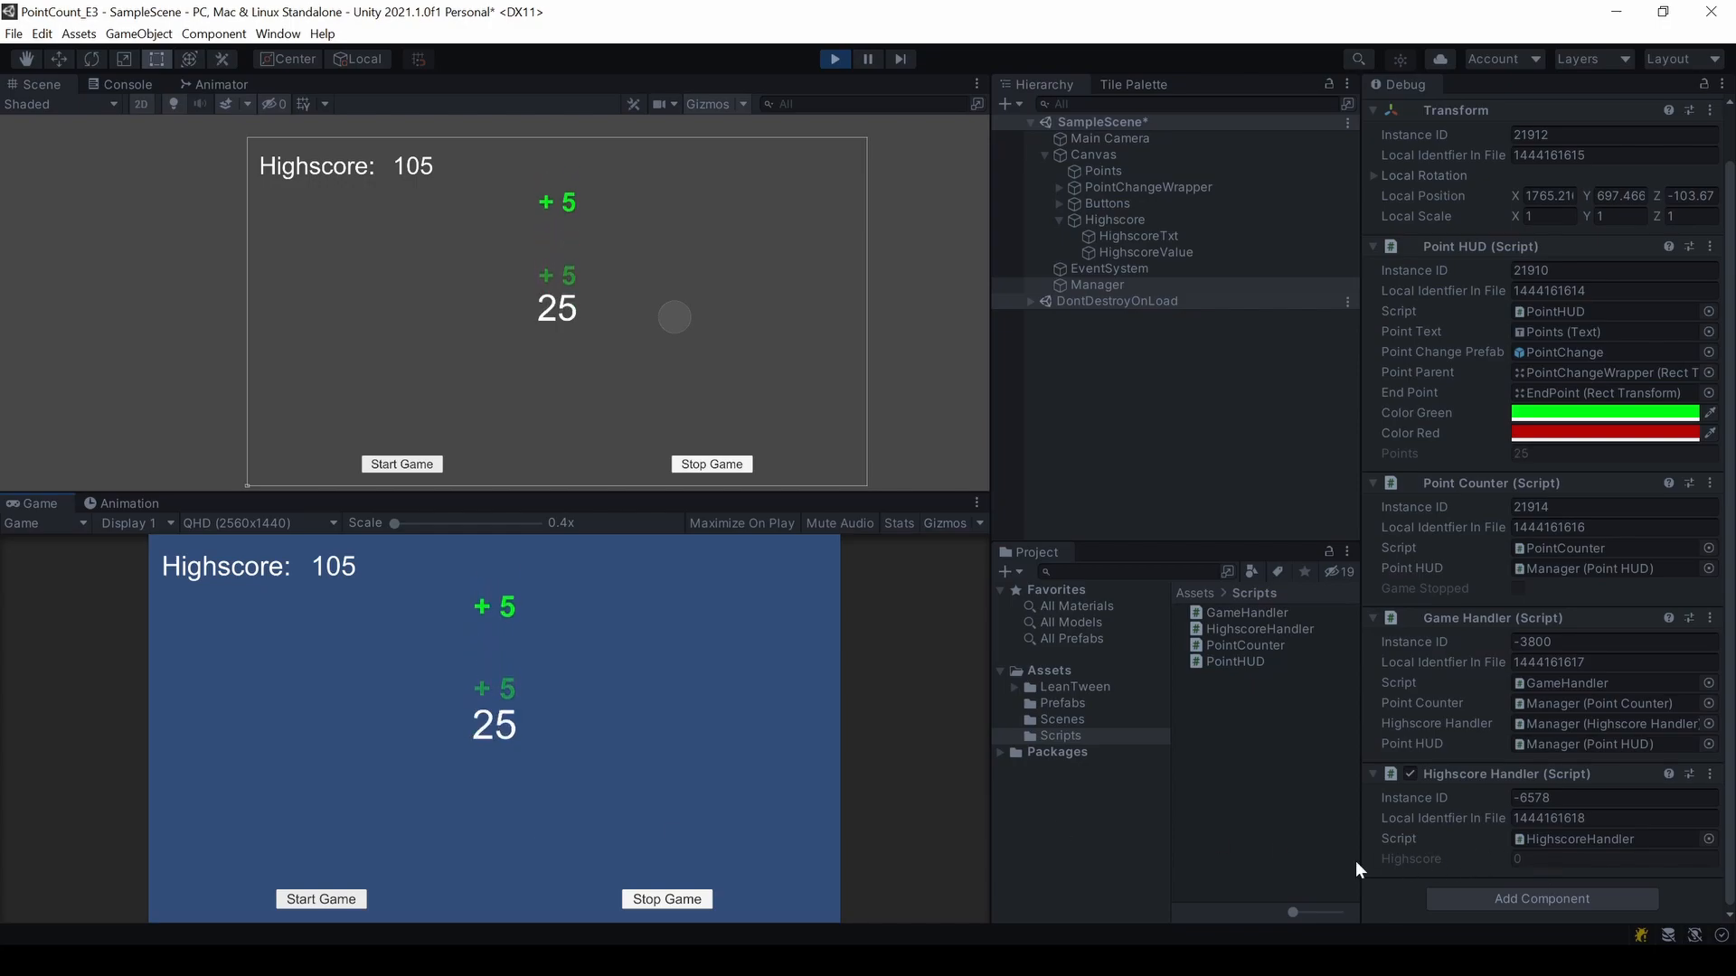
pyautogui.click(637, 905)
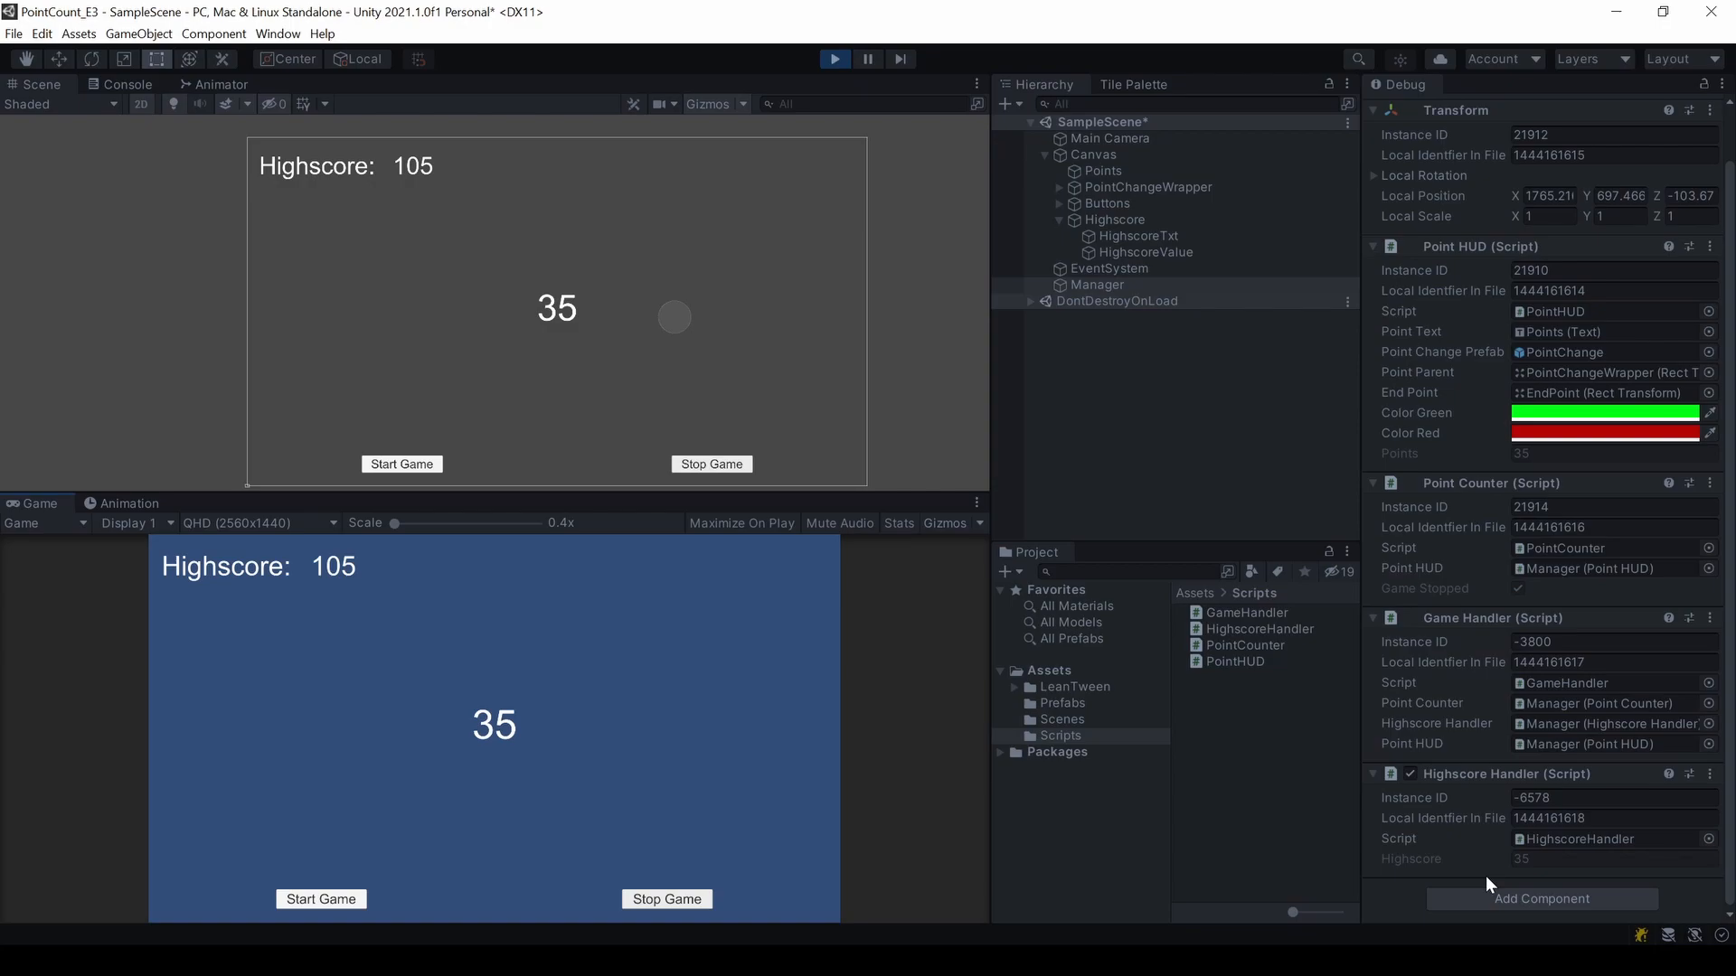
pyautogui.click(836, 61)
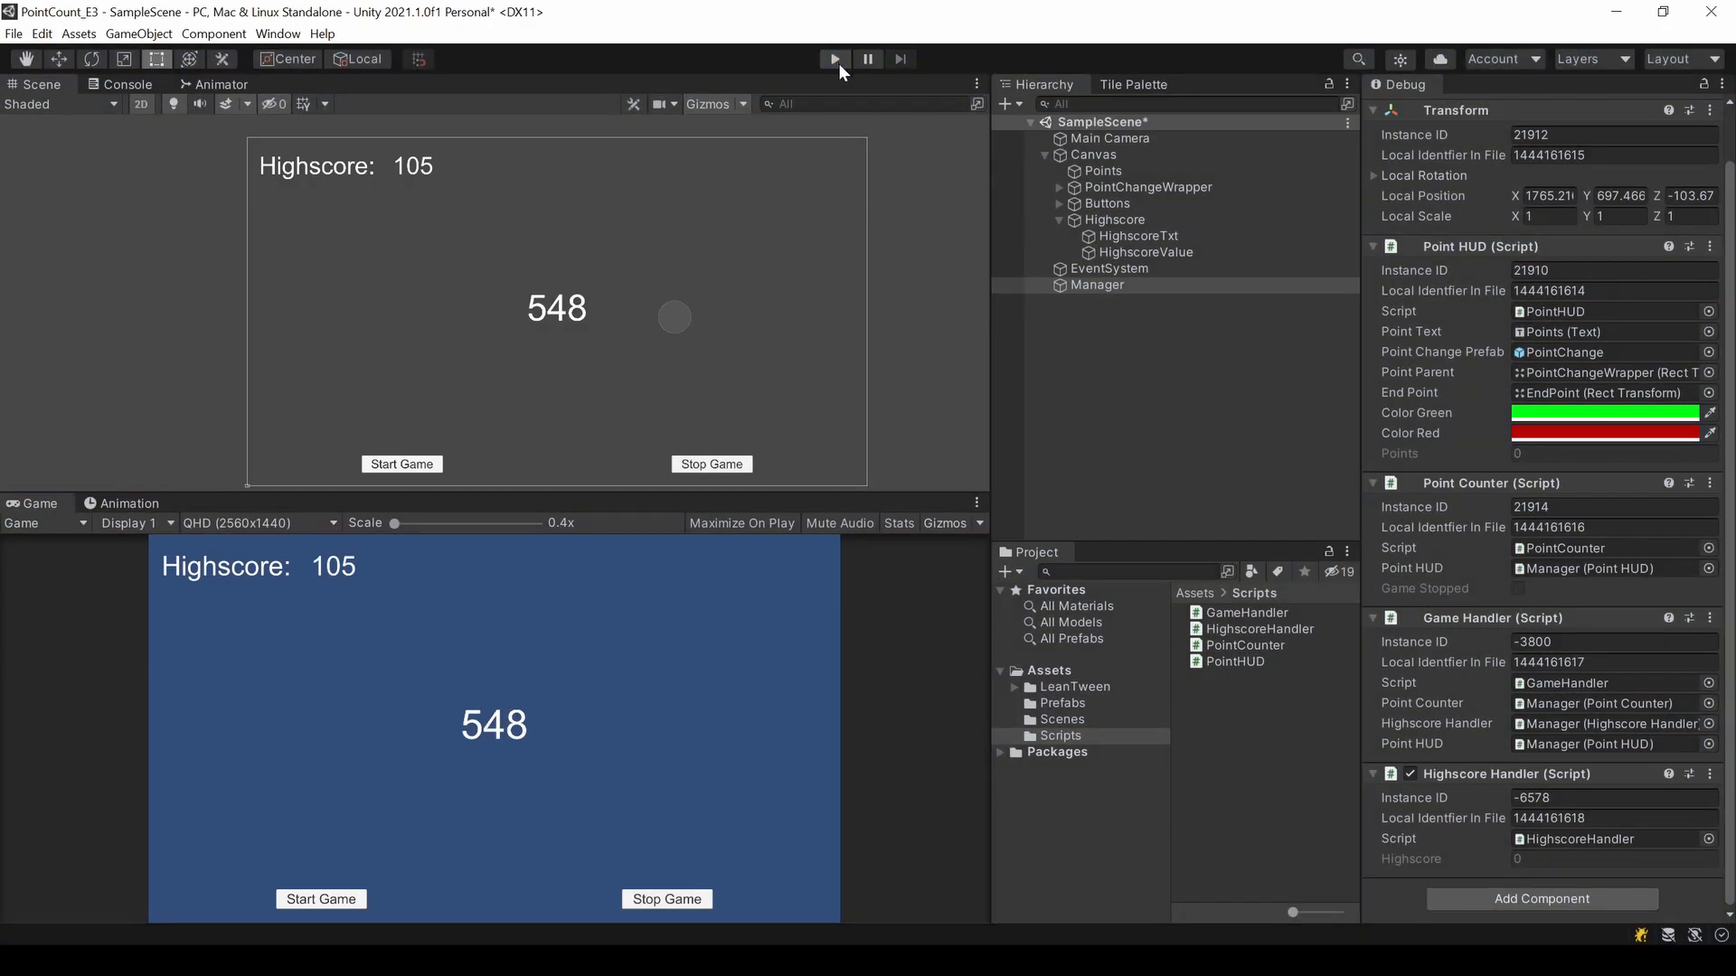
pyautogui.click(834, 62)
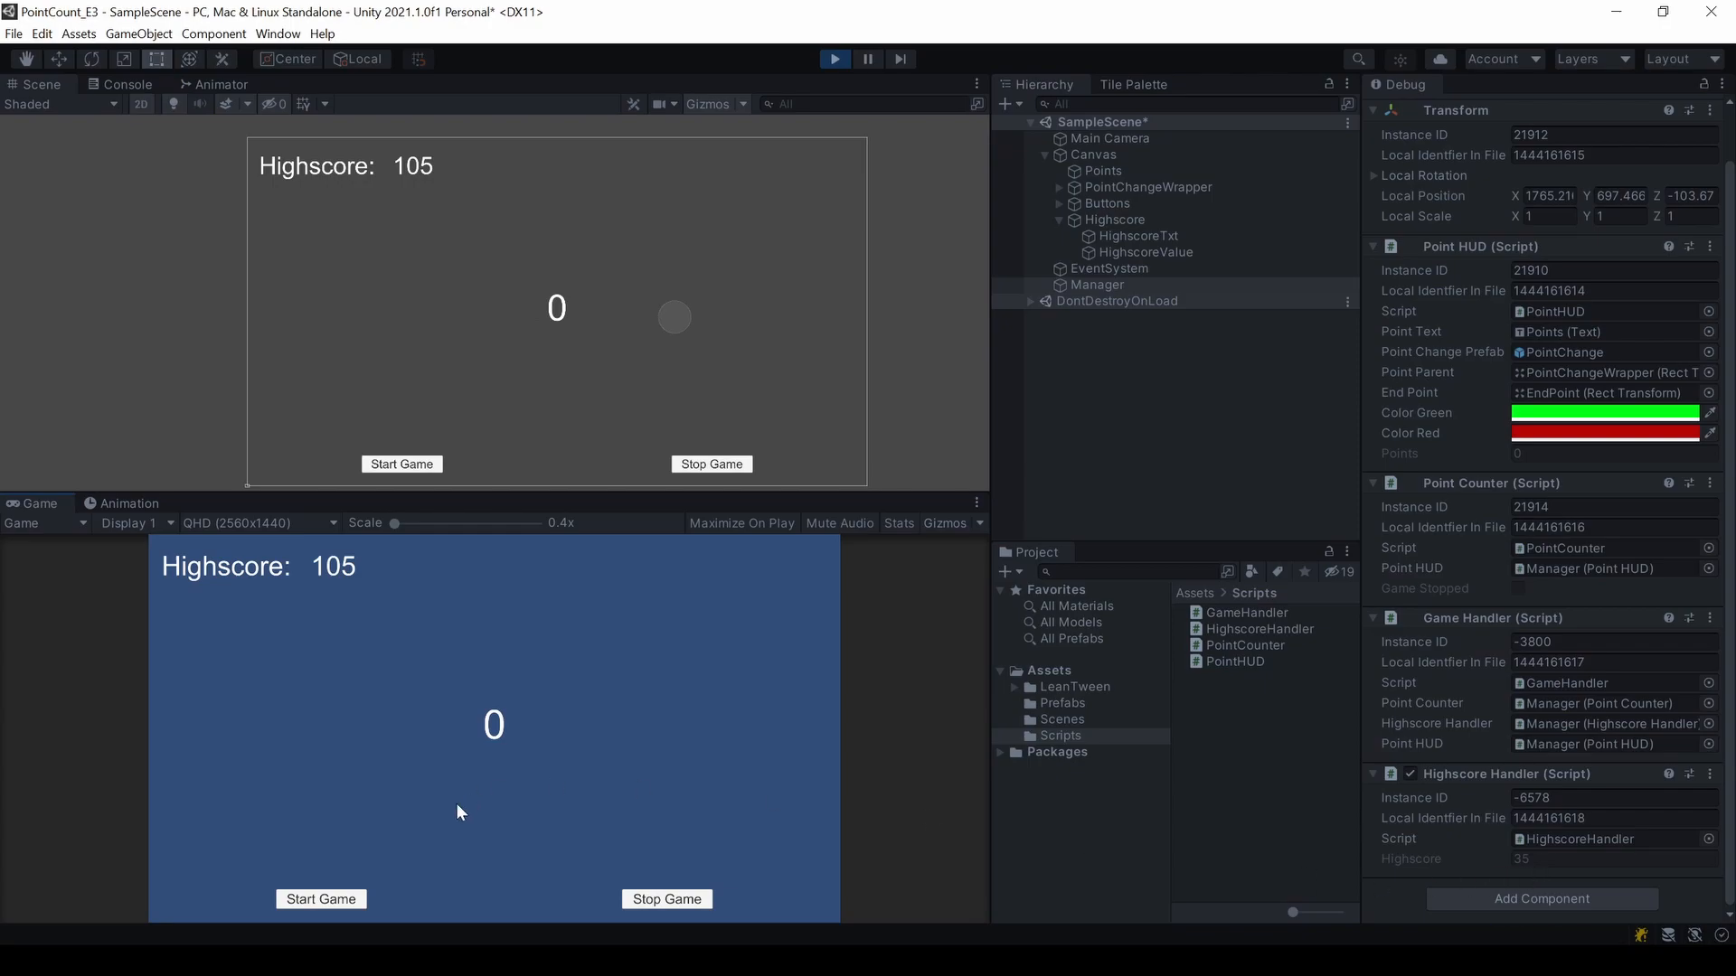
pyautogui.click(322, 900)
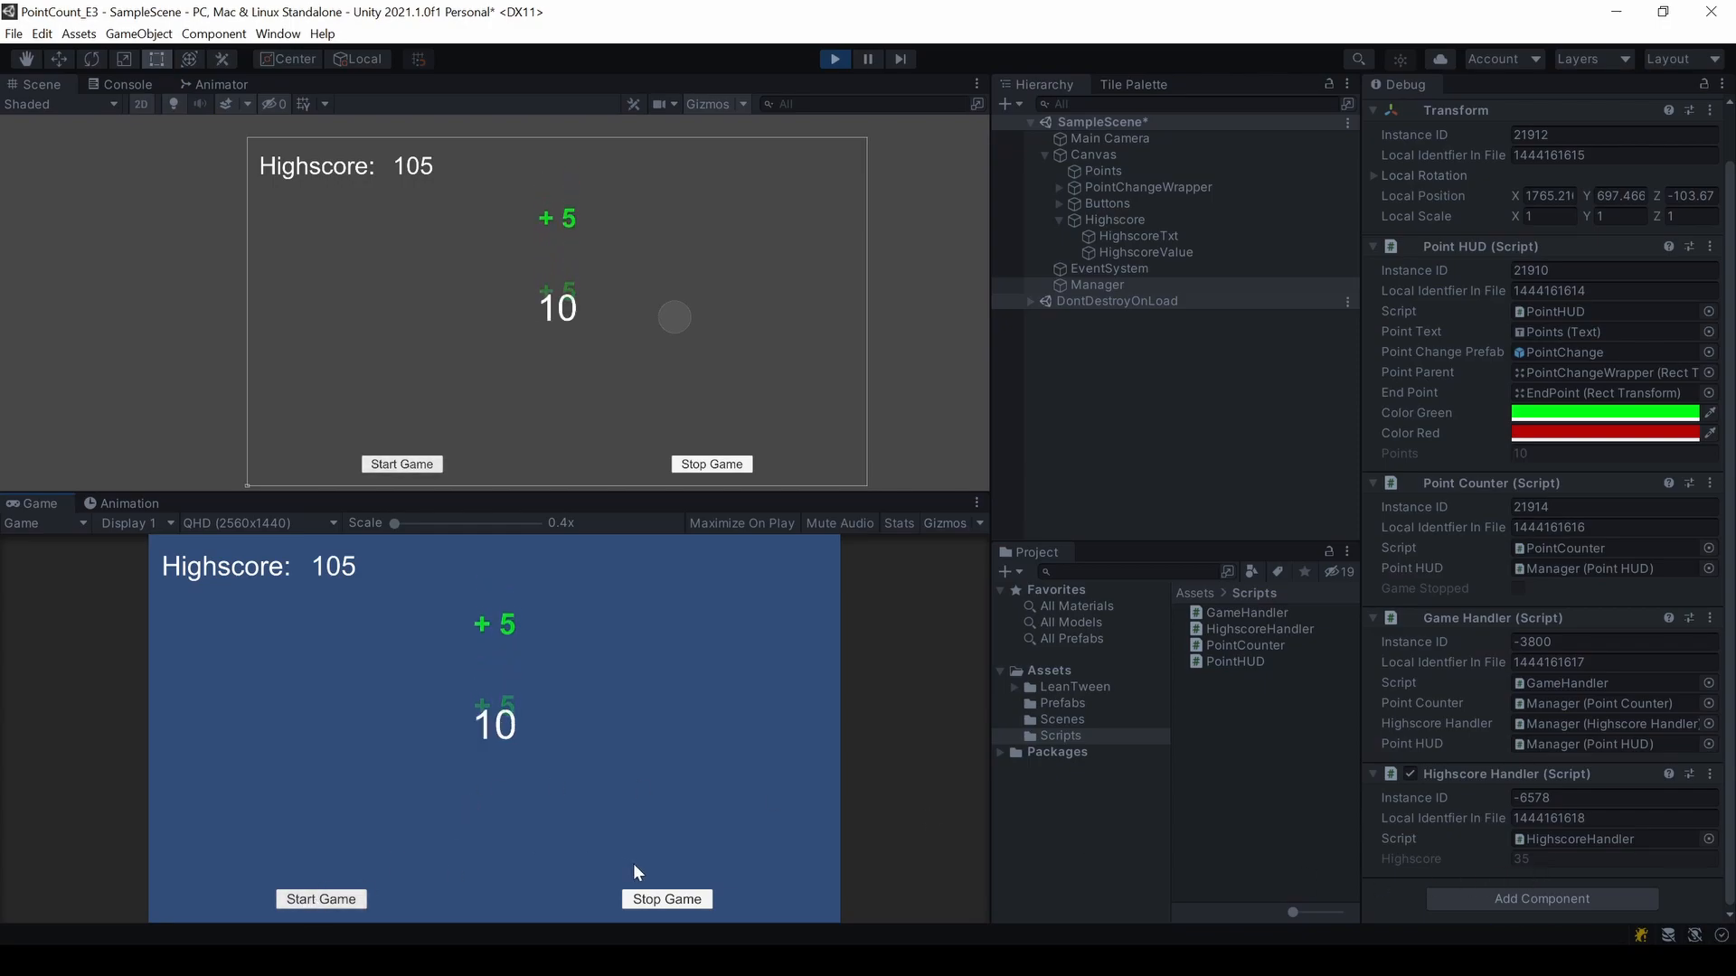
pyautogui.click(684, 903)
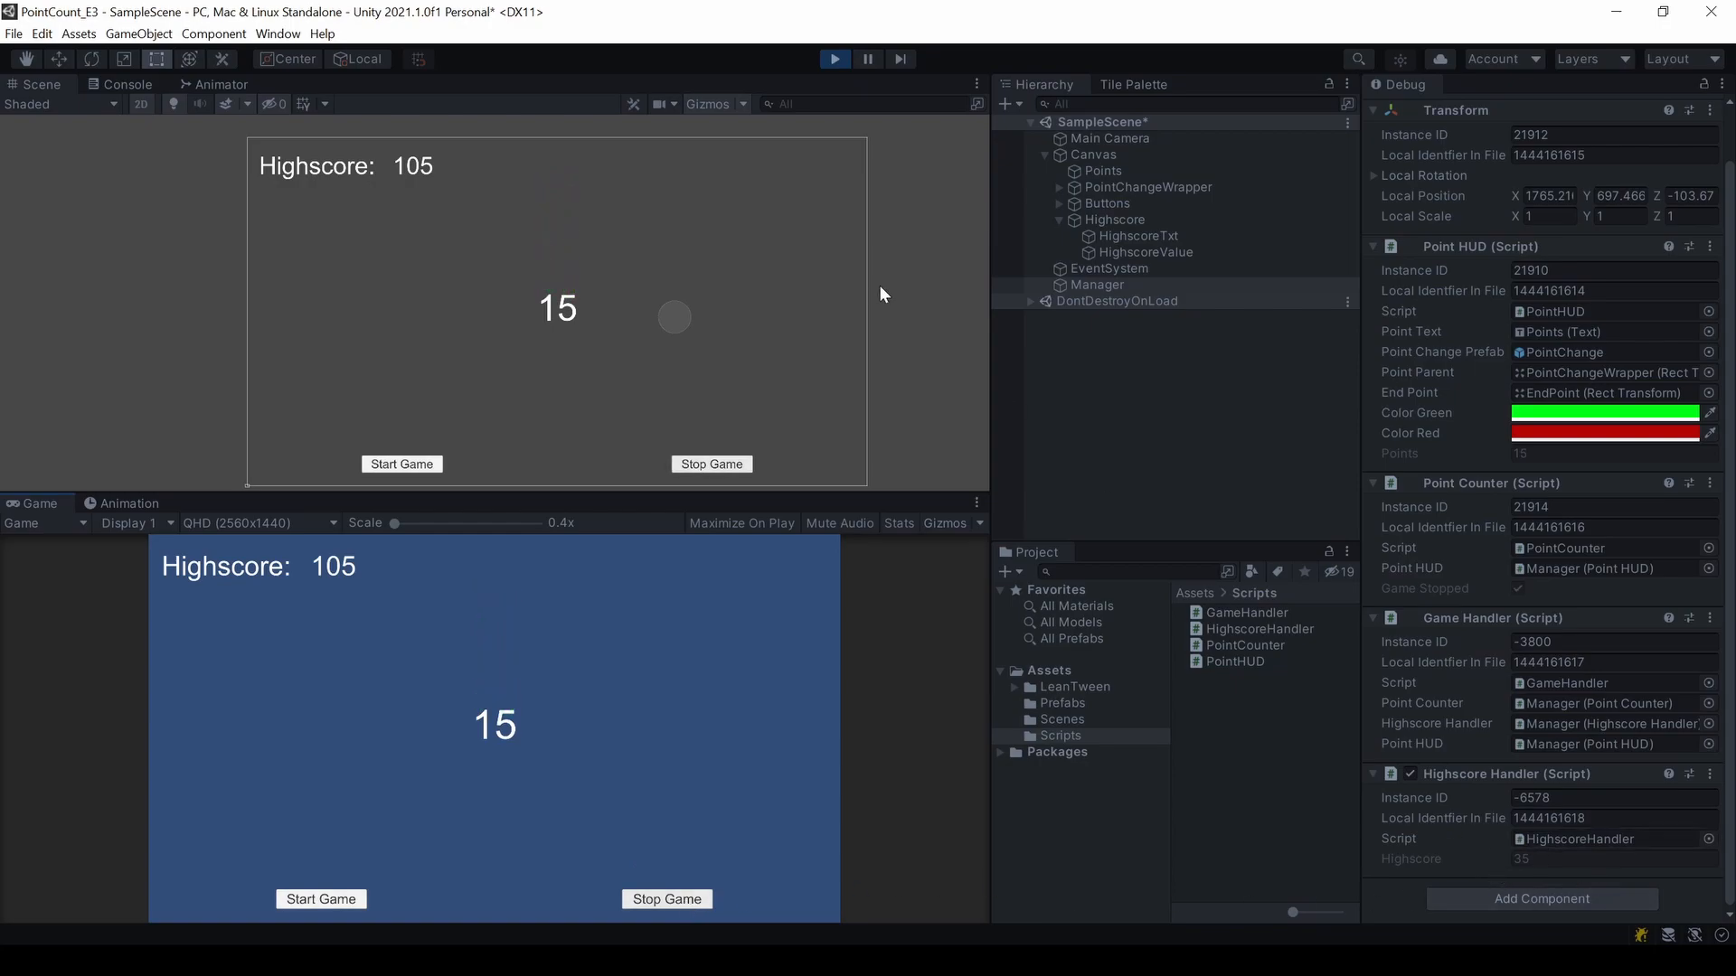
# - Stop play mode and create a C# script named HighscoreUI in the Scripts folder
pyautogui.click(838, 57)
pyautogui.rightClick(1255, 692)
pyautogui.moveTo(1383, 238)
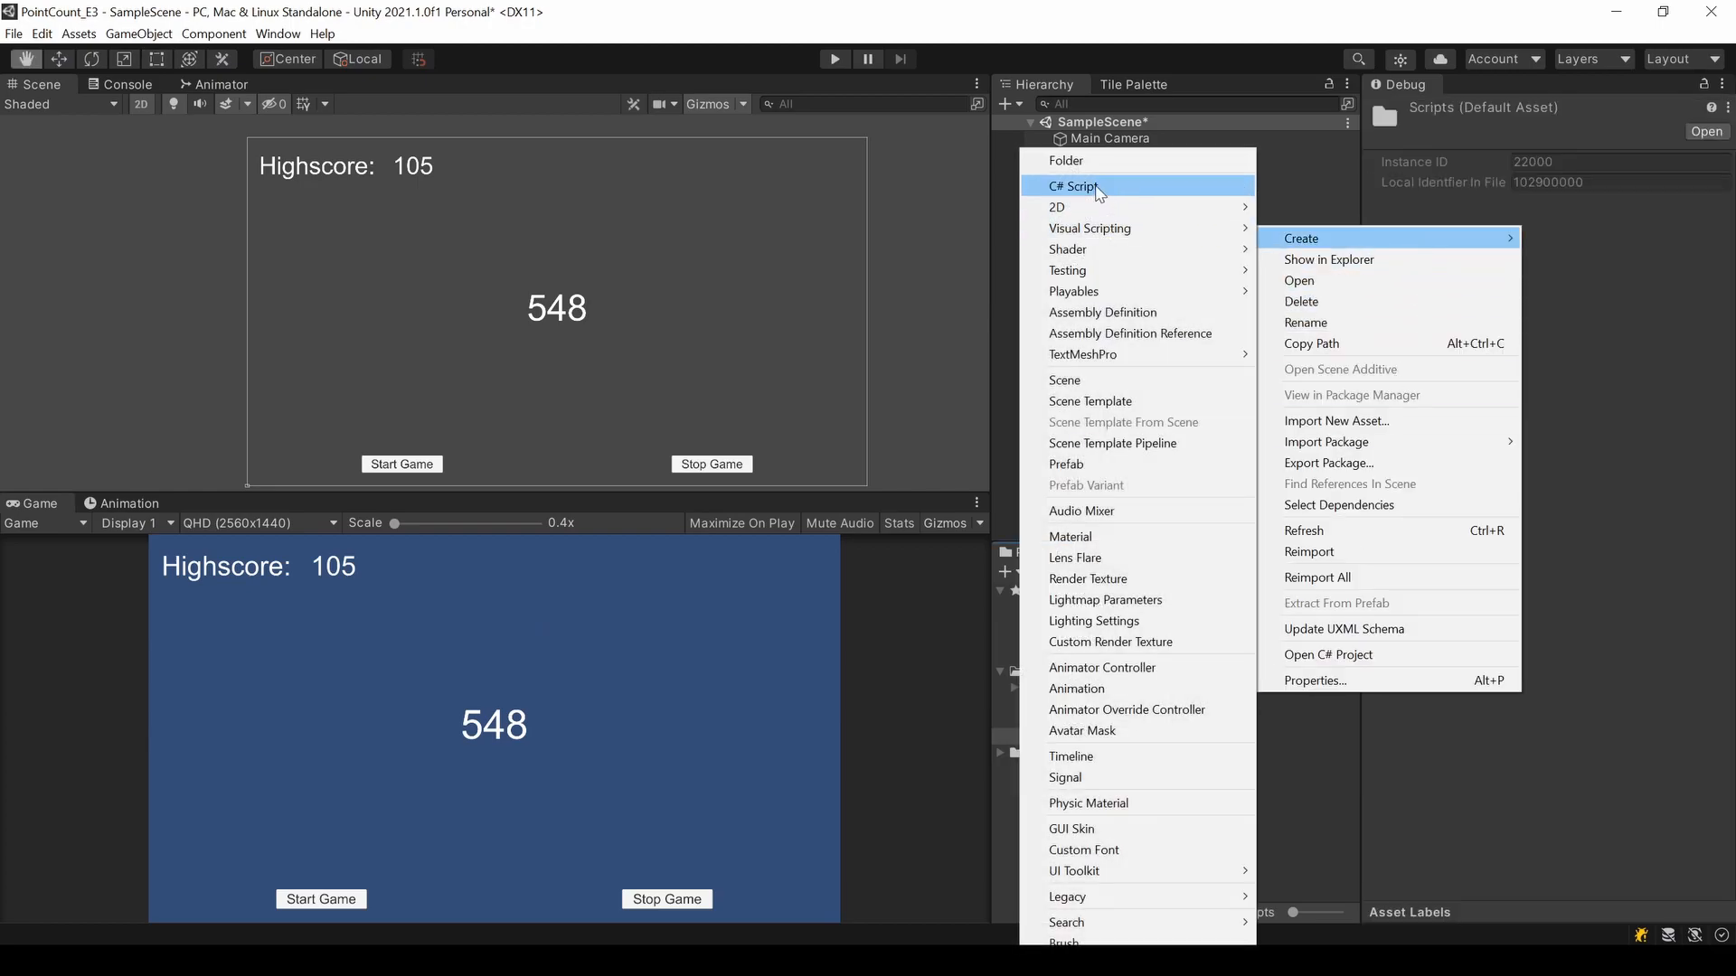
pyautogui.click(1098, 188)
pyautogui.write('HighscoreUI')
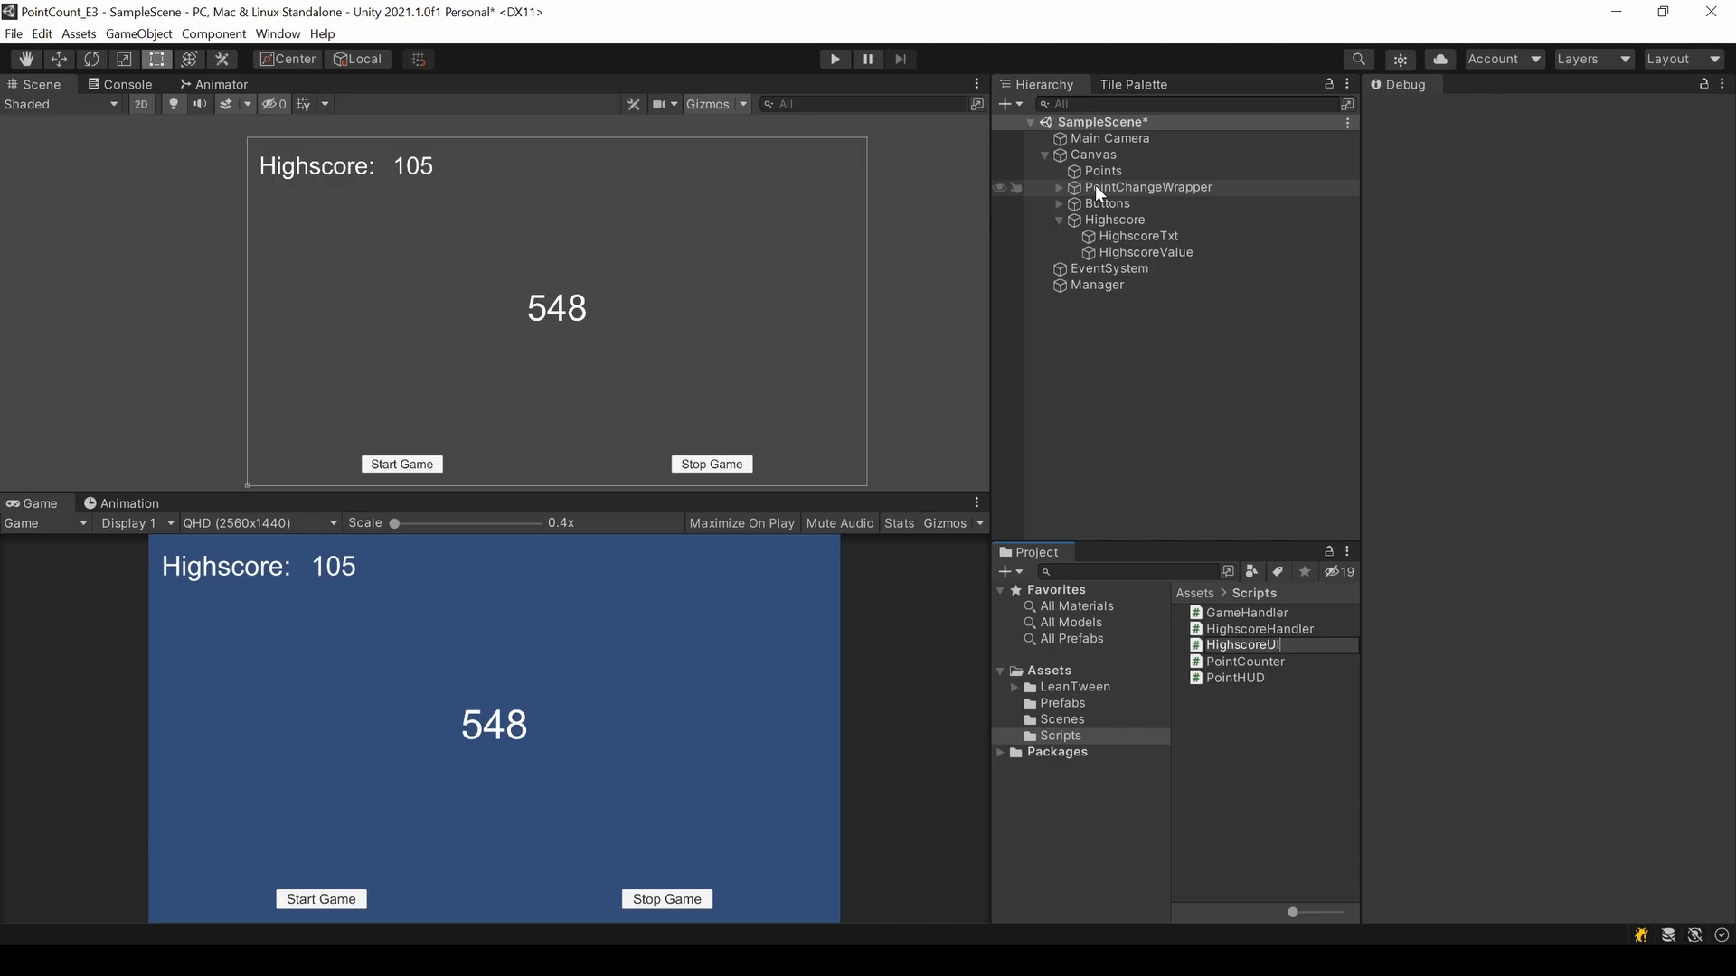
pyautogui.press('Return')
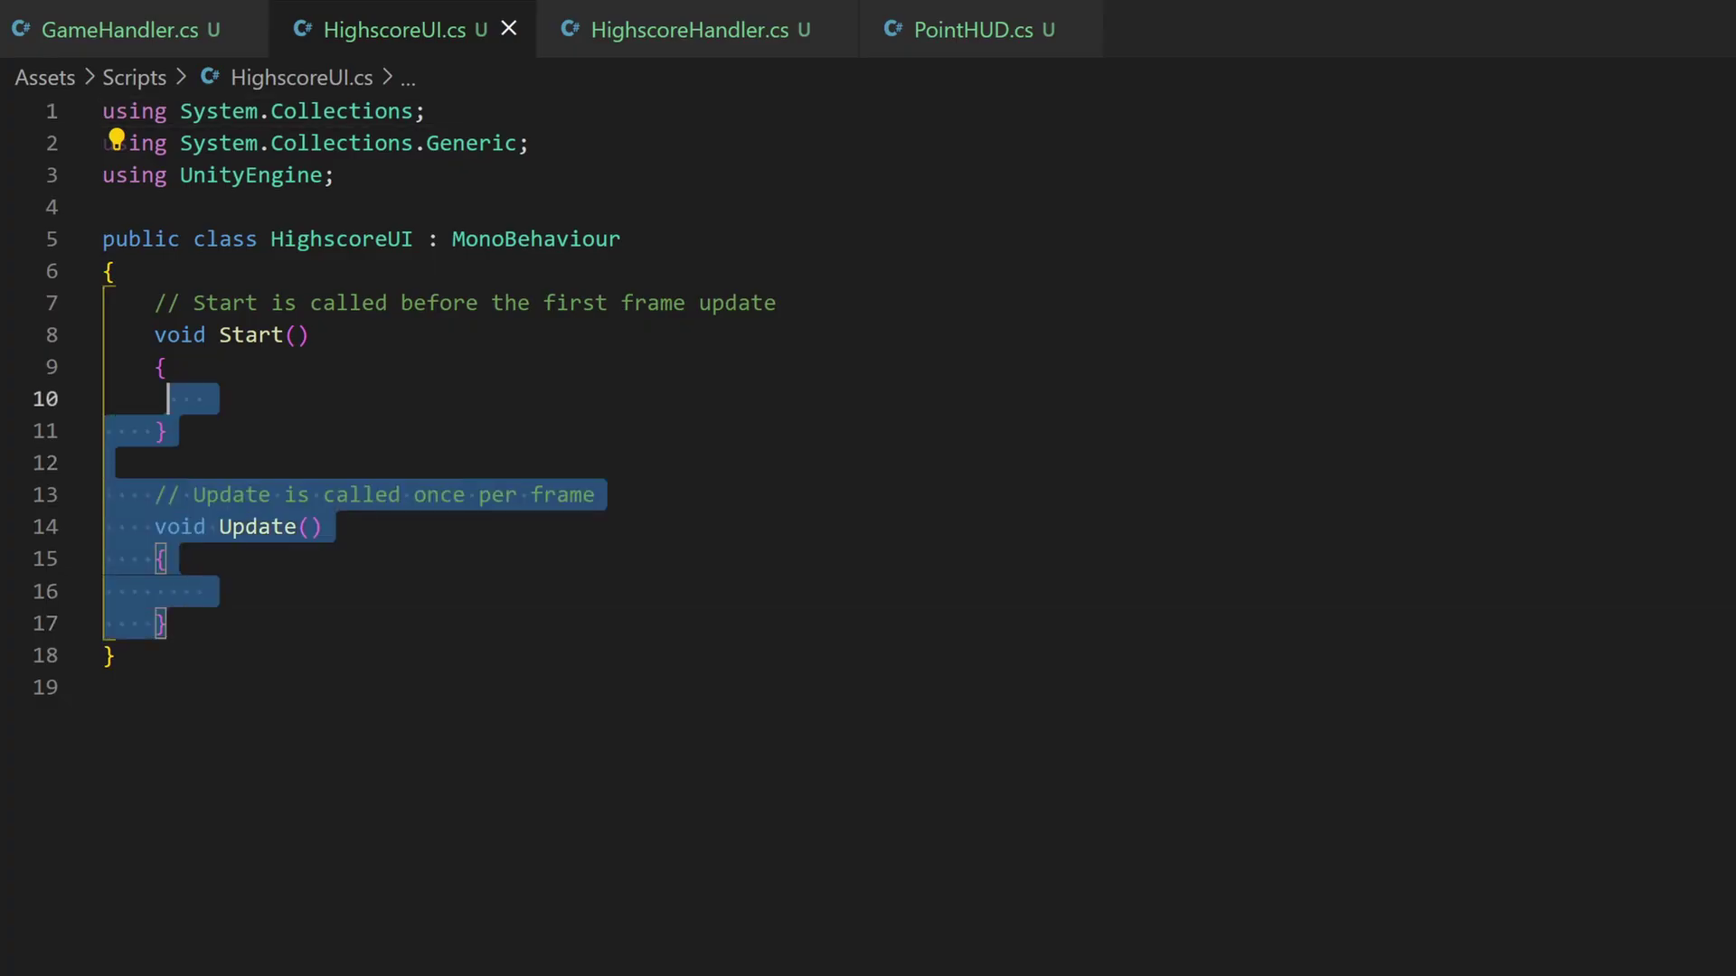
# - Replace HighscoreUI's default Start and Update with a [SerializeField] Text highscoreText field
pyautogui.hotkey('shift', 'Up')
pyautogui.hotkey('shift', 'Up')
pyautogui.hotkey('shift', 'Up')
pyautogui.press('BackSpace')
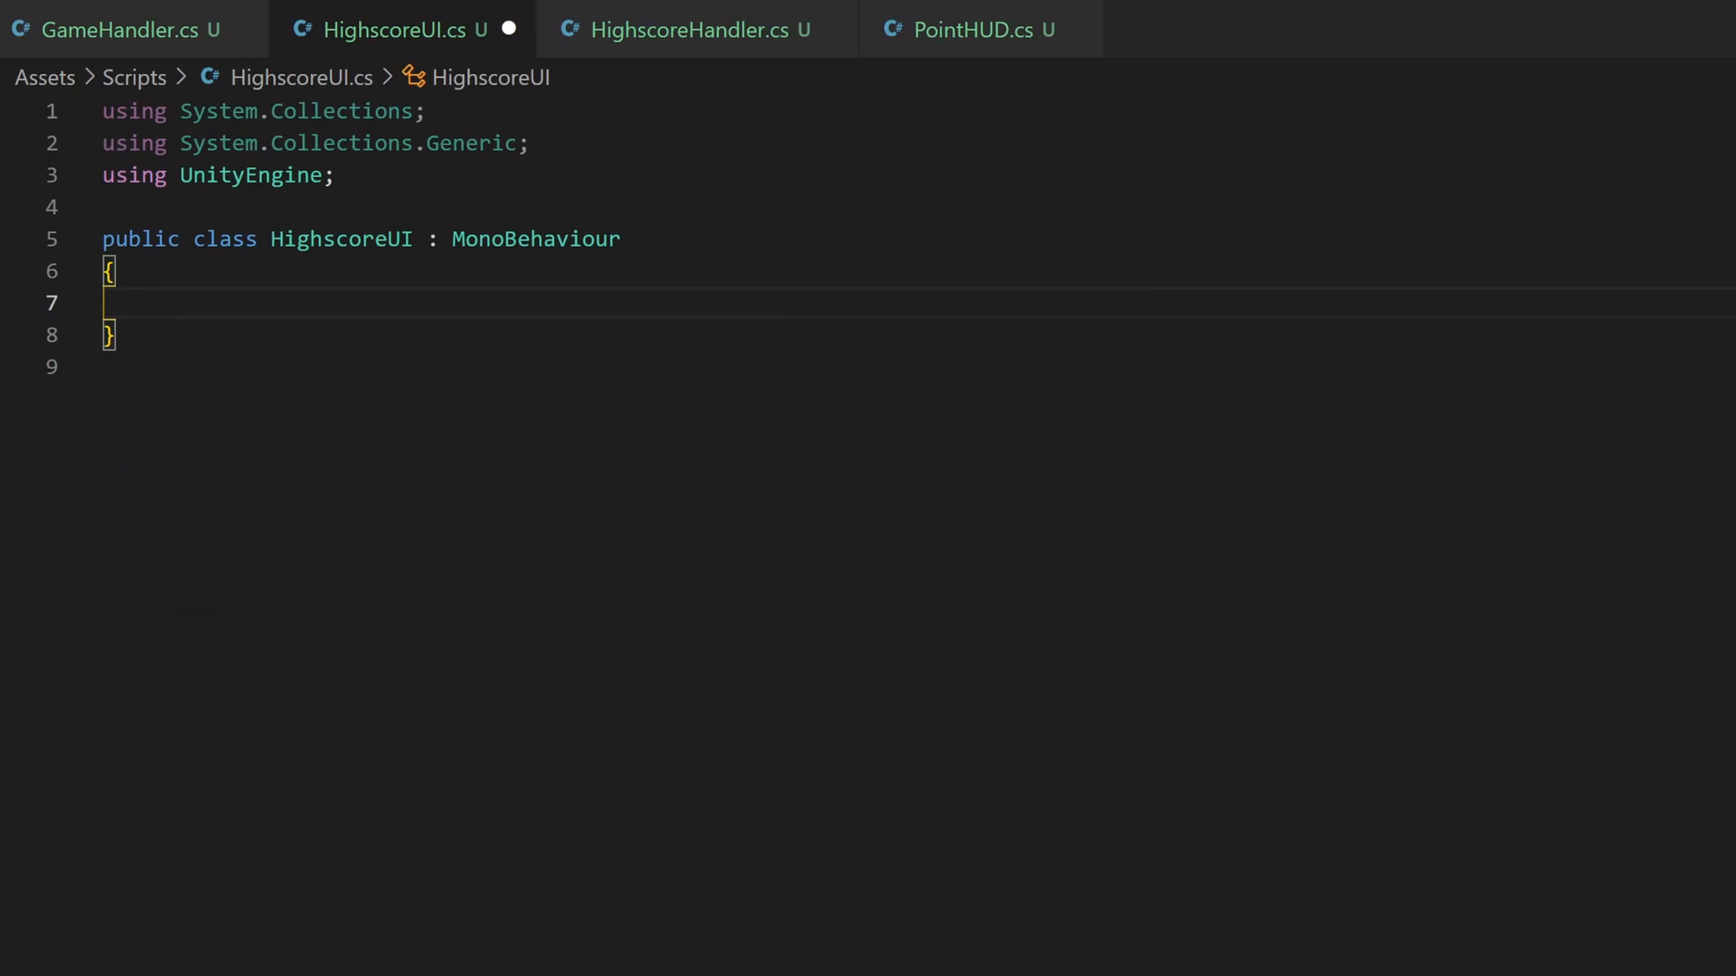
pyautogui.write('ser')
pyautogui.press('Tab')
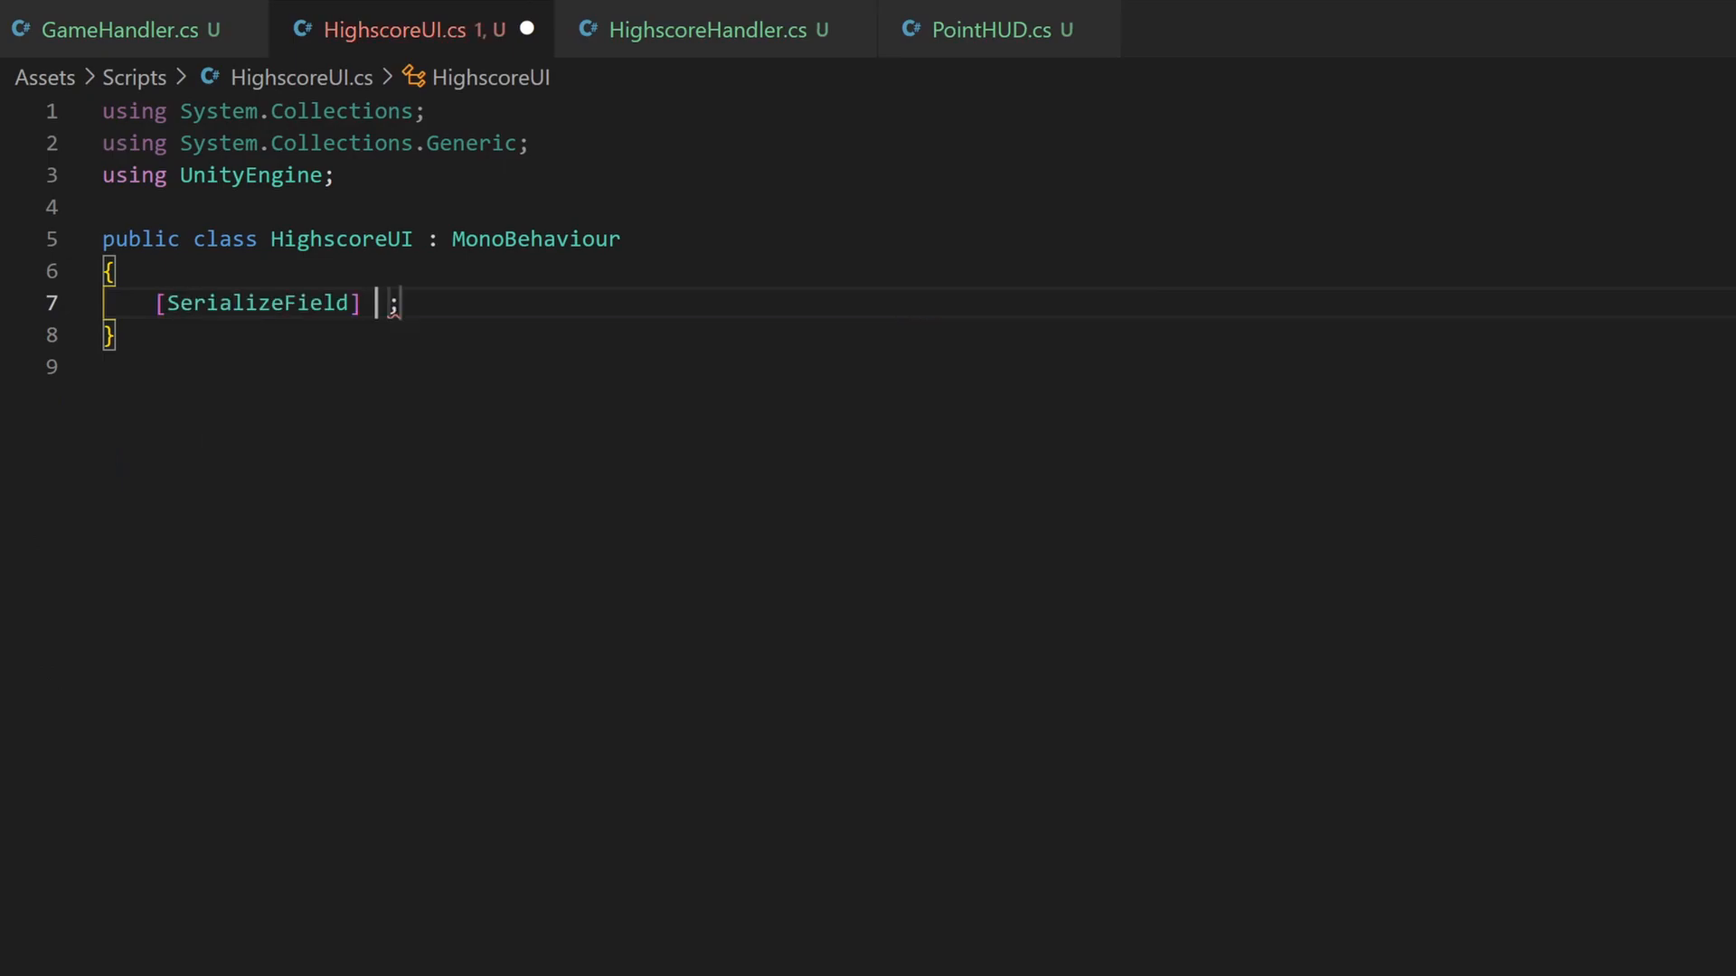
pyautogui.write('Text highscore')
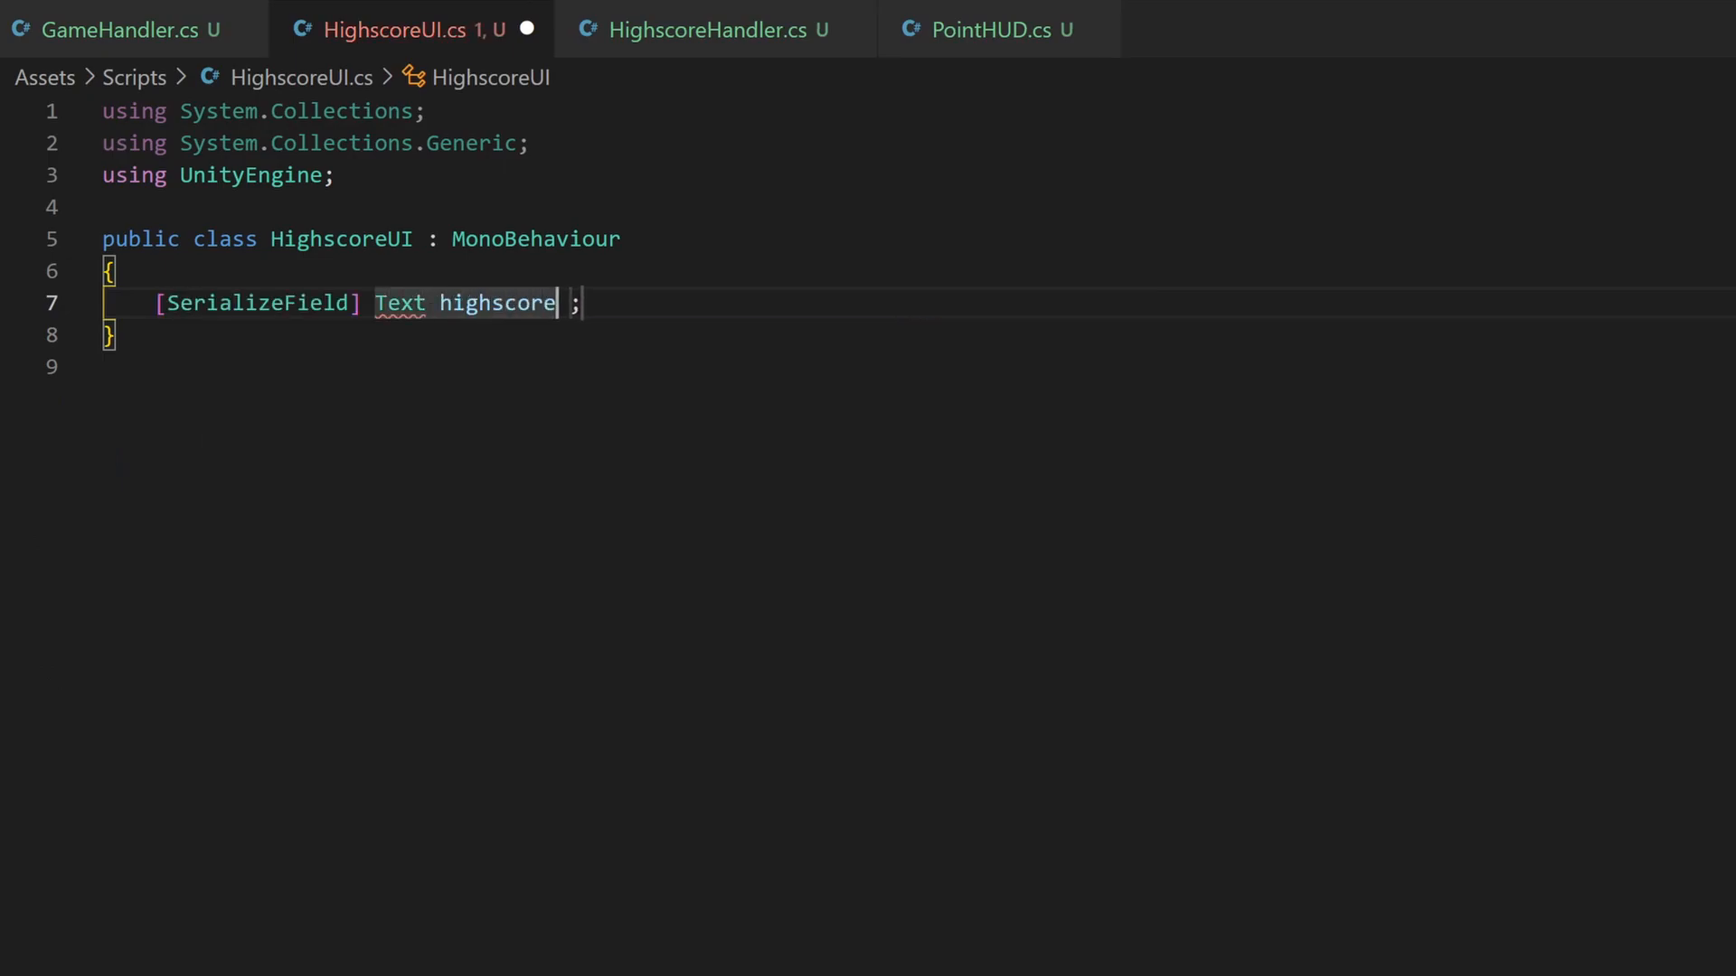
pyautogui.write('Text')
pyautogui.press('Delete')
# - Add a using UnityEngine.UI line by duplicating the UnityEngine one, and save HighscoreUI
pyautogui.press('Up')
pyautogui.press('Up')
pyautogui.press('Up')
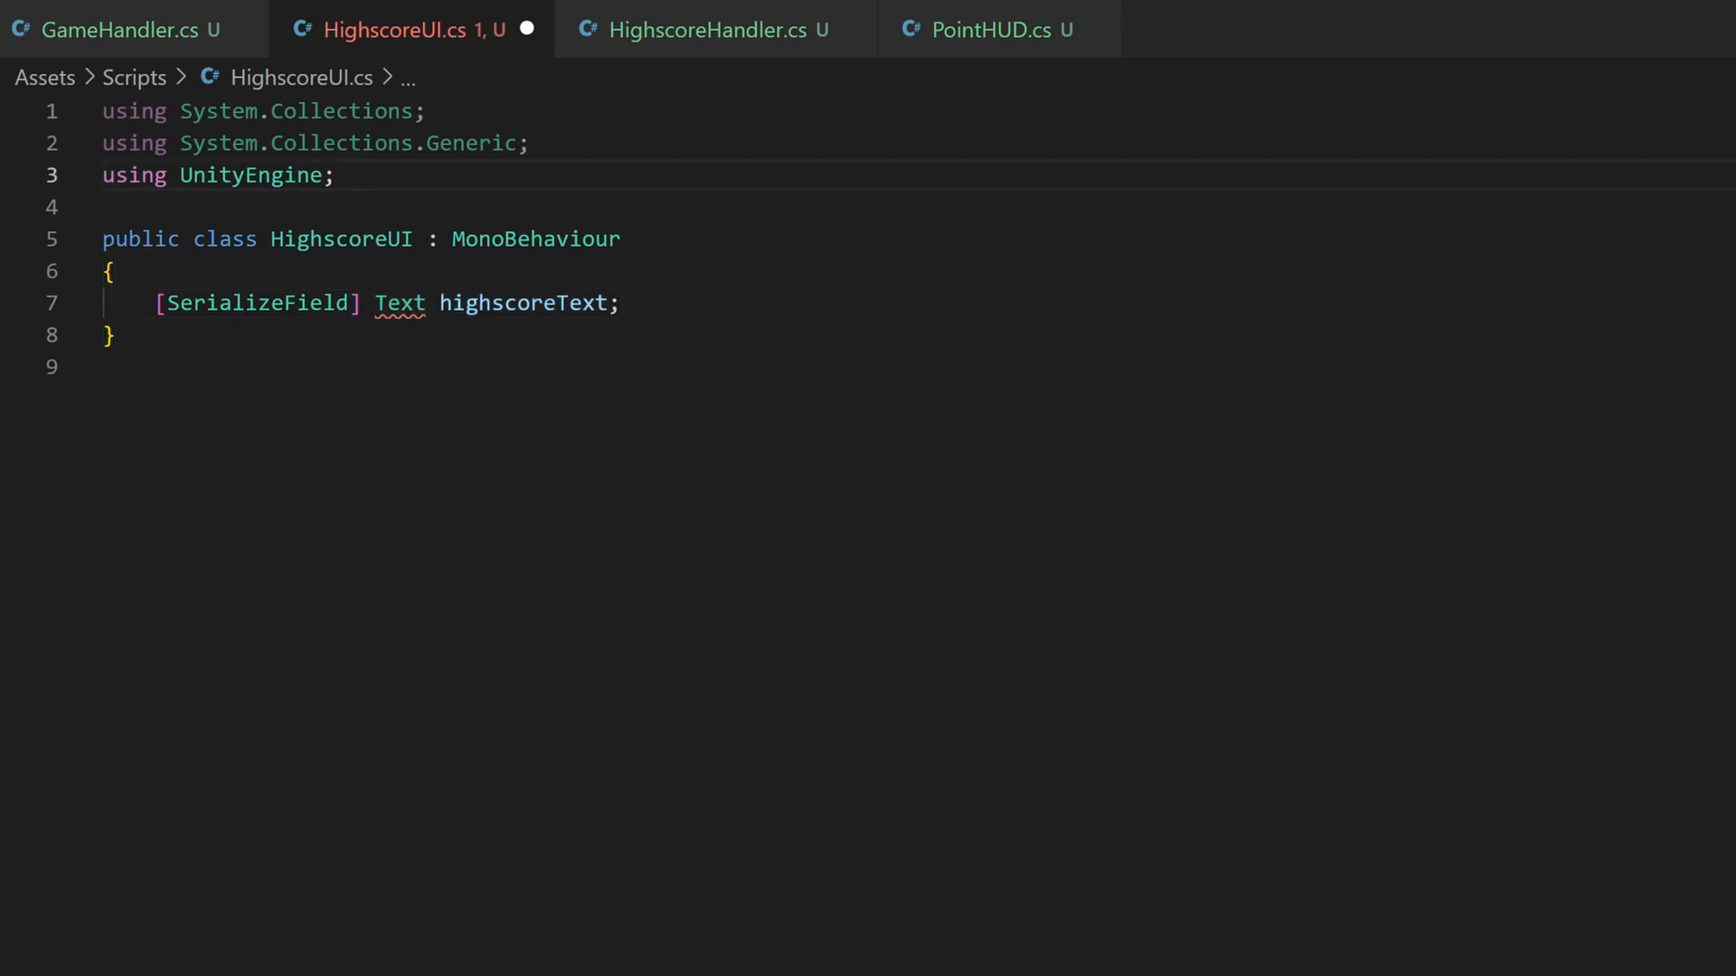
pyautogui.hotkey('shift', 'alt', 'Down')
pyautogui.press('Left')
pyautogui.write('.UI')
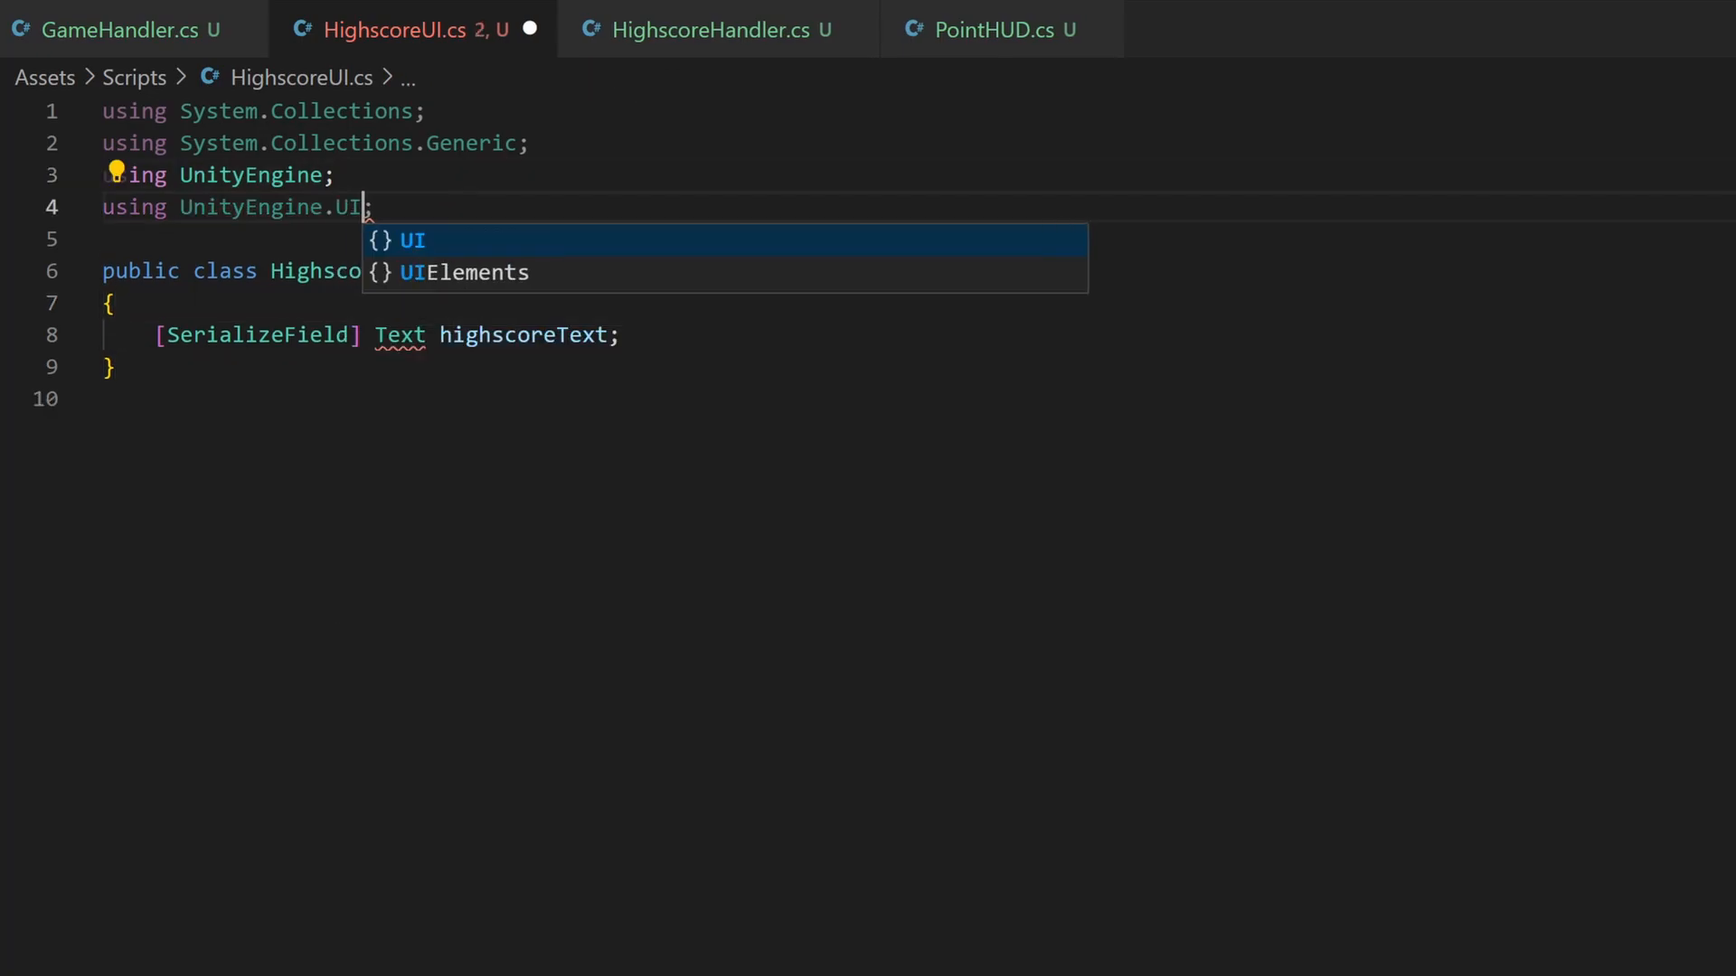
pyautogui.hotkey('ctrl', 's')
pyautogui.press('Escape')
# - Write SetHighscore(int score) assigning score.ToString() to highscoreText.text
pyautogui.press('Down')
pyautogui.press('Down')
pyautogui.press('Down')
pyautogui.press('End')
pyautogui.press('Return')
pyautogui.press('Return')
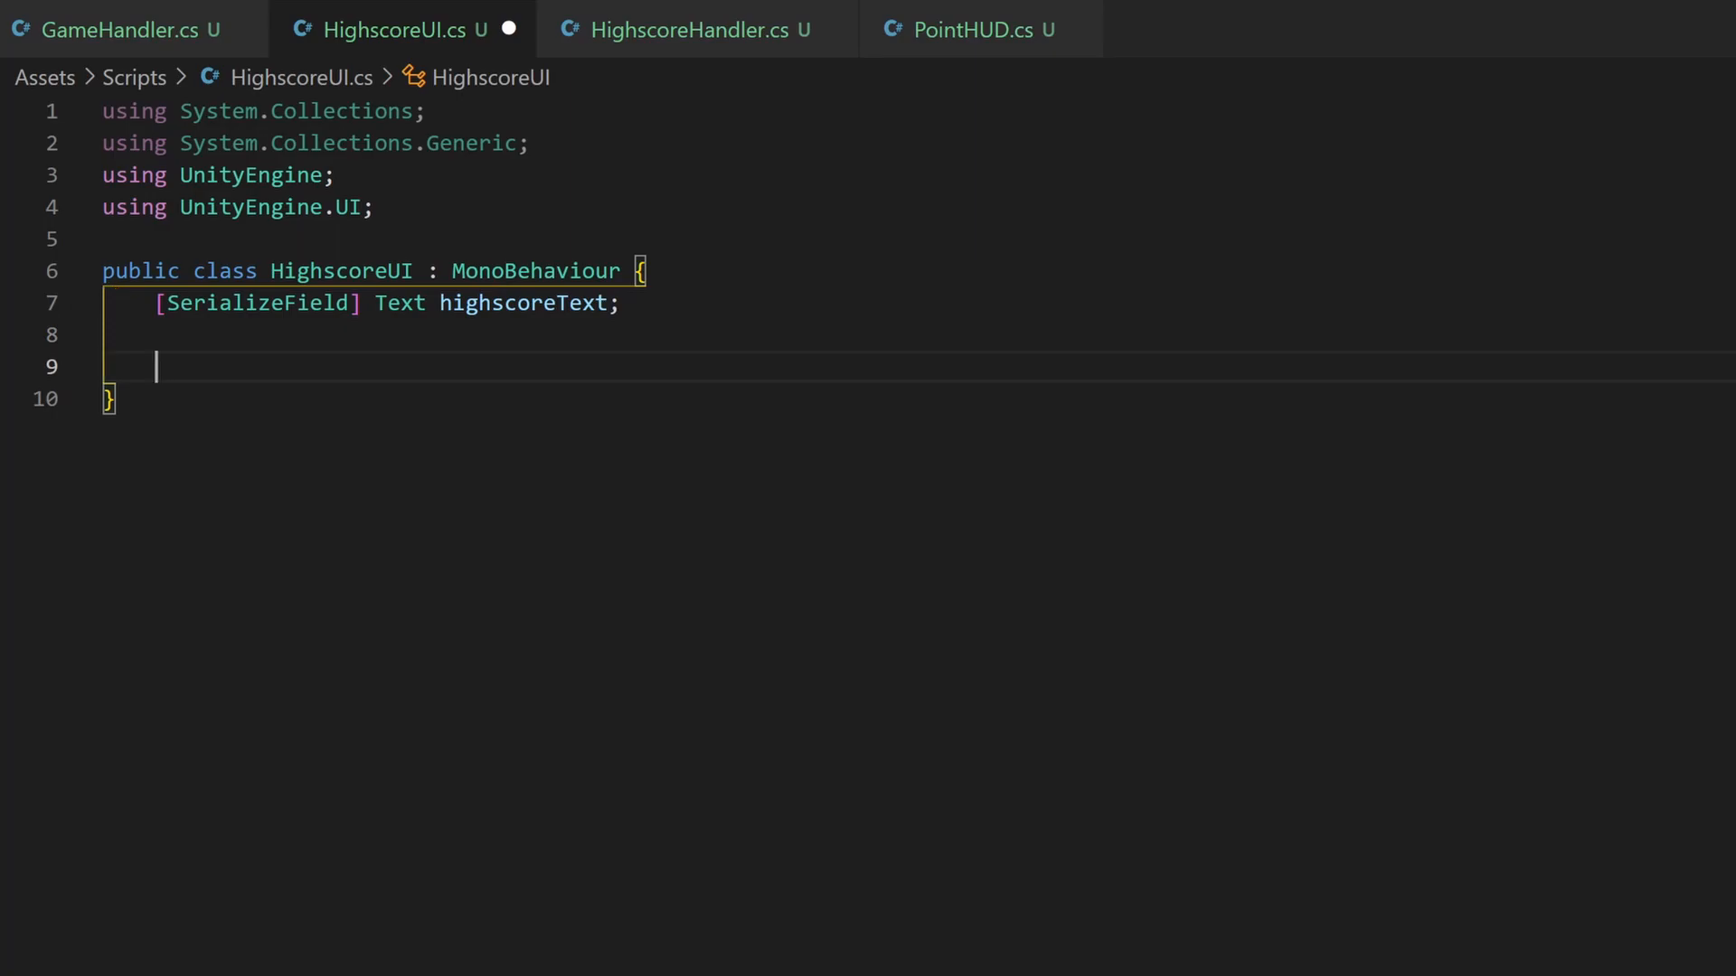
pyautogui.write('public vo')
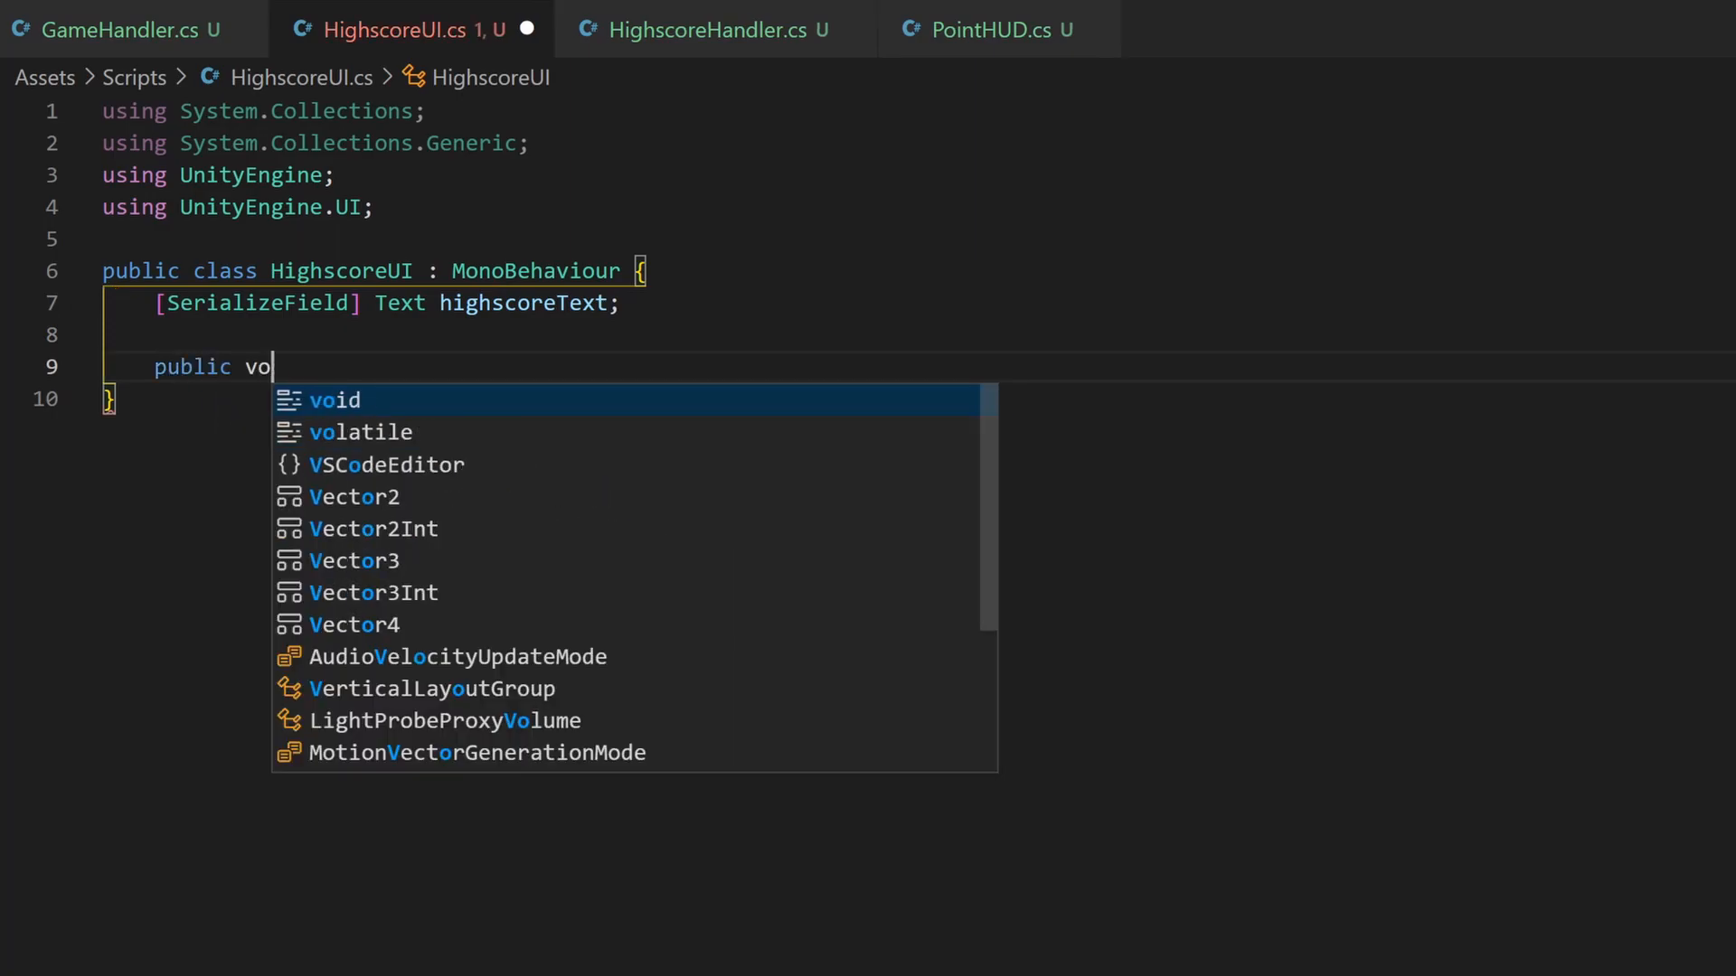
pyautogui.write('id SetHighscore (')
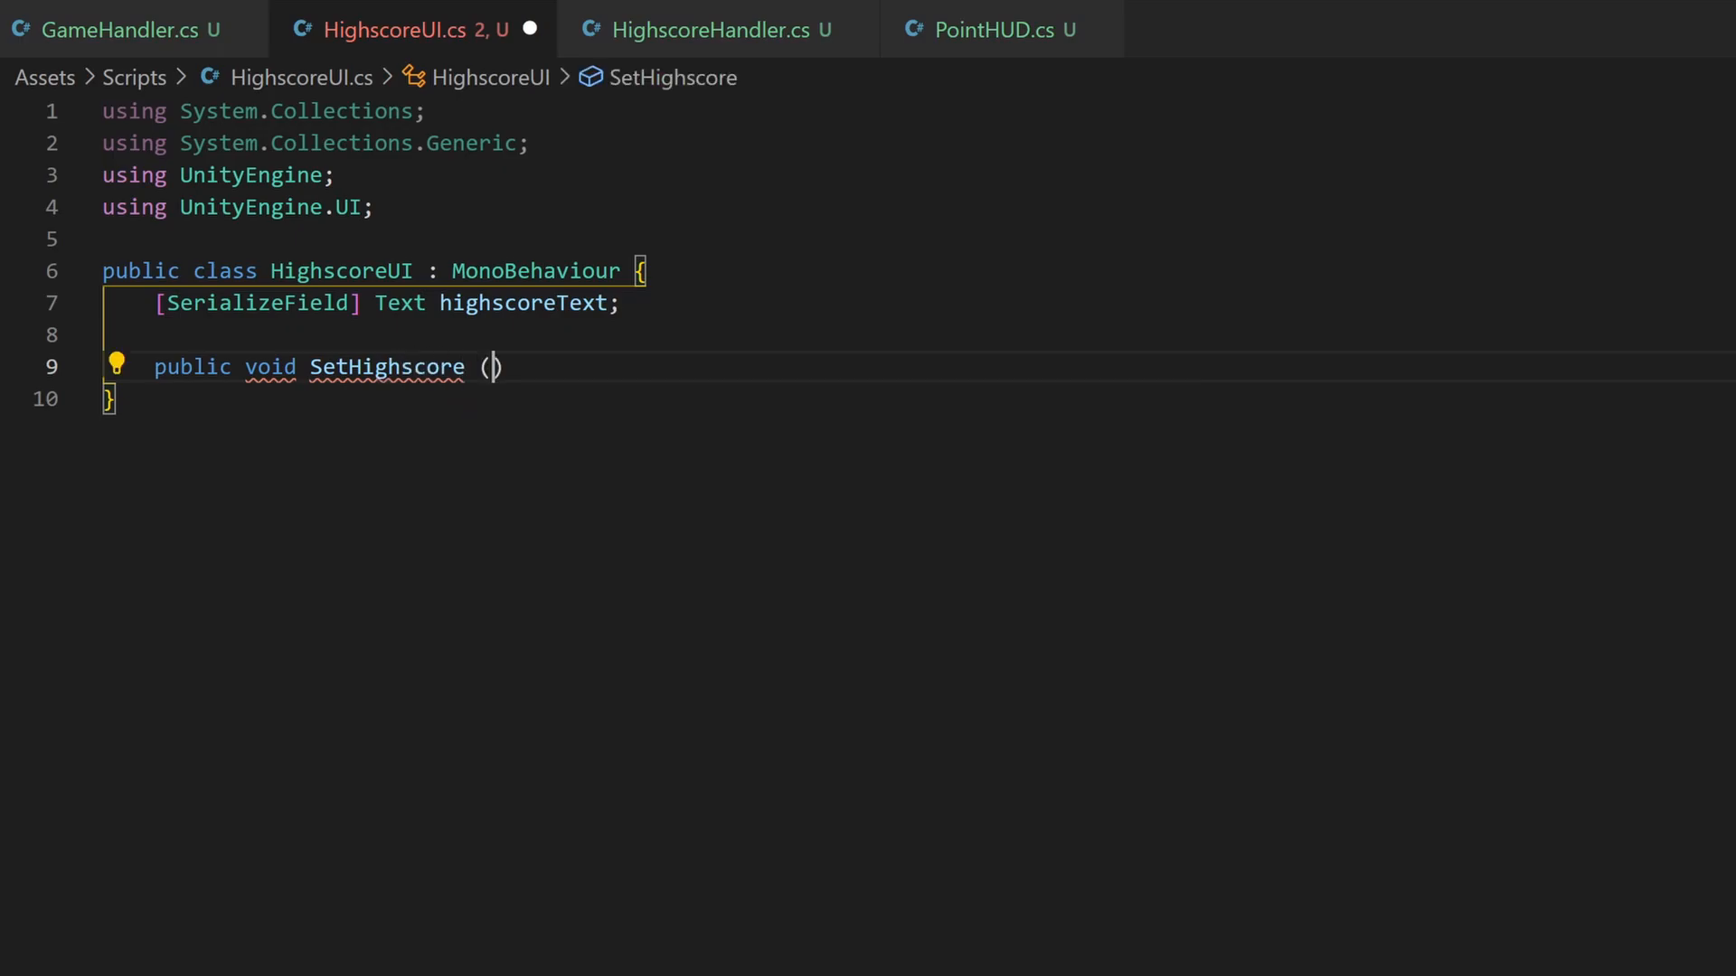
pyautogui.write('int score) {')
pyautogui.press('Return')
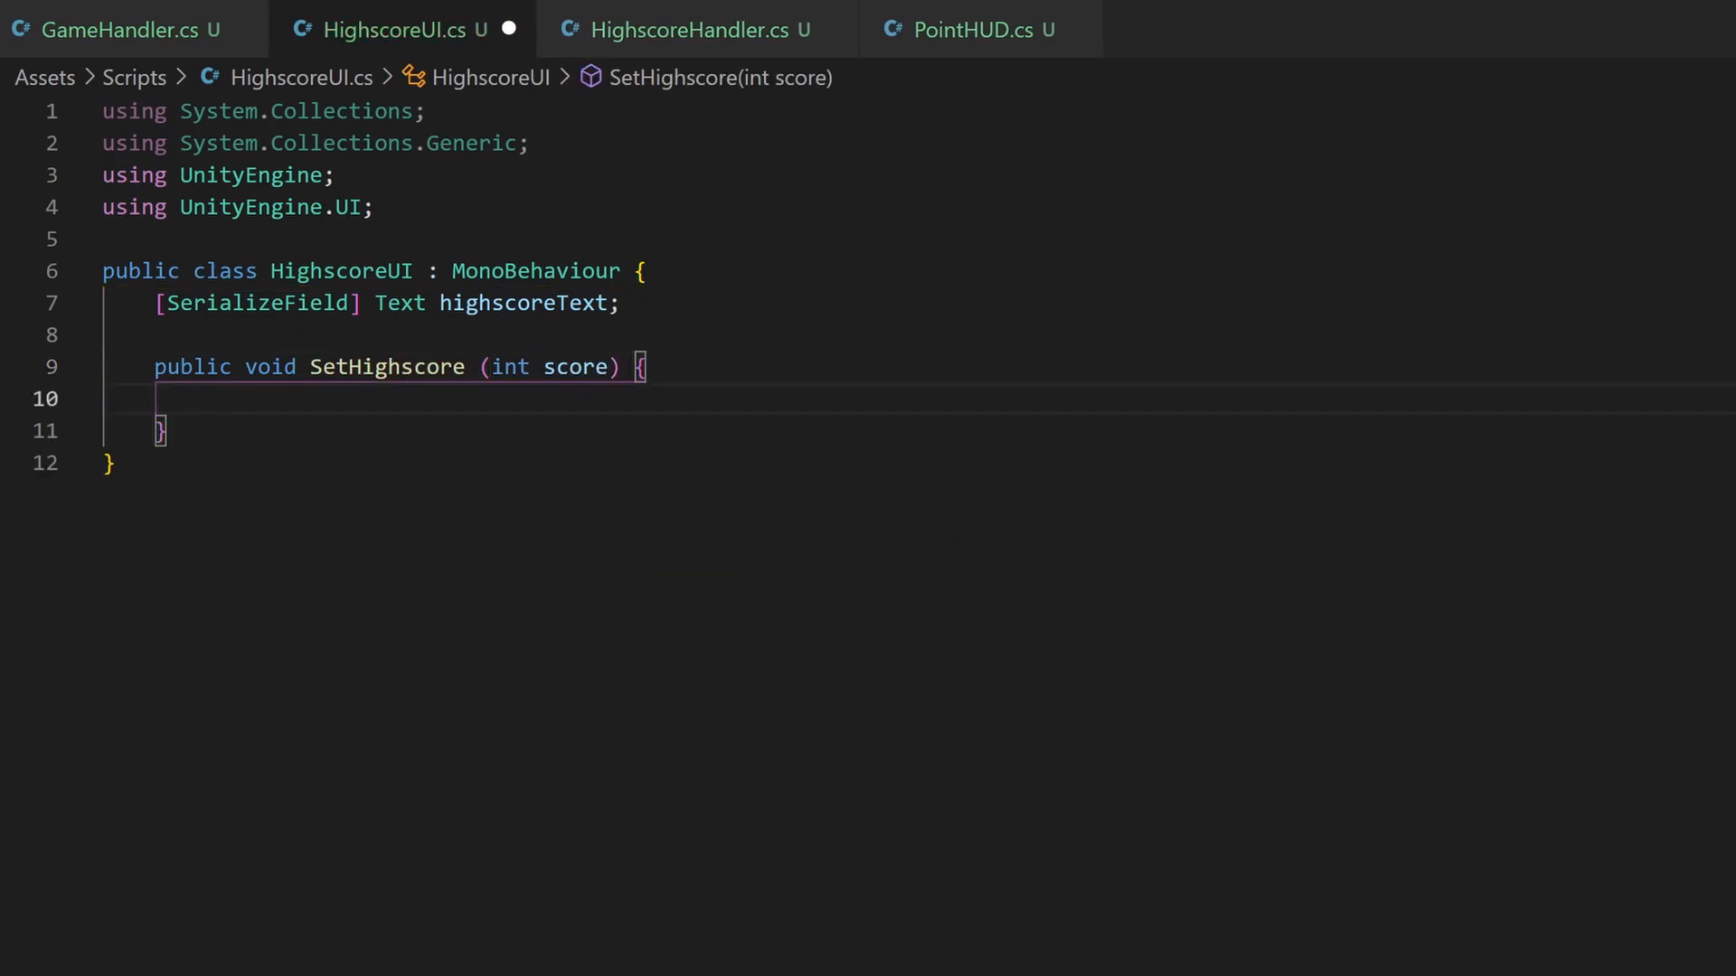
pyautogui.write('highscoreTex')
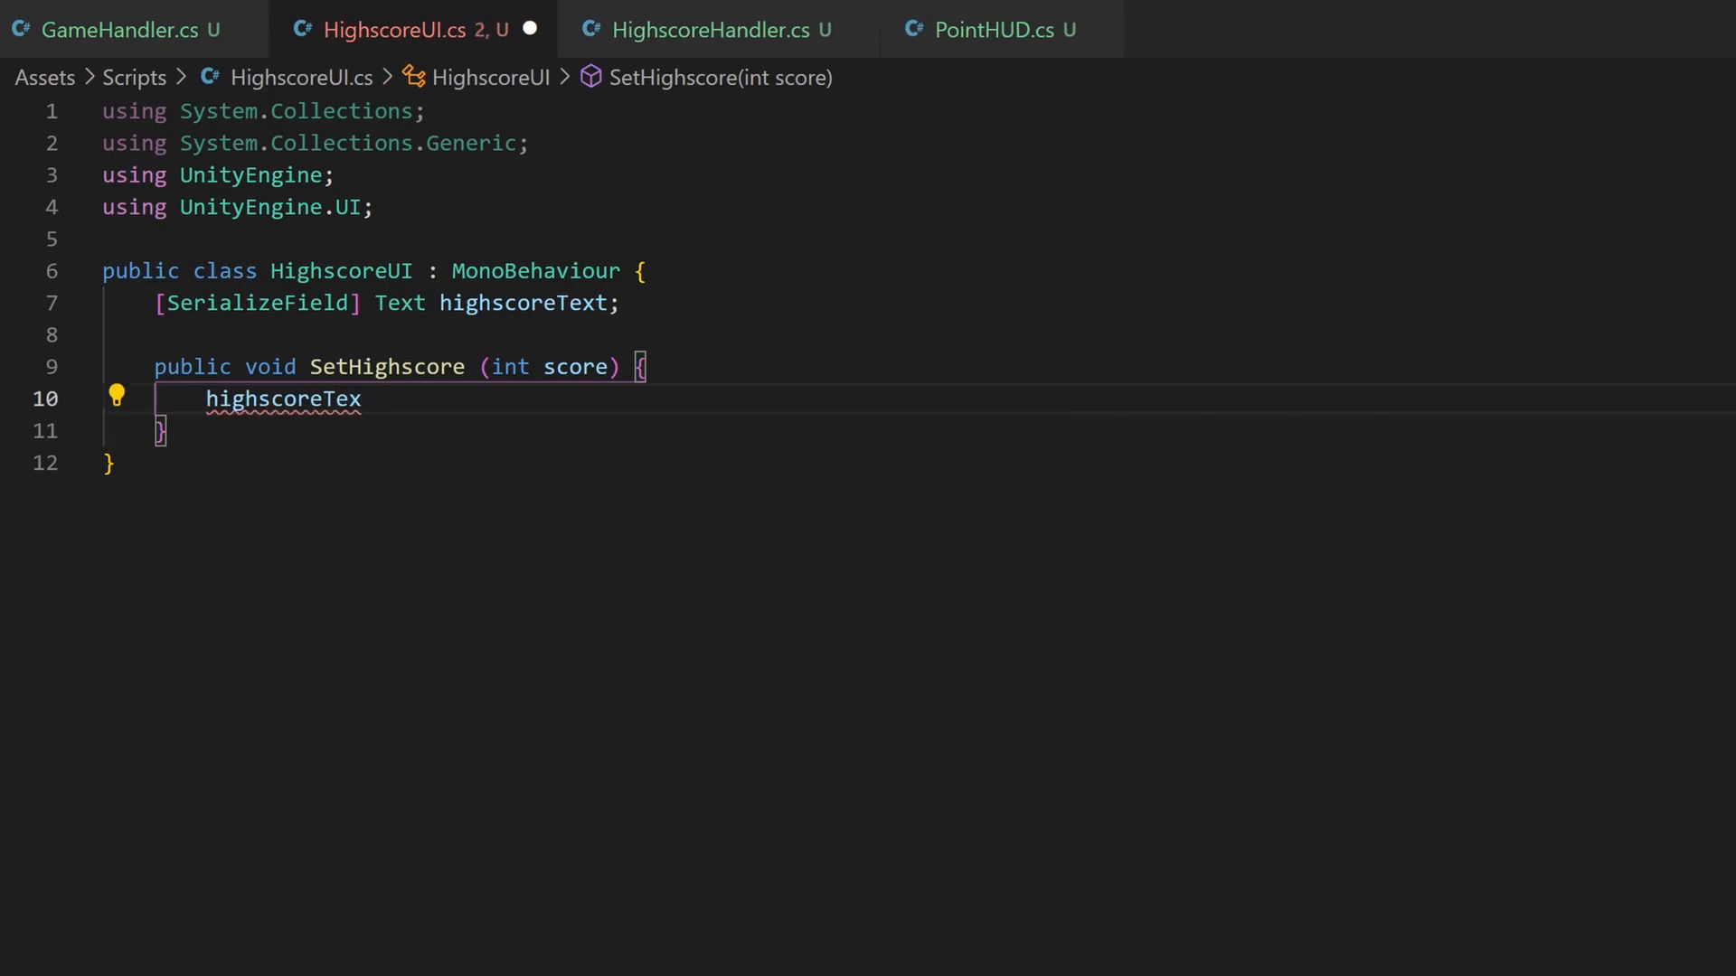
pyautogui.write('t.rexr')
pyautogui.press('BackSpace')
pyautogui.press('BackSpace')
pyautogui.press('BackSpace')
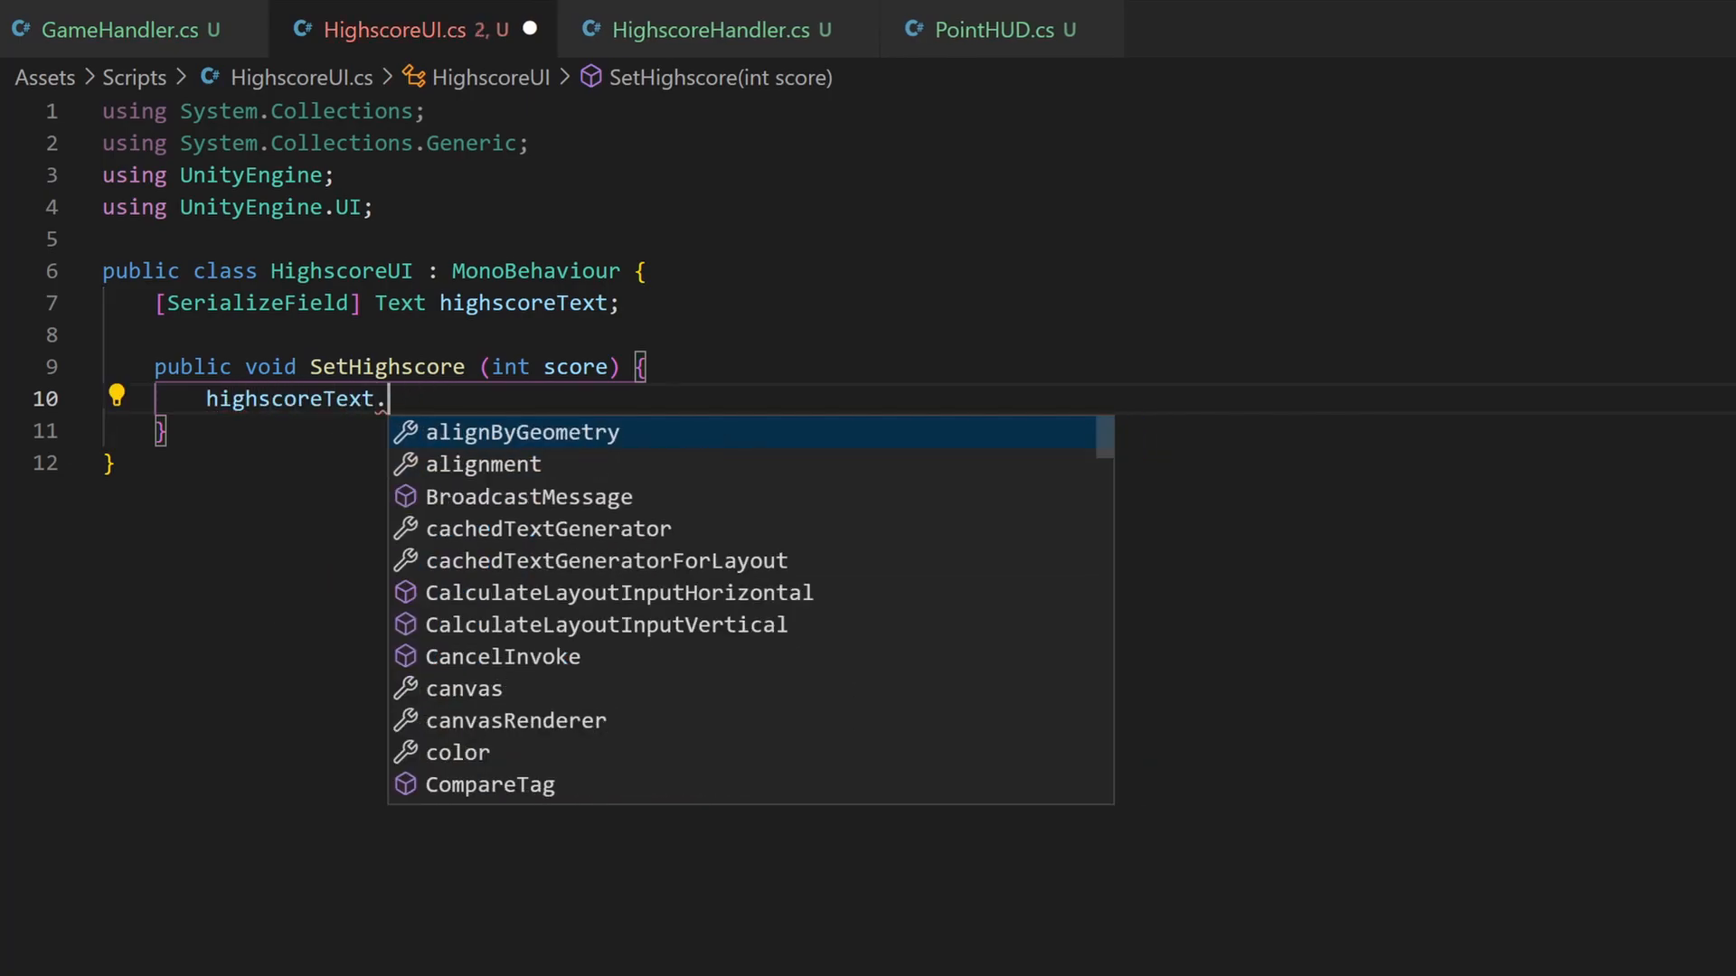
pyautogui.write('text = ')
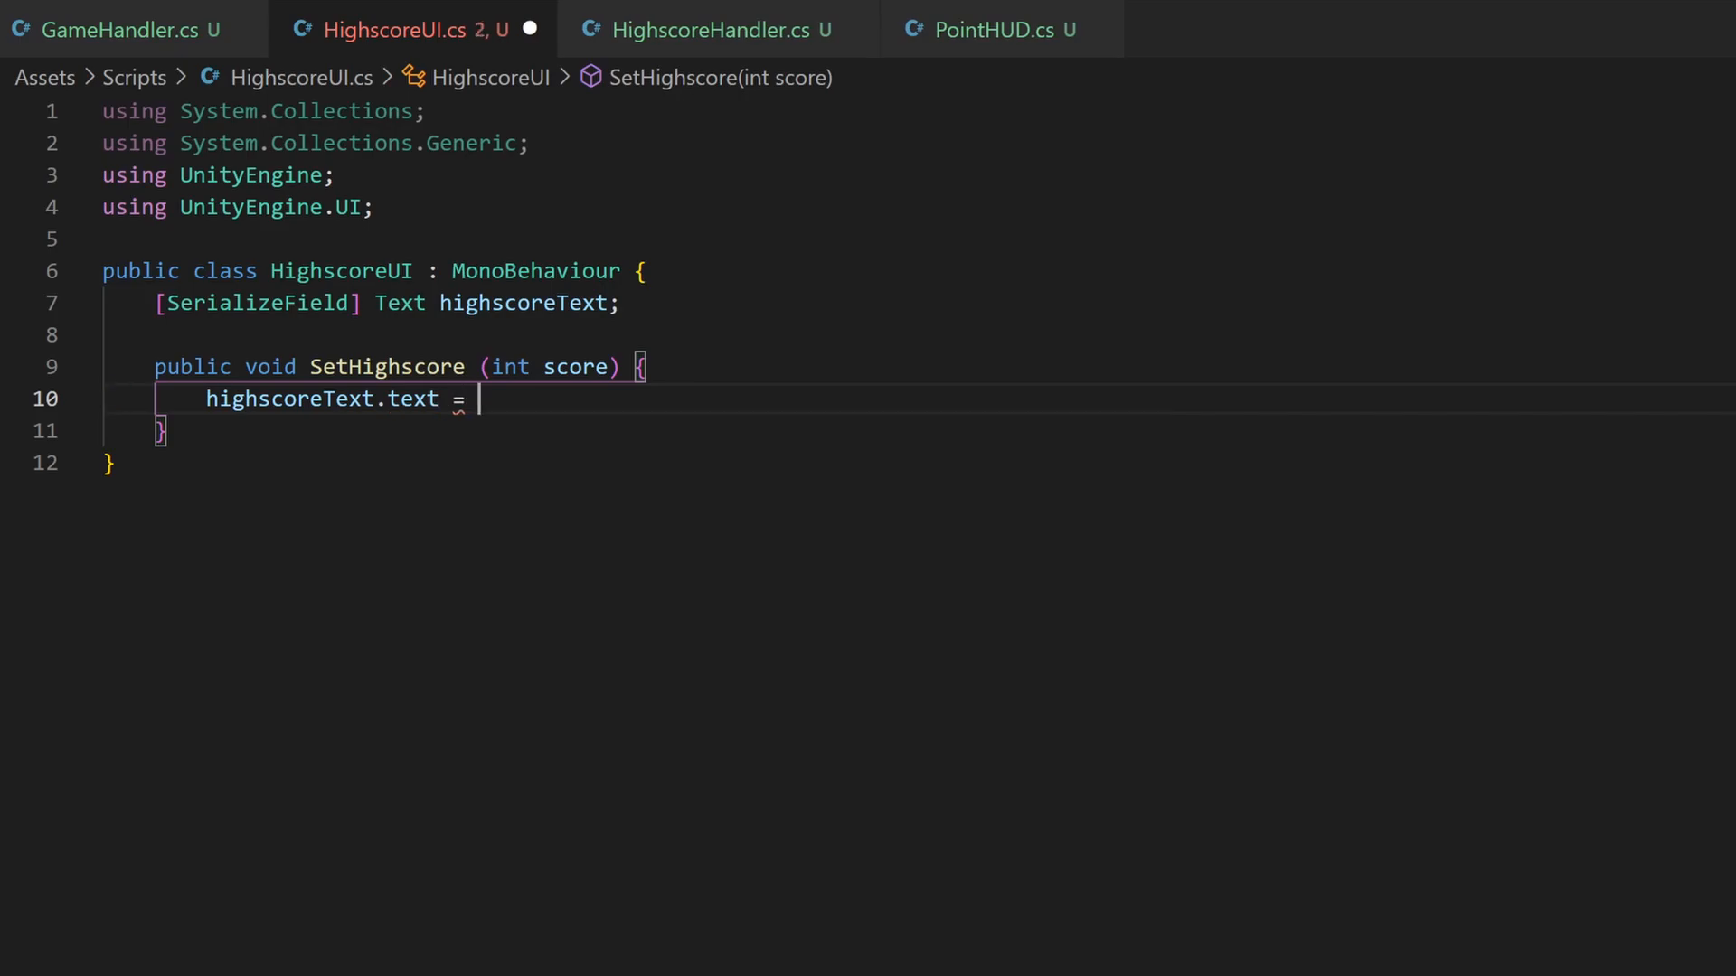
pyautogui.write('score.ToS')
pyautogui.press('Tab')
pyautogui.write('();')
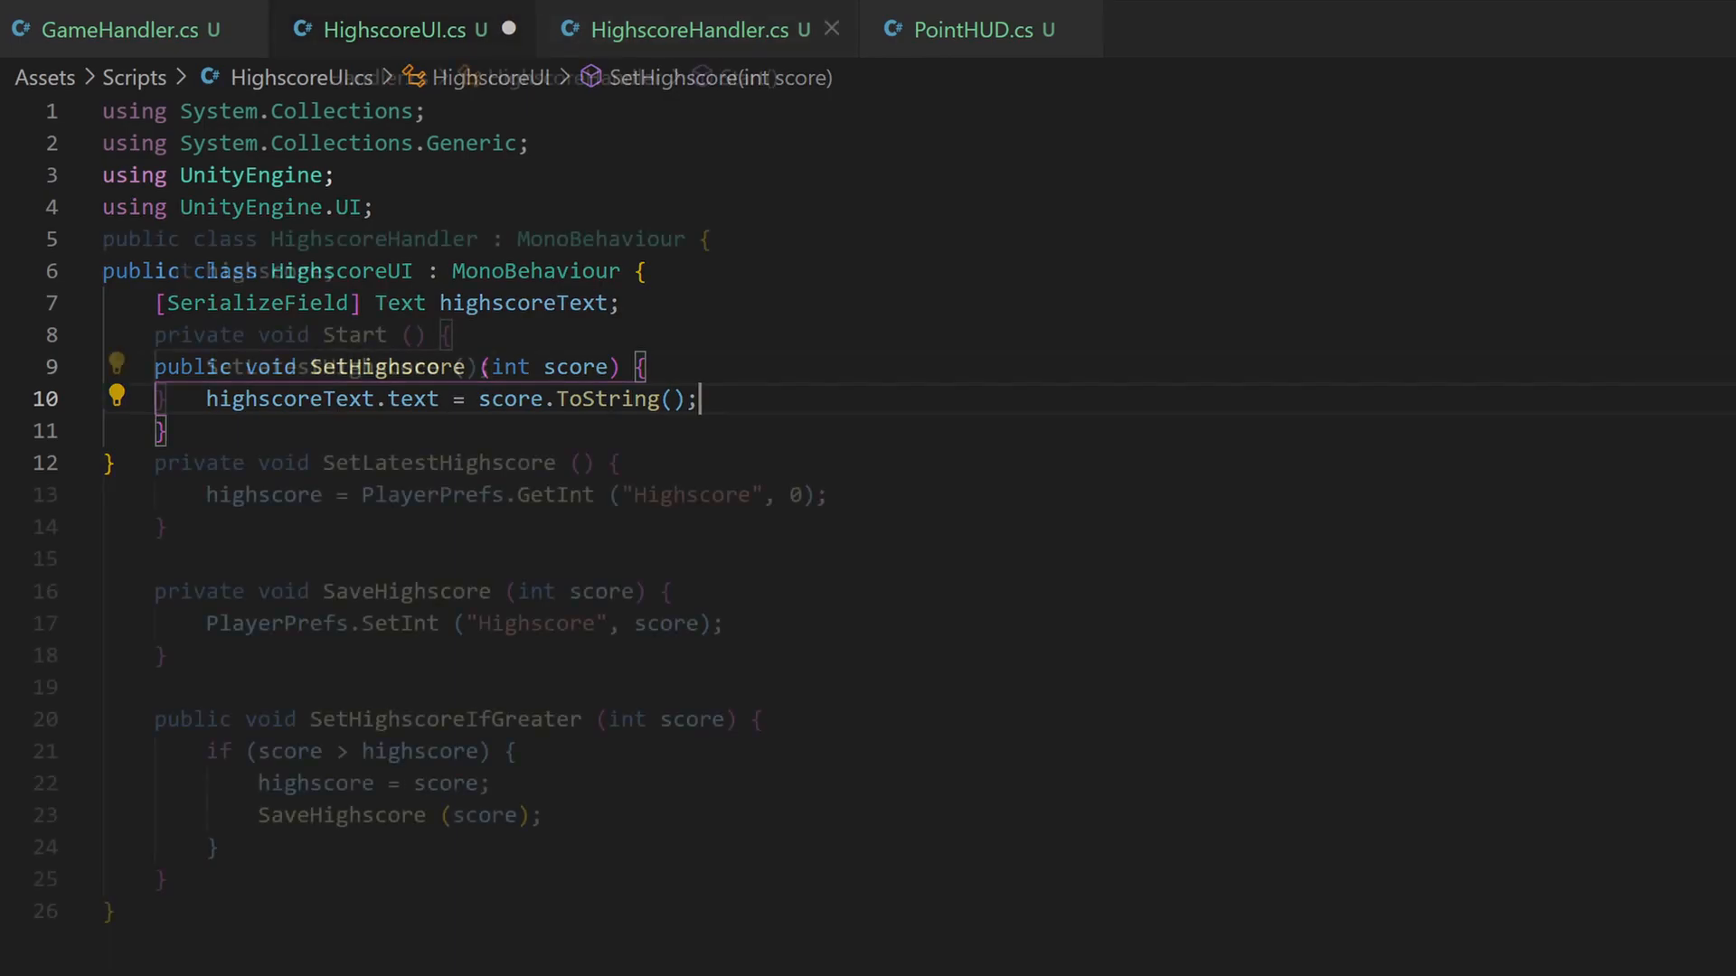
pyautogui.write('Highscore')
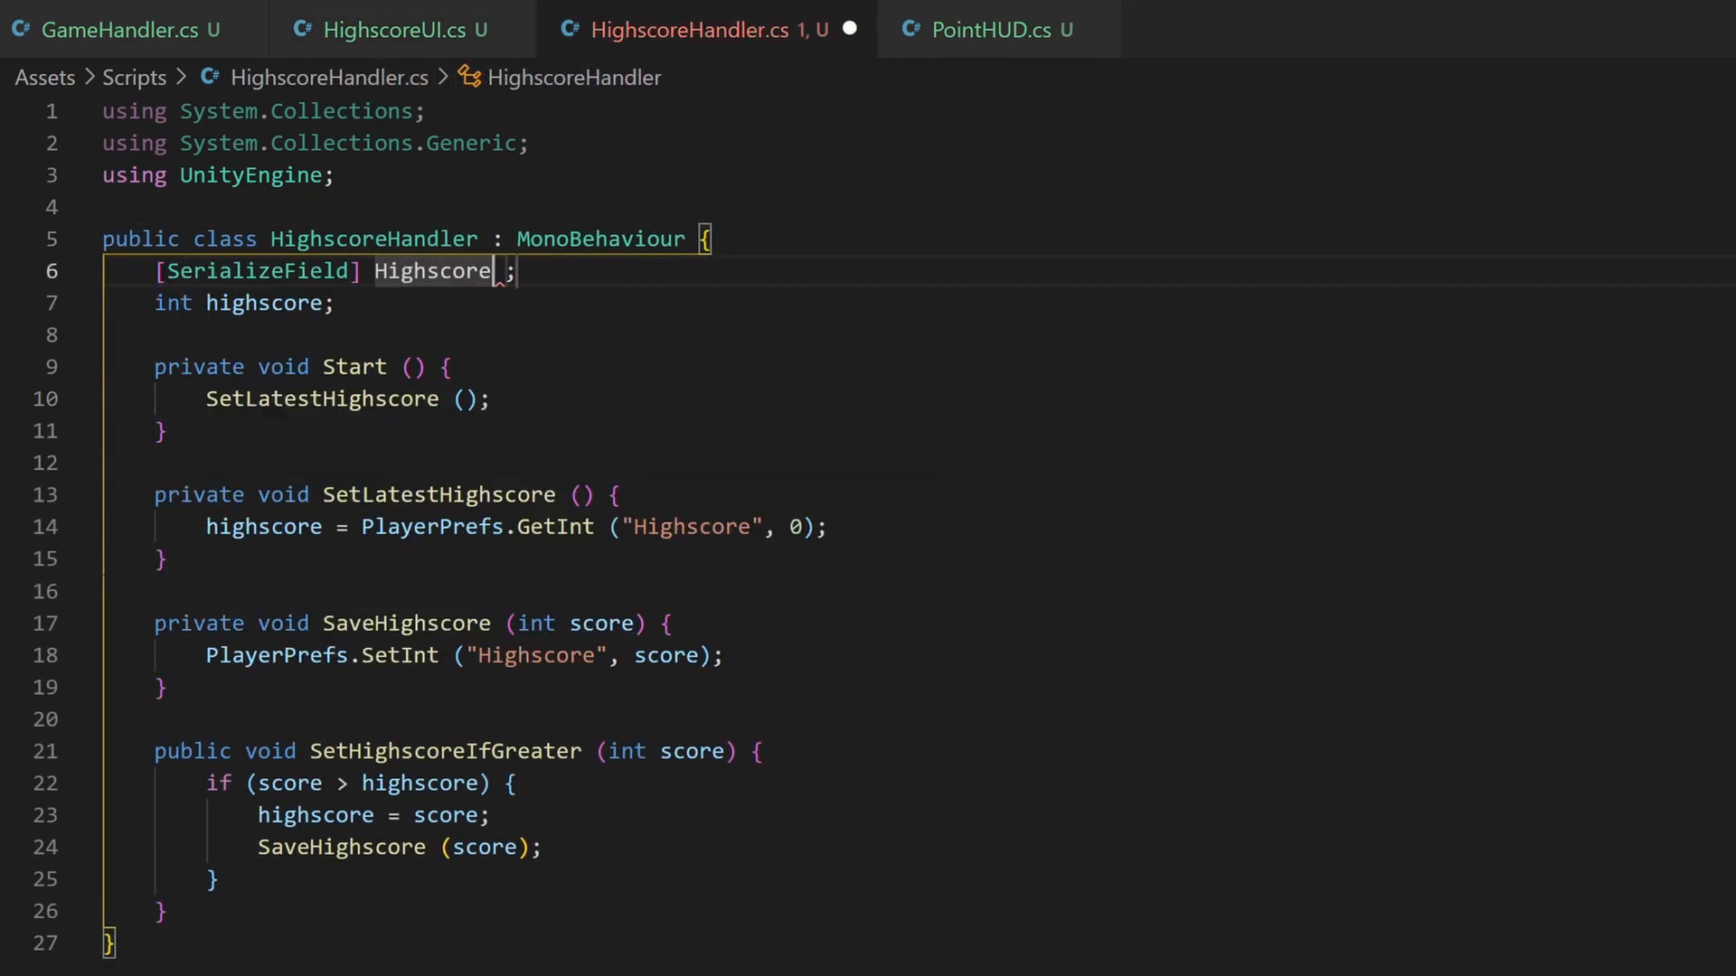
pyautogui.write('UI high')
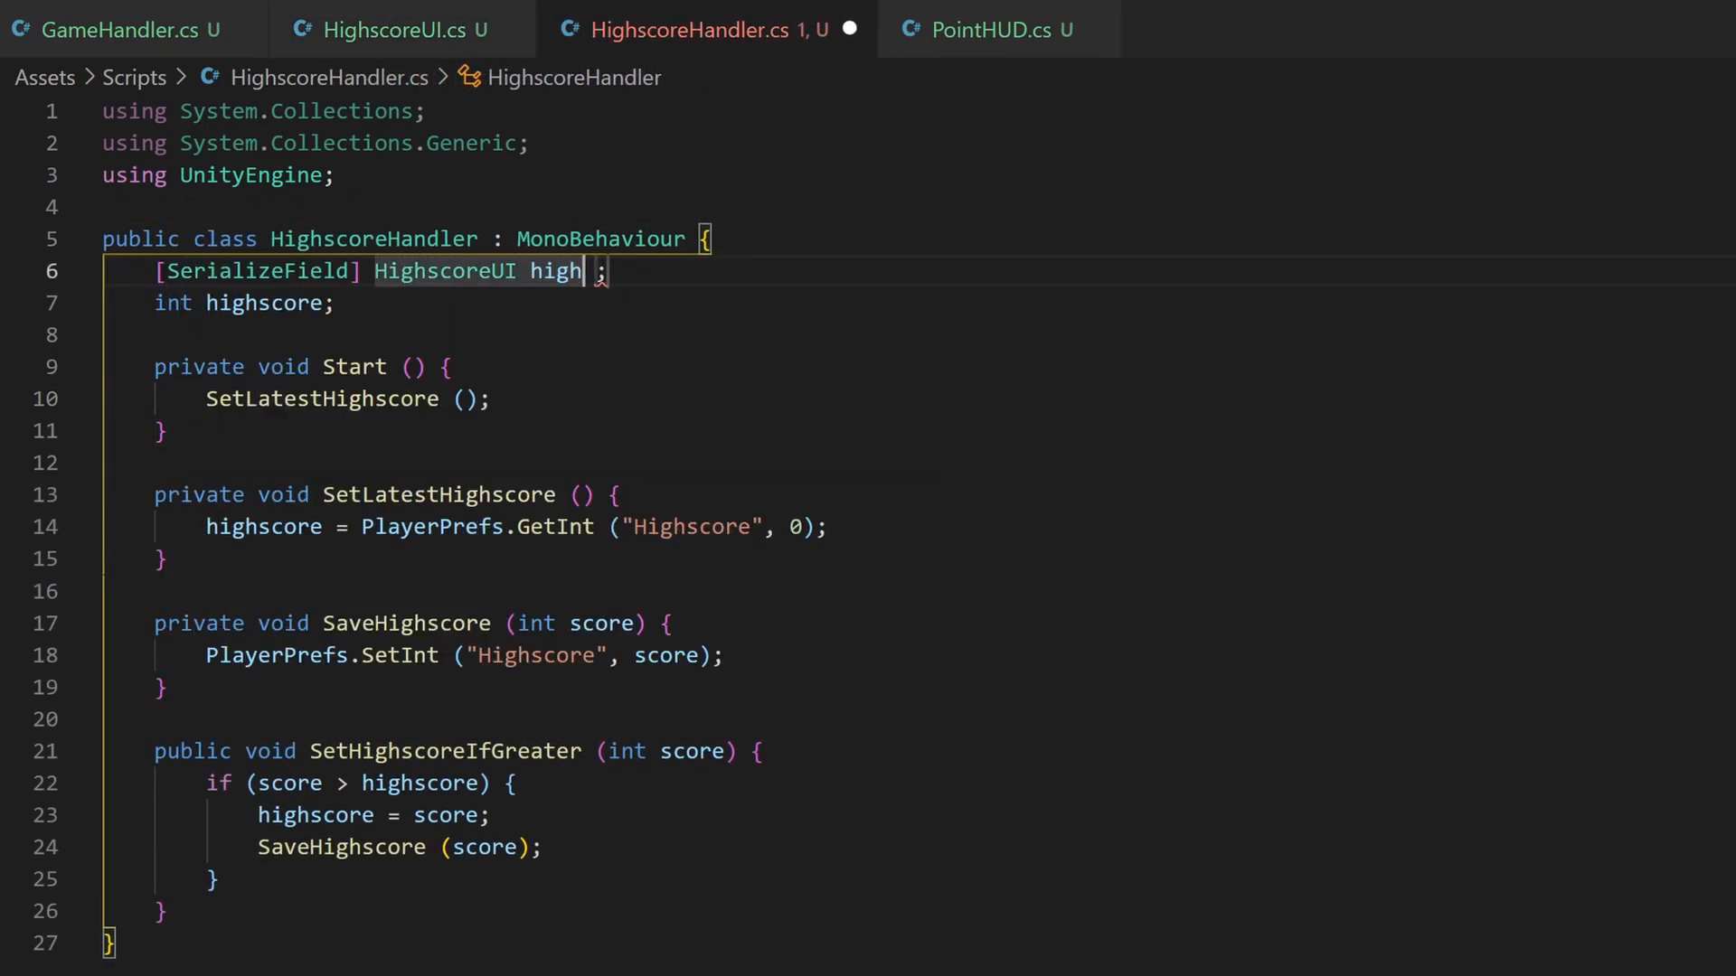
pyautogui.write('scoreUI')
# - Declare a serialized HighscoreUI highscoreUI field in HighscoreHandler
pyautogui.press('Delete')
pyautogui.press('Down')
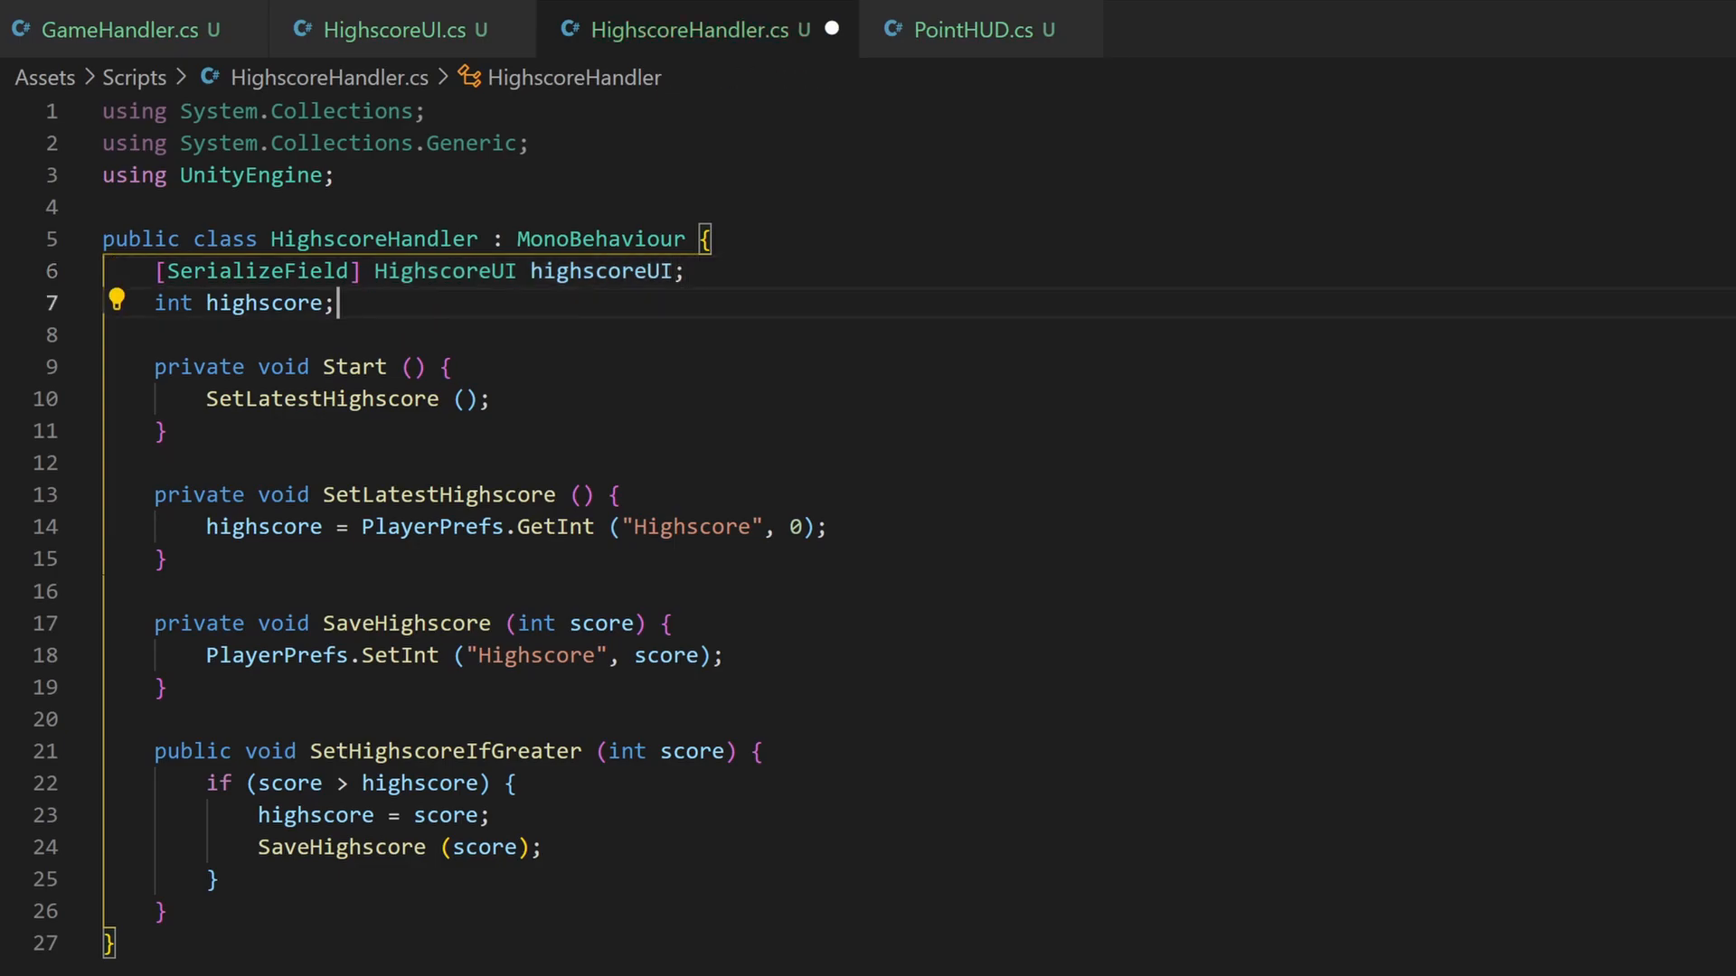
pyautogui.press('Up')
pyautogui.scroll(-2, 868, 542)
pyautogui.press('Down')
pyautogui.press('Down')
pyautogui.press('Down')
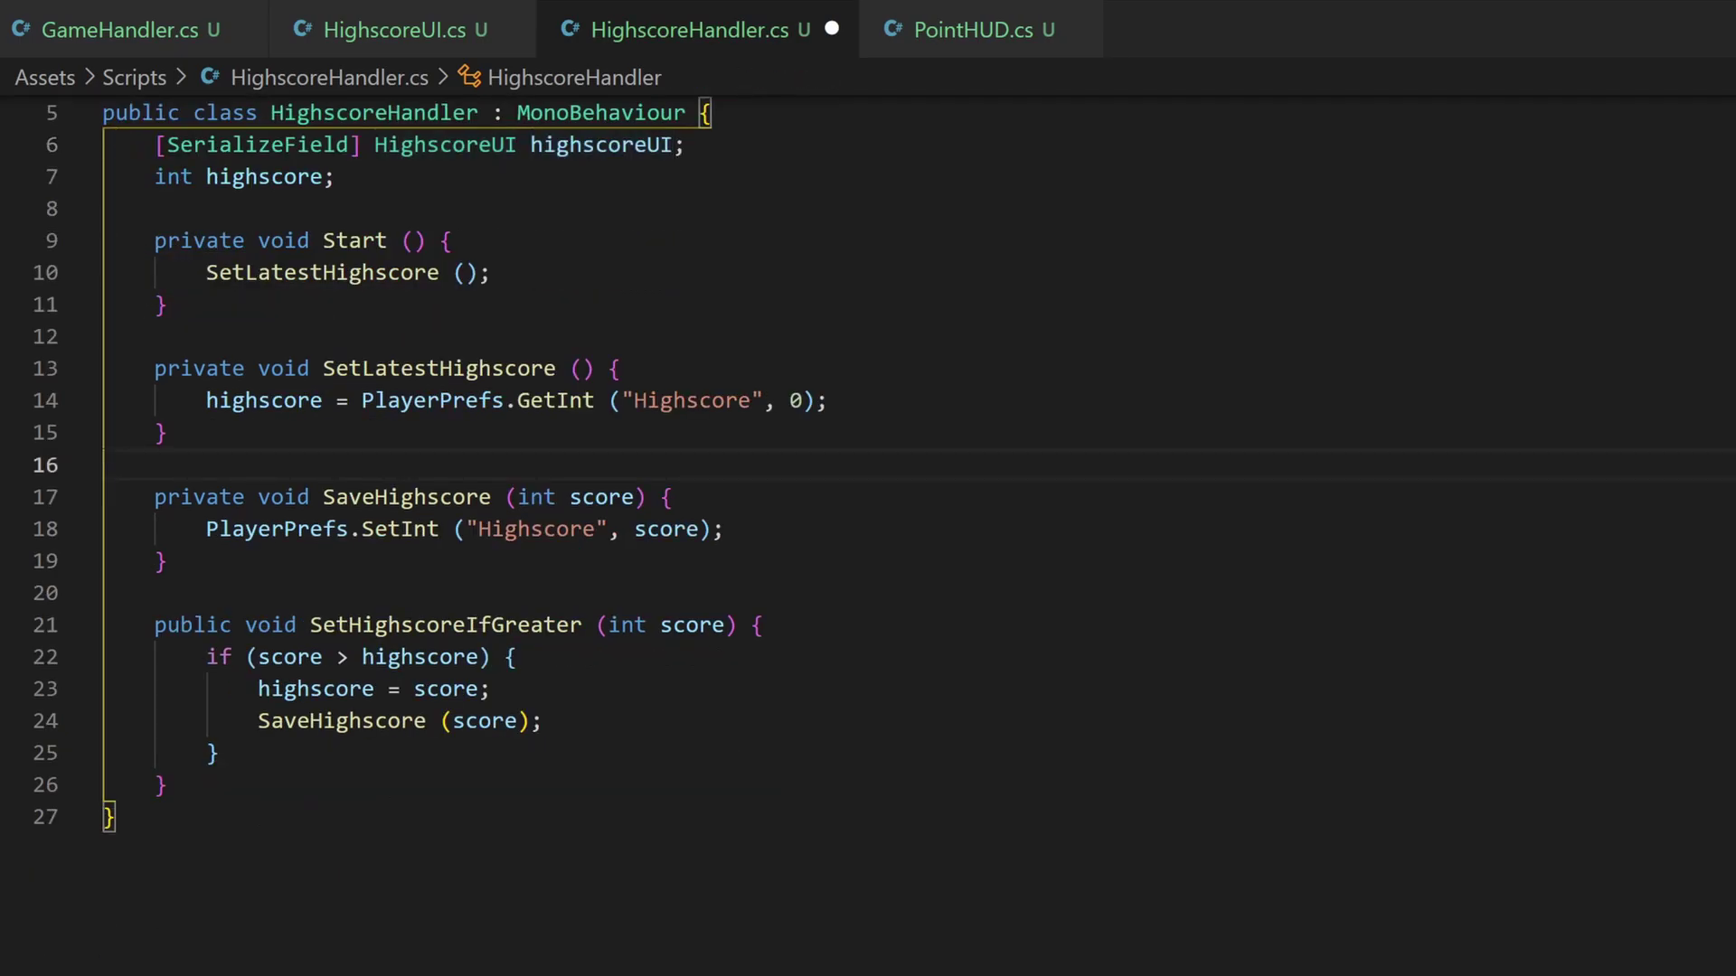
# - Call highscoreUI.SetHighscore after SaveHighscore in the new-highscore branch and save HighscoreHandler
pyautogui.moveTo(234, 689)
pyautogui.mouseDown()
pyautogui.moveTo(376, 720)
pyautogui.moveTo(543, 720)
pyautogui.mouseUp()
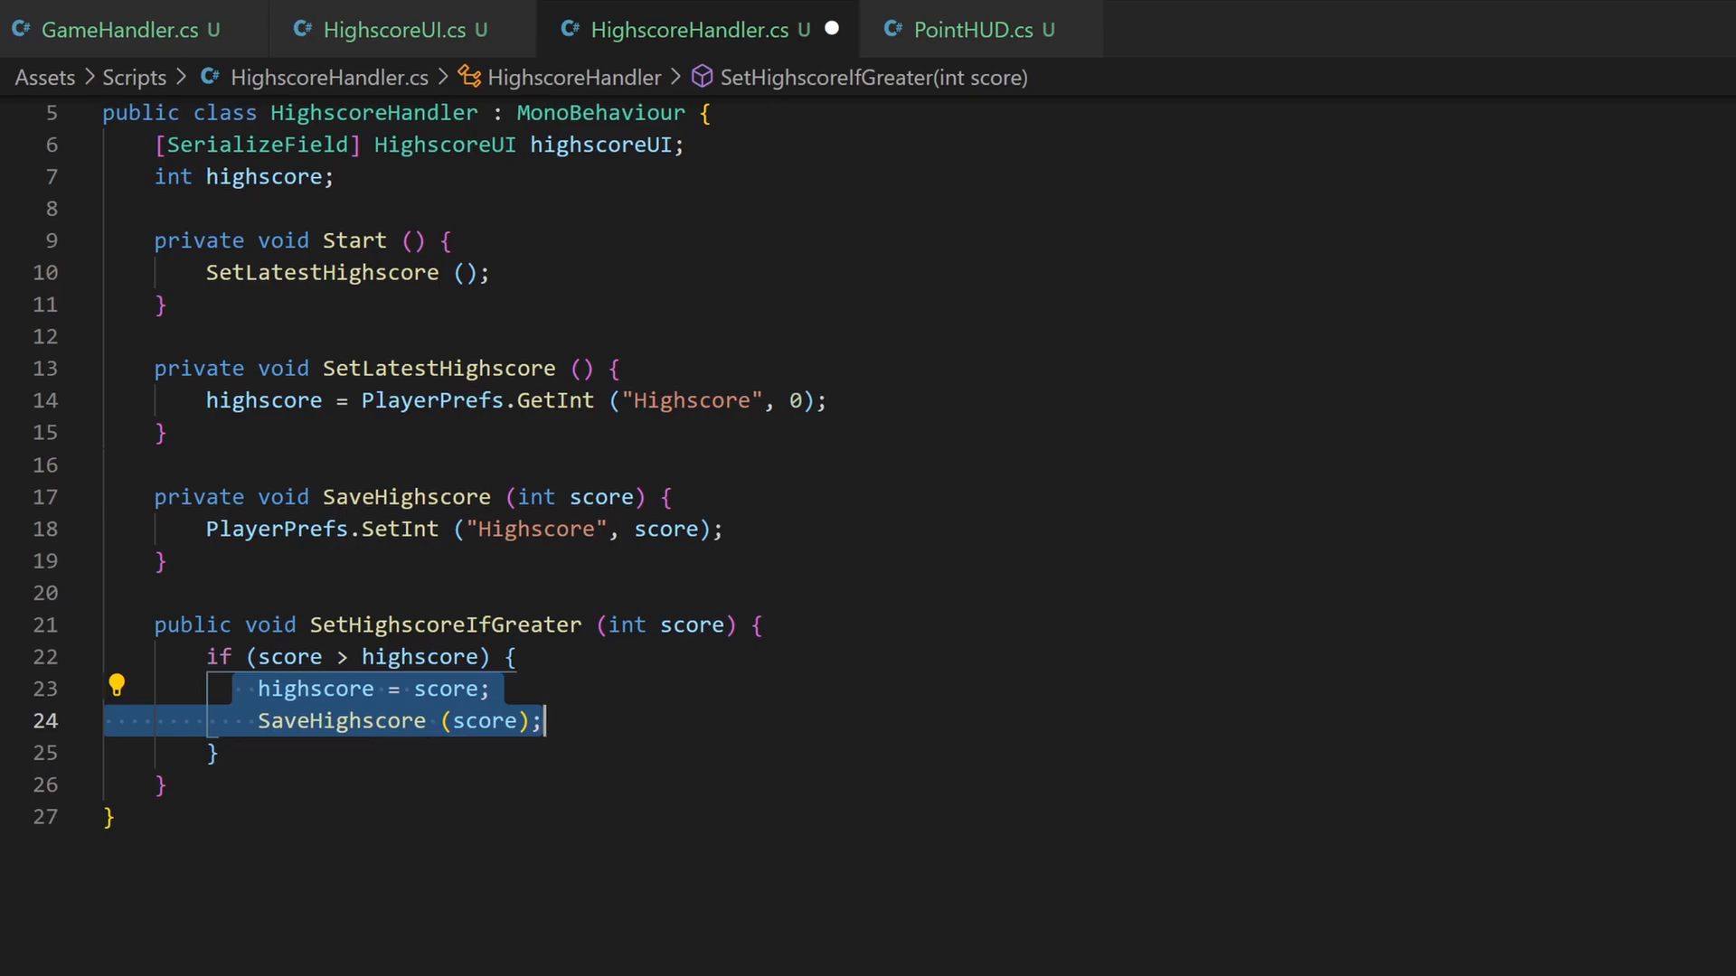
pyautogui.press('Right')
pyautogui.press('Return')
pyautogui.write('highscoreUI.Se')
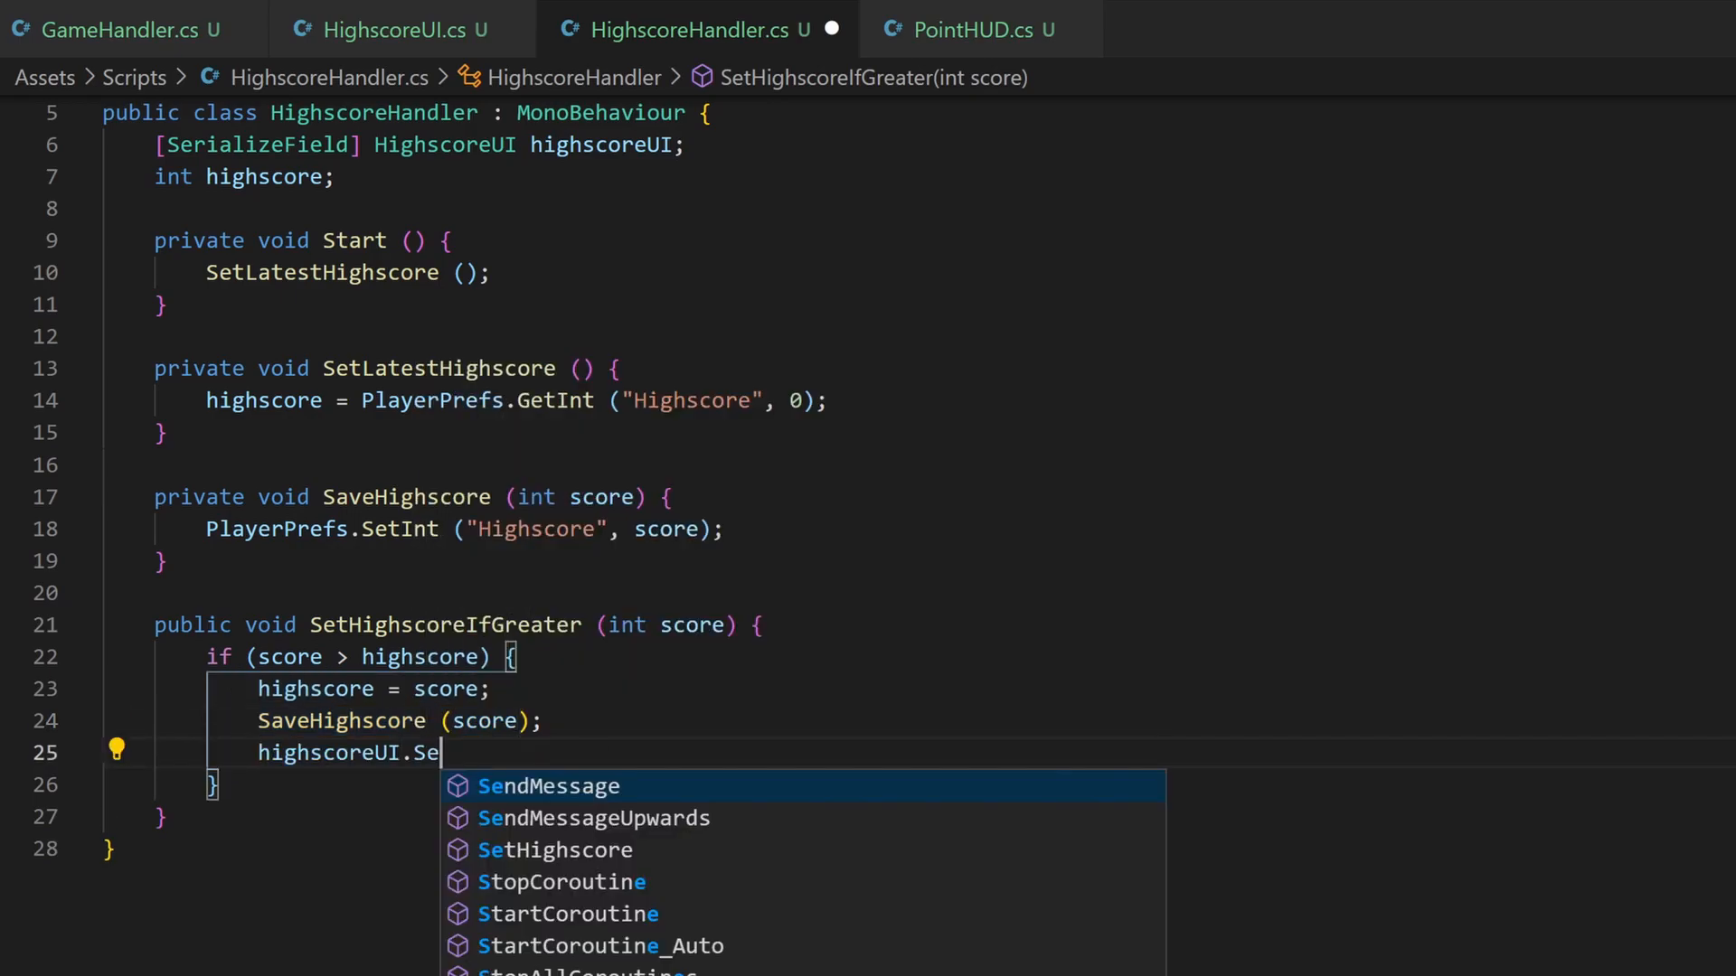
pyautogui.write('t')
pyautogui.press('Tab')
pyautogui.write('(score)')
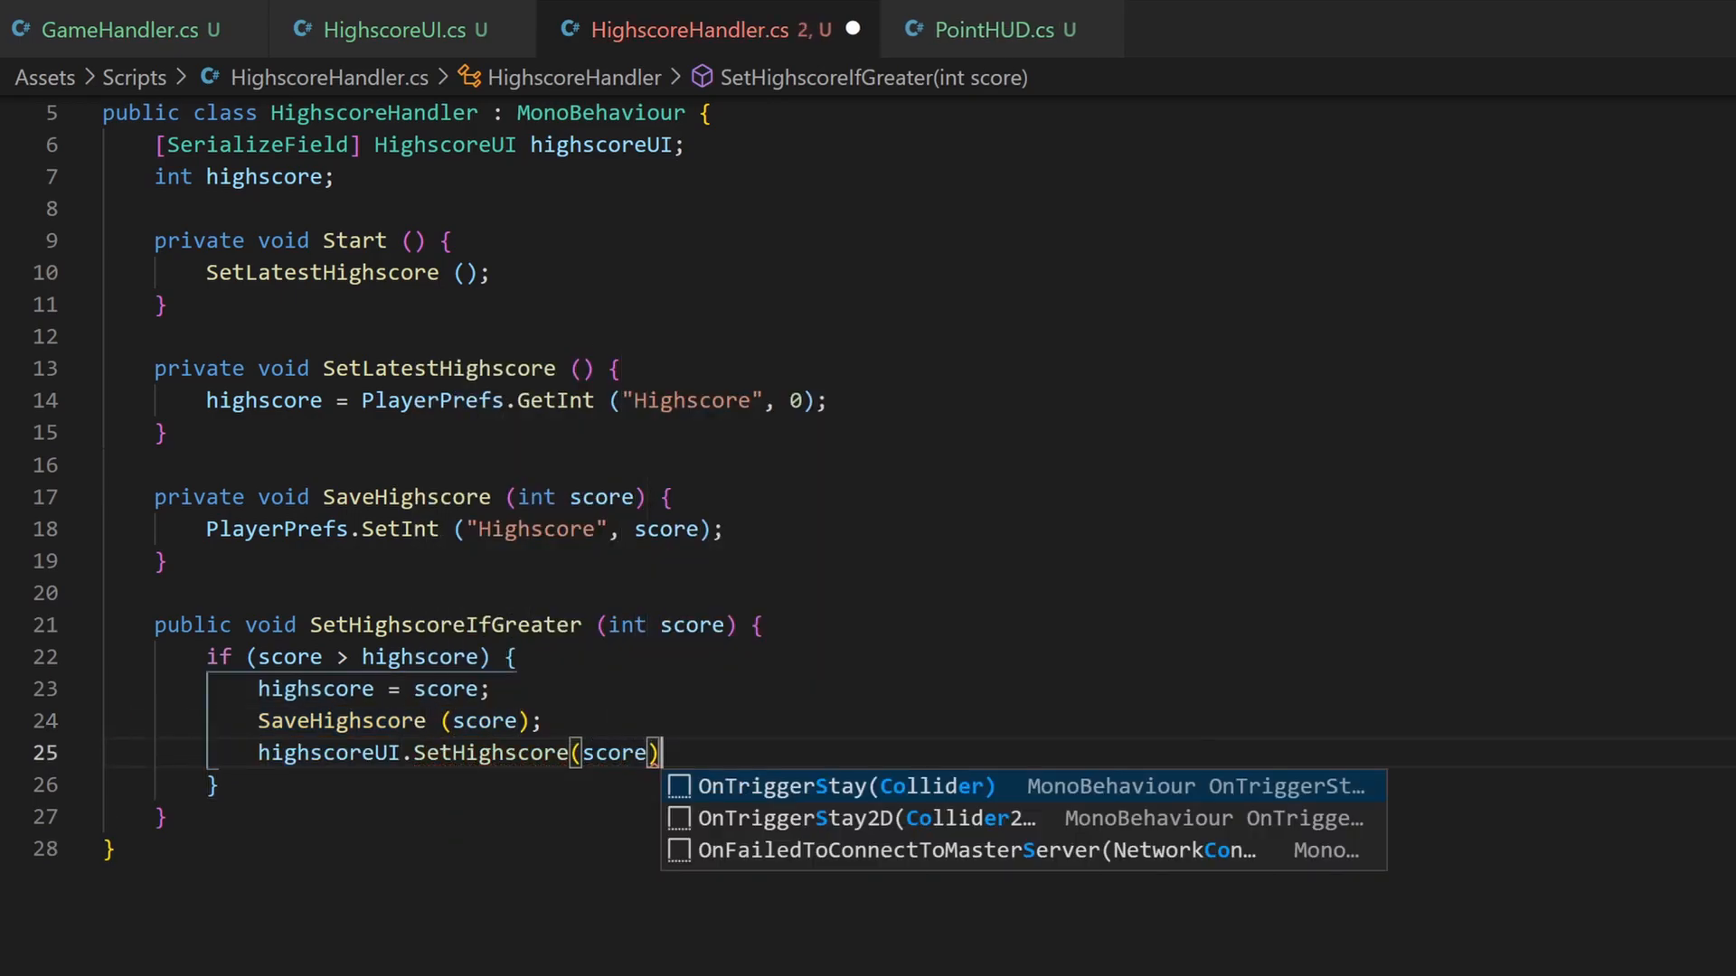
pyautogui.write(';')
pyautogui.hotkey('ctrl', 's')
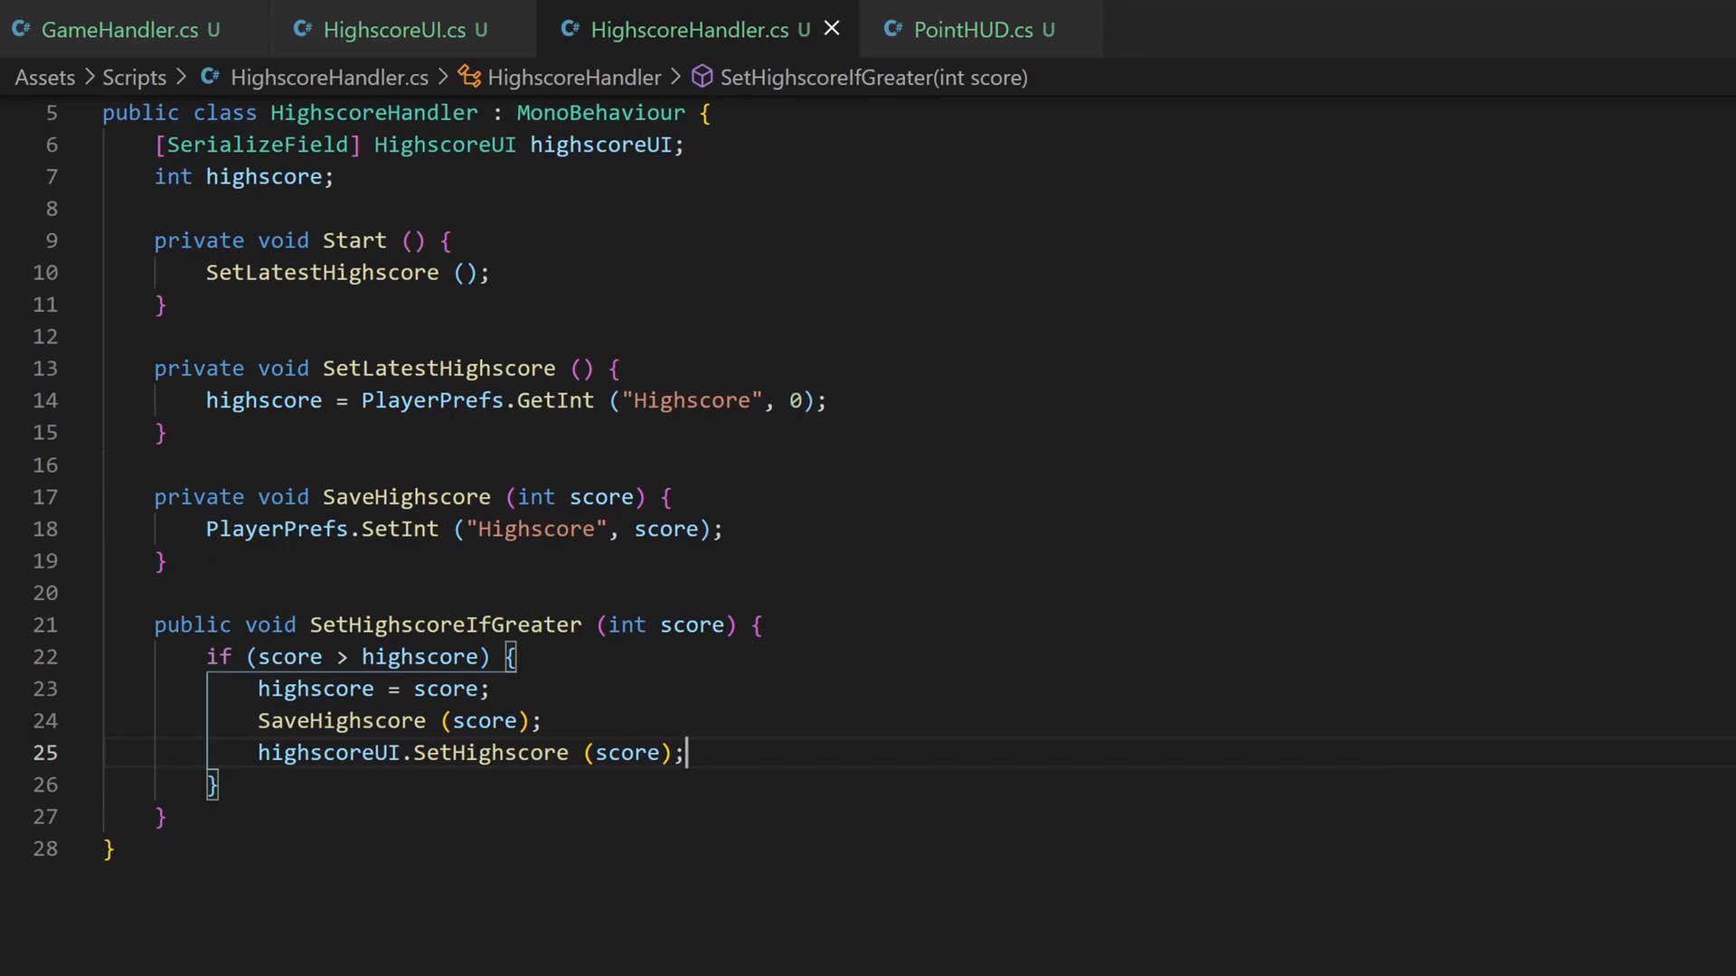
pyautogui.click(257, 273)
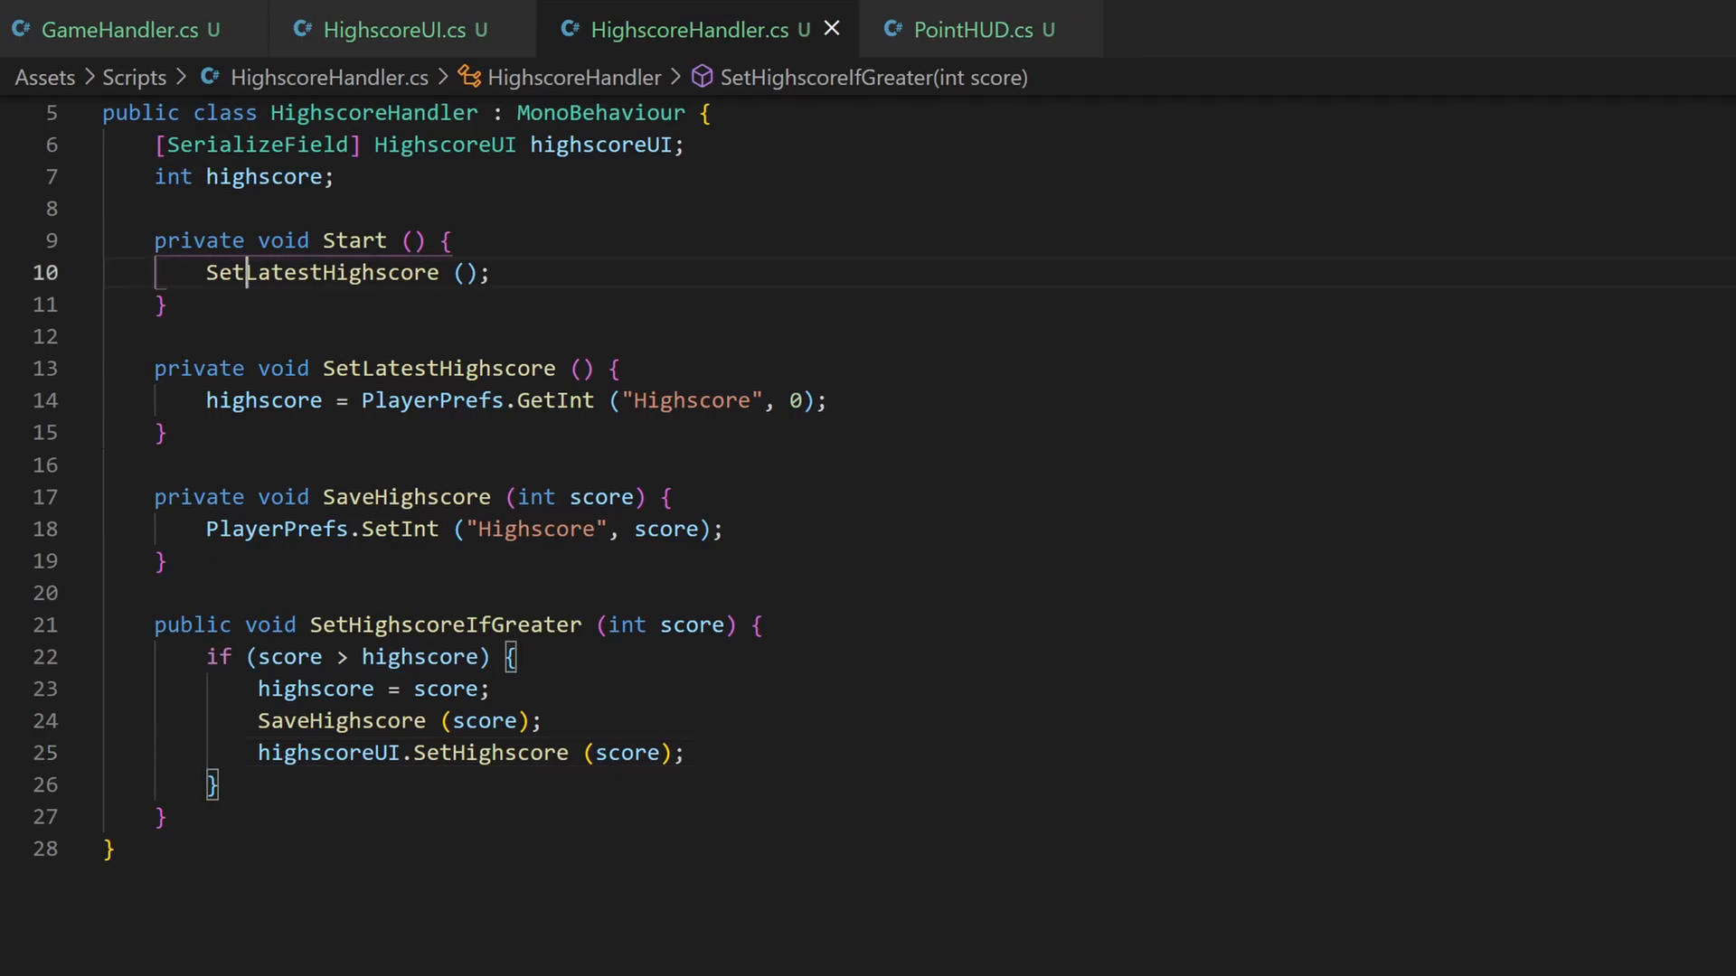
pyautogui.click(441, 274)
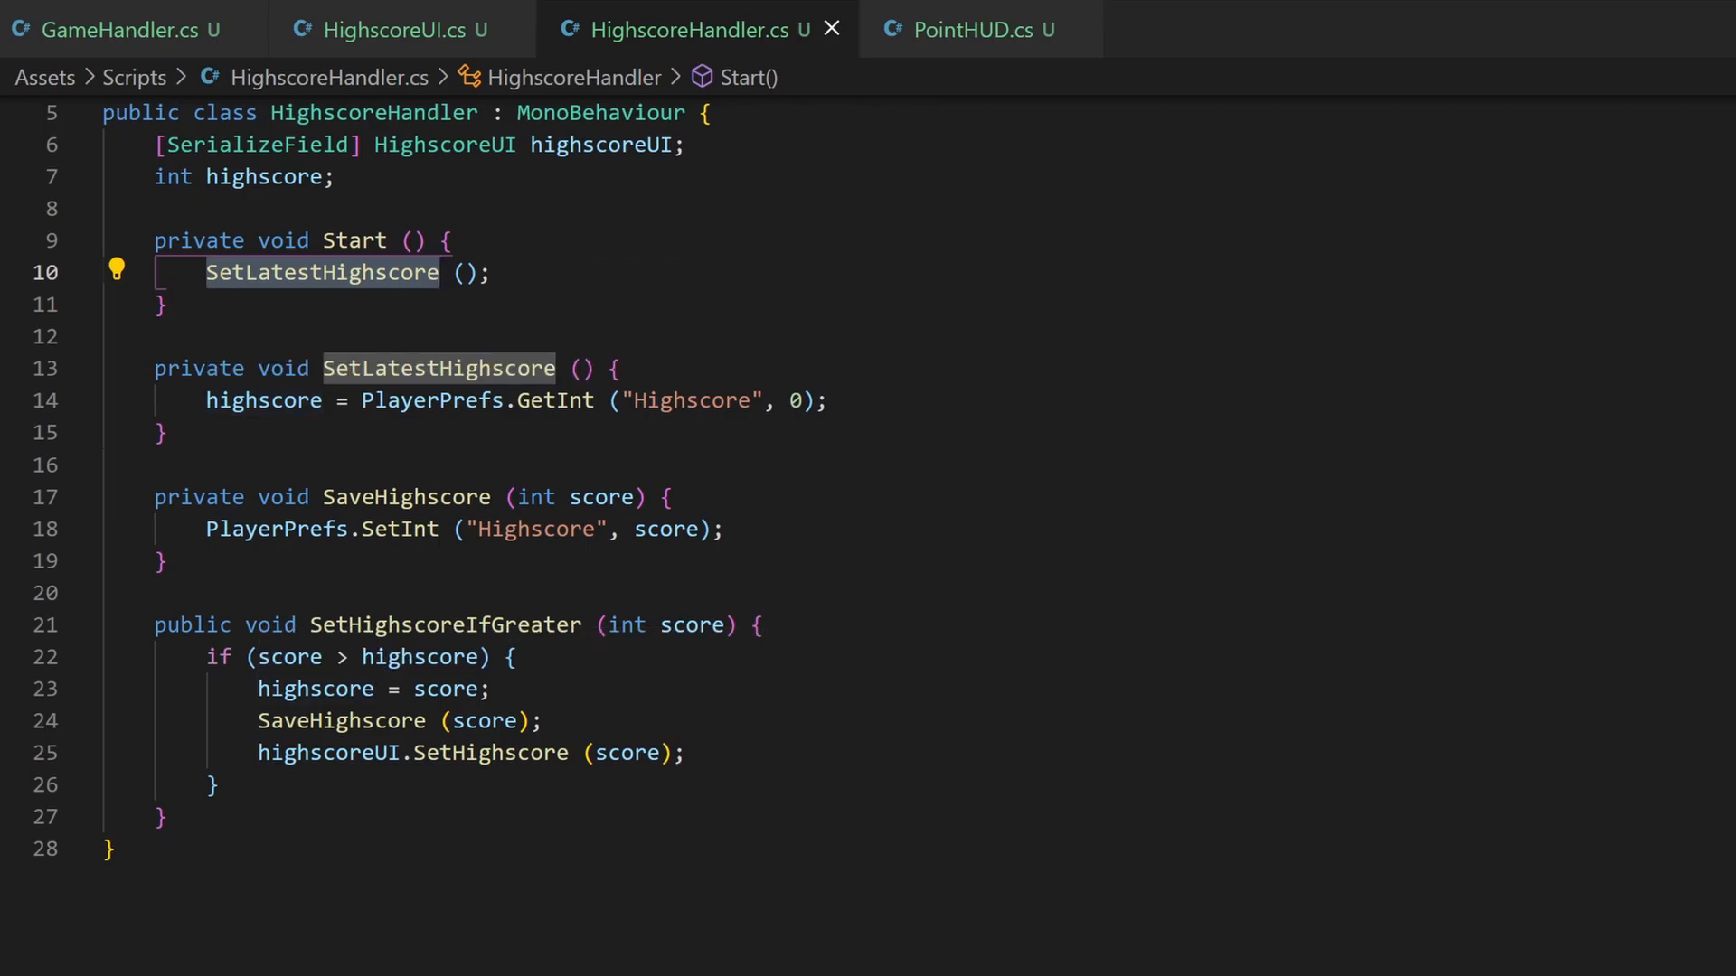
# - Add a public Highscore property above Start whose setter assigns highscore = value
pyautogui.press('Up')
pyautogui.press('Up')
pyautogui.press('Return')
pyautogui.write('p')
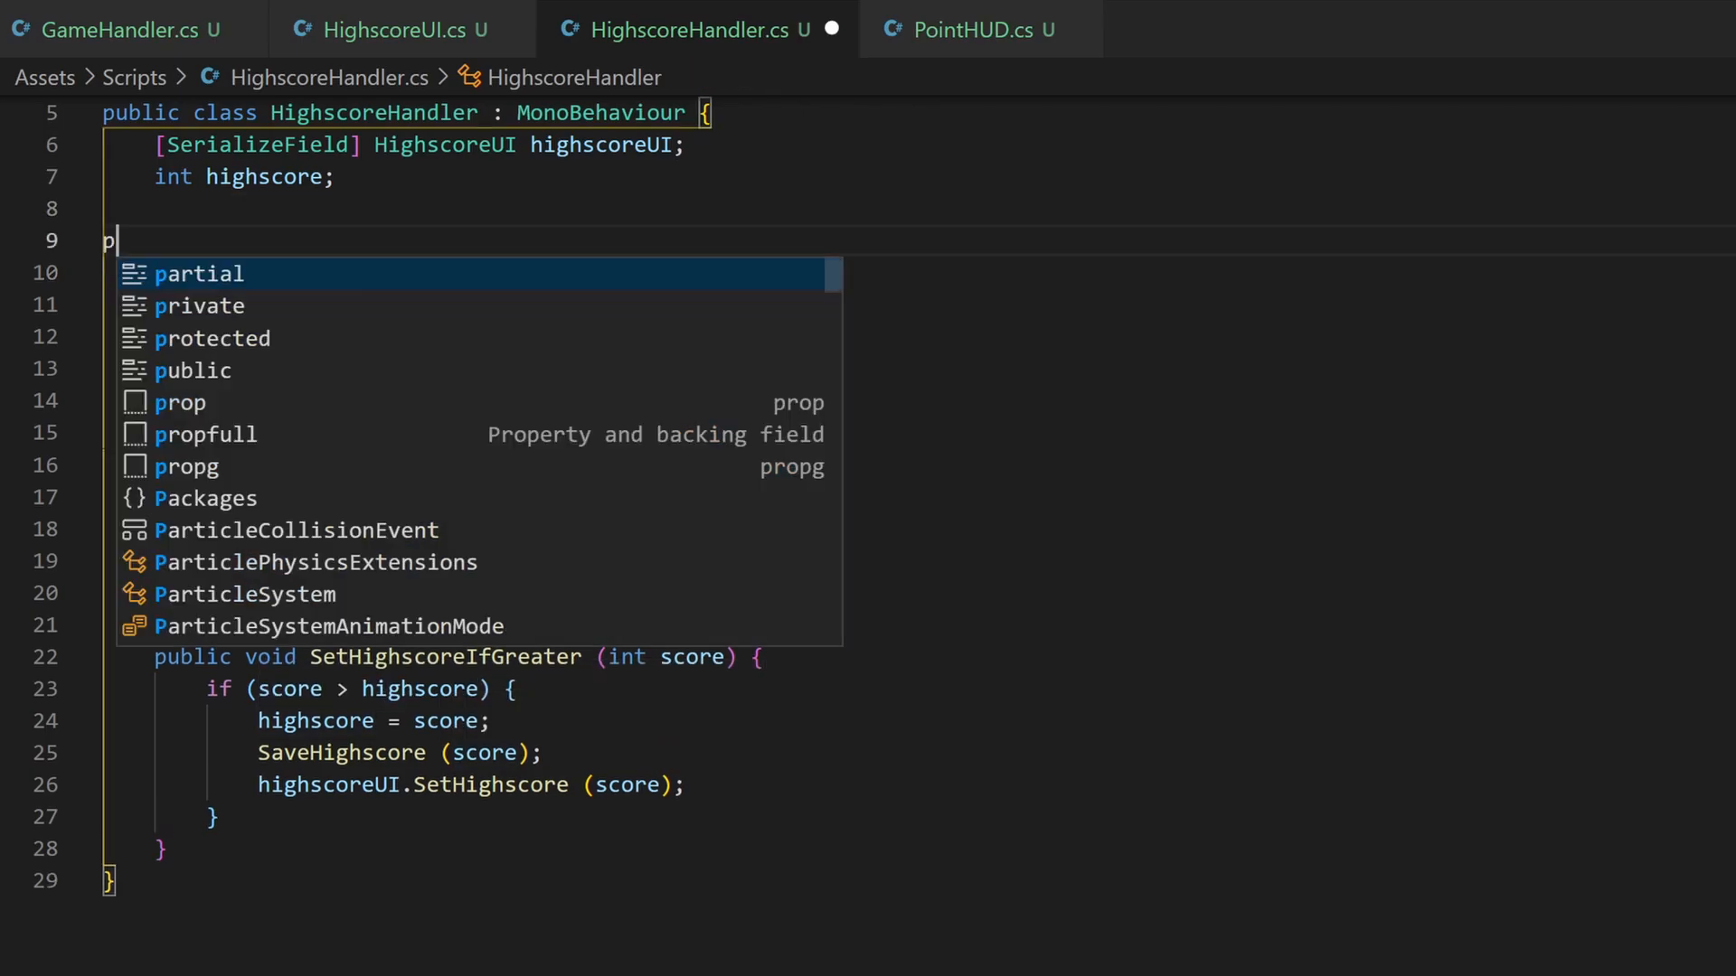
pyautogui.write('ublic int ')
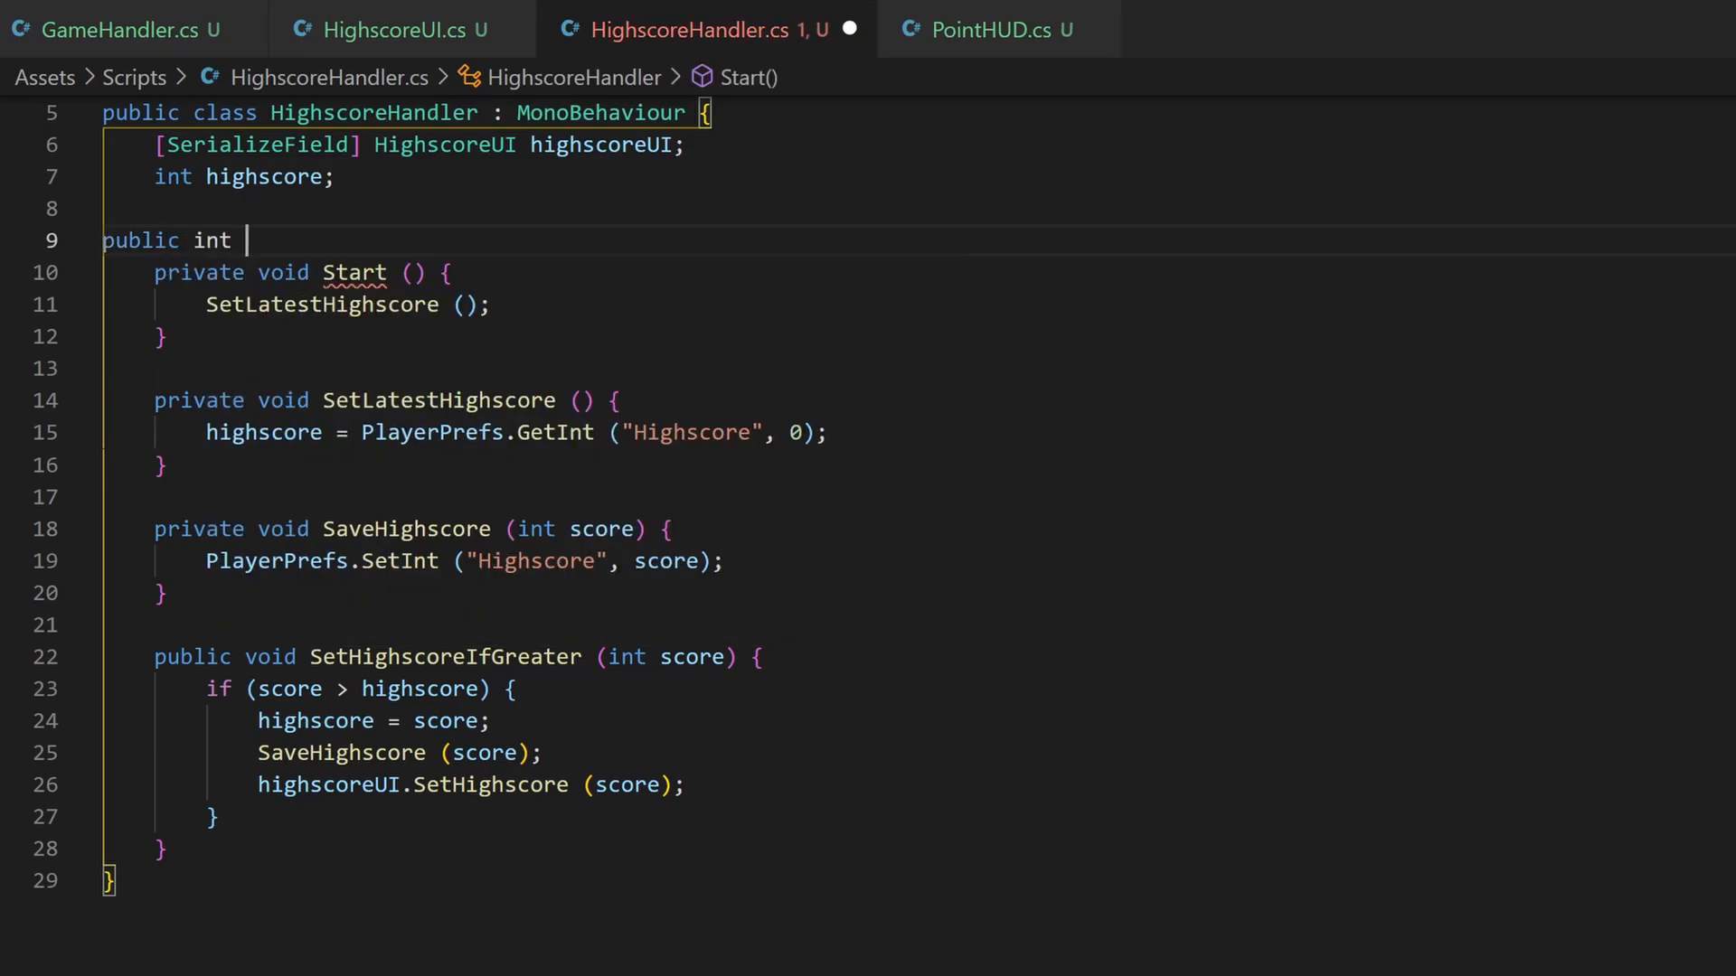
pyautogui.write('Highscore {')
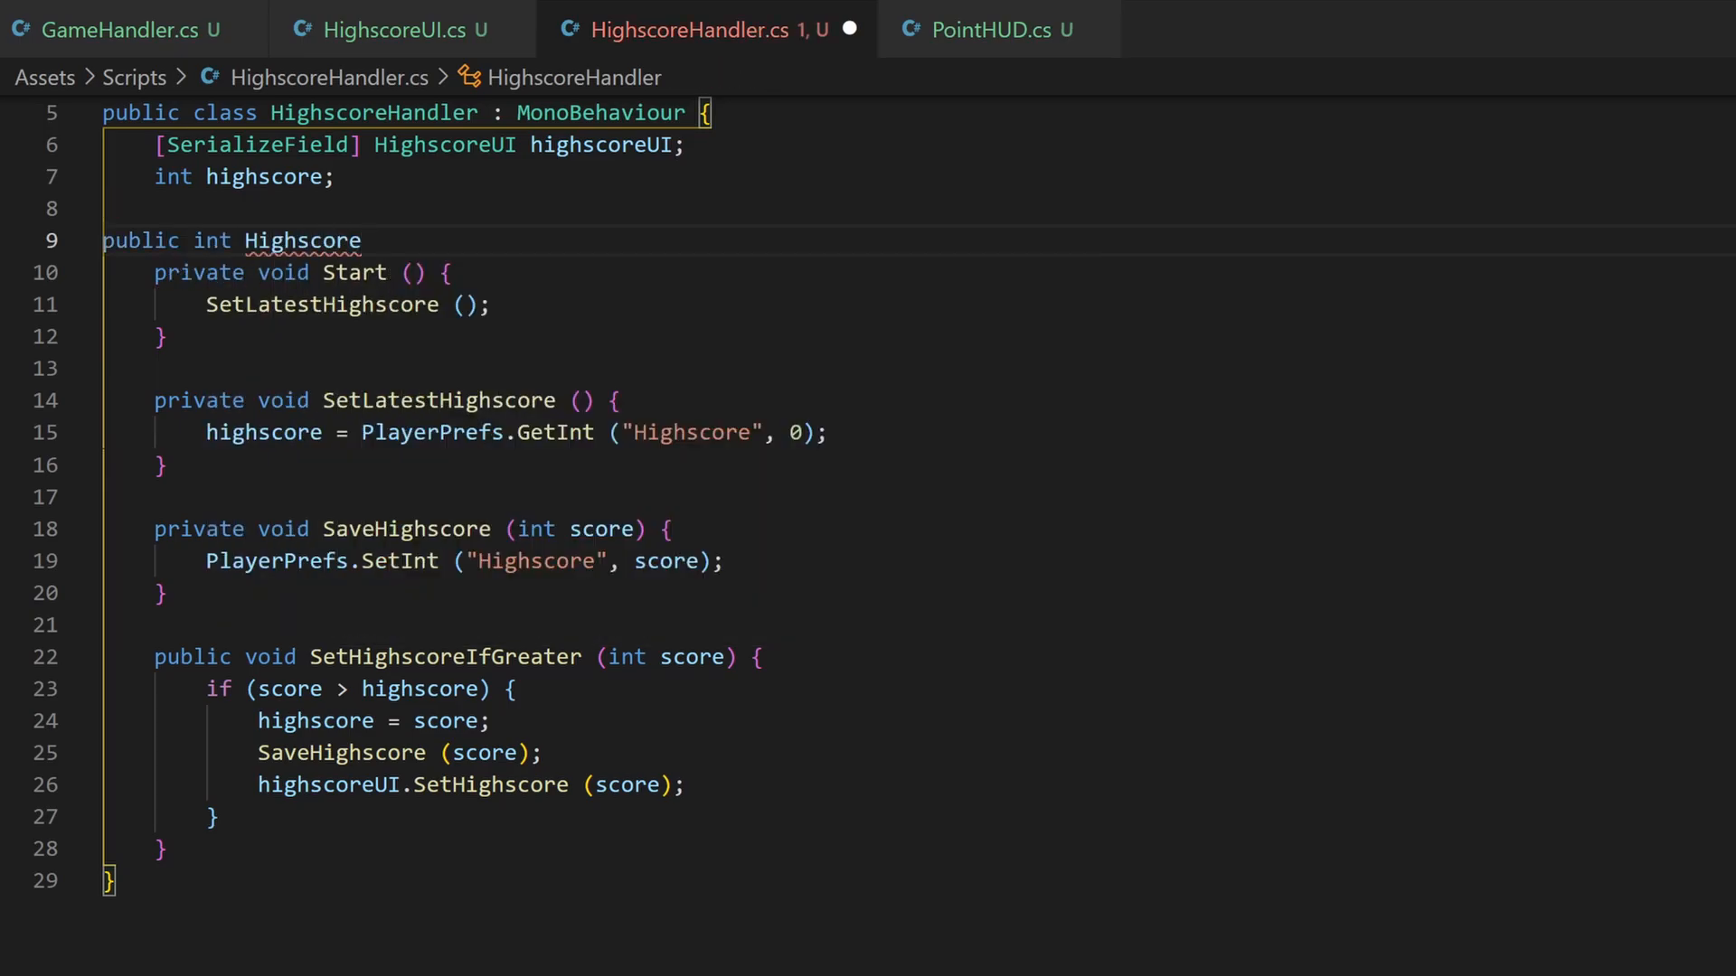
pyautogui.press('Return')
pyautogui.write('set {')
pyautogui.press('Return')
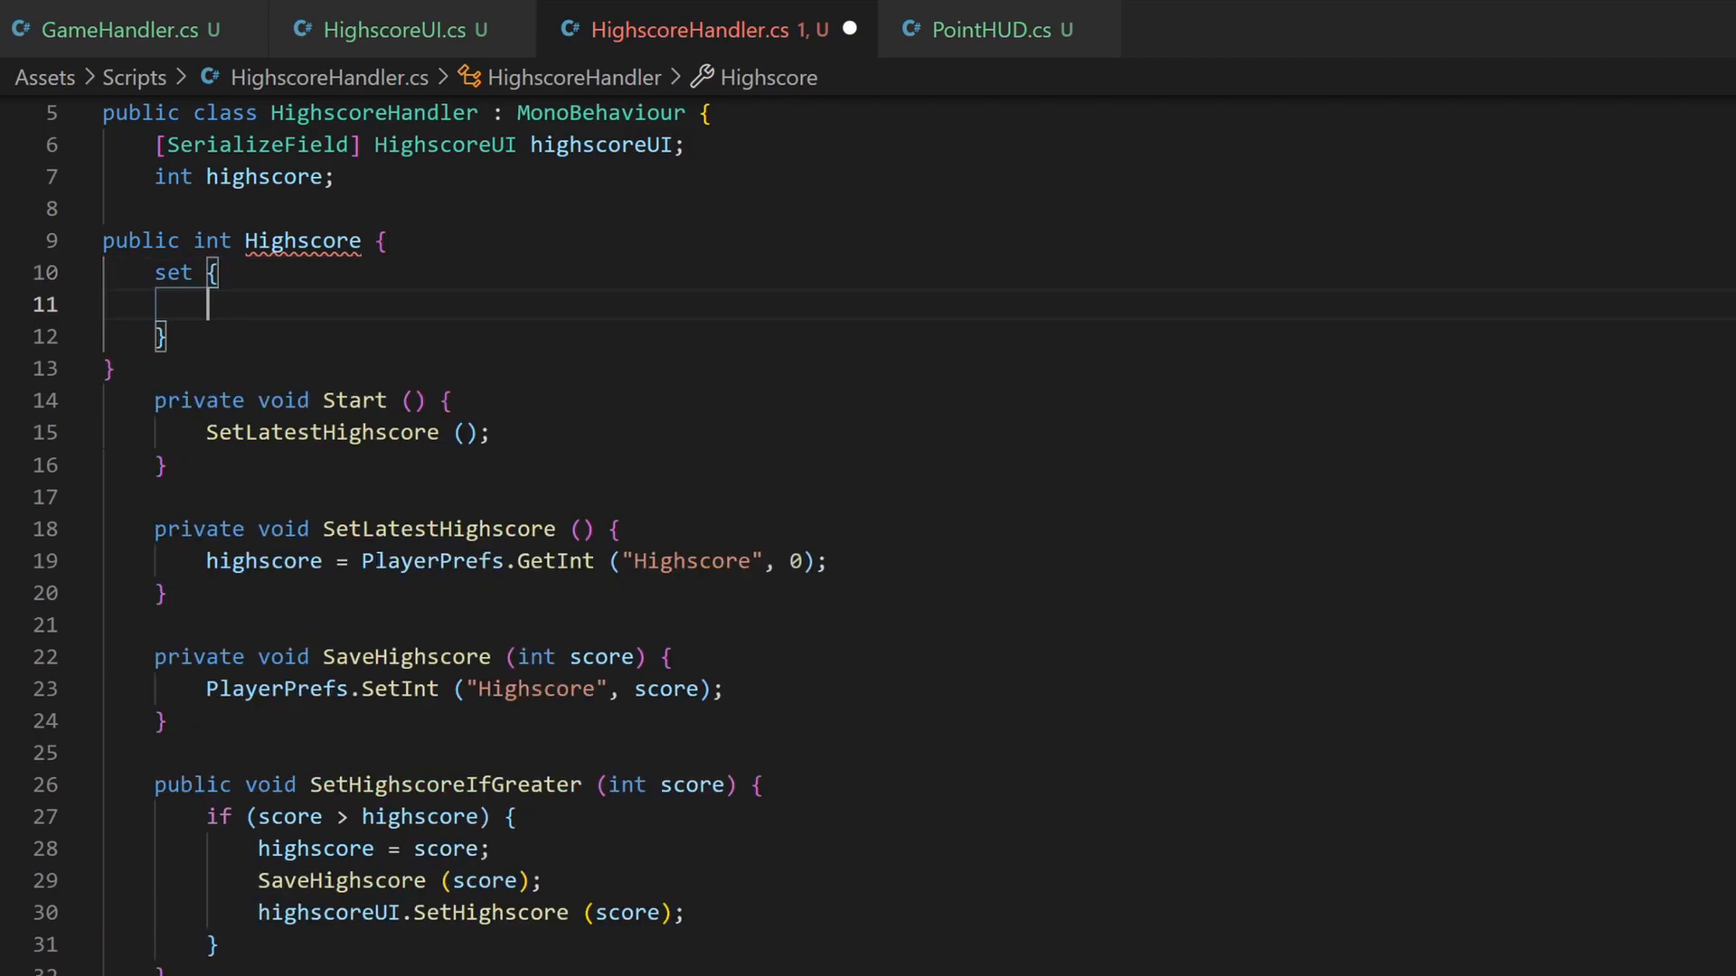
pyautogui.write('highscore ')
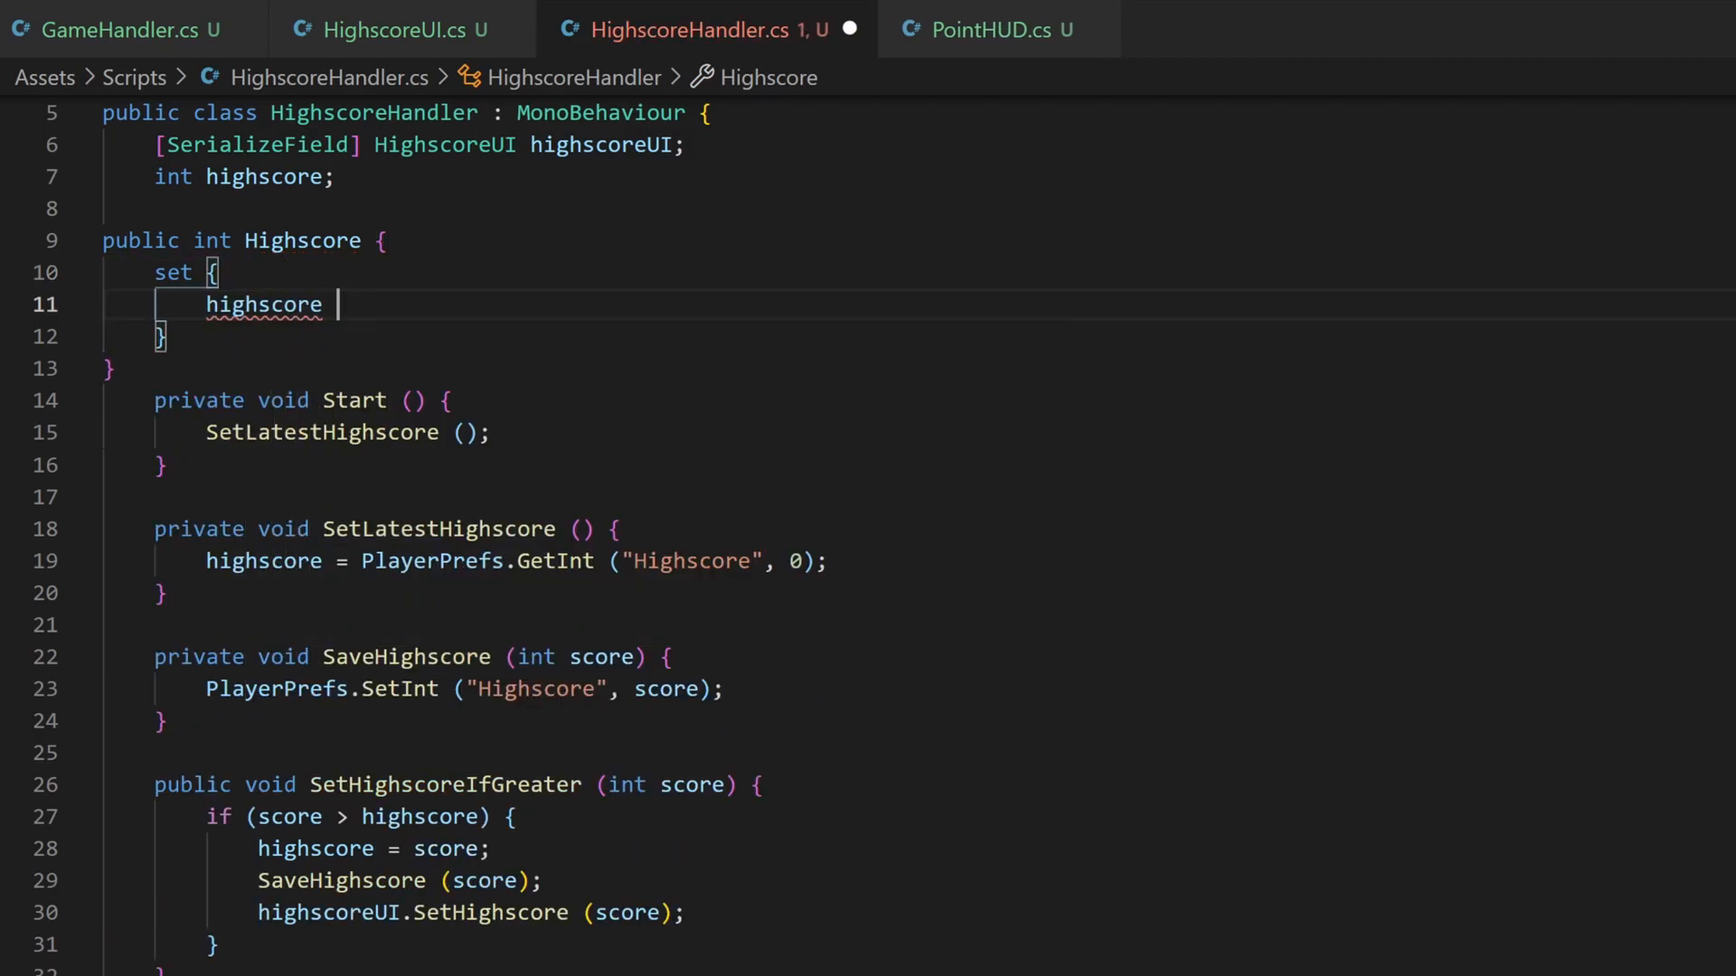
pyautogui.write('= value;')
pyautogui.press('Return')
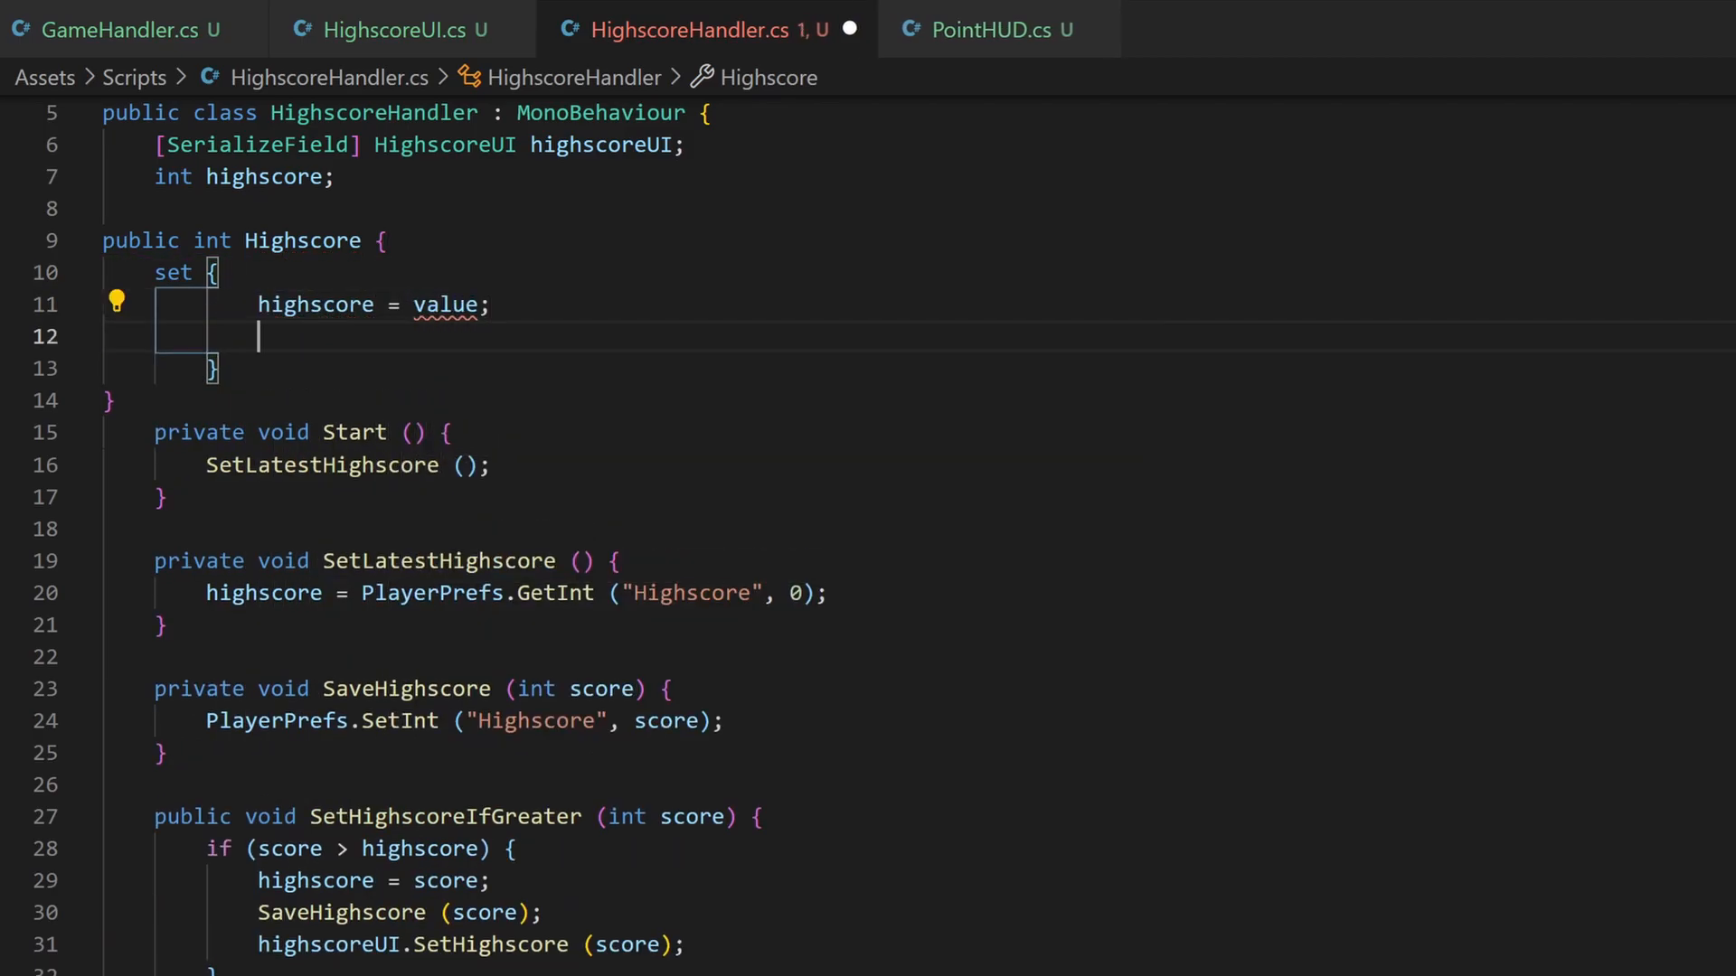
pyautogui.scroll(-2, 868, 543)
pyautogui.moveTo(258, 817); pyautogui.dragTo(685, 817)
pyautogui.hotkey('ctrl', 'c')
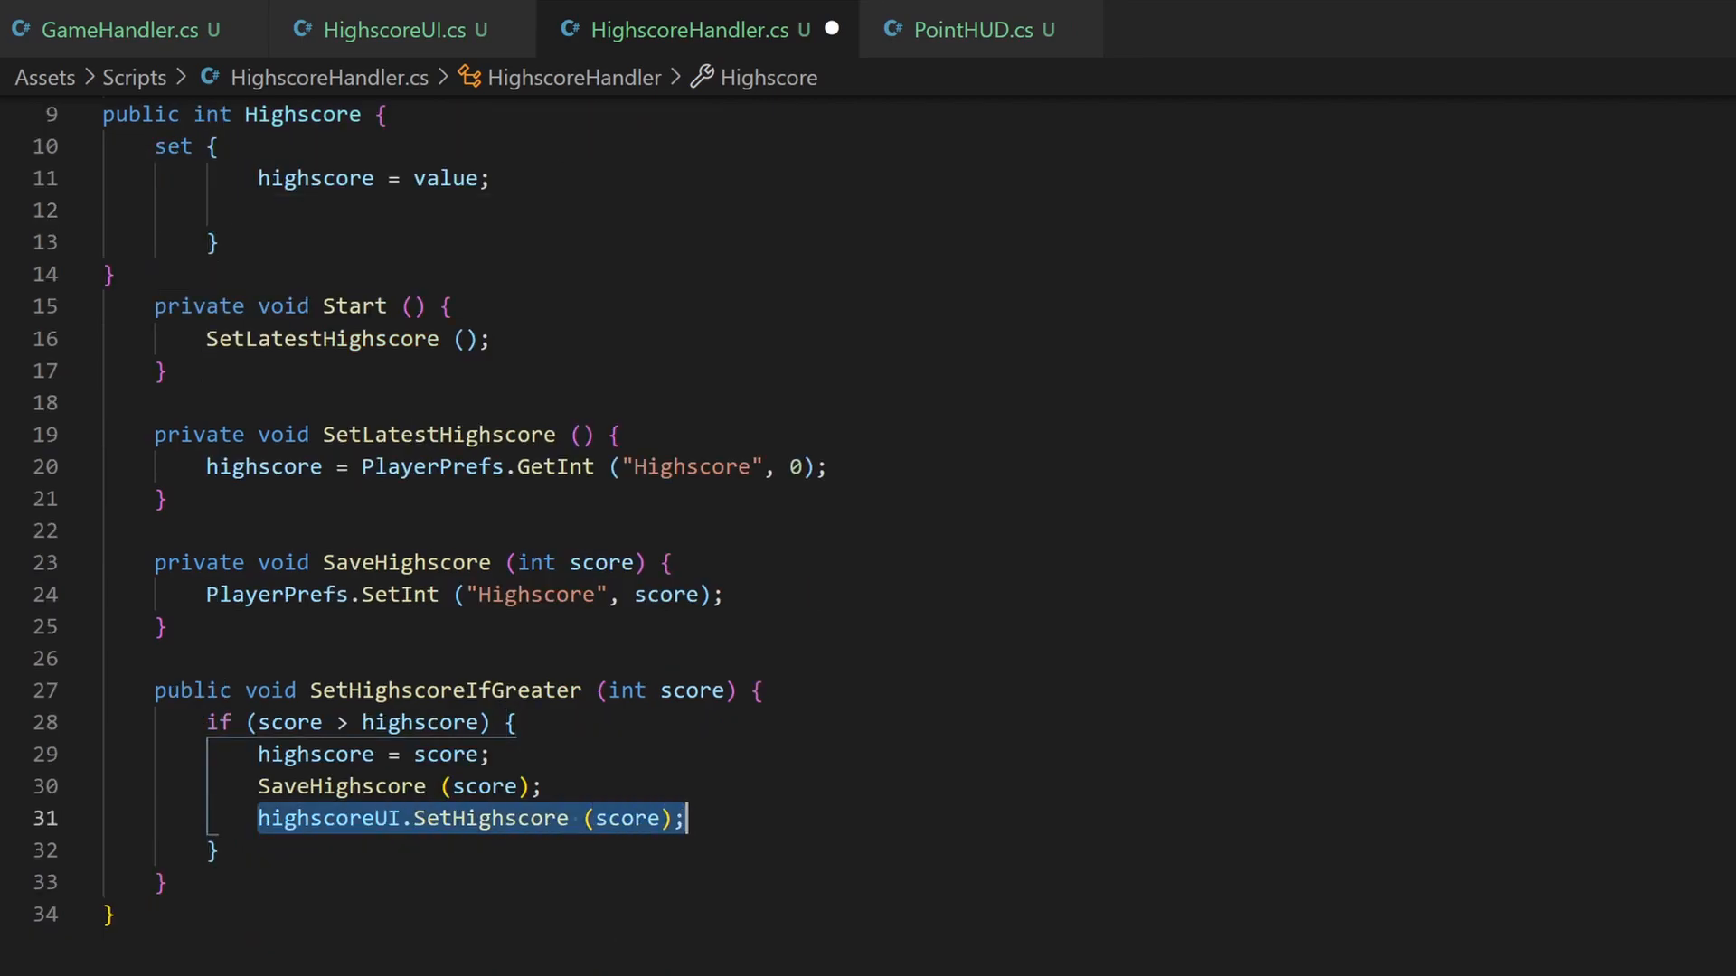
# - Move the highscoreUI.SetHighscore call from SetHighscoreIfGreater into the setter, passing value
pyautogui.press('BackSpace')
pyautogui.click(257, 211)
pyautogui.hotkey('ctrl', 'v')
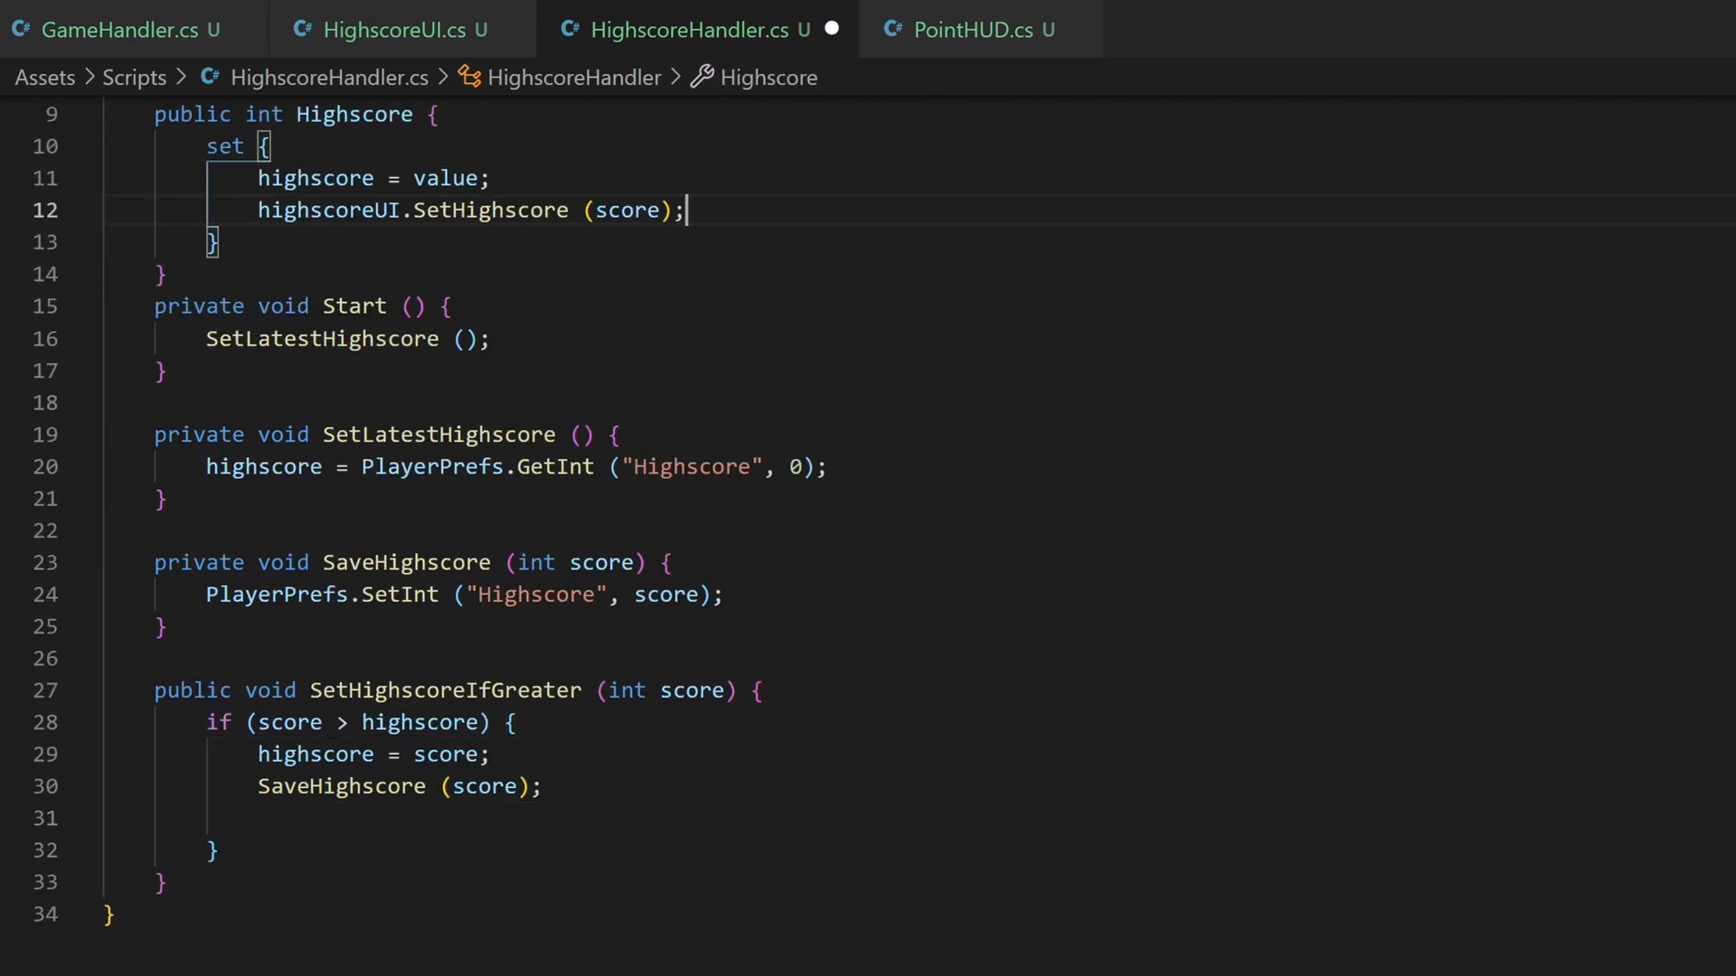
pyautogui.scroll(2, 447, 211)
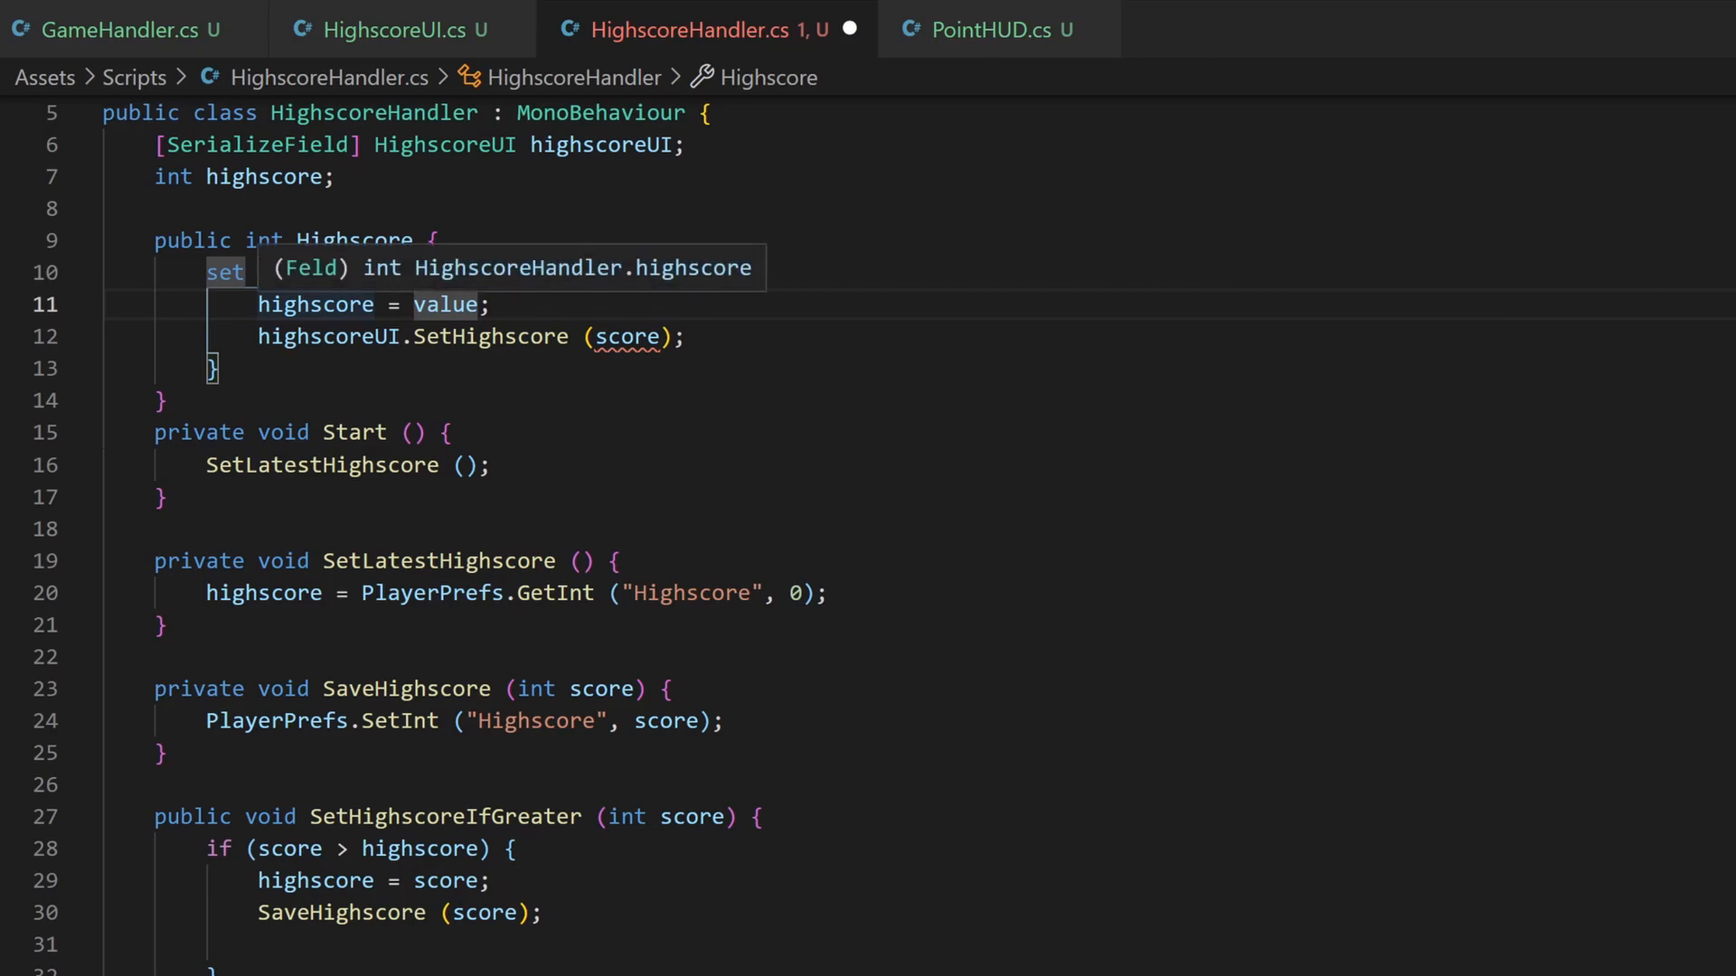
pyautogui.doubleClick(626, 336)
pyautogui.write('value')
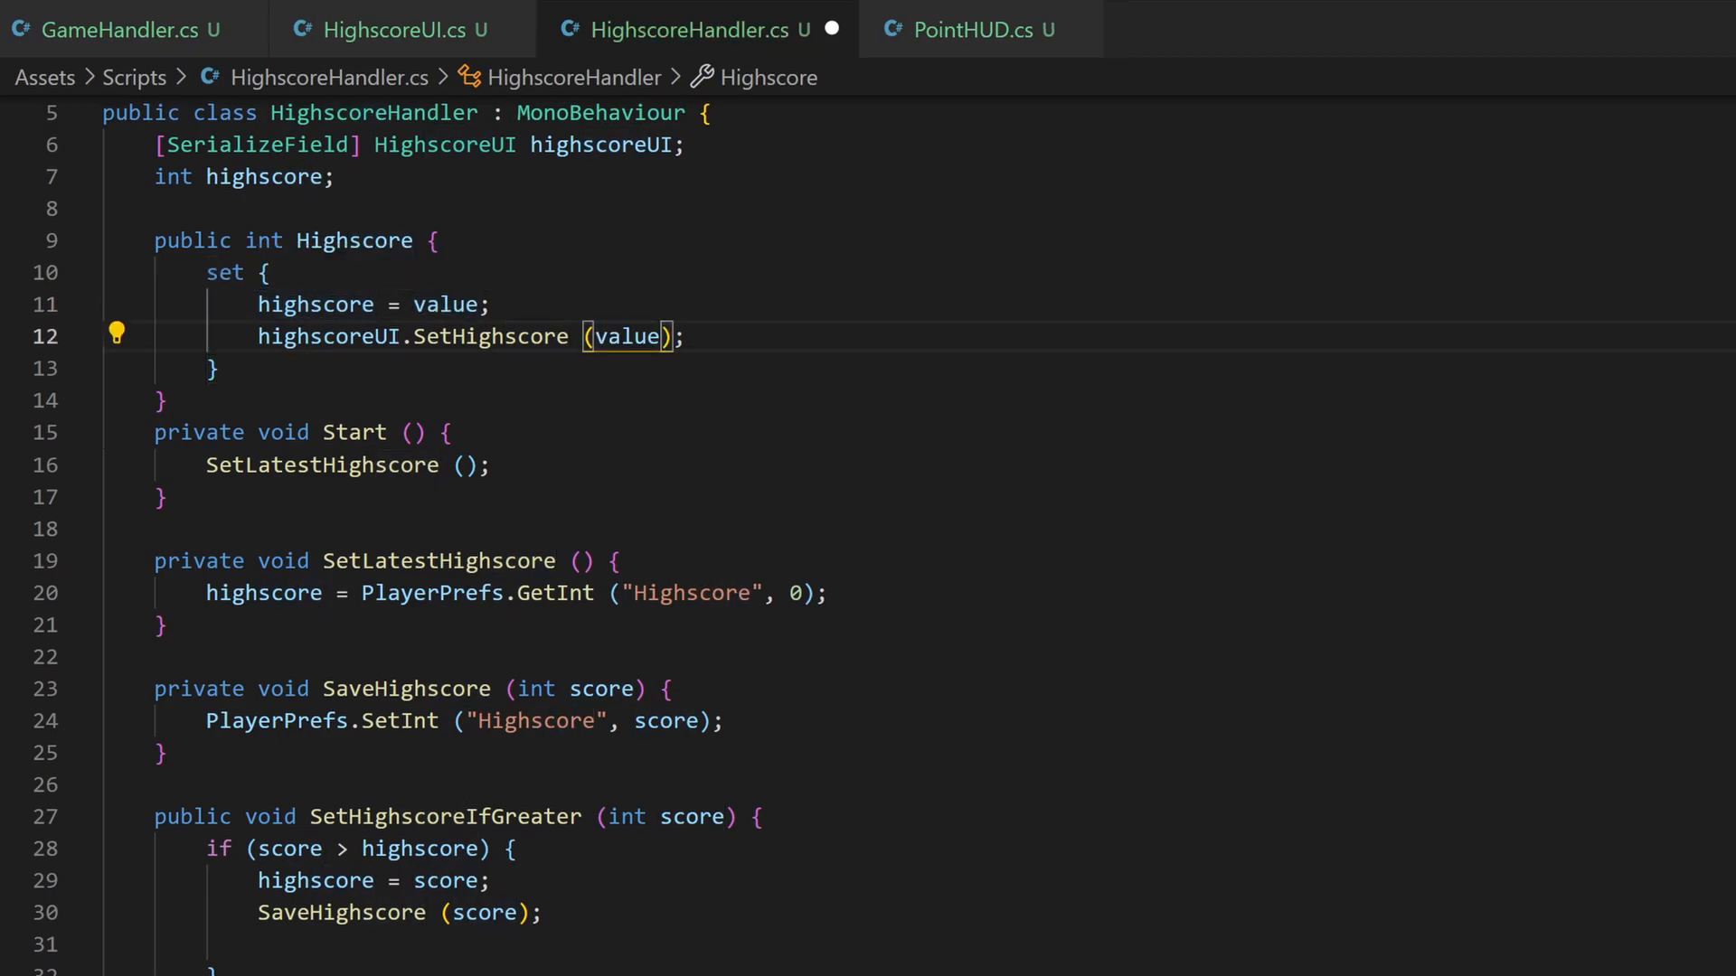
# - Make SetLatestHighscore and SetHighscoreIfGreater assign through Highscore instead of highscore, and save
pyautogui.click(531, 957)
pyautogui.click(532, 912)
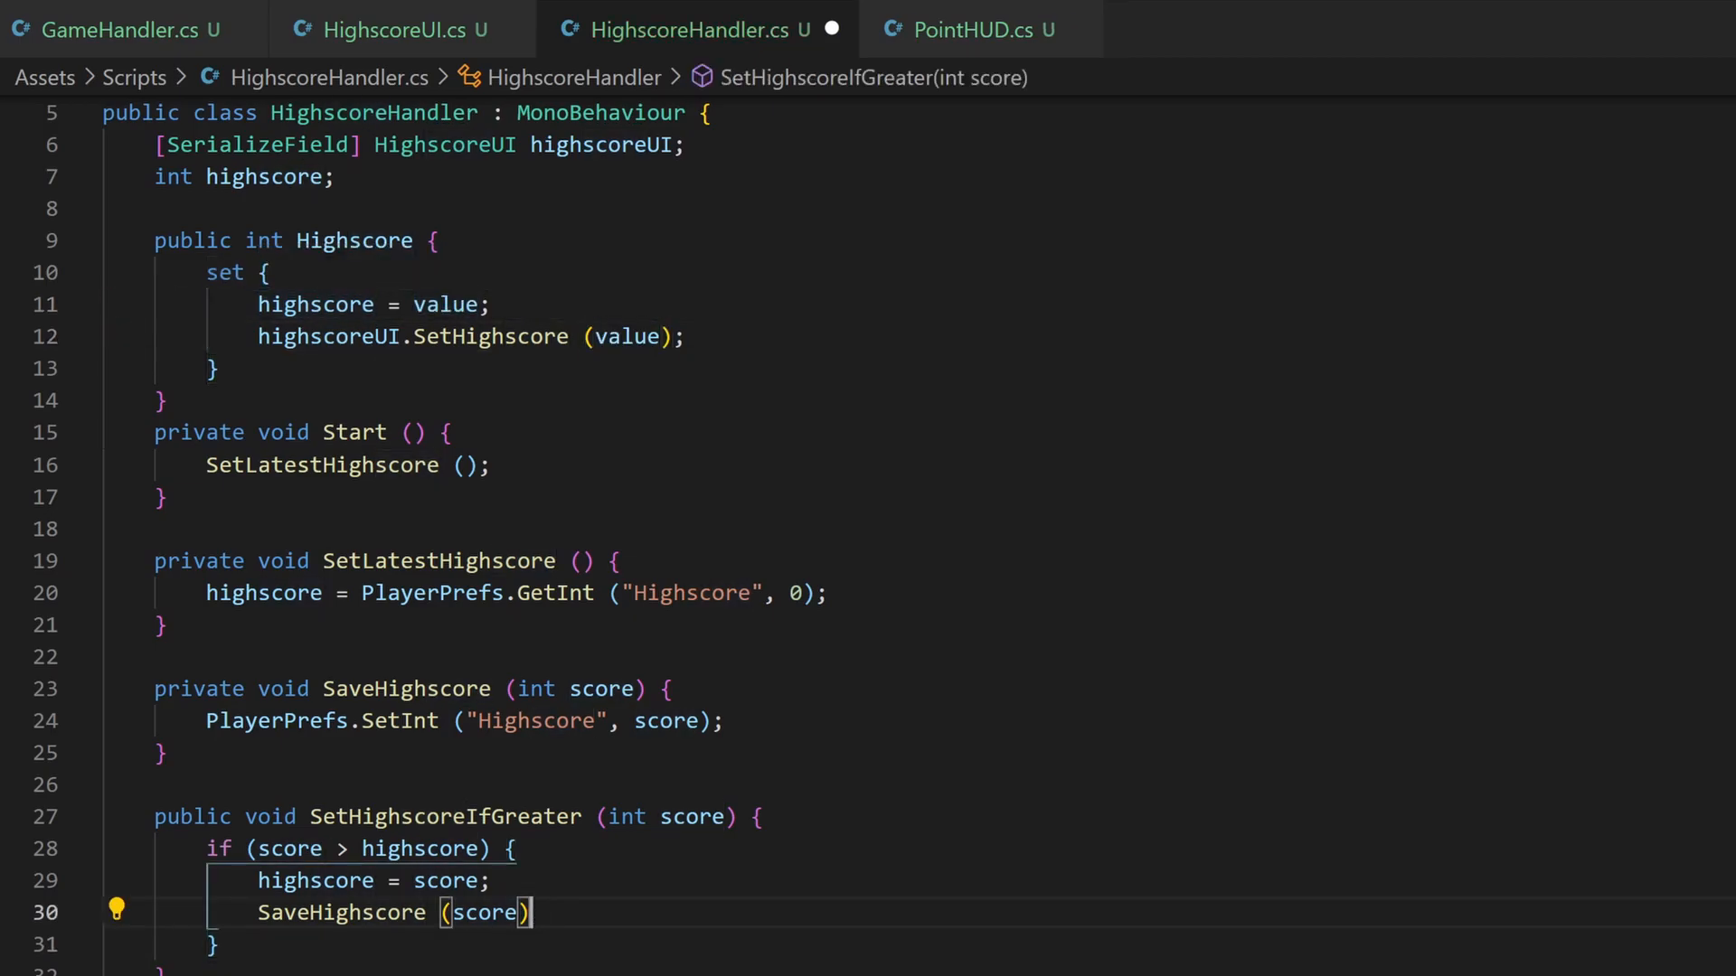
pyautogui.write(';')
pyautogui.click(339, 912)
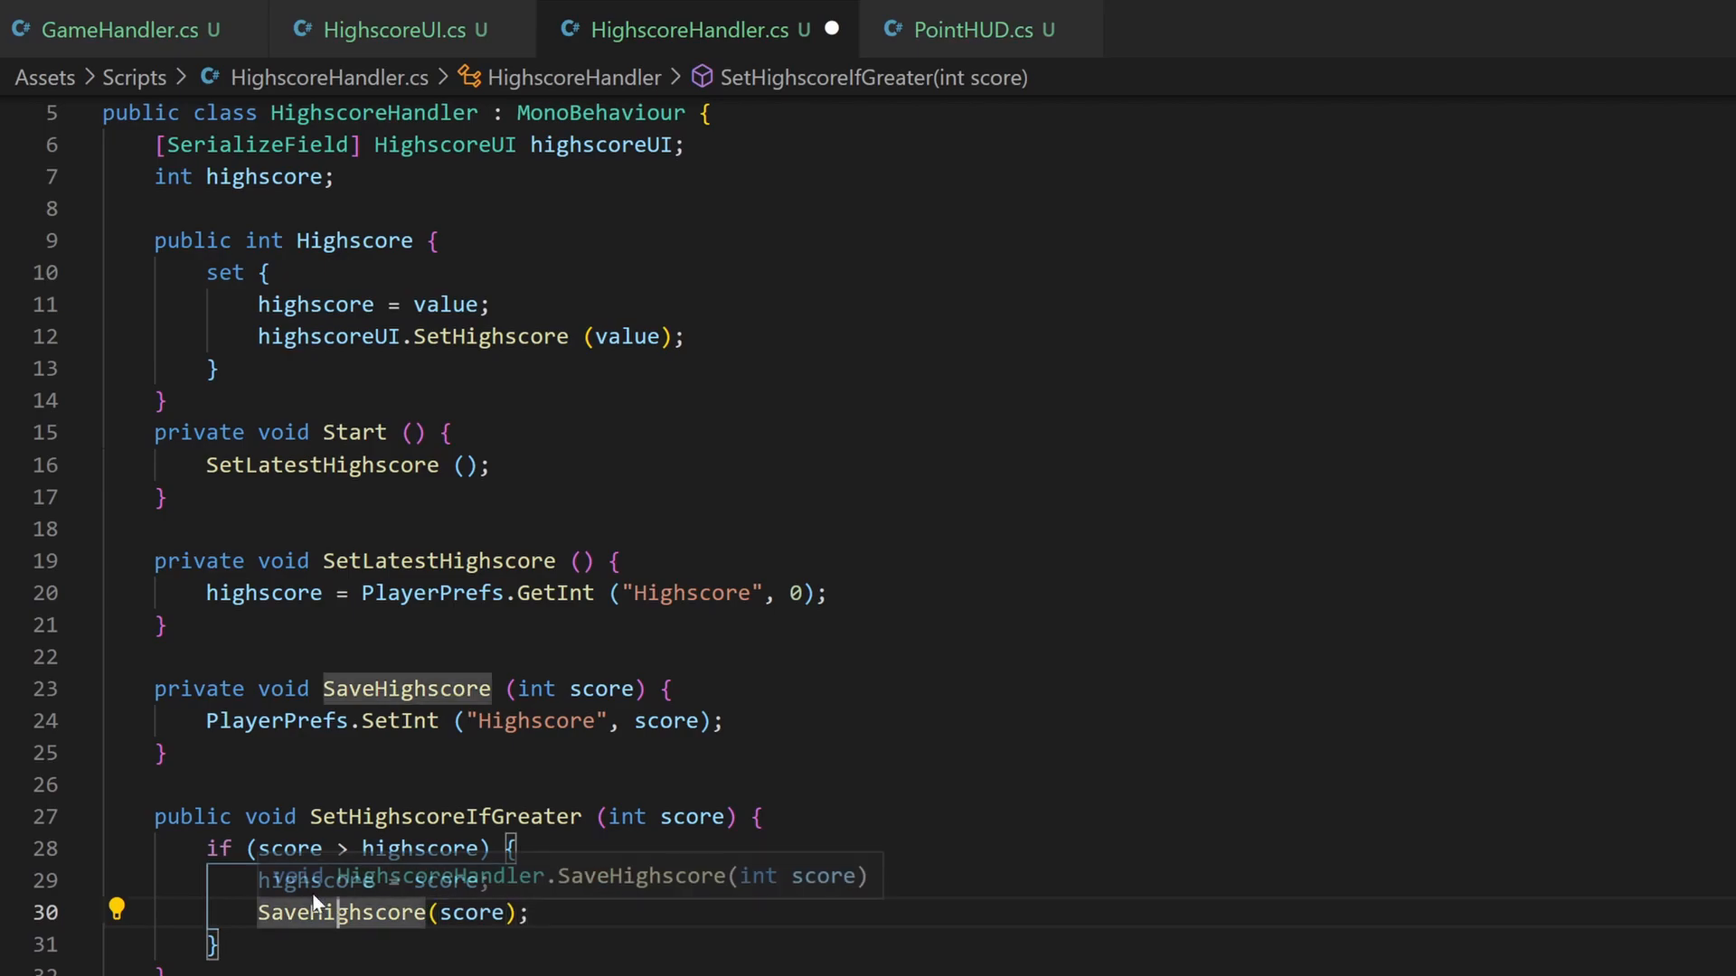
pyautogui.press('Up')
pyautogui.press('Home')
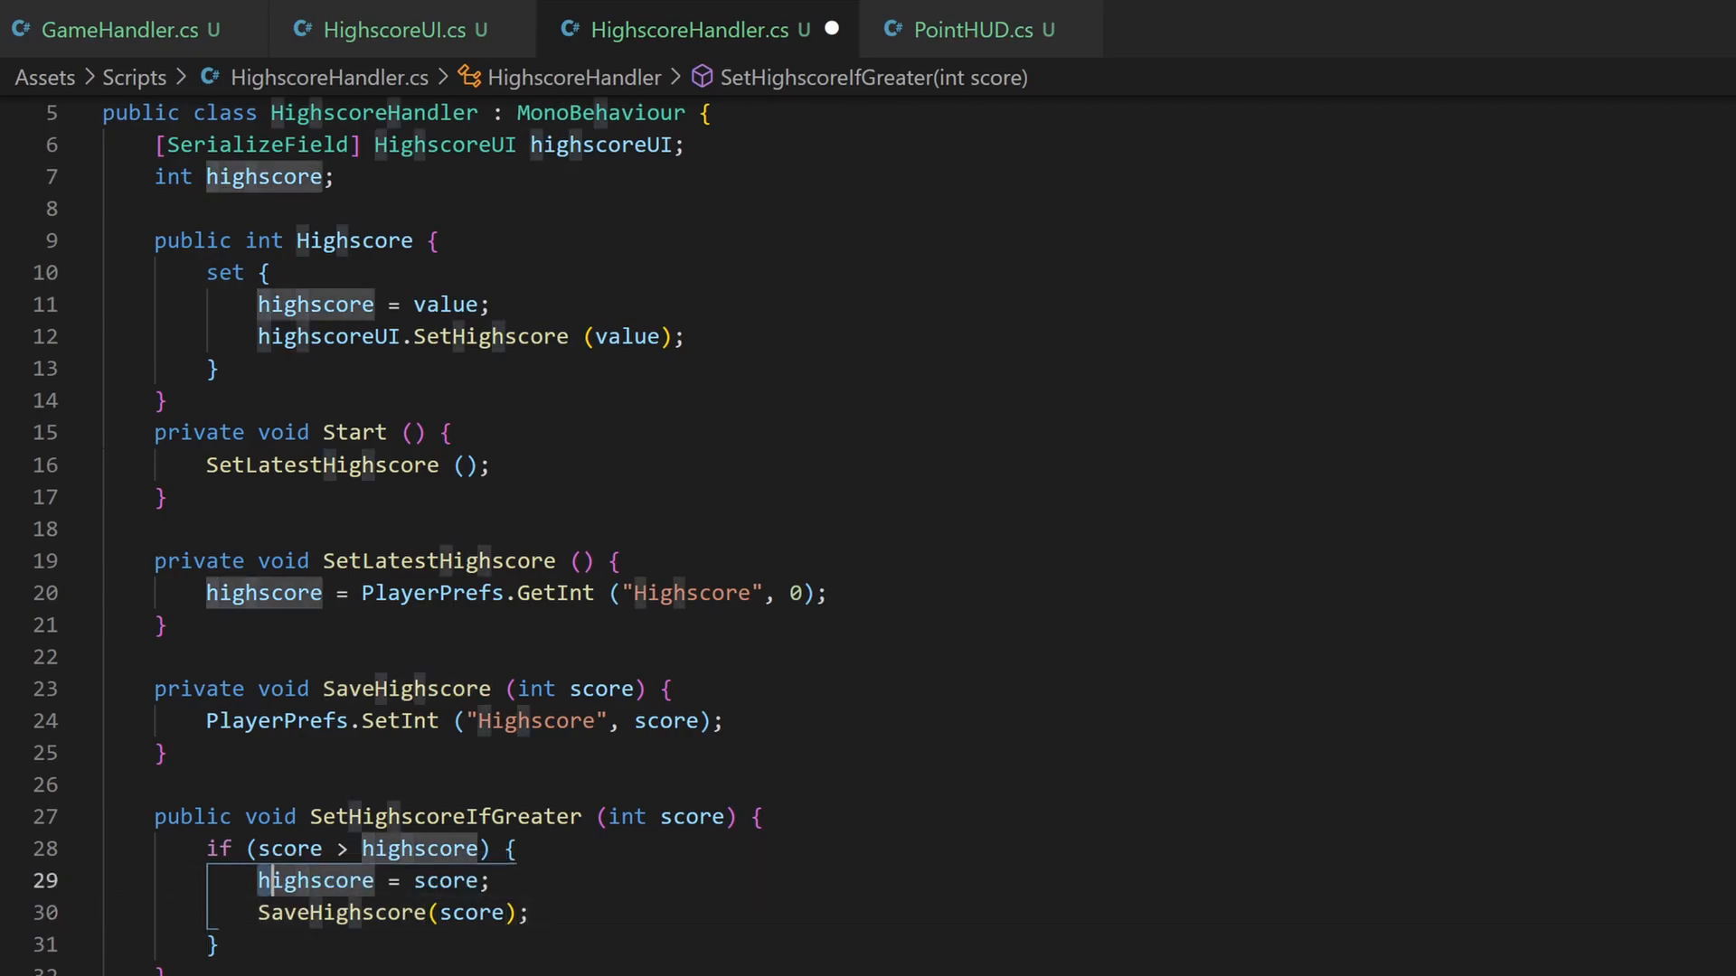
pyautogui.press('Delete')
pyautogui.write('H')
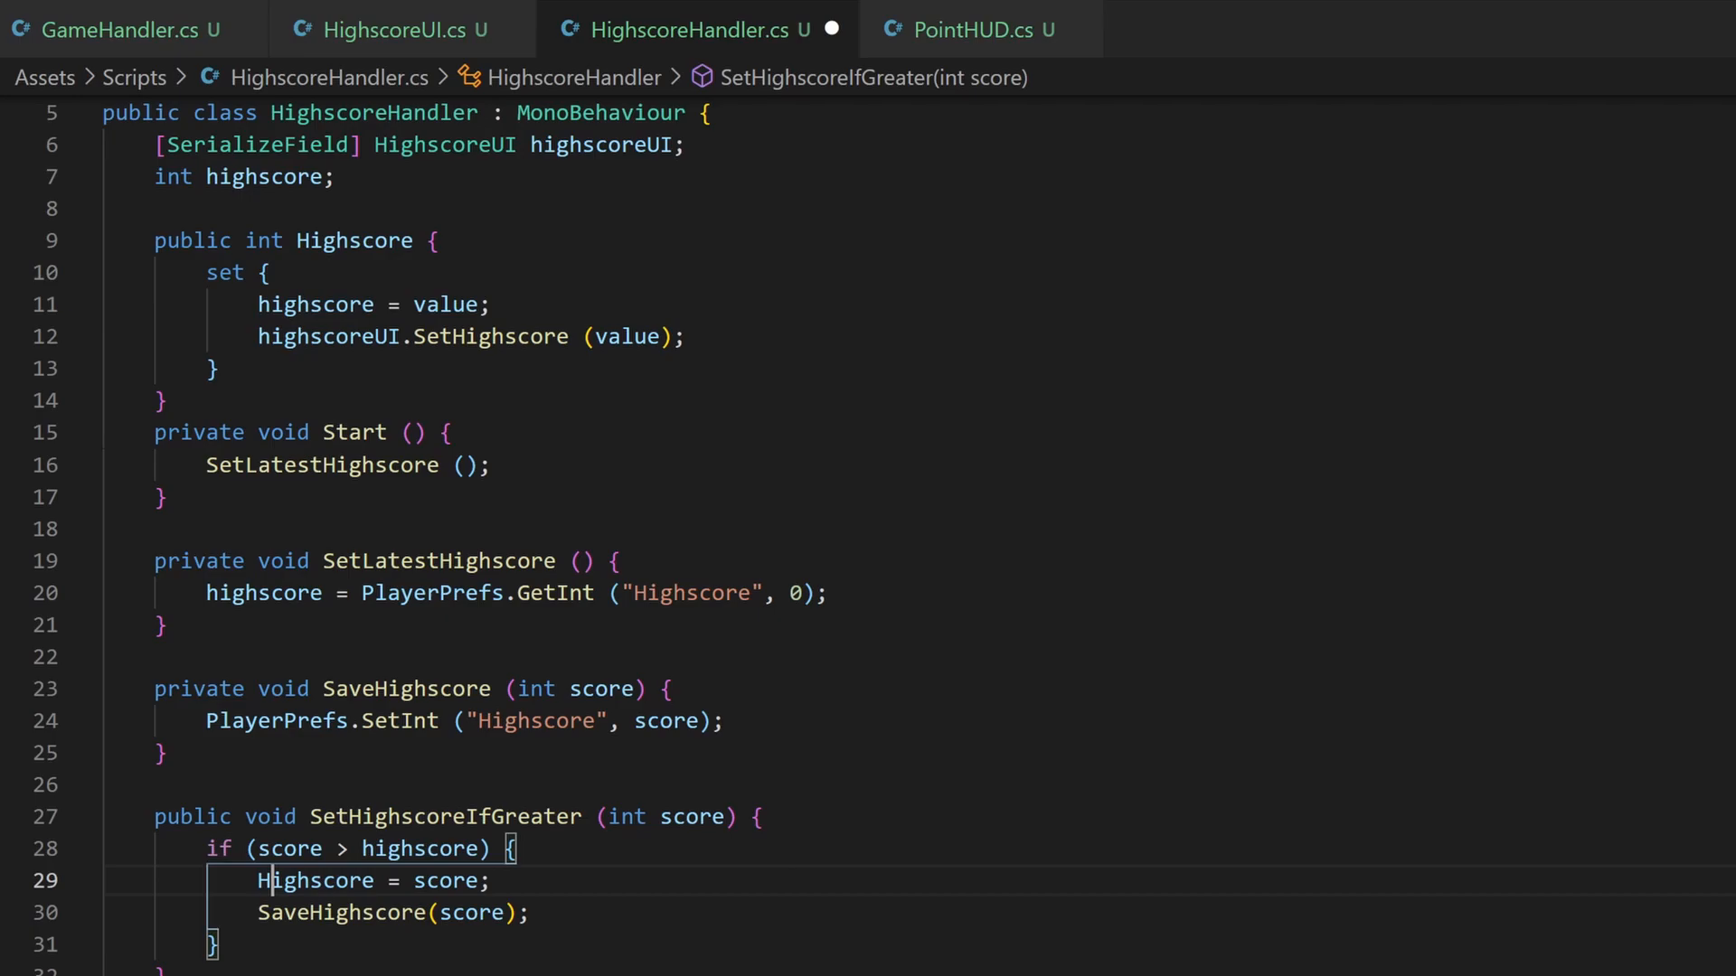
pyautogui.press('Up')
pyautogui.press('Up')
pyautogui.press('Up')
pyautogui.press('Home')
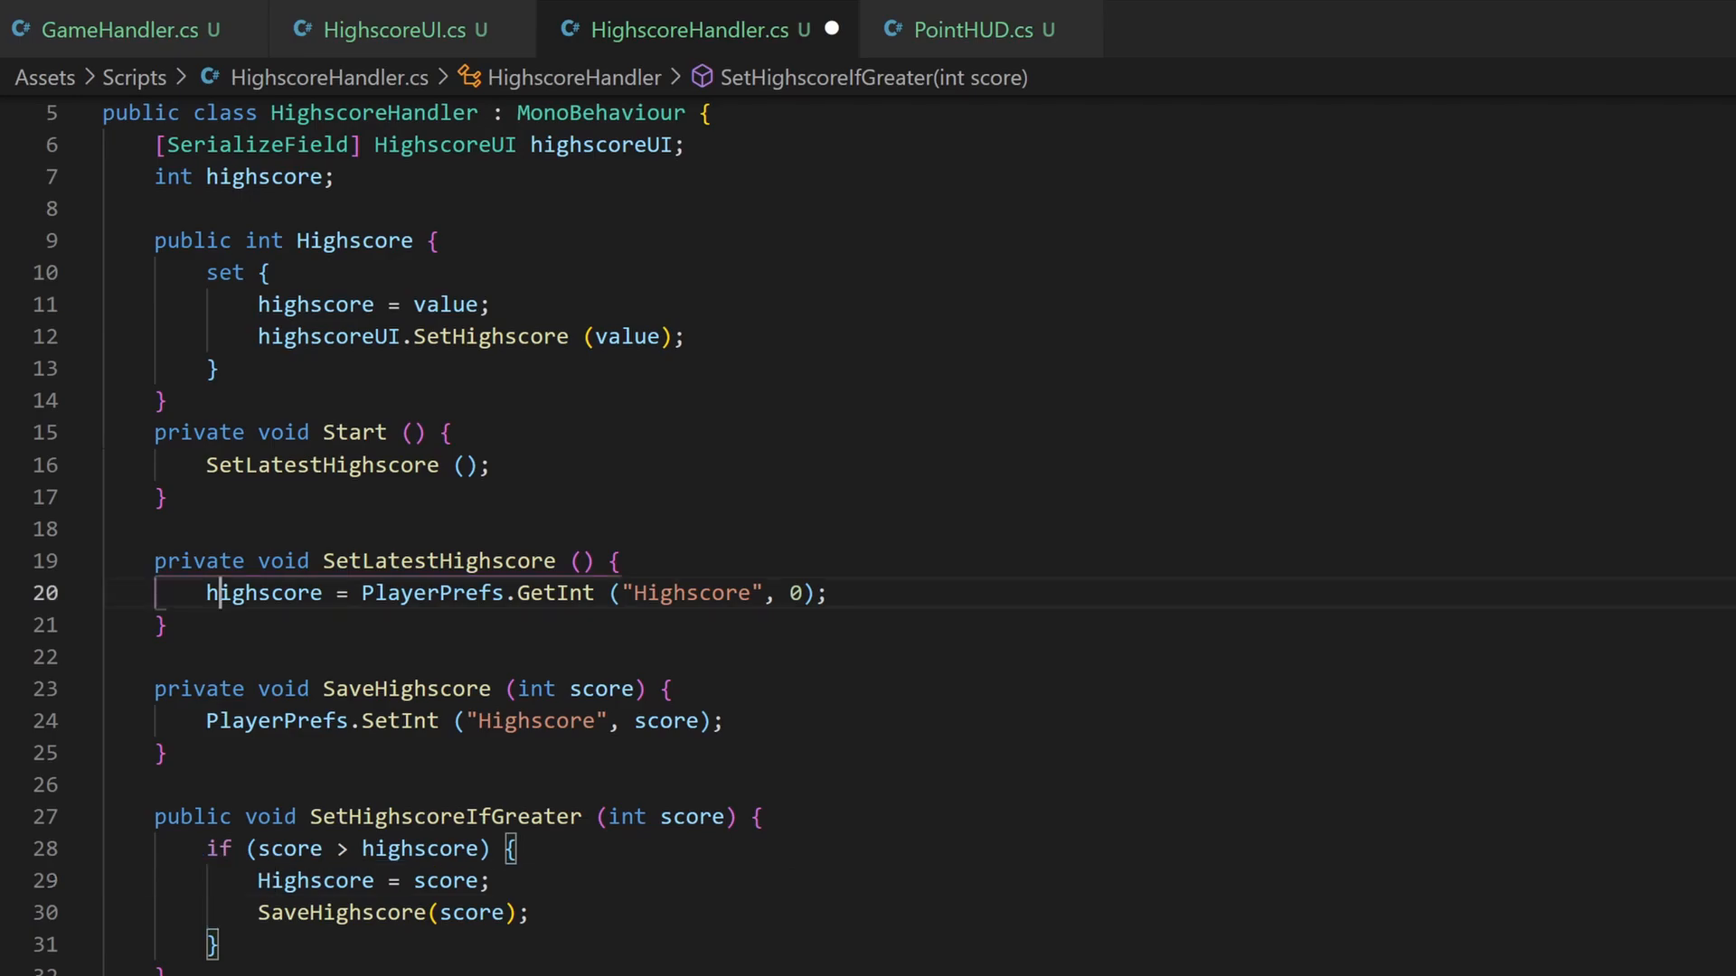
pyautogui.press('Delete')
pyautogui.write('H')
pyautogui.hotkey('ctrl', 's')
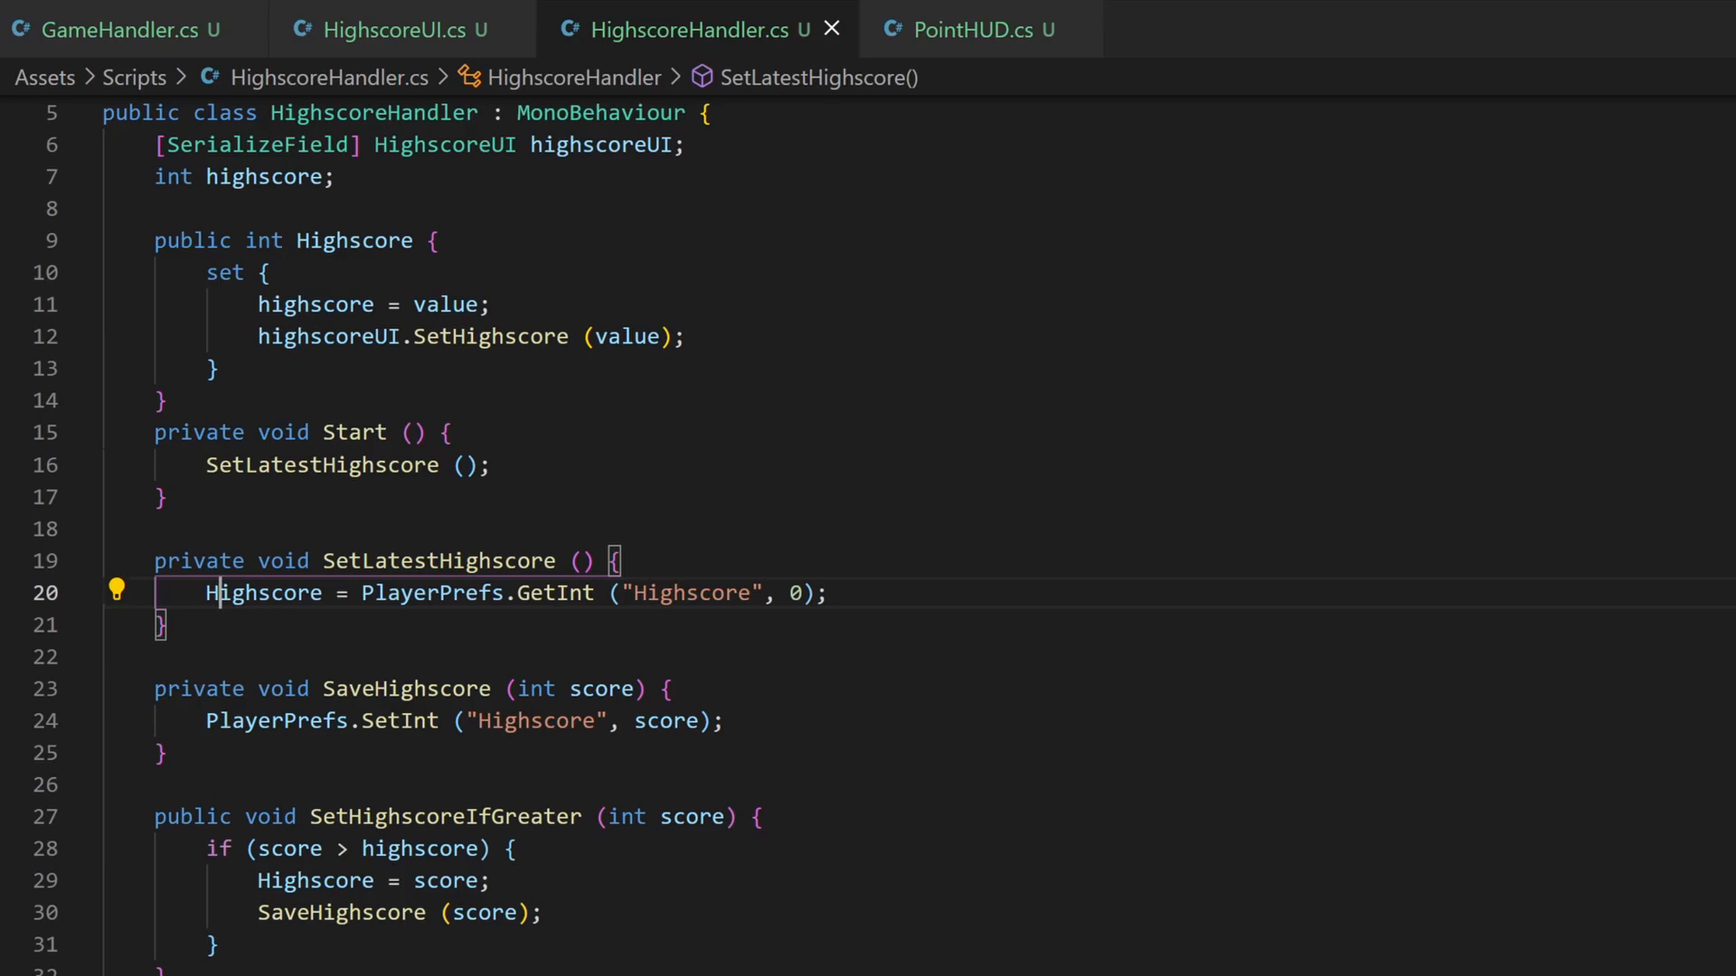
pyautogui.scroll(1, 868, 543)
pyautogui.scroll(-1, 868, 542)
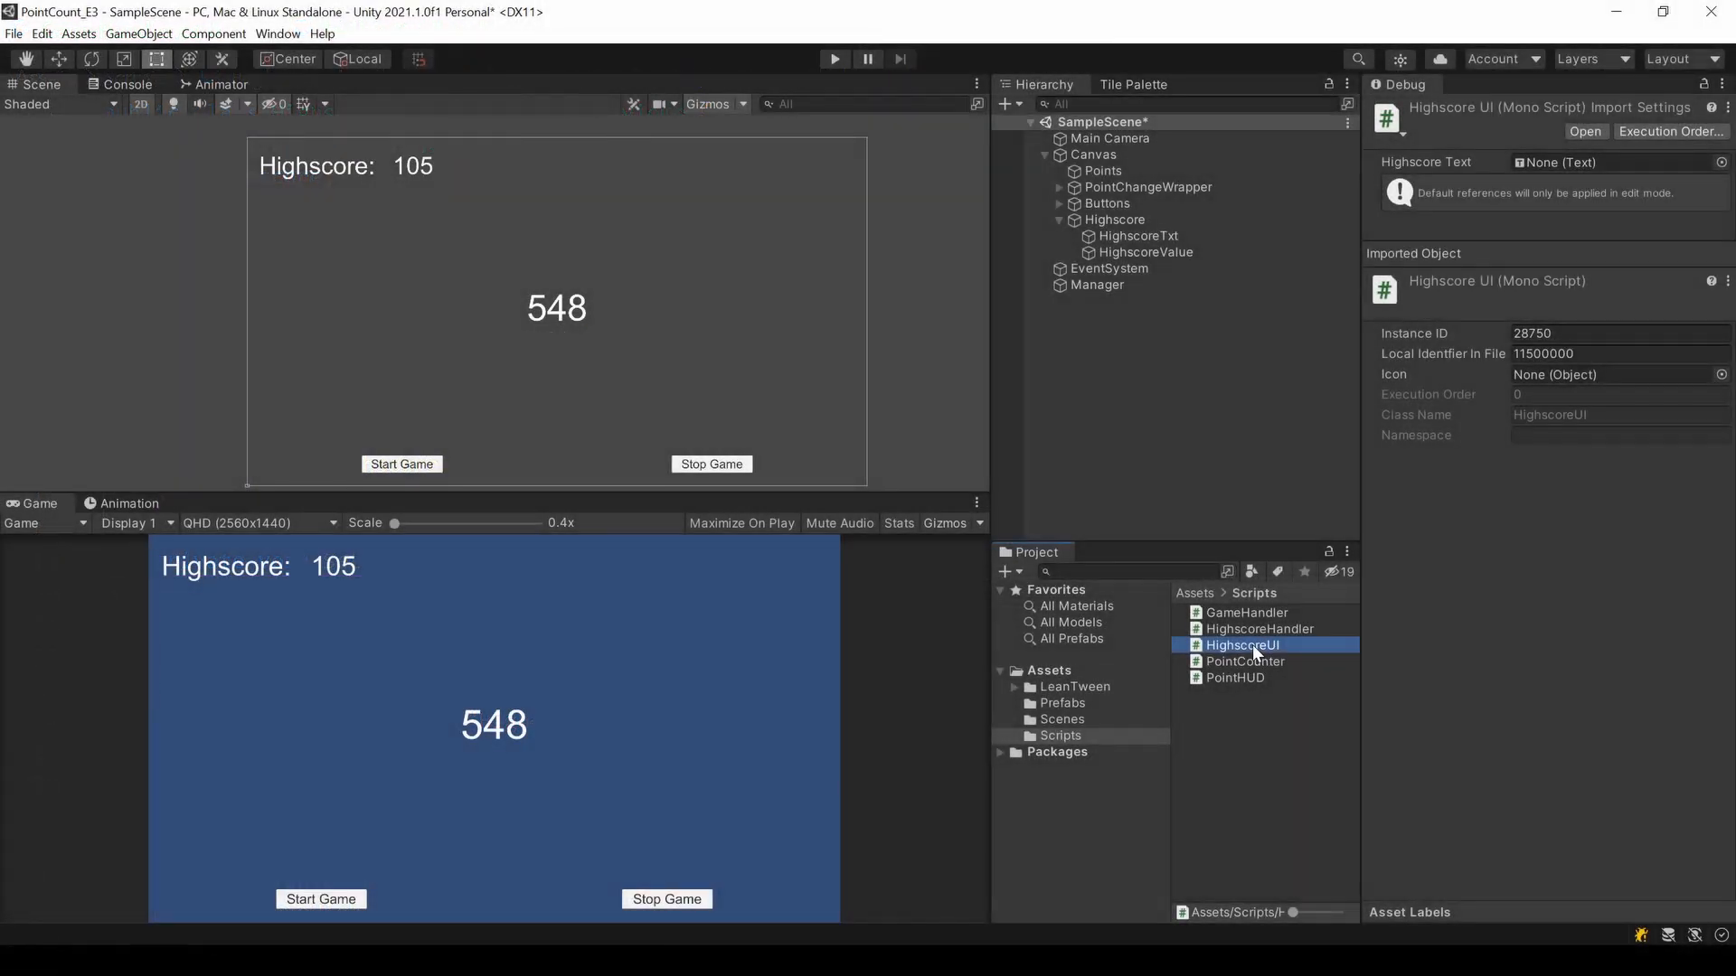
# - Attach the HighscoreUI script to Manager and return the Inspector to normal view
pyautogui.moveTo(1252, 644); pyautogui.dragTo(1117, 283)
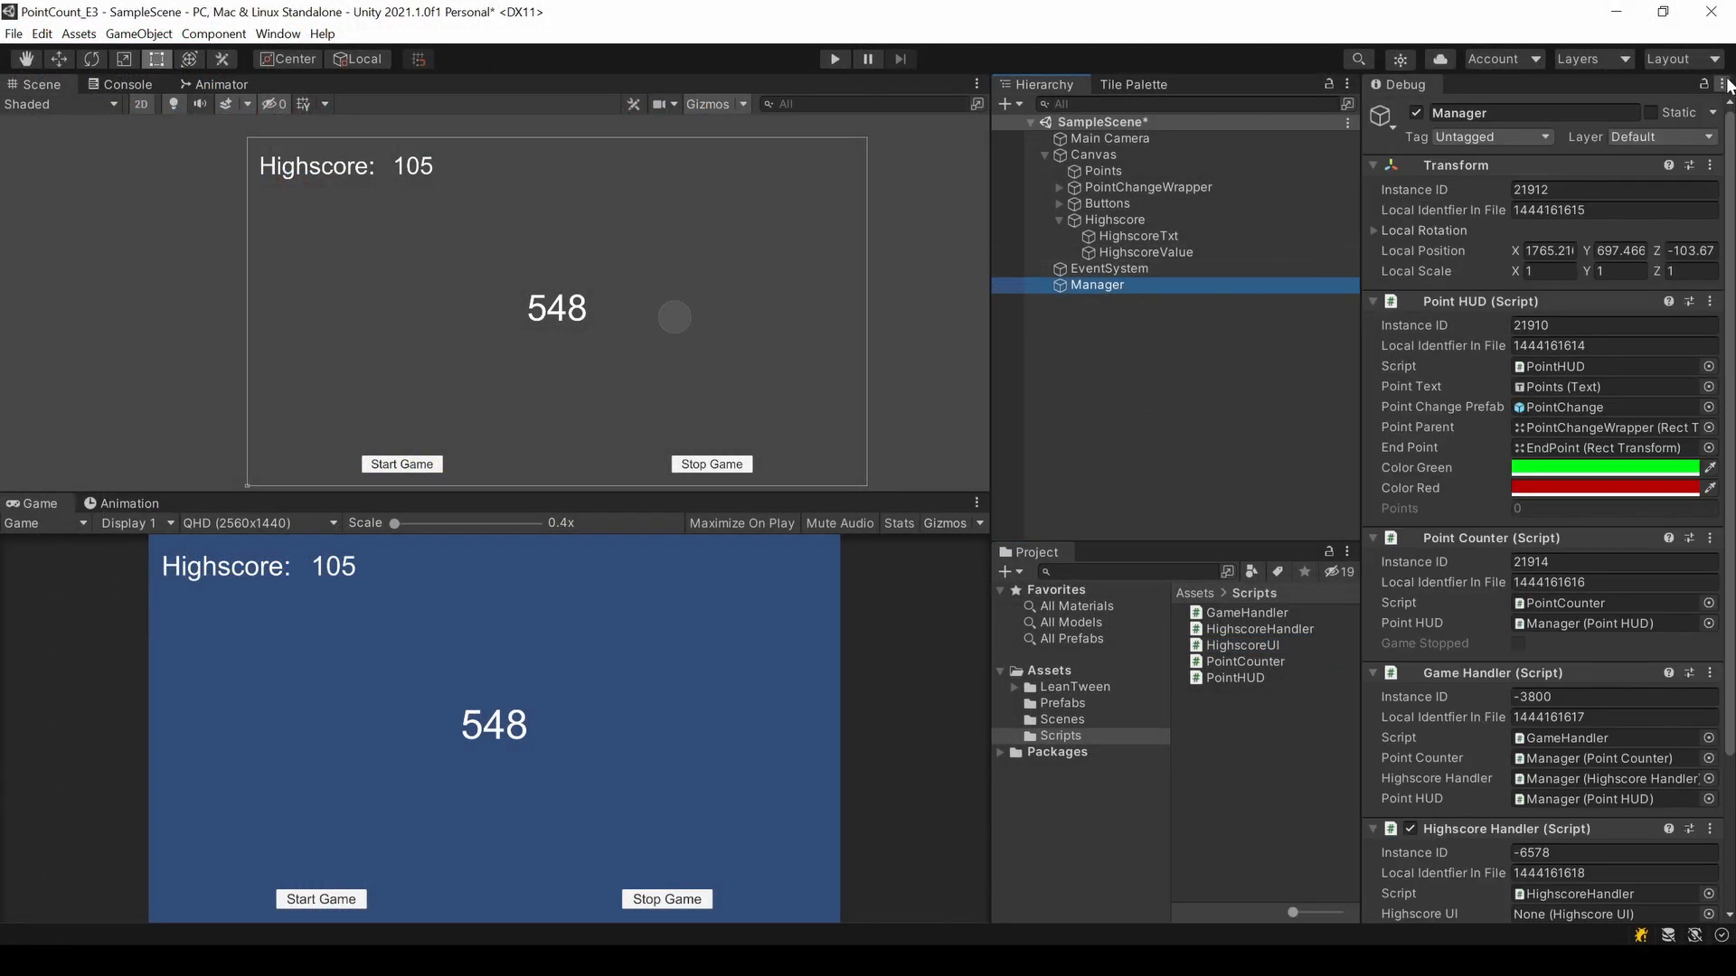
pyautogui.click(1721, 84)
pyautogui.click(1609, 131)
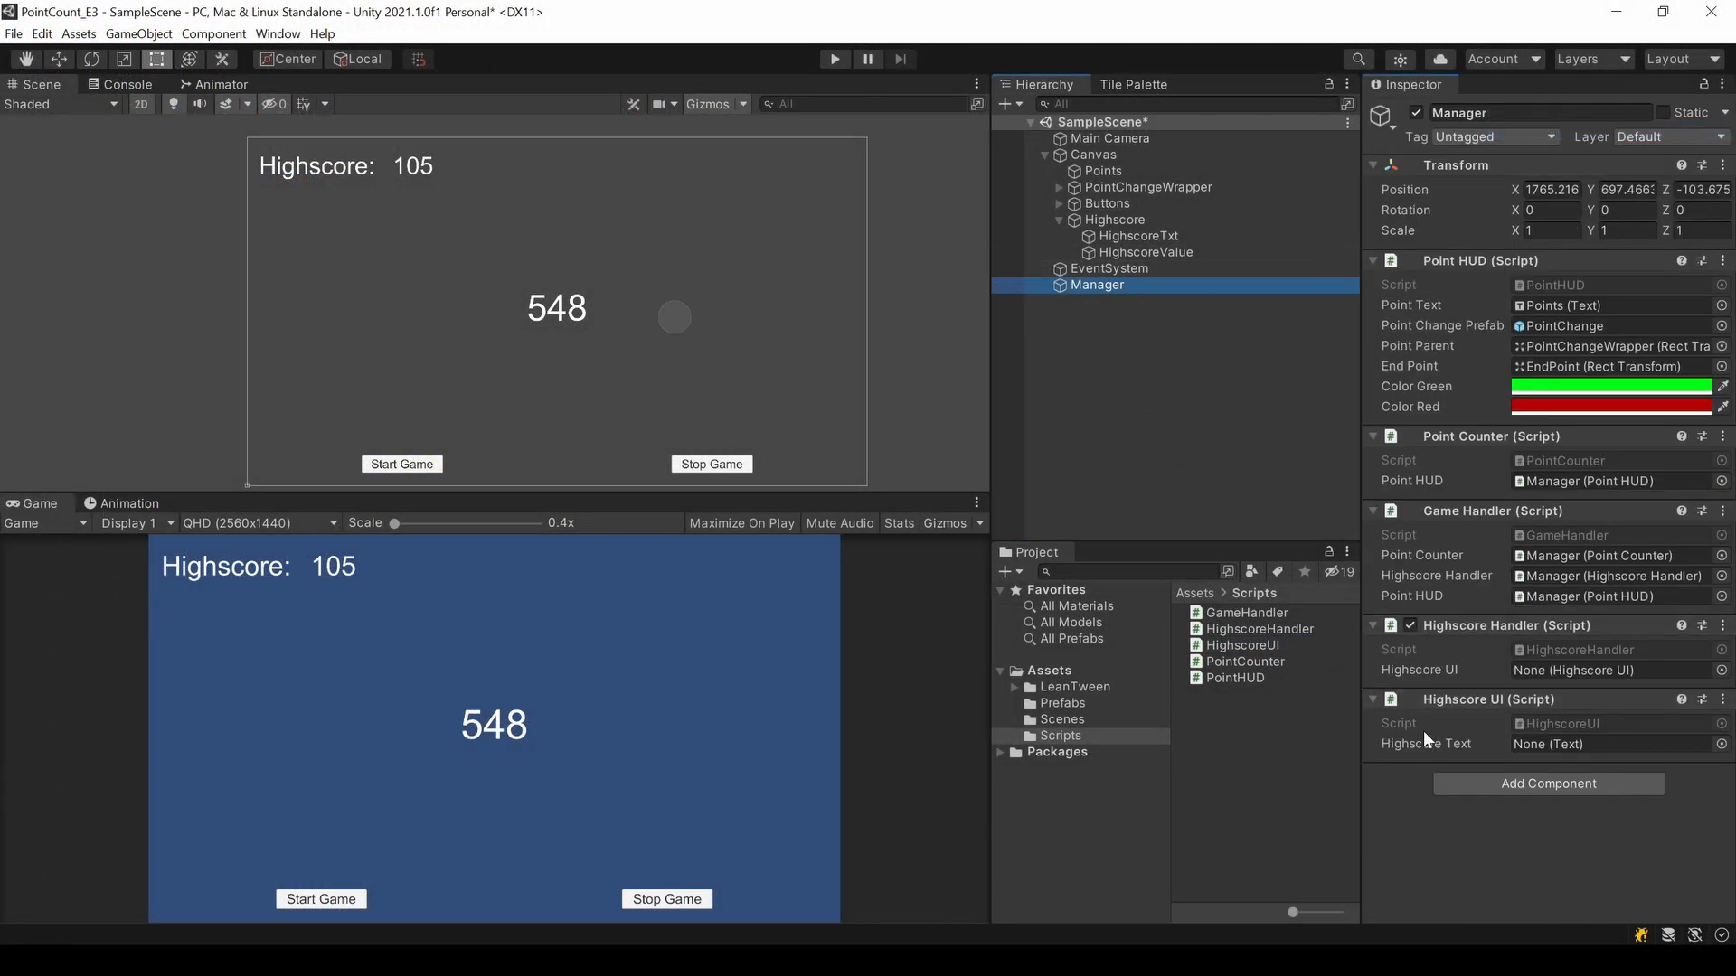
# - Link Manager into Highscore Handler's Highscore UI slot and HighscoreValue into Highscore Text, then enter play mode
pyautogui.moveTo(1098, 285); pyautogui.dragTo(1607, 669)
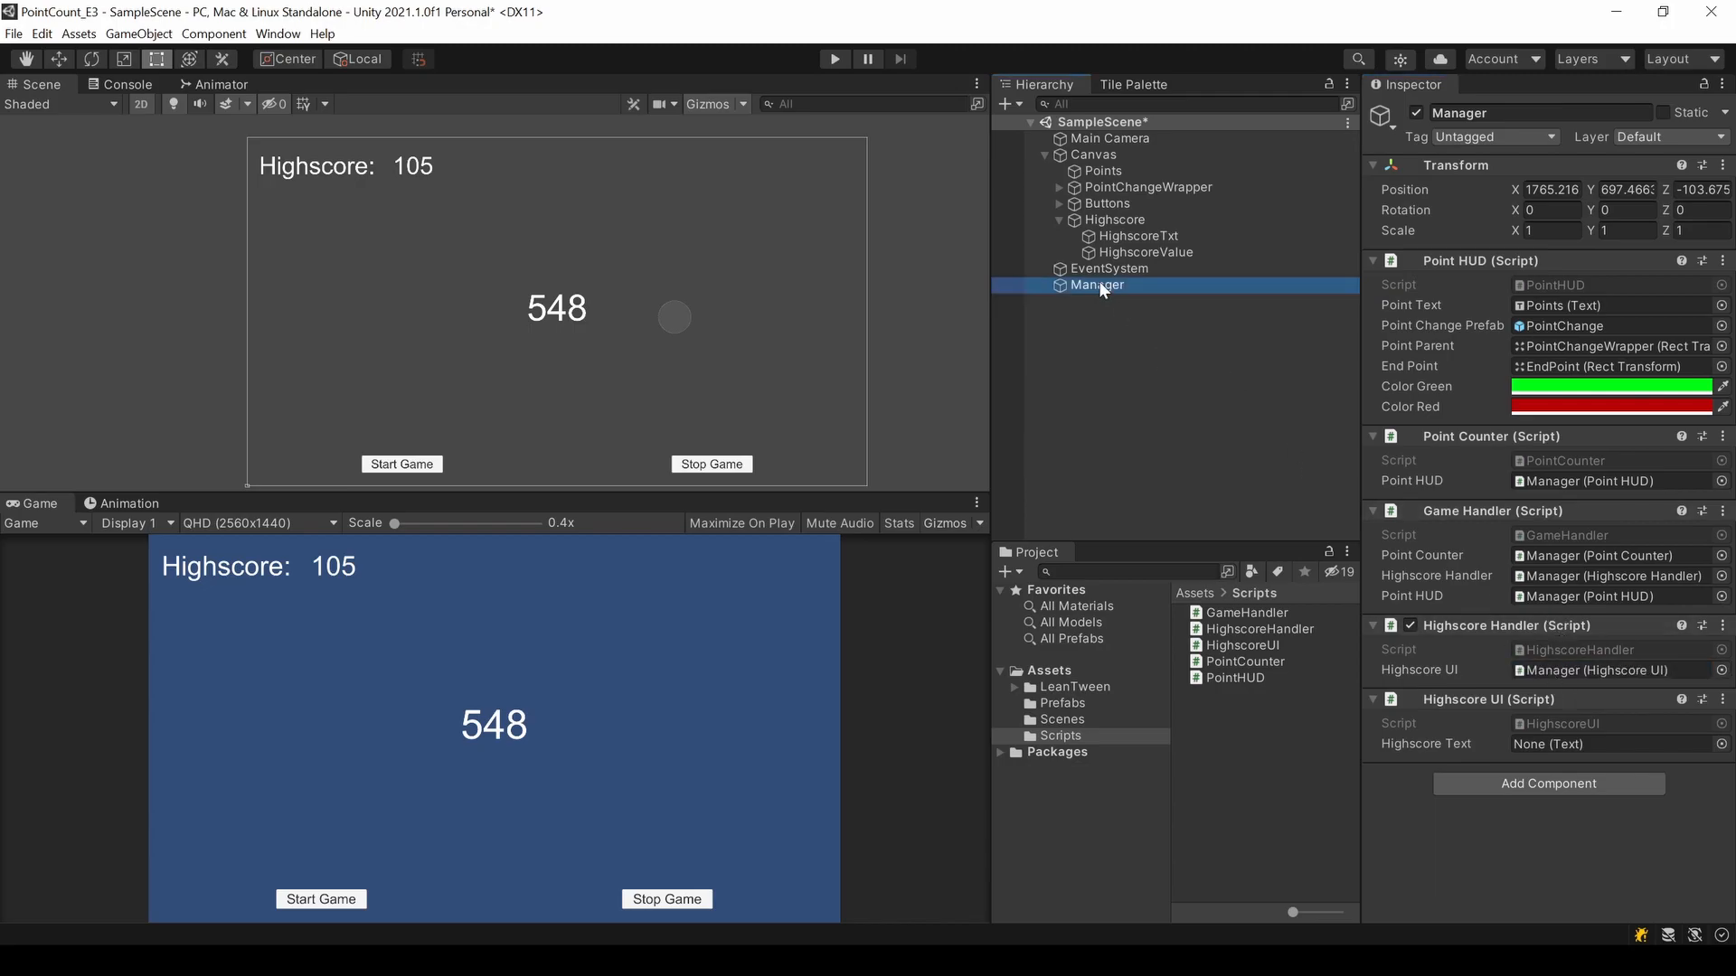
pyautogui.moveTo(1102, 289); pyautogui.dragTo(1567, 742)
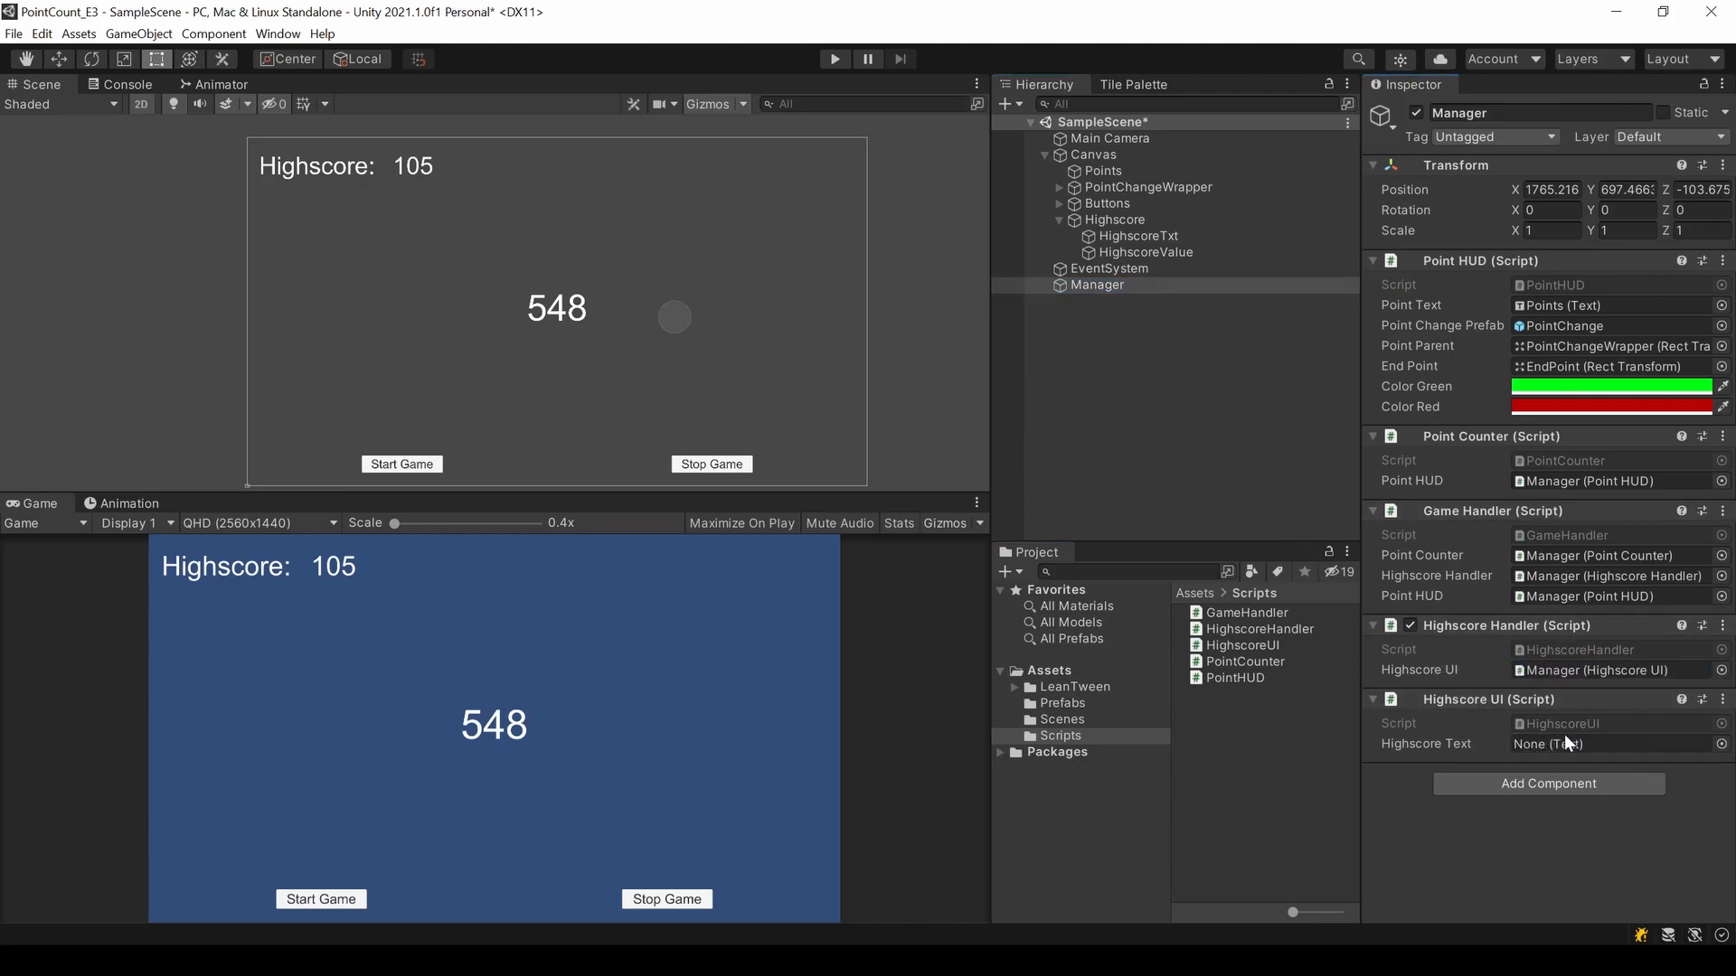
pyautogui.click(411, 167)
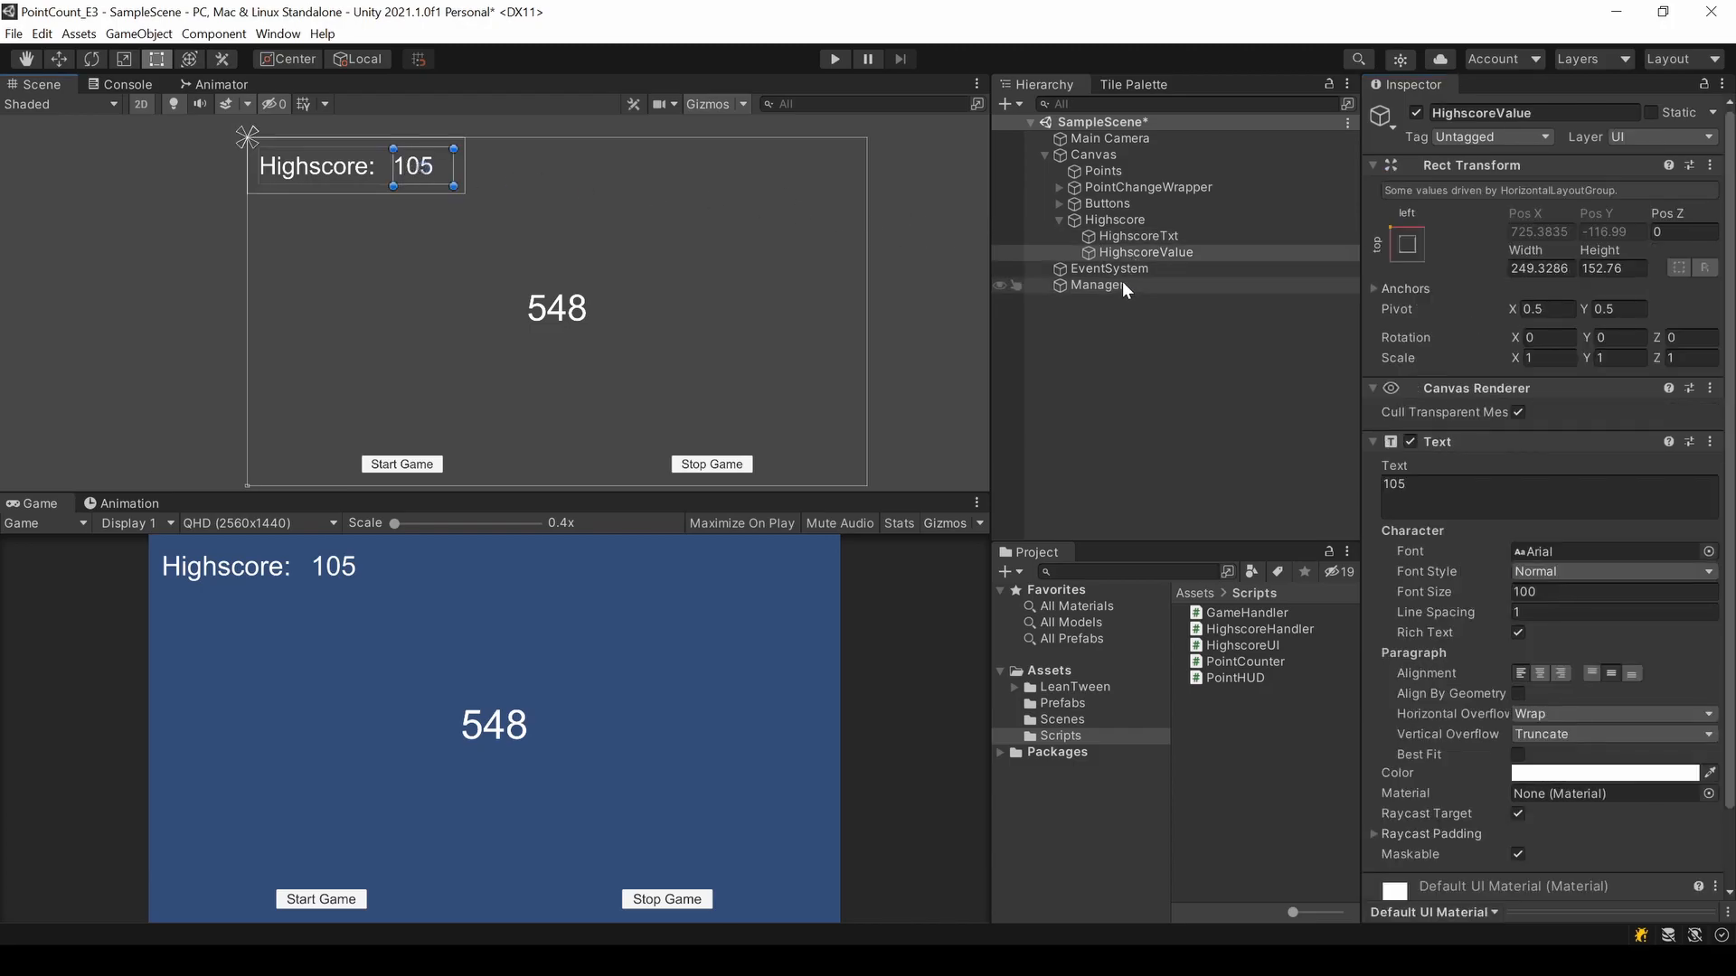
pyautogui.click(1097, 286)
pyautogui.moveTo(1146, 252); pyautogui.dragTo(1577, 746)
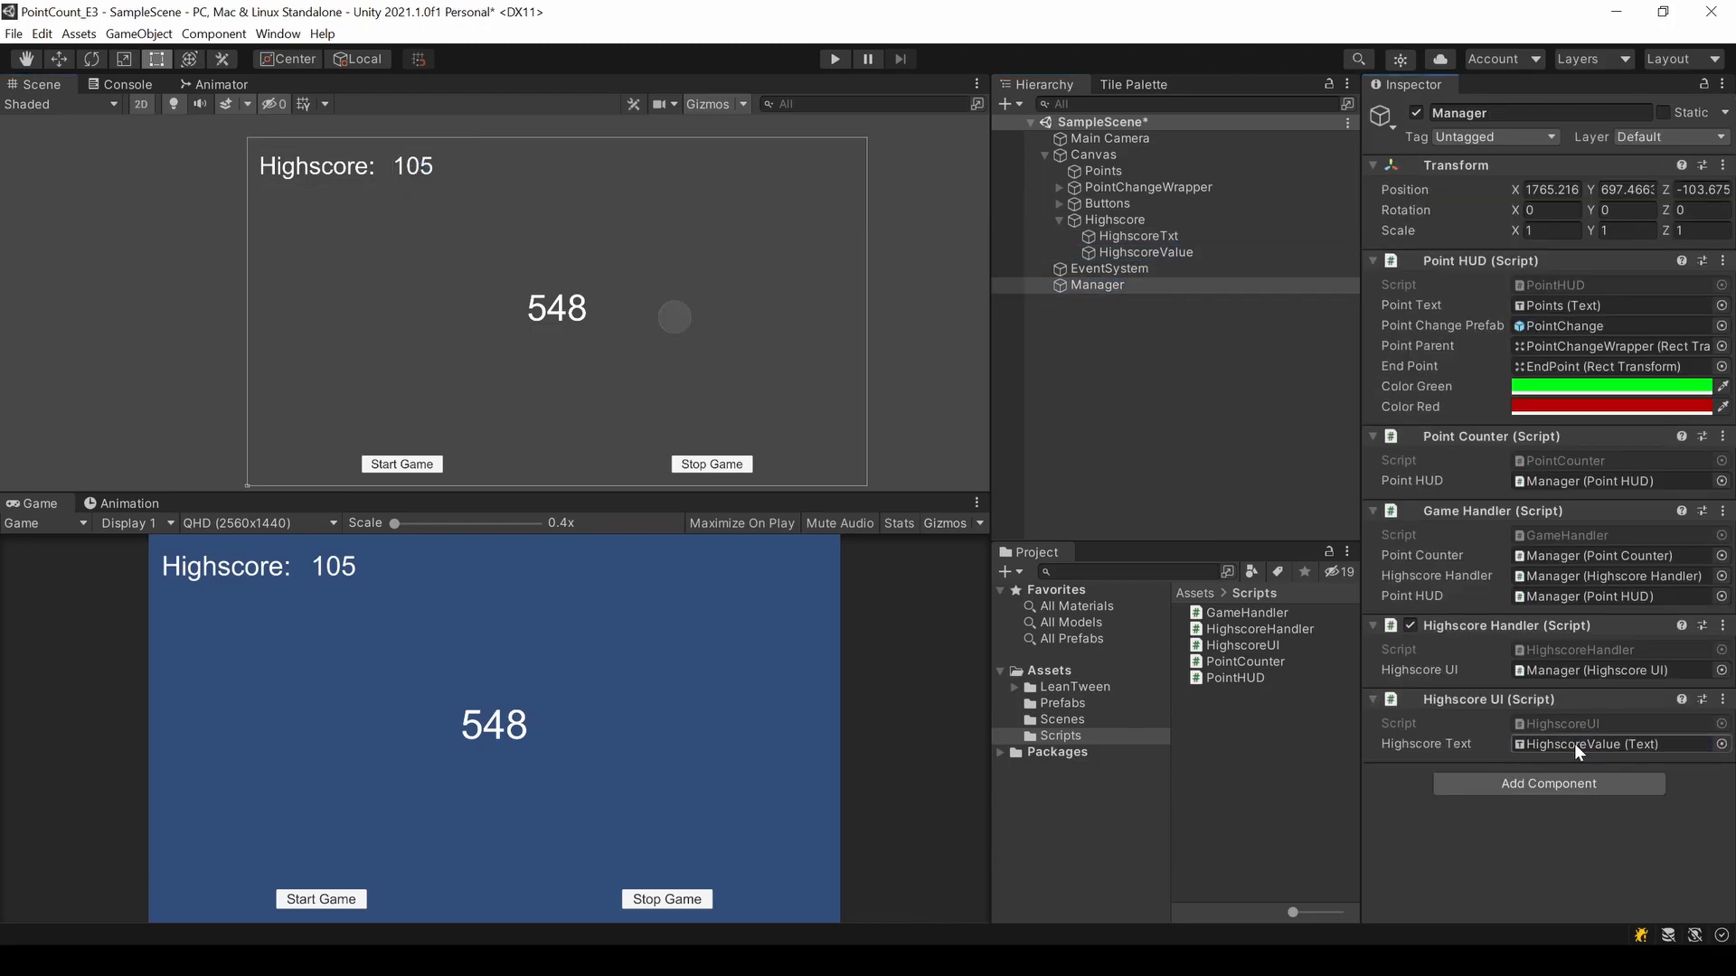
pyautogui.hotkey('ctrl', 'p')
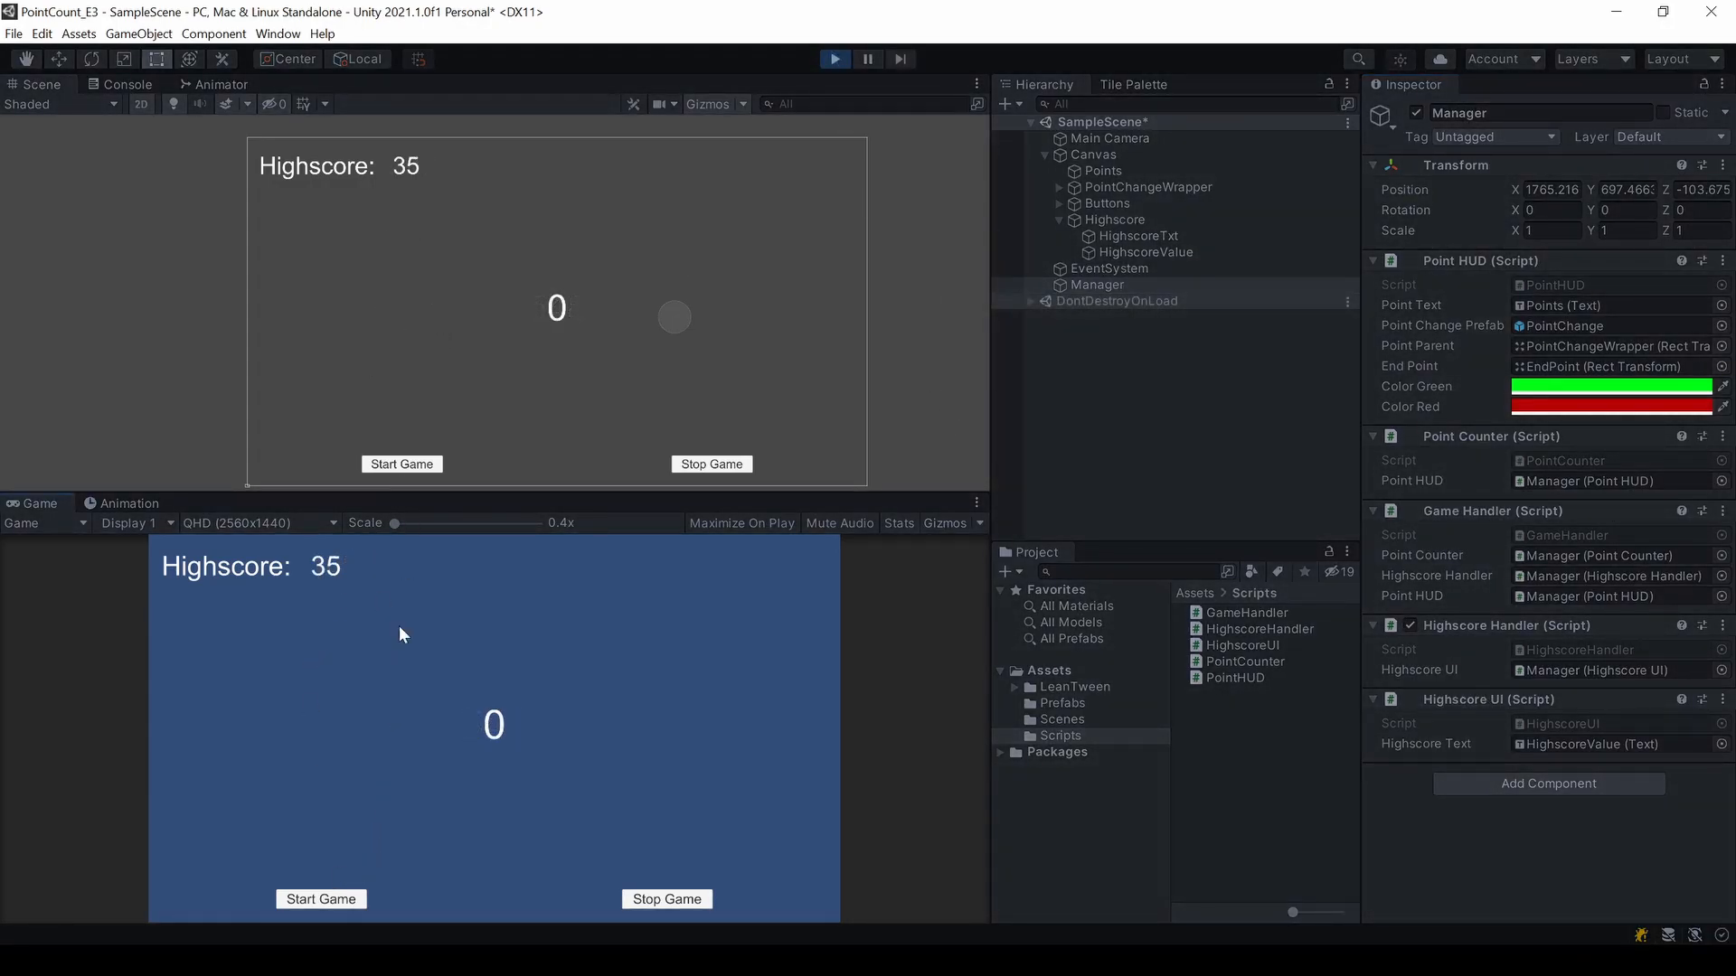
# - Start and stop a game that beats 35 so the Highscore label updates to 45
pyautogui.click(322, 899)
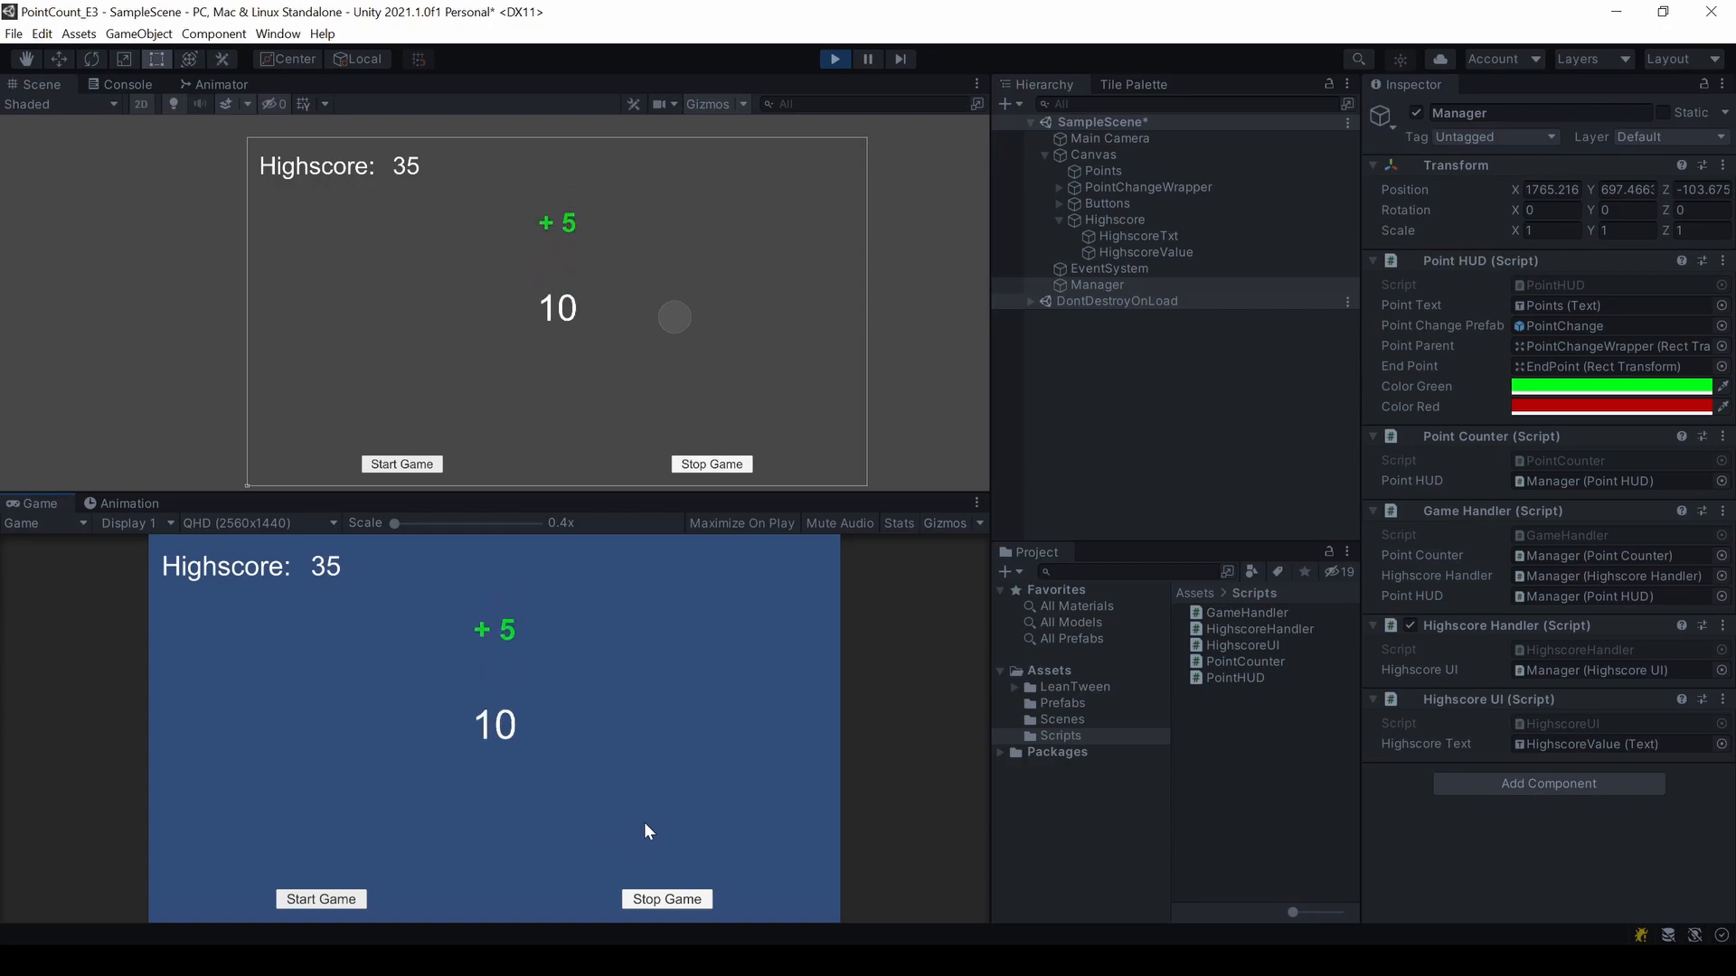
pyautogui.click(662, 900)
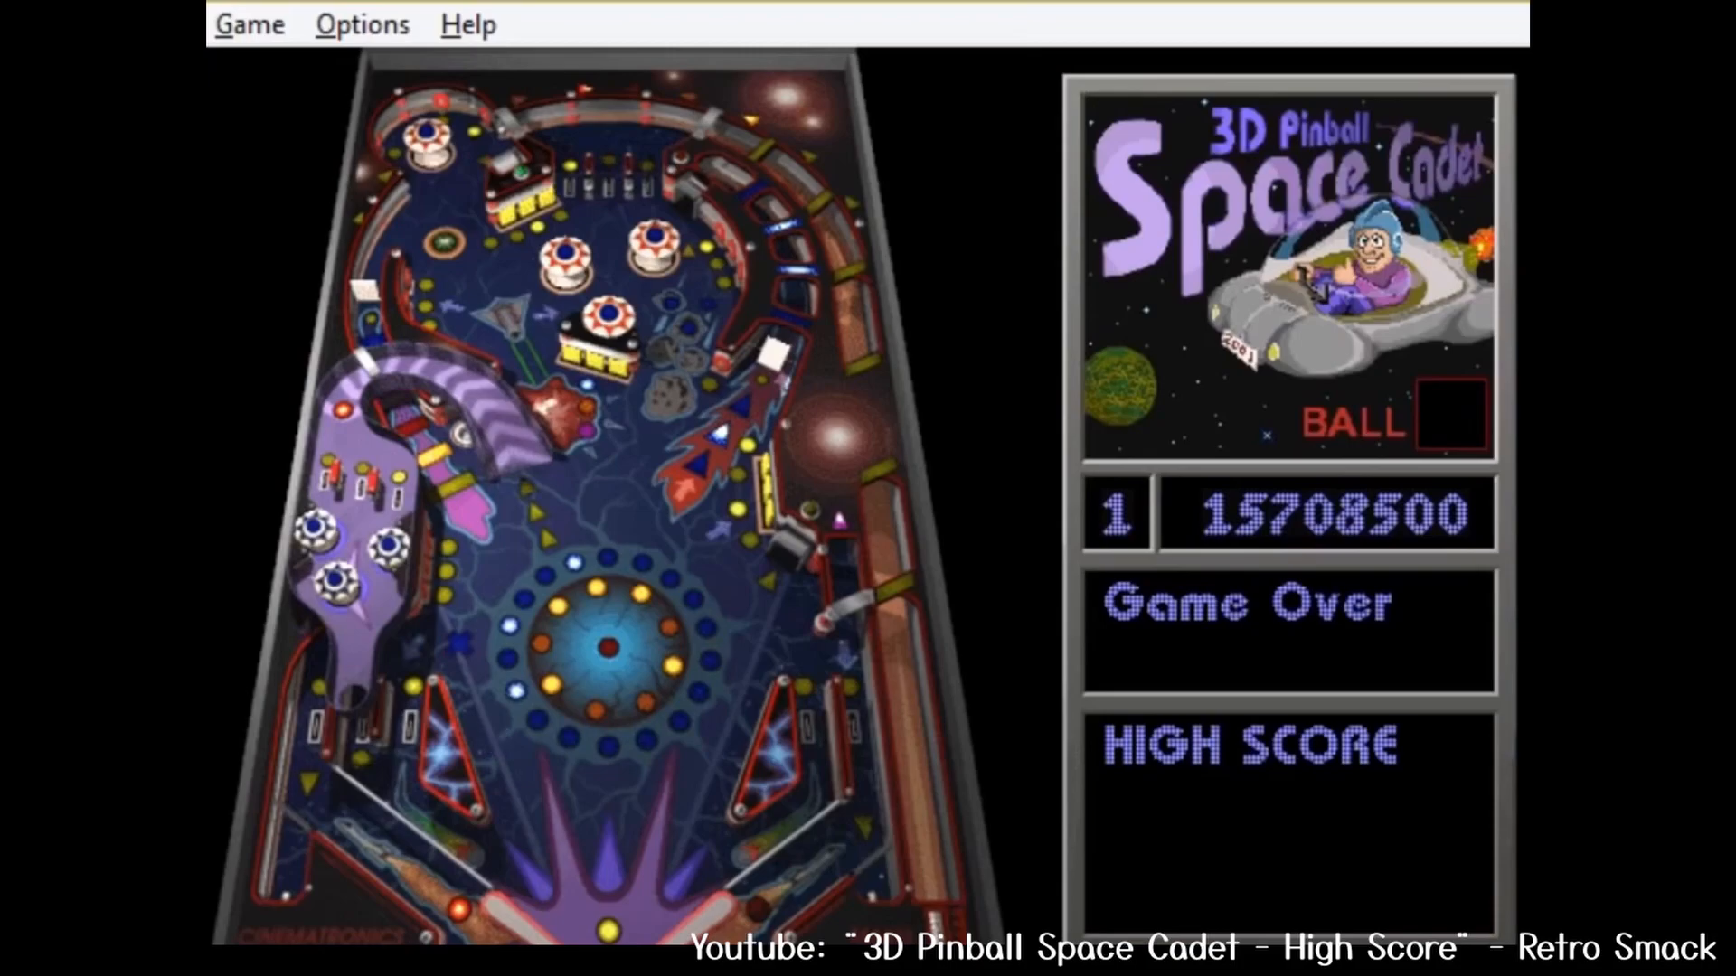
pyautogui.write('T')
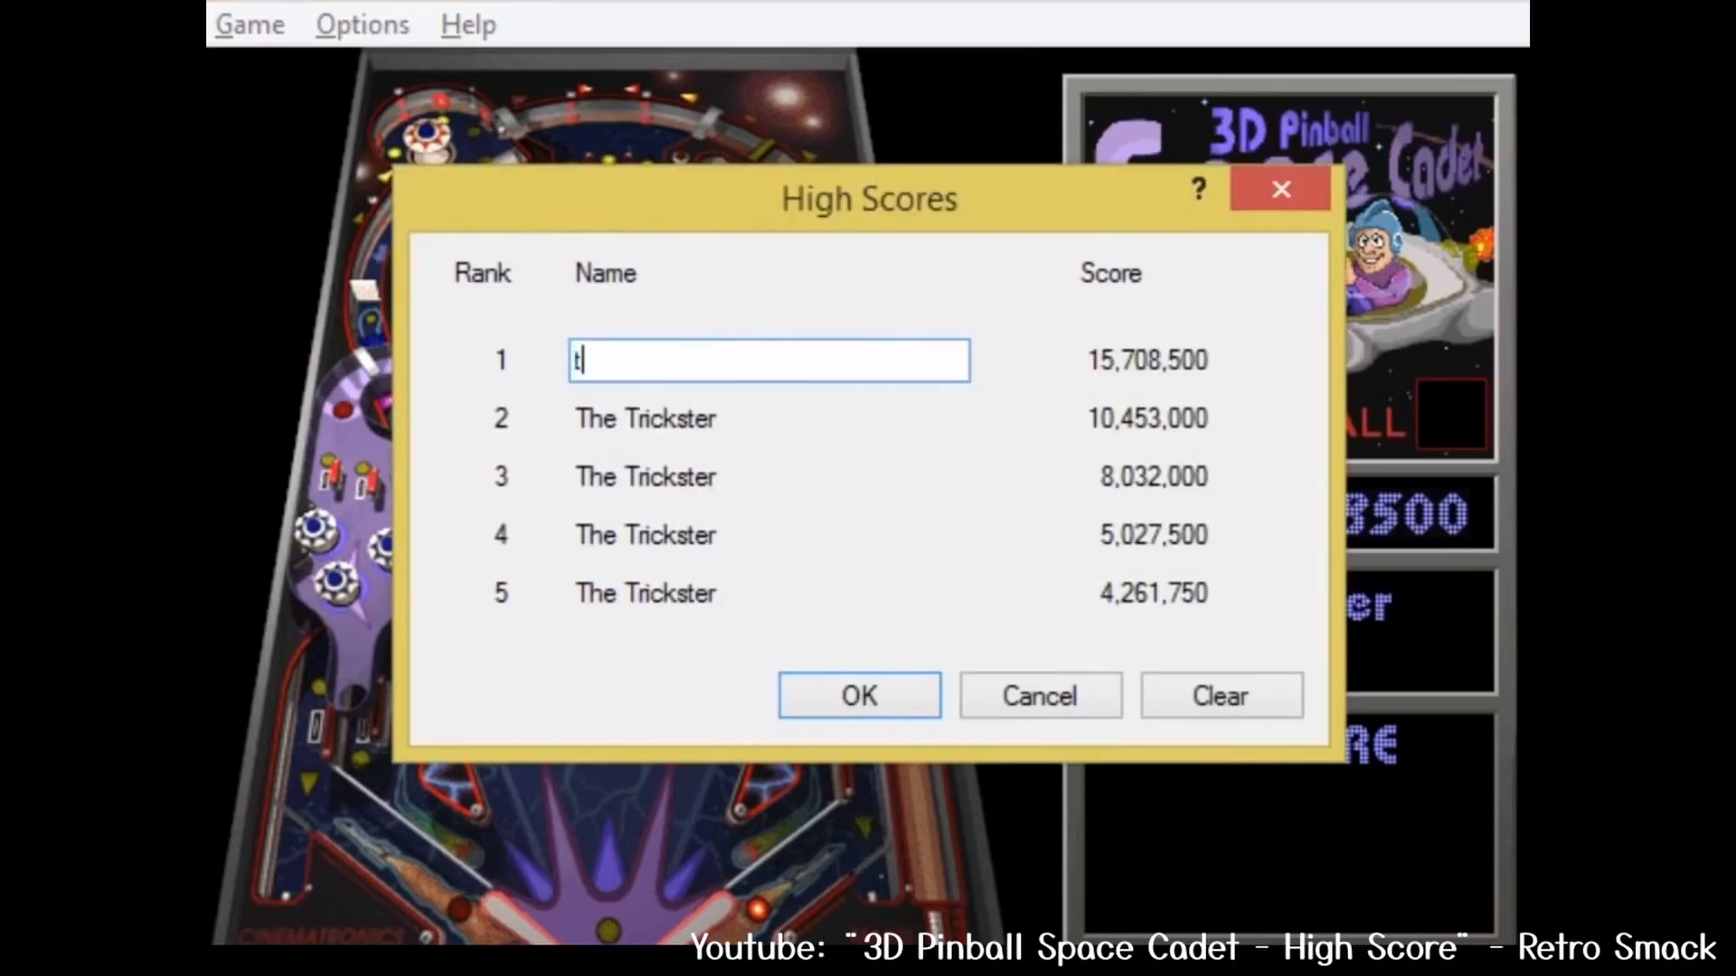
pyautogui.write('he Tric')
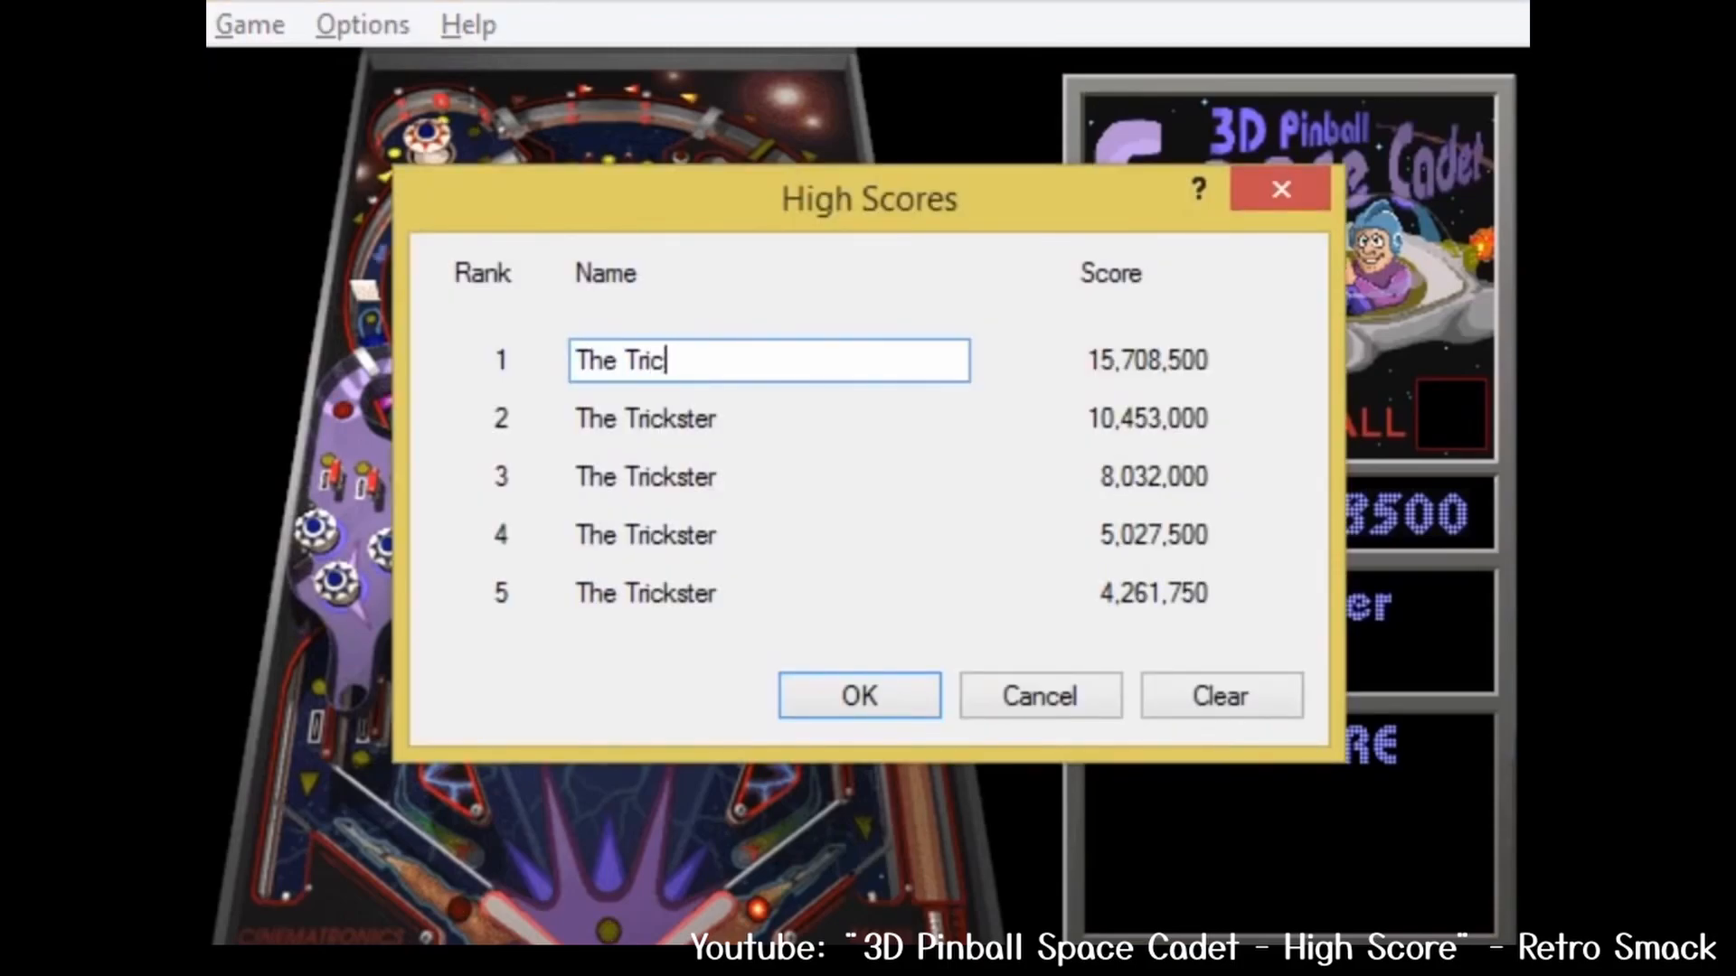
pyautogui.write('ks')
# - Correct the rank-1 name for the 15,708,500 score and confirm the High Scores dialog
pyautogui.press('BackSpace')
pyautogui.write('ster')
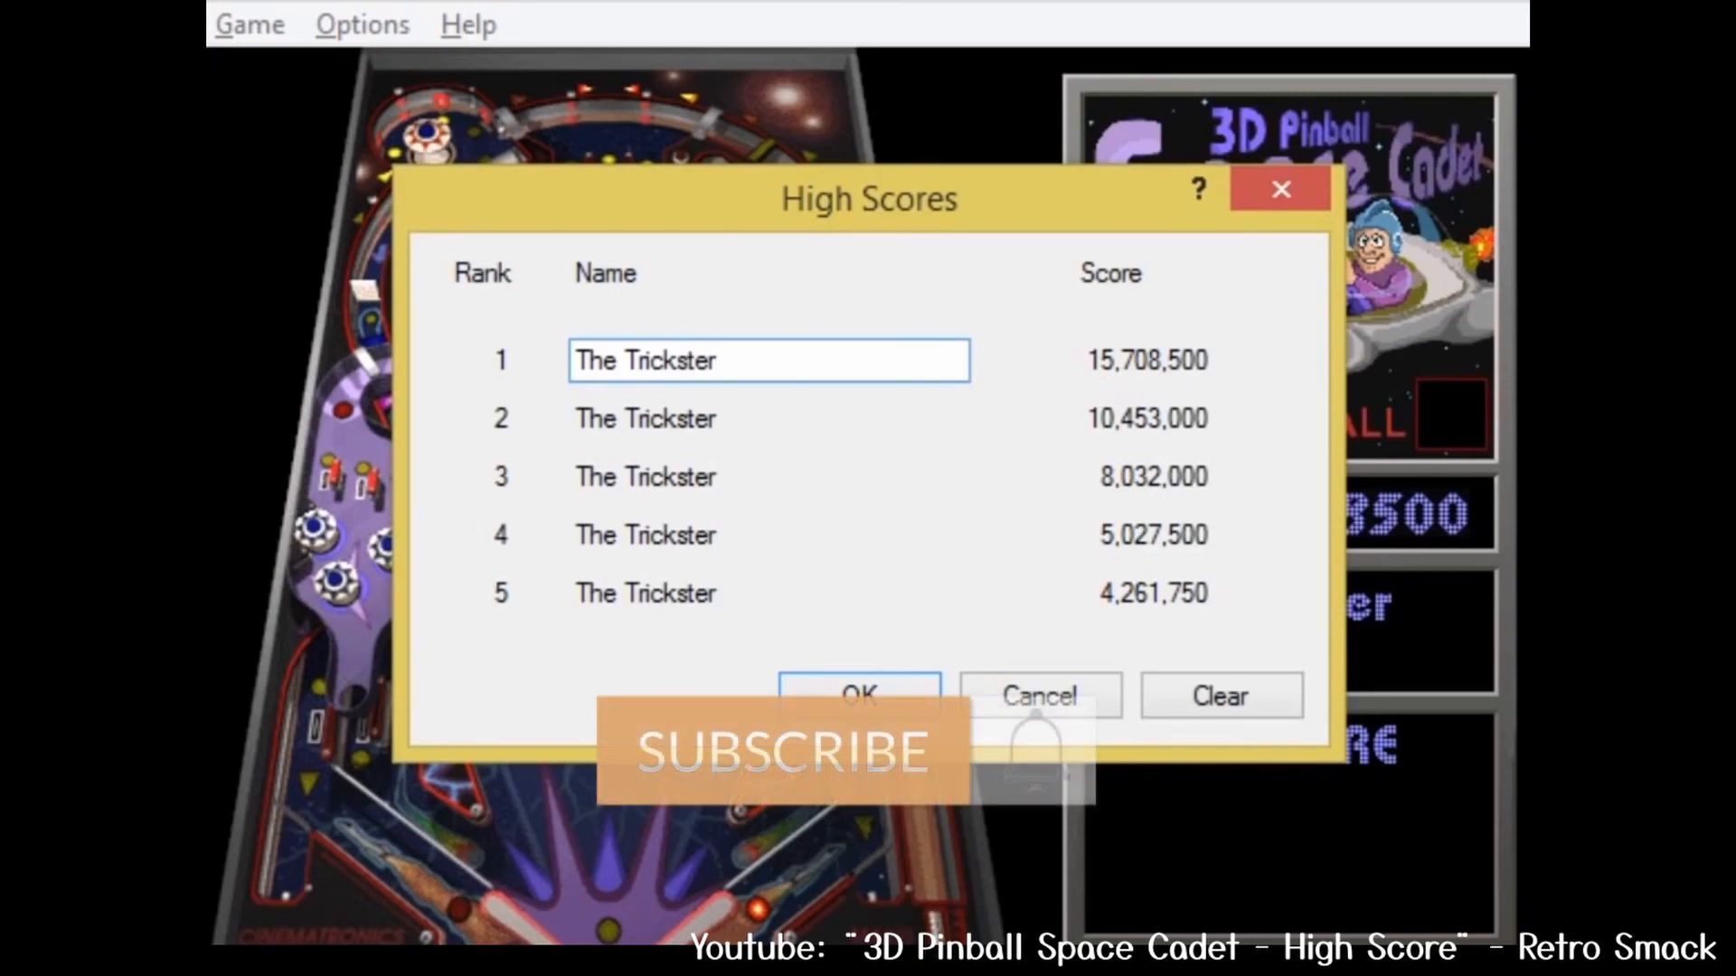
pyautogui.press('Return')
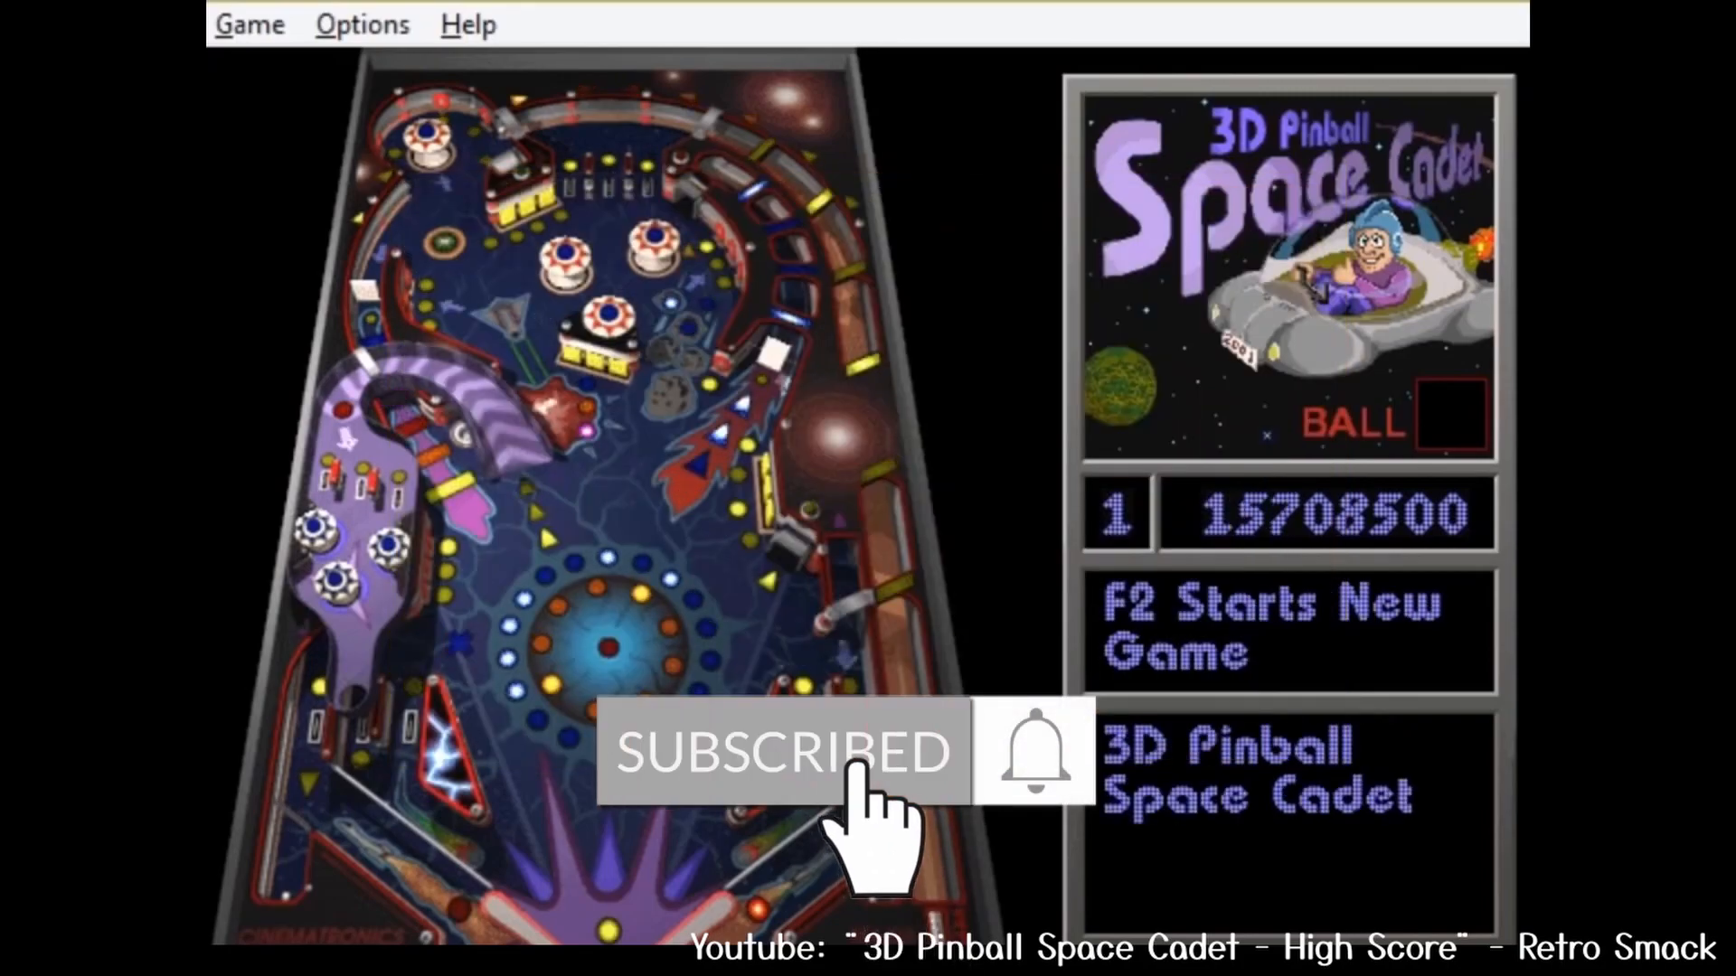